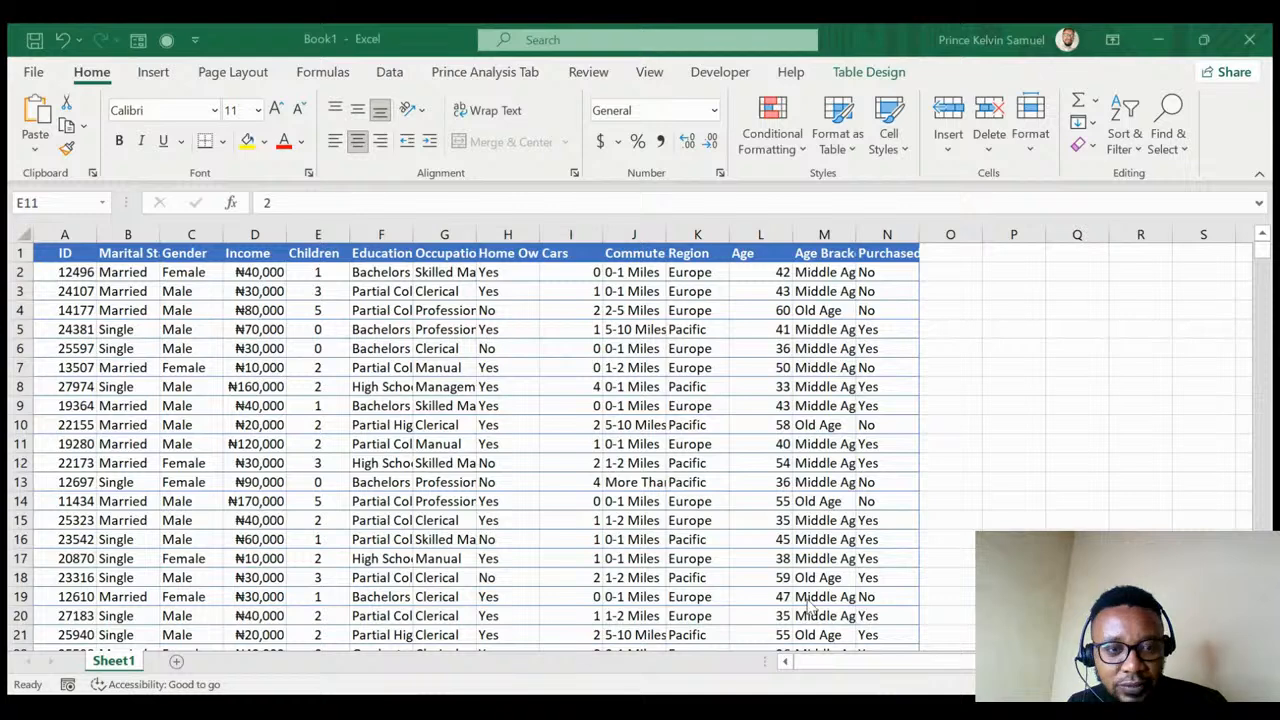
- Review the table headers and change the H1 header to 'Home Owners'
click(64, 257)
click(125, 256)
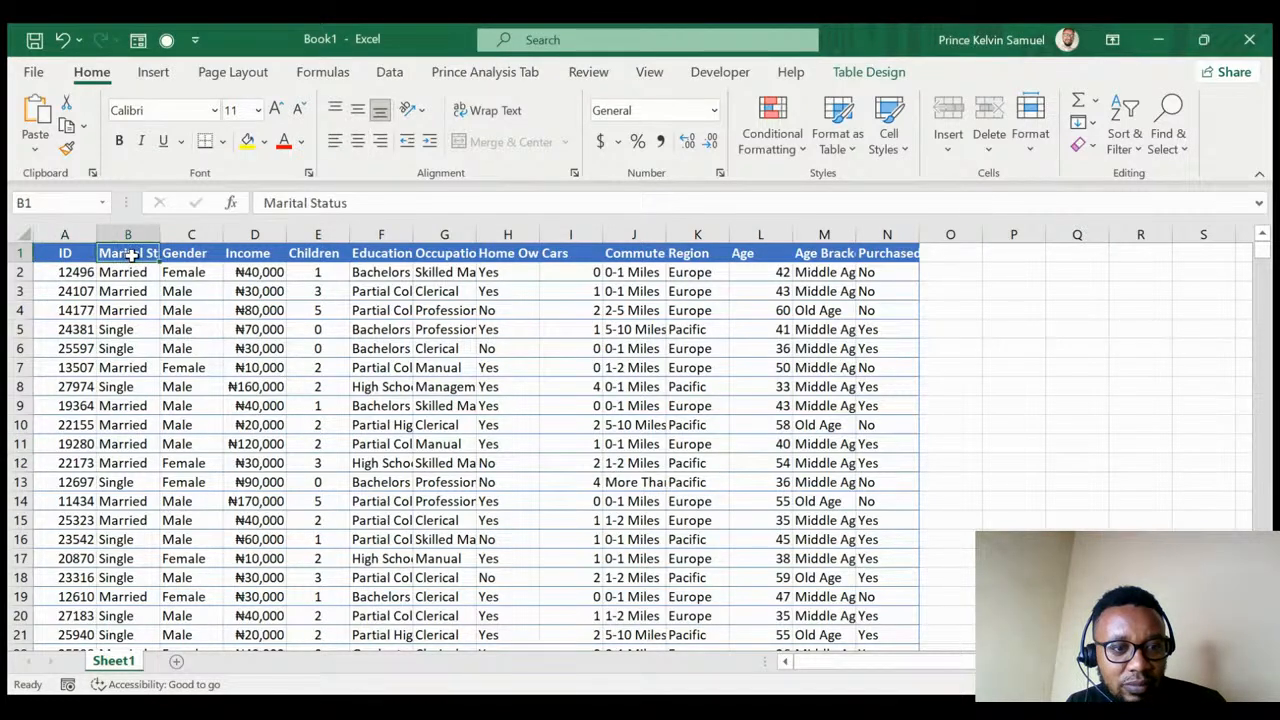
click(192, 256)
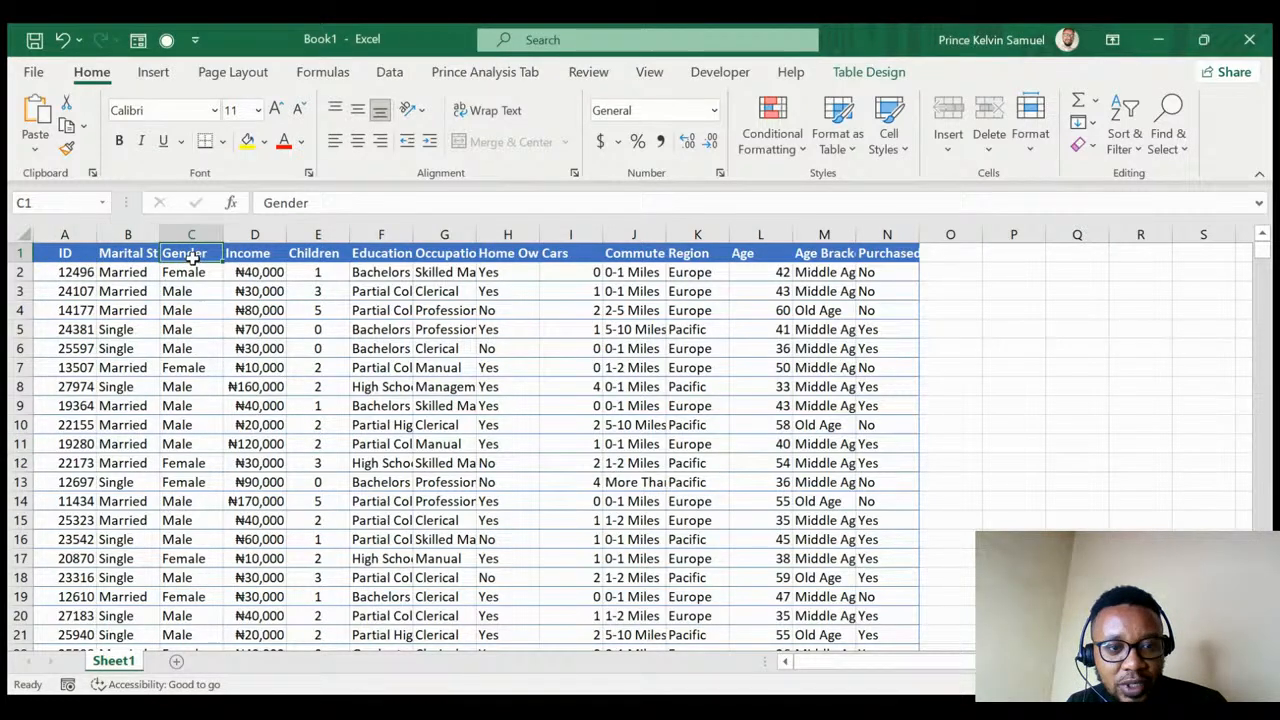
click(242, 255)
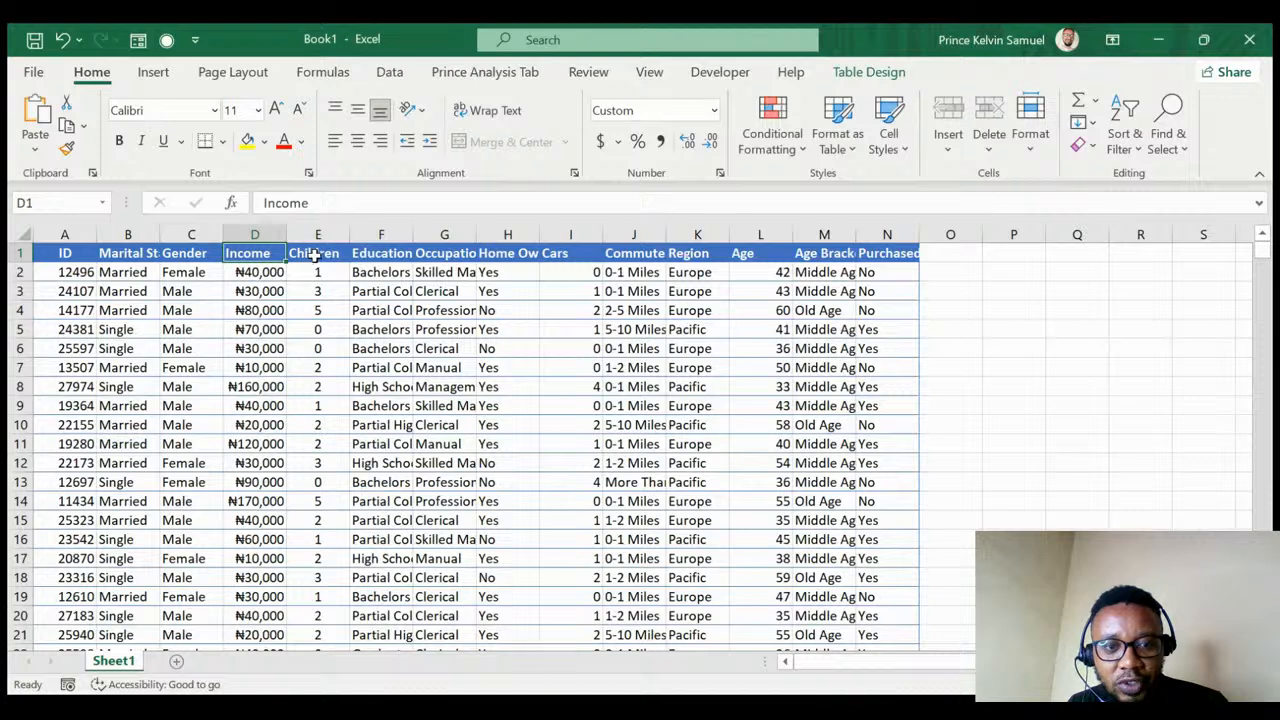
click(314, 256)
click(374, 257)
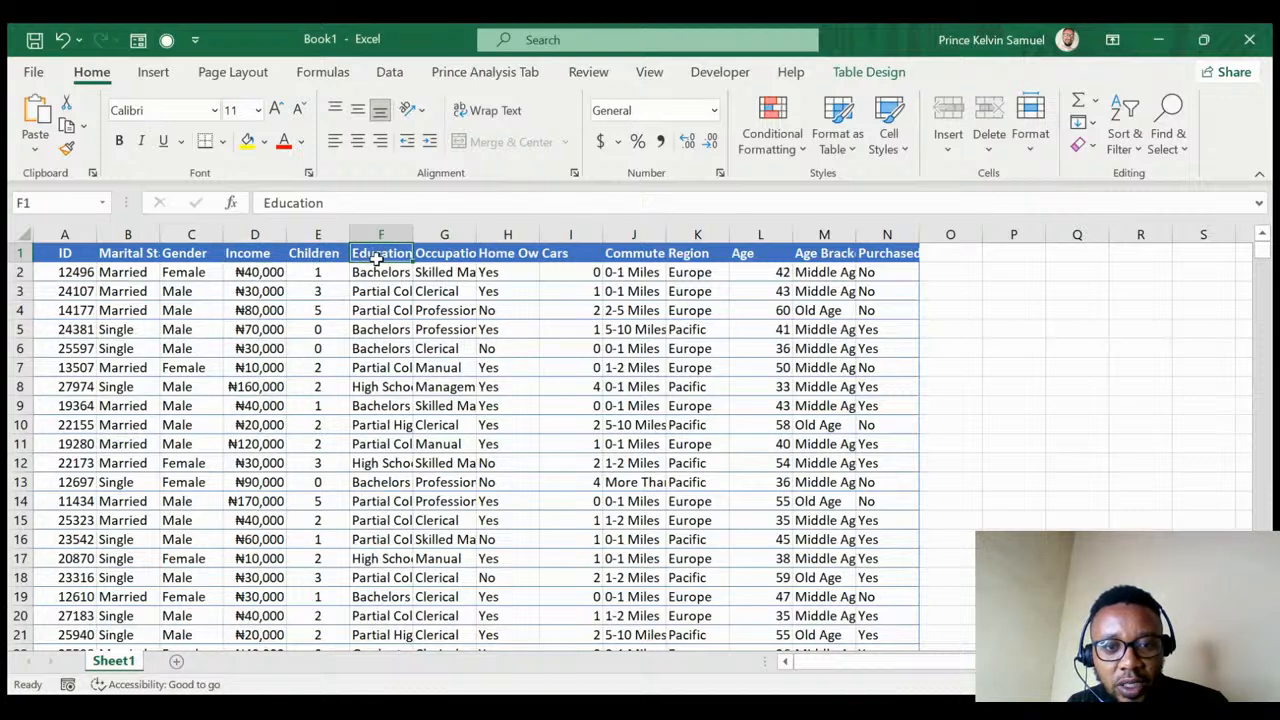
click(445, 256)
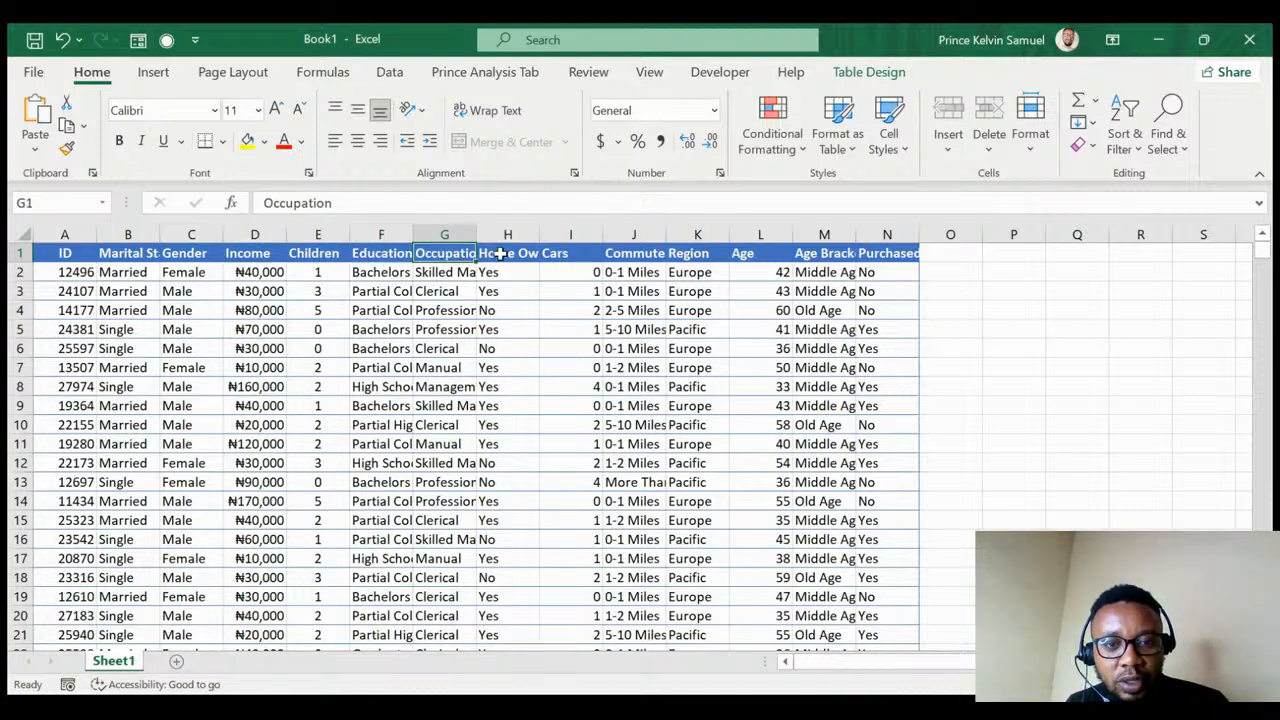
click(500, 255)
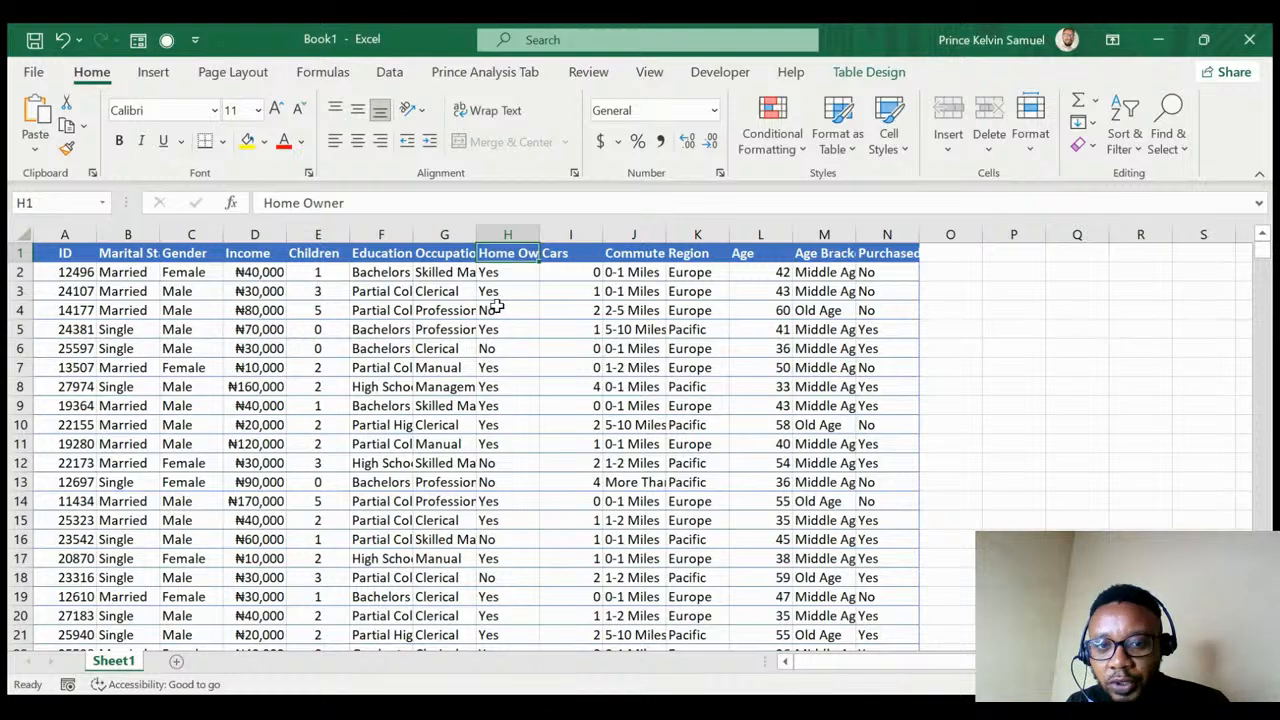
click(362, 205)
text(s)
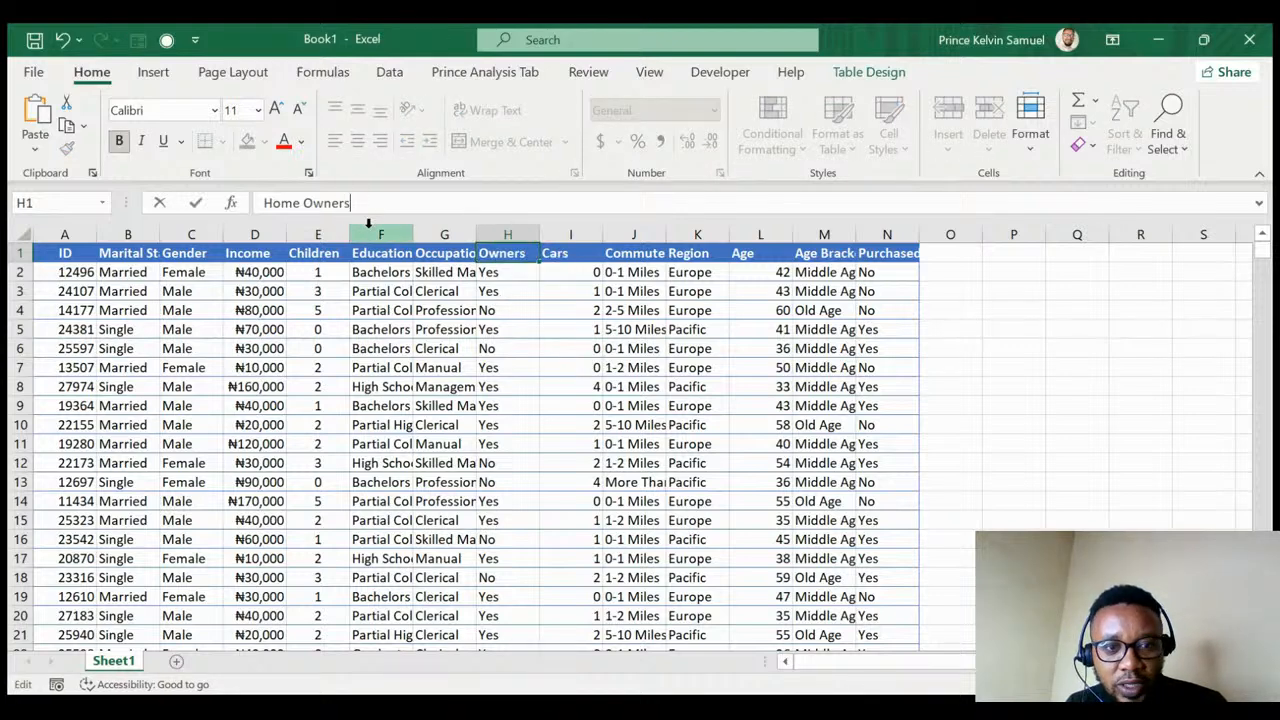
click(432, 346)
- Change the N1 header from 'Purchased Bike' to 'Bike Purchased'
click(567, 253)
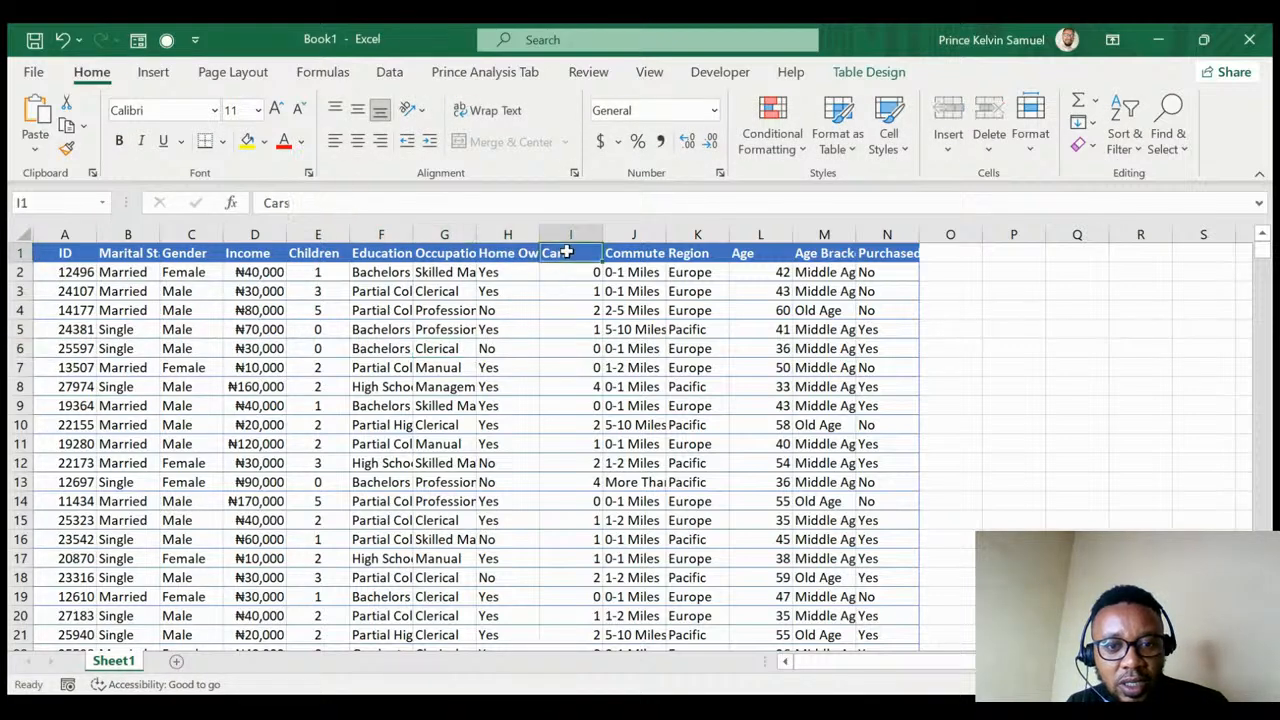
click(633, 256)
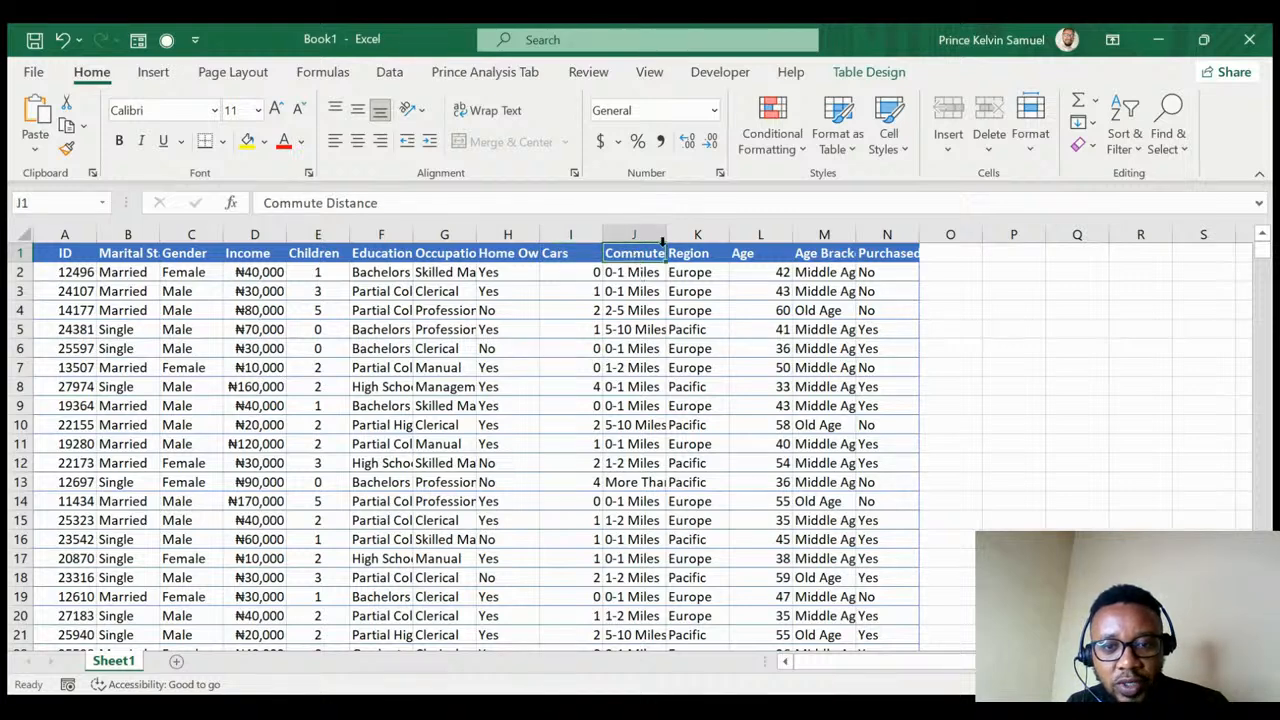
click(695, 256)
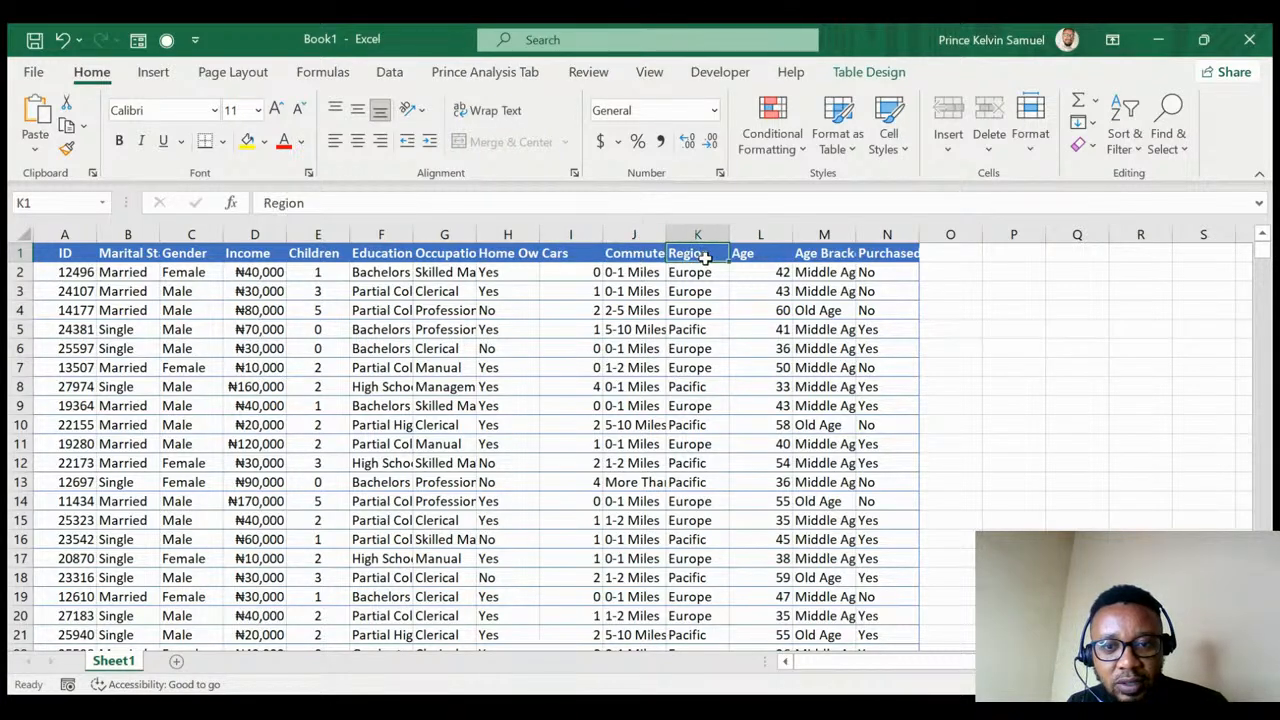
click(765, 253)
click(830, 253)
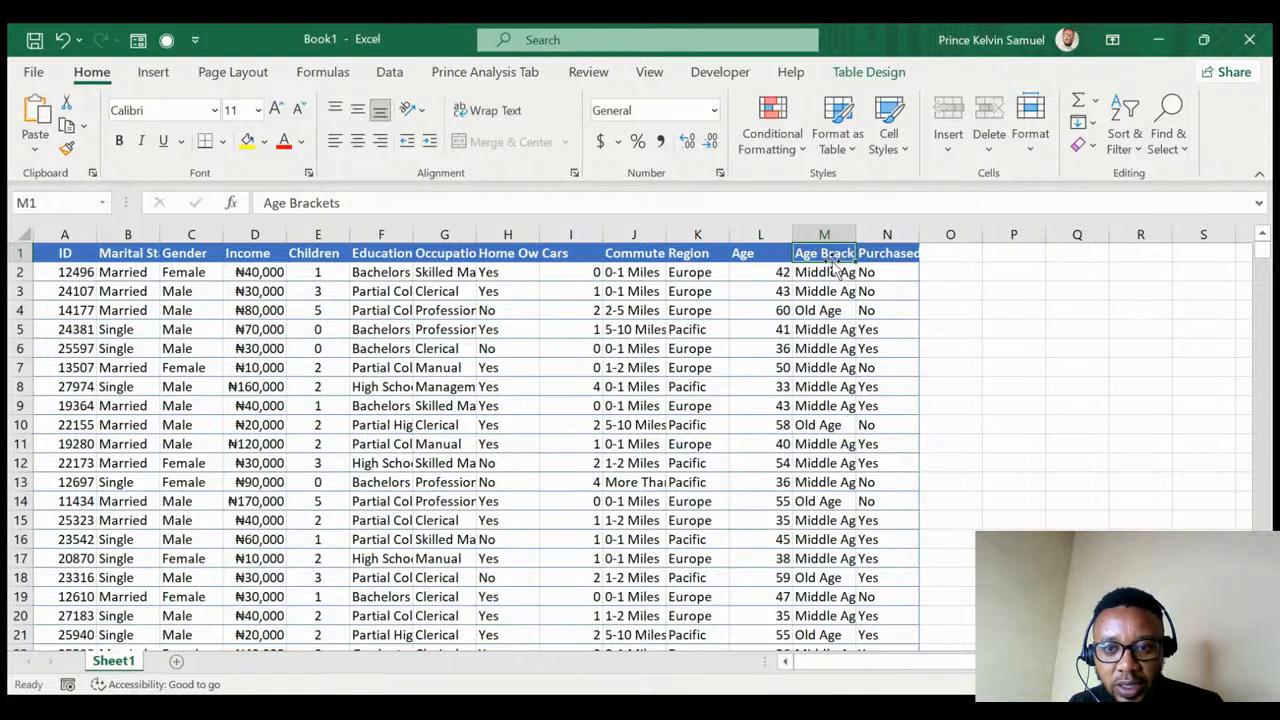
click(872, 247)
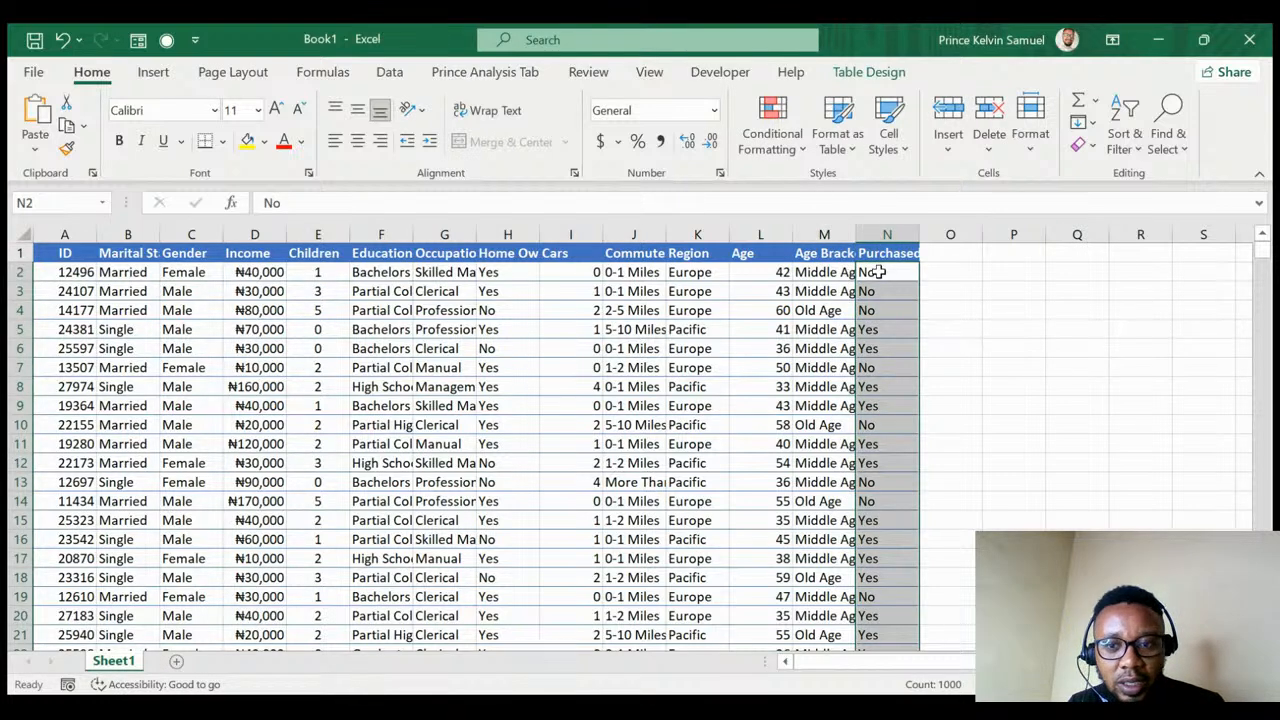
click(881, 256)
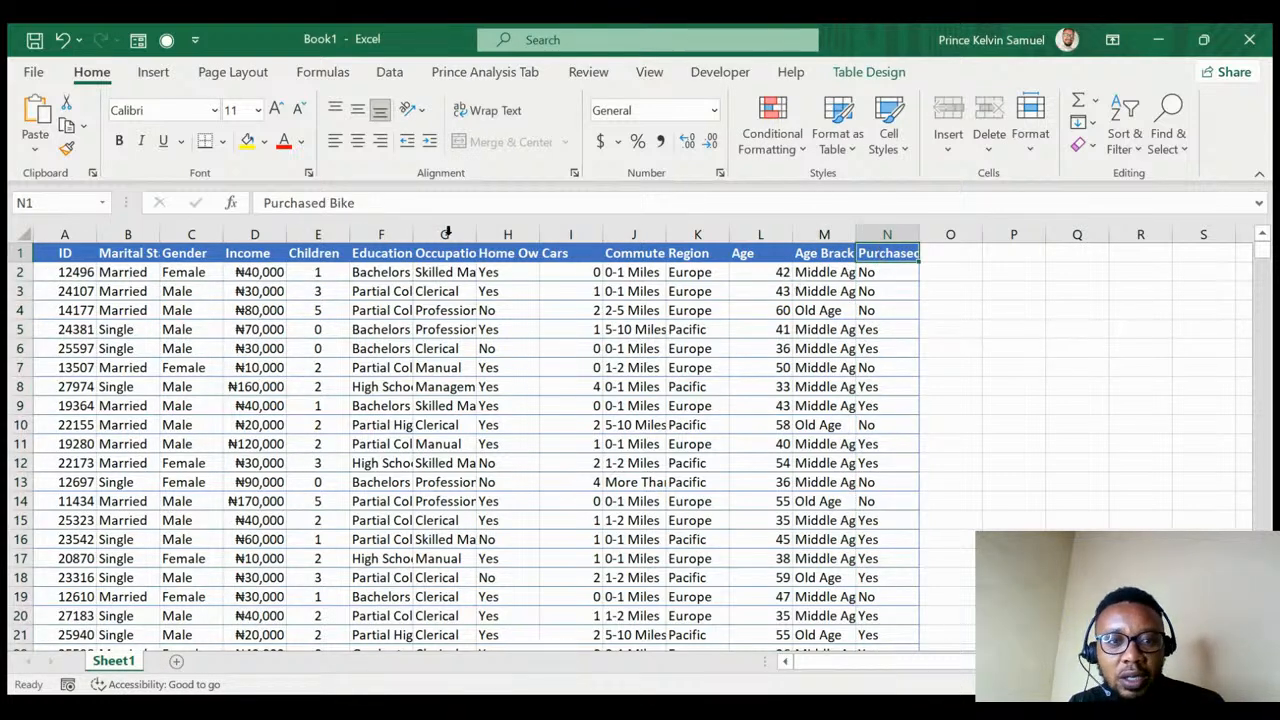
drag(365, 203, 328, 203)
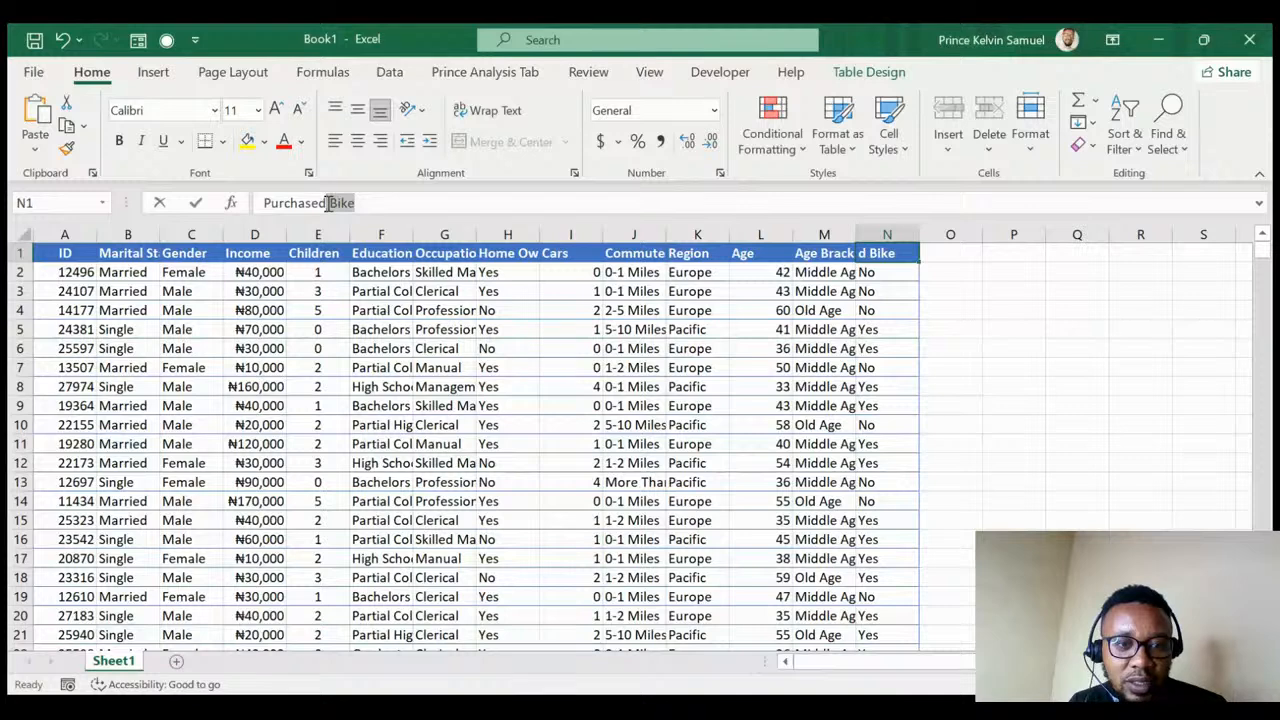
key(BackSpace)
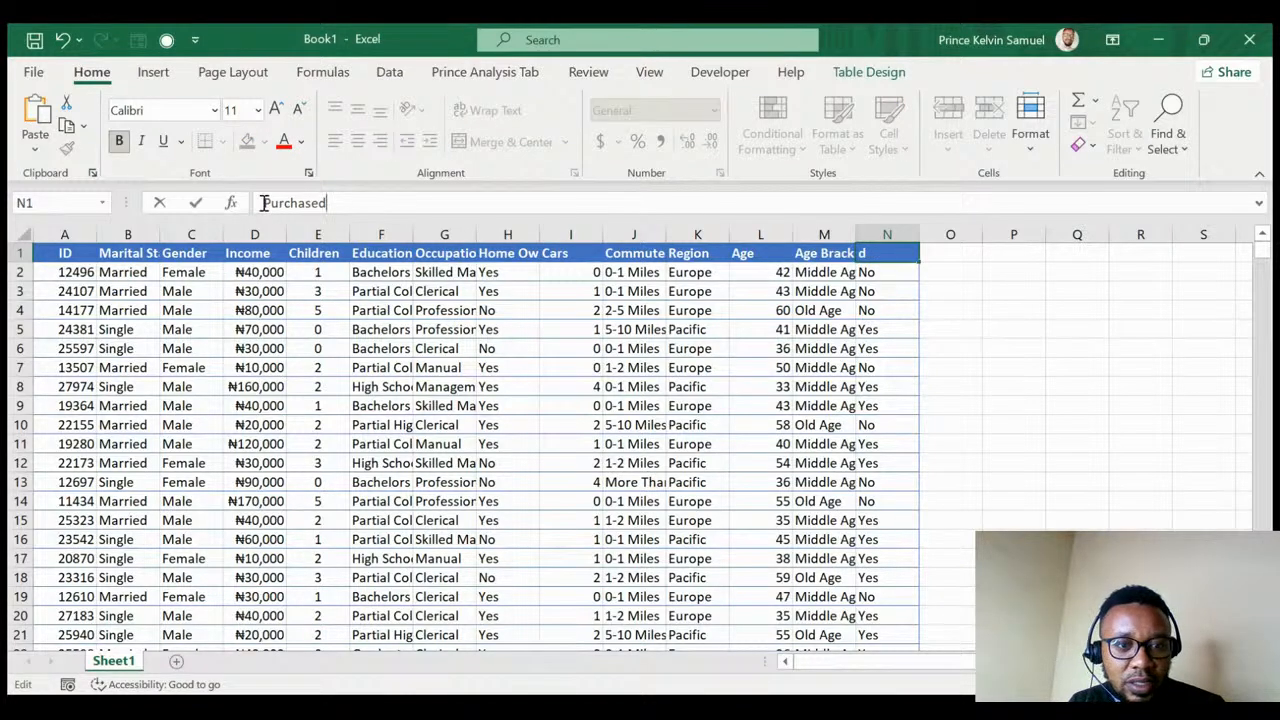
click(264, 203)
text(Bike)
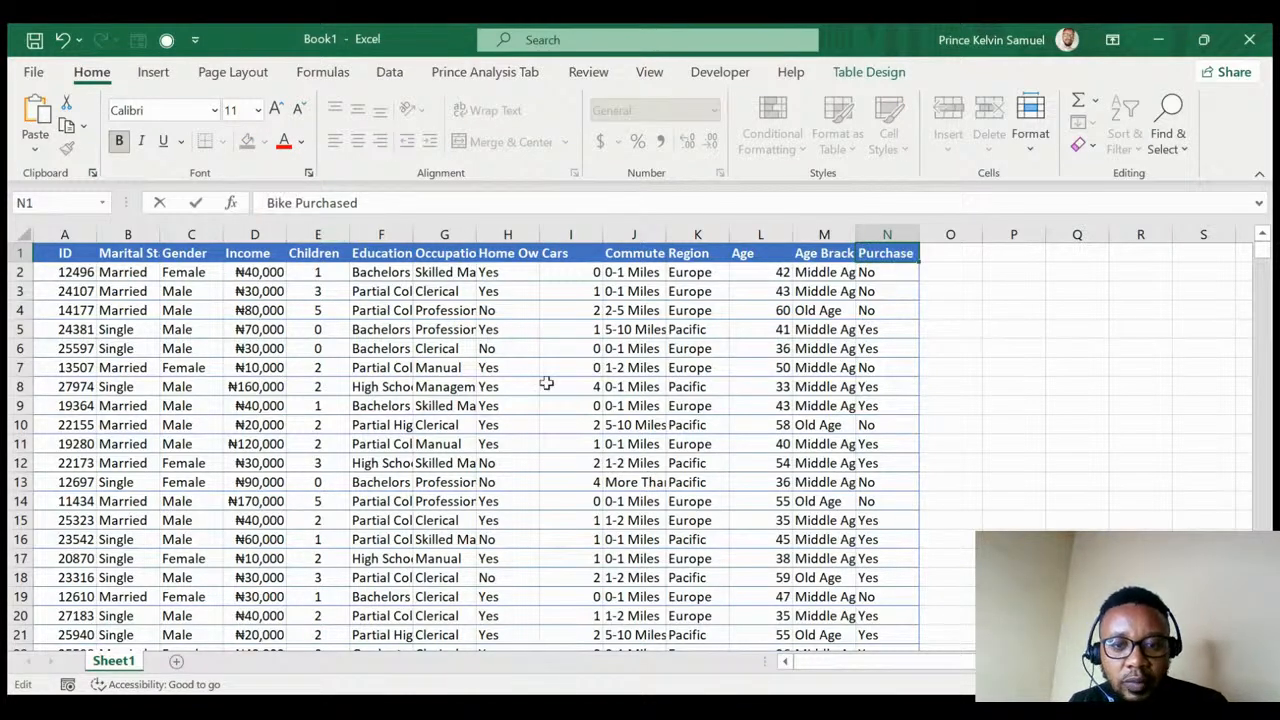
click(546, 383)
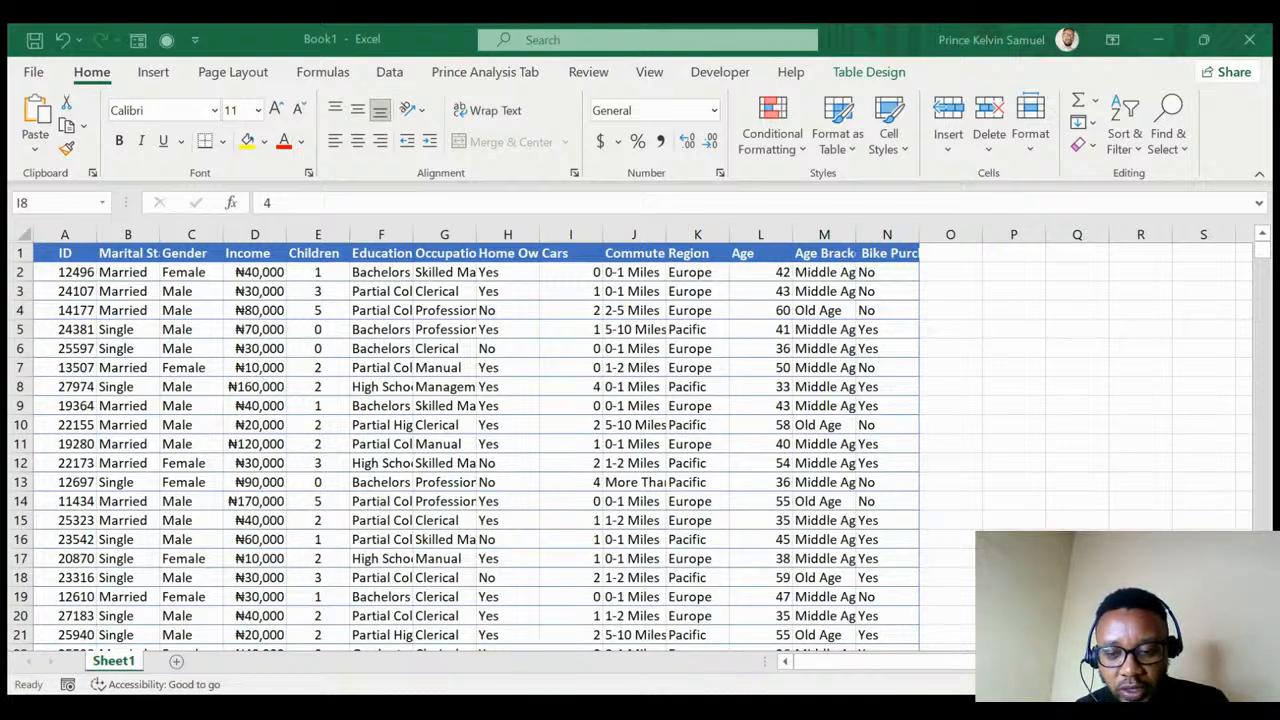
key(alt+Tab)
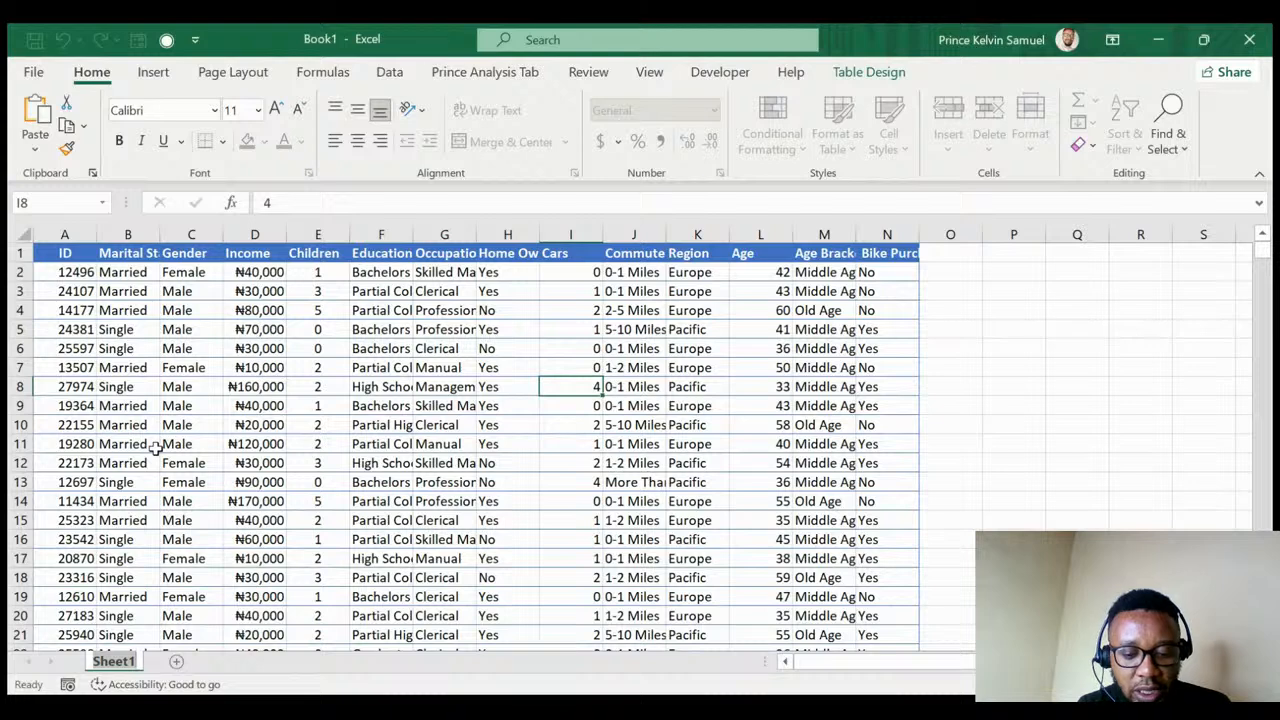
- Name the data sheet 'Bike Purchase' and add a new sheet named 'Pivot Table'
text(Bike)
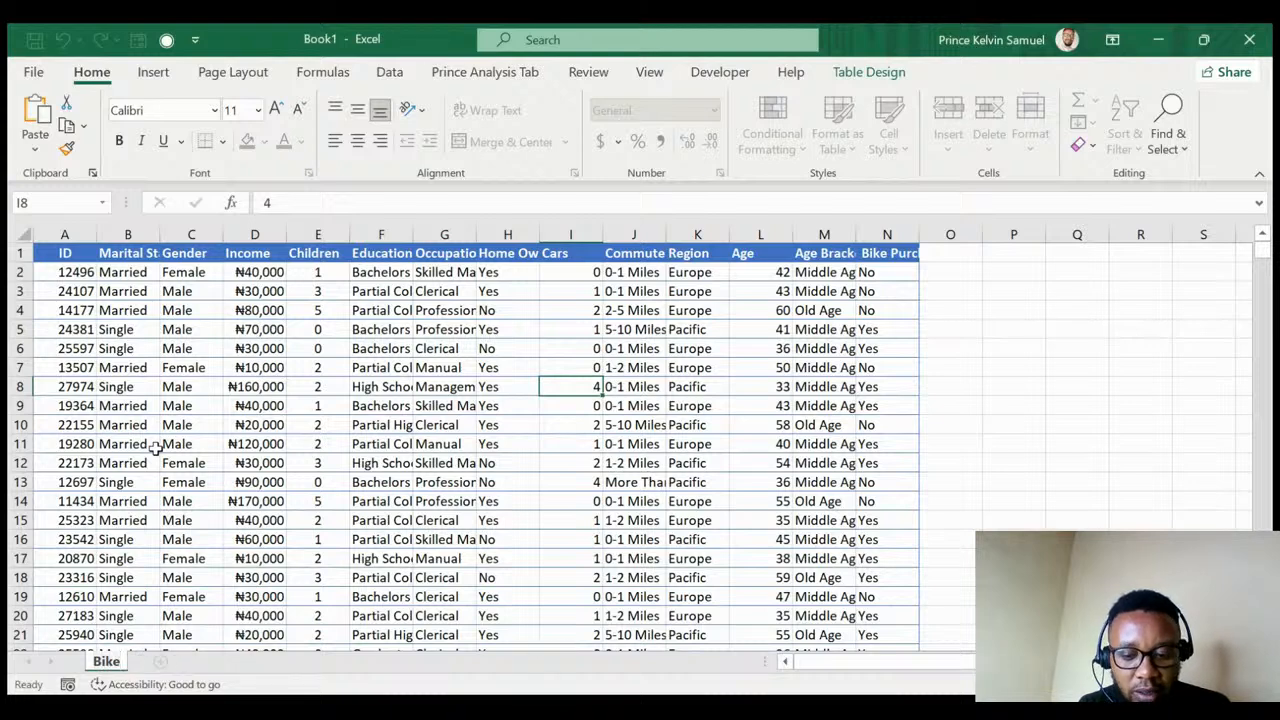
text( Purchas)
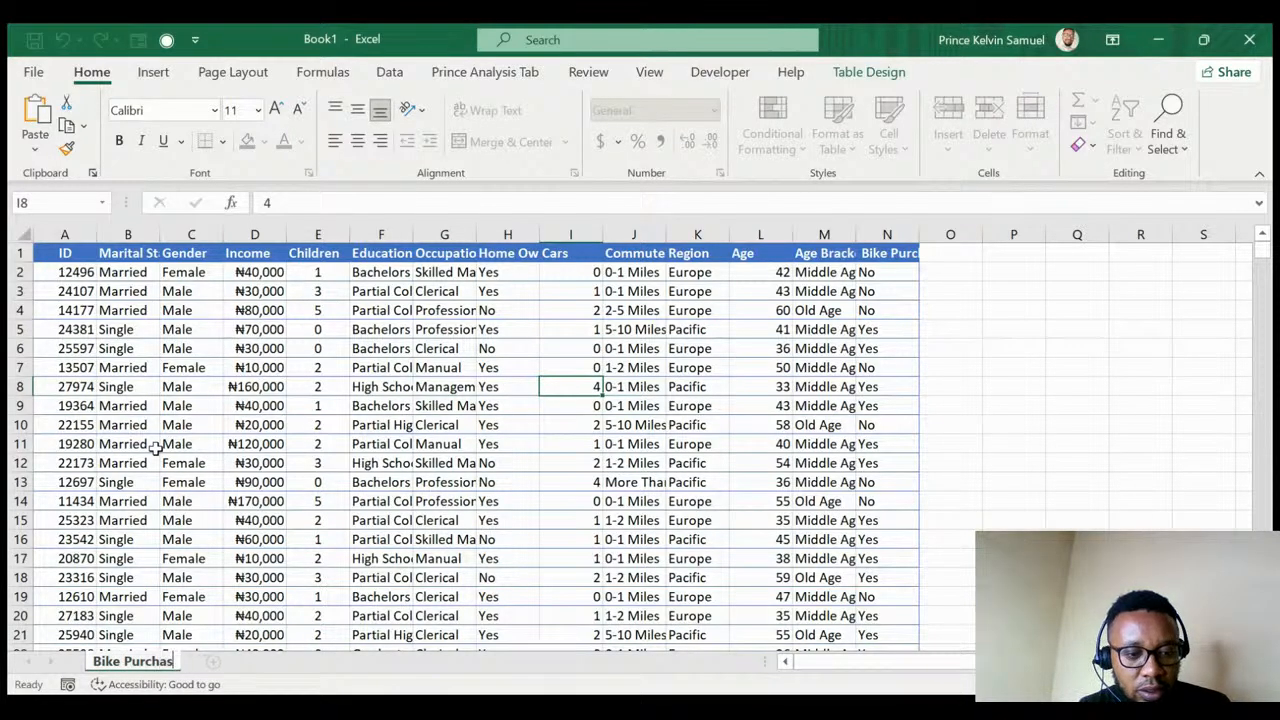
text(e)
key(Return)
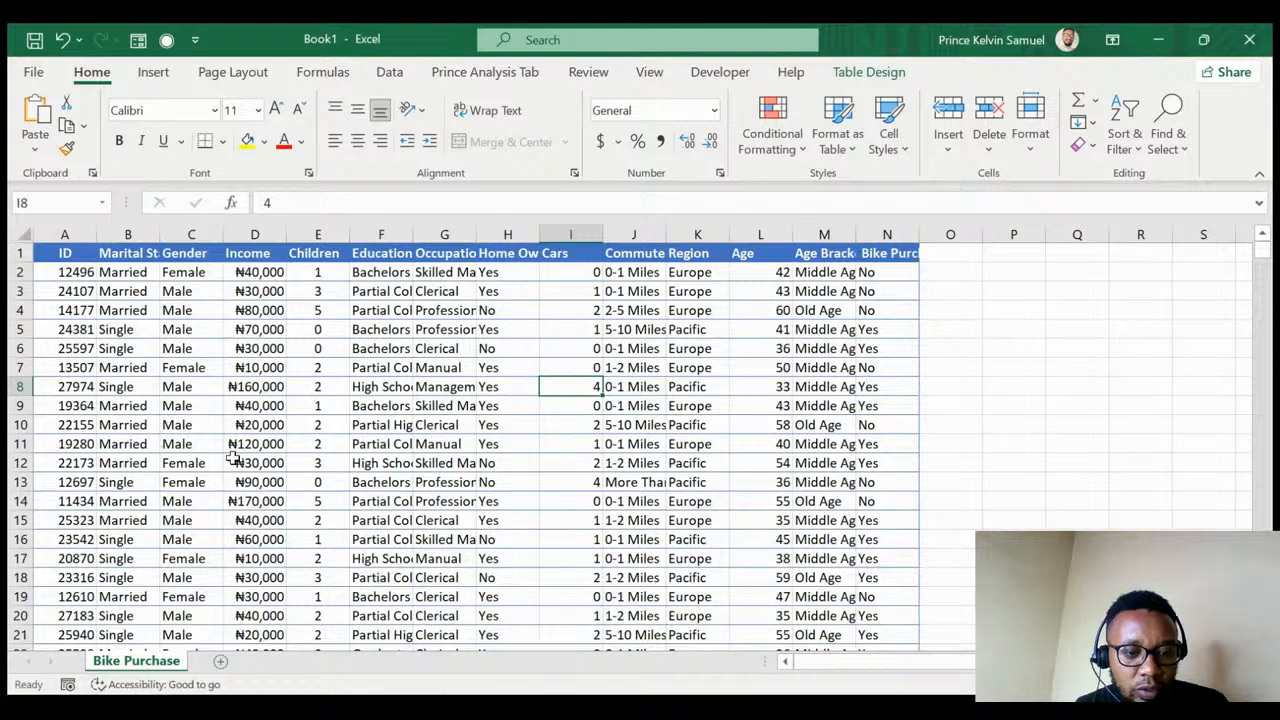
click(220, 663)
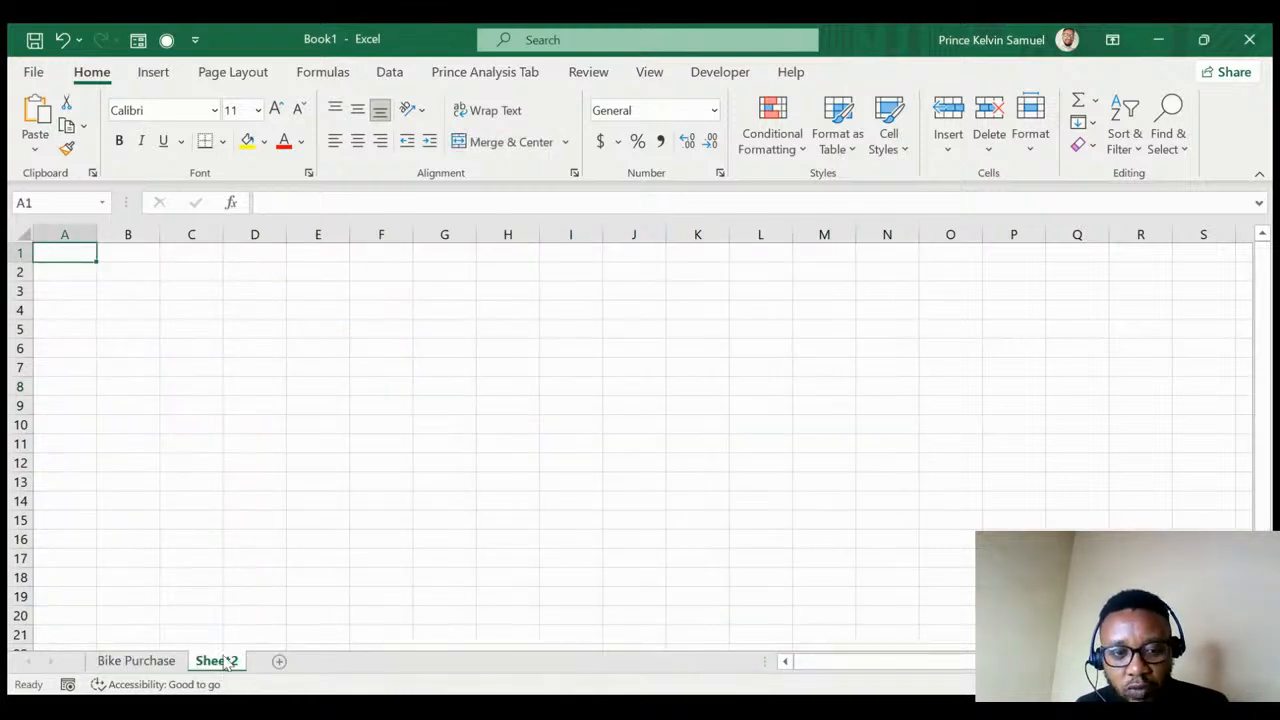
key(alt+h)
text(or)
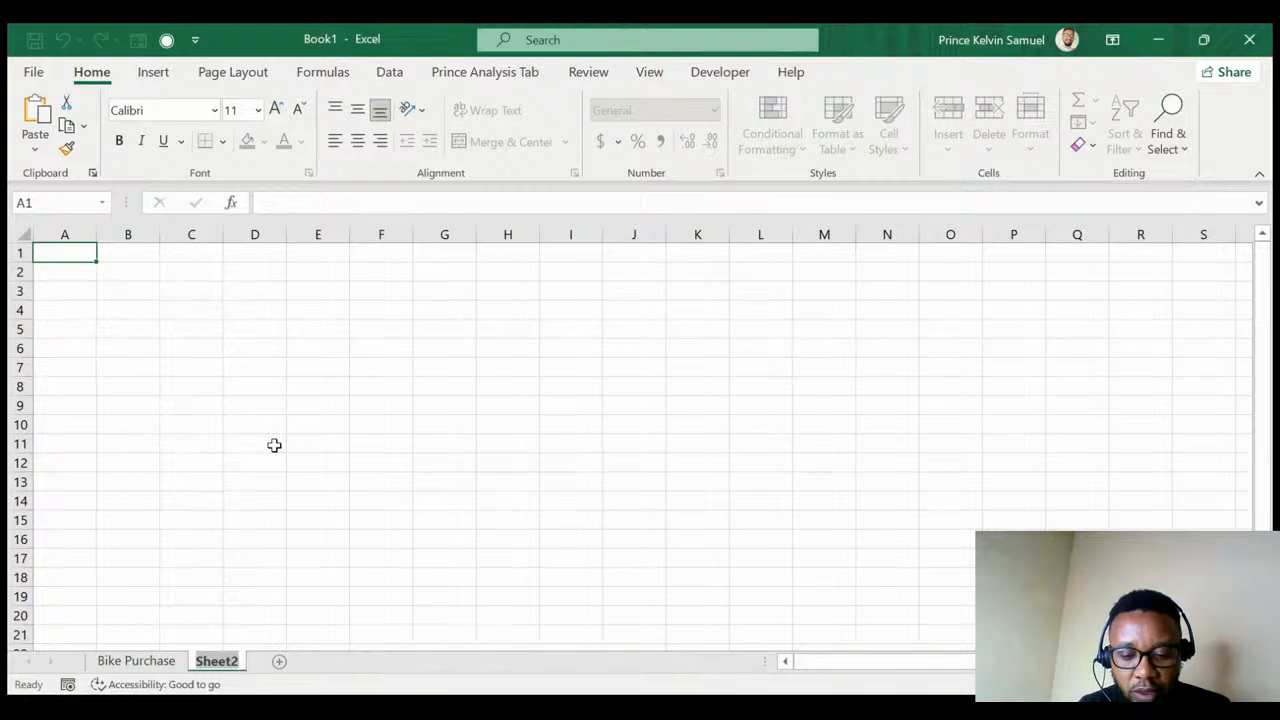
text(Pivot)
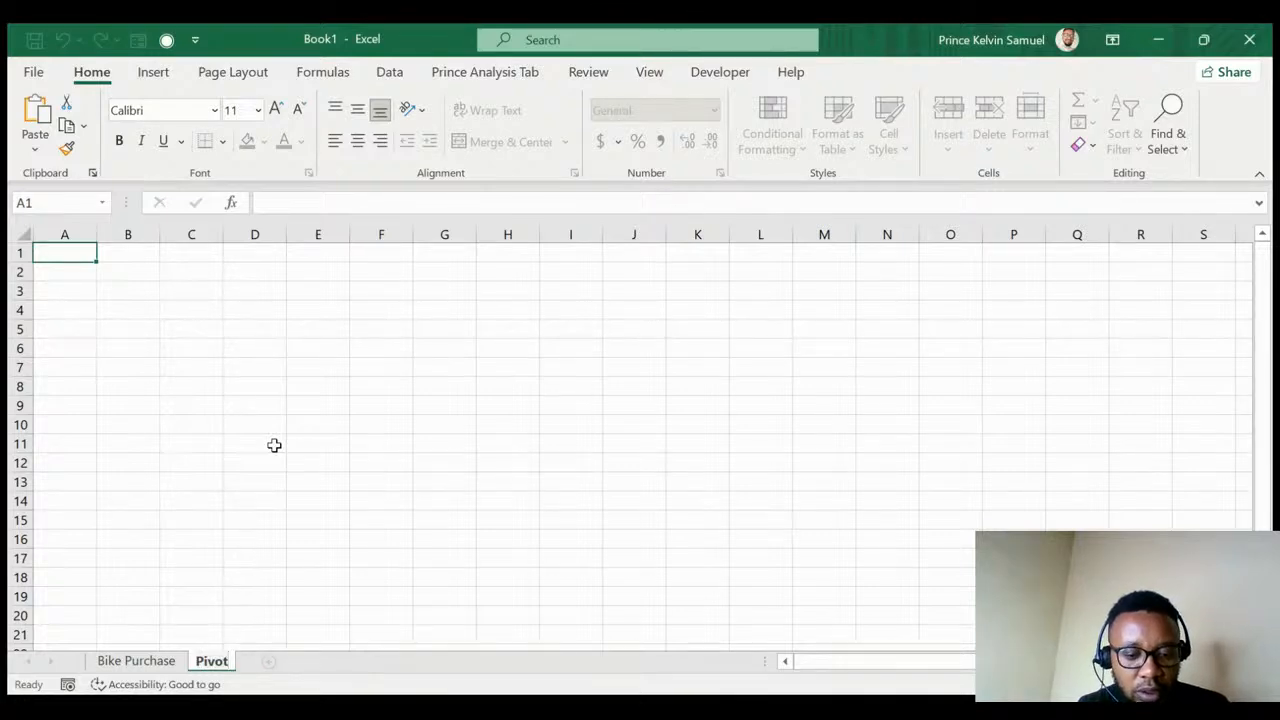
text( Table)
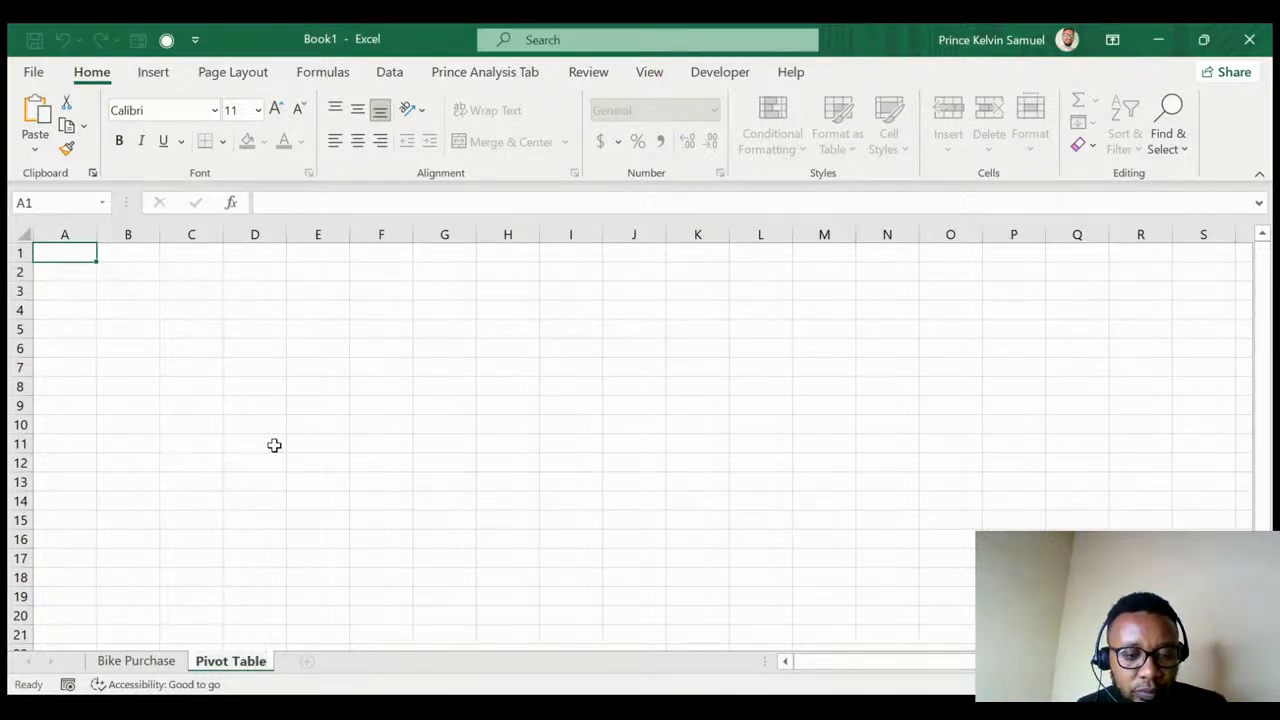
click(125, 662)
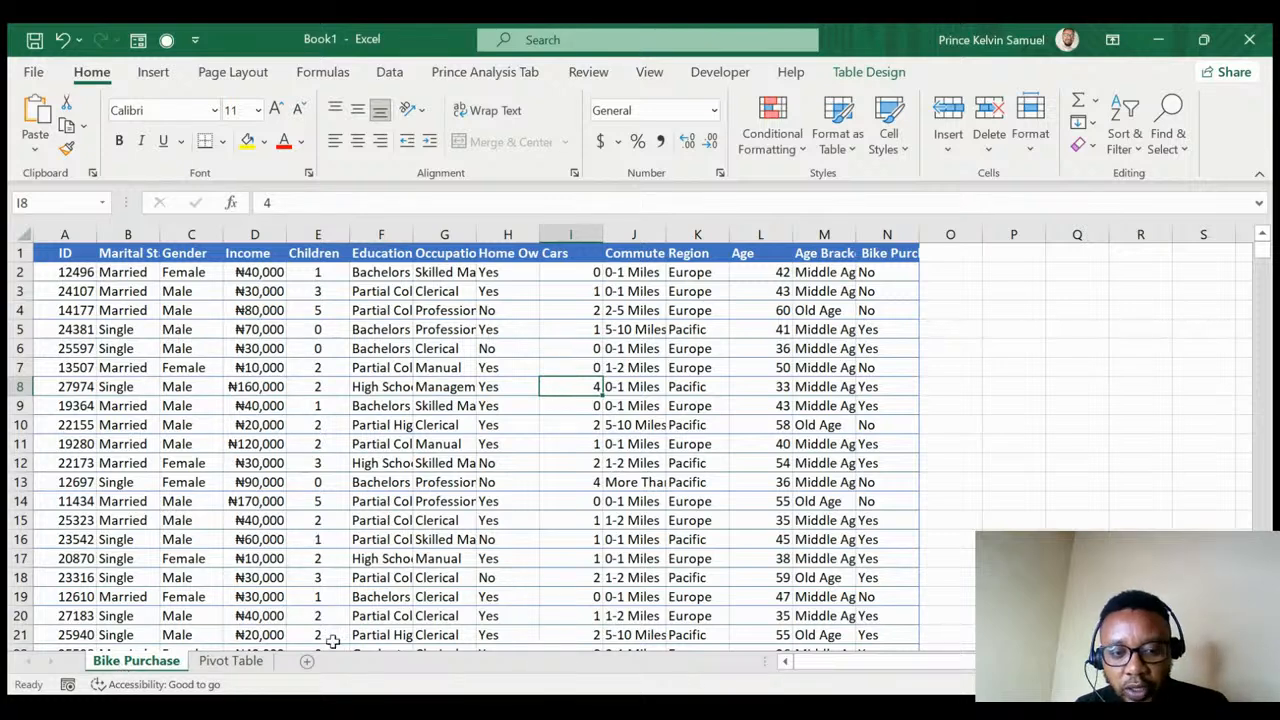
click(230, 662)
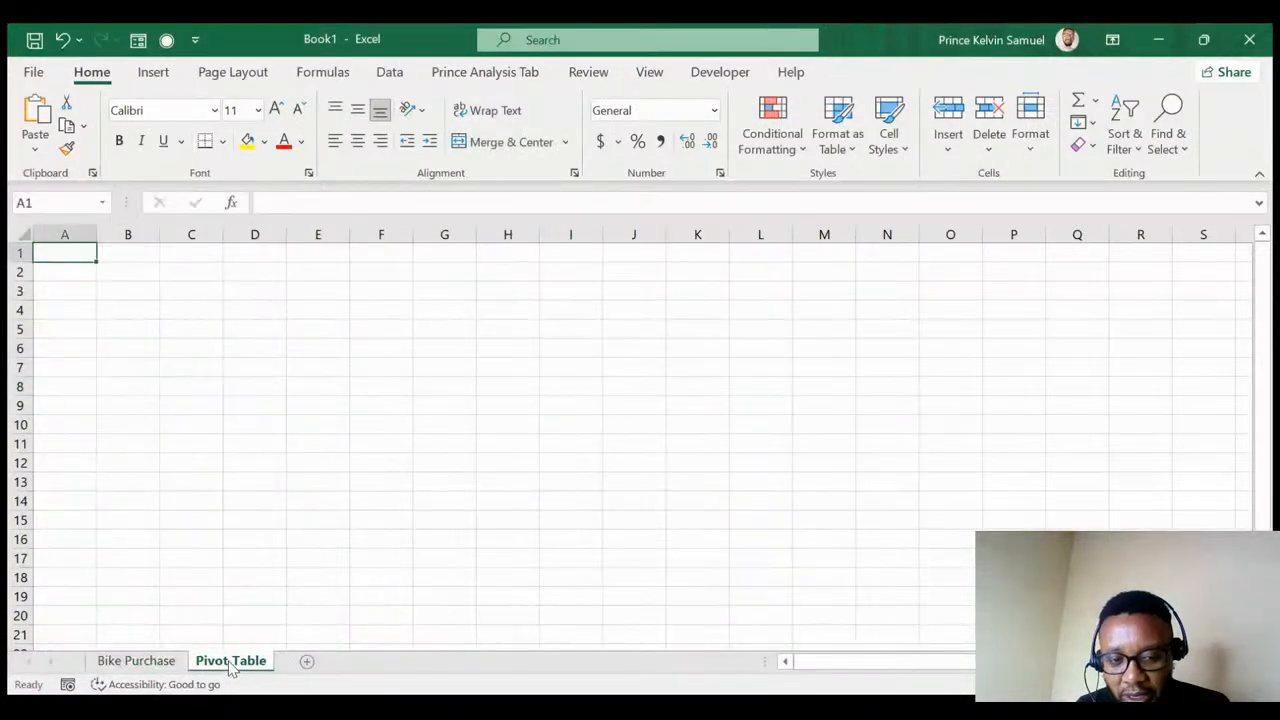
- Add a third sheet and name it 'Dashboard'
click(308, 663)
double_click(308, 663)
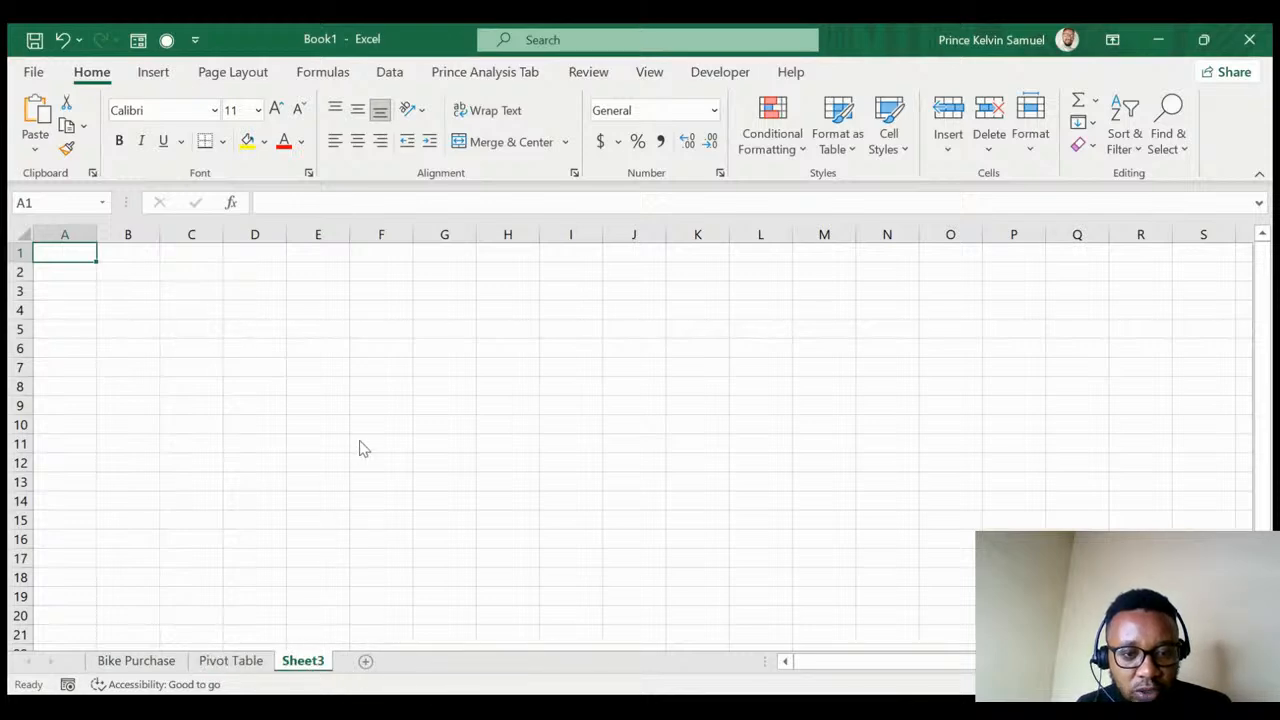
text(Da)
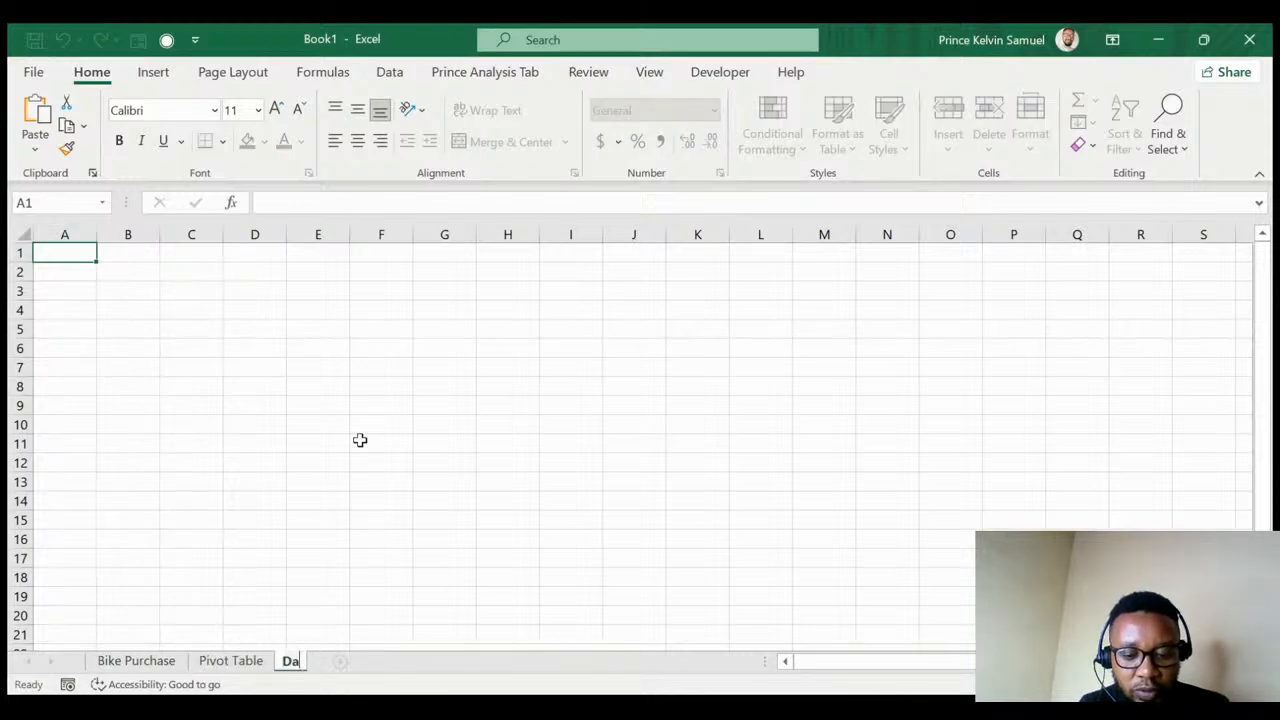
text(shboard)
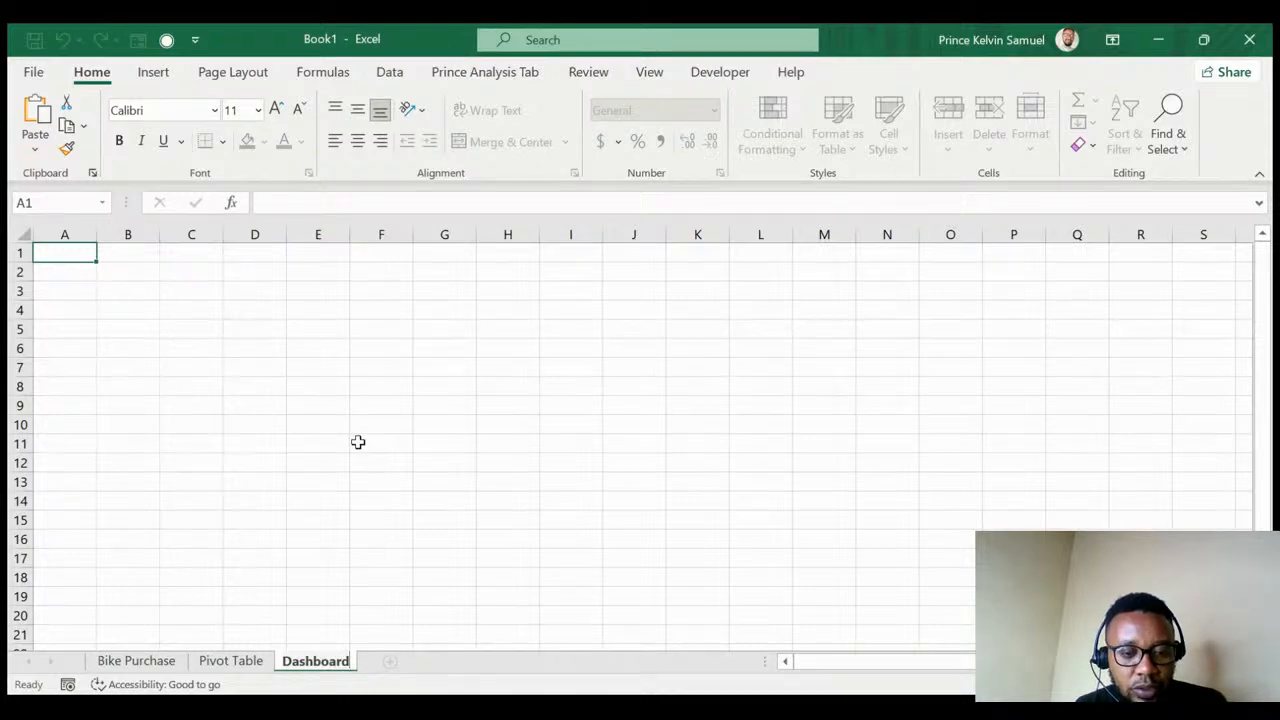
click(360, 440)
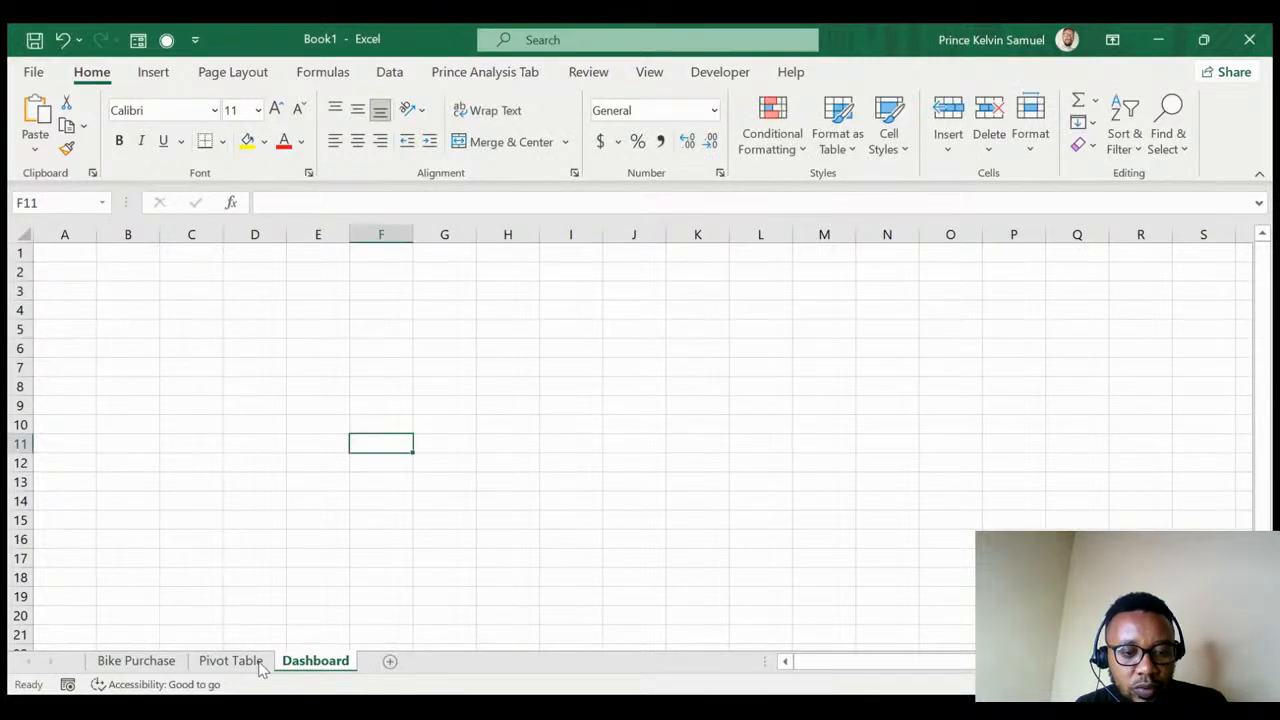
- Switch from the Dashboard sheet back to the Bike Purchase data table
click(148, 667)
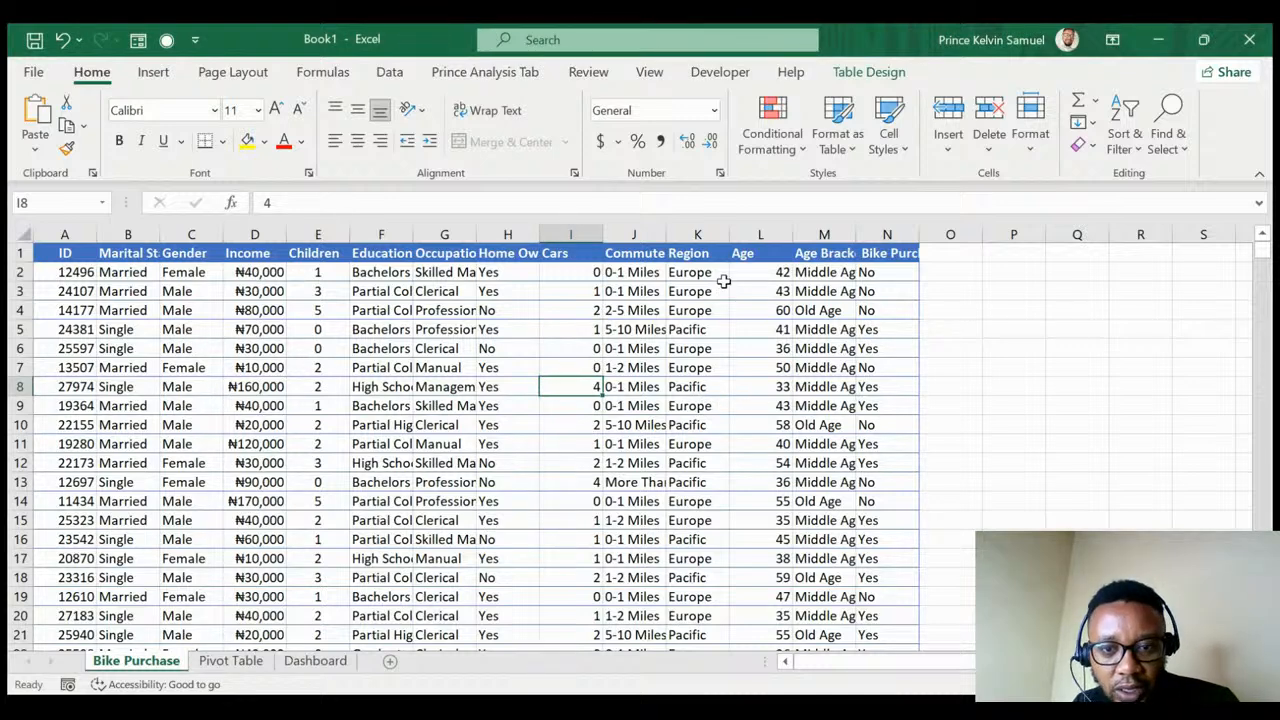
- Select the full data table from A1 and insert a PivotTable at 'Pivot Table'!A3
click(65, 255)
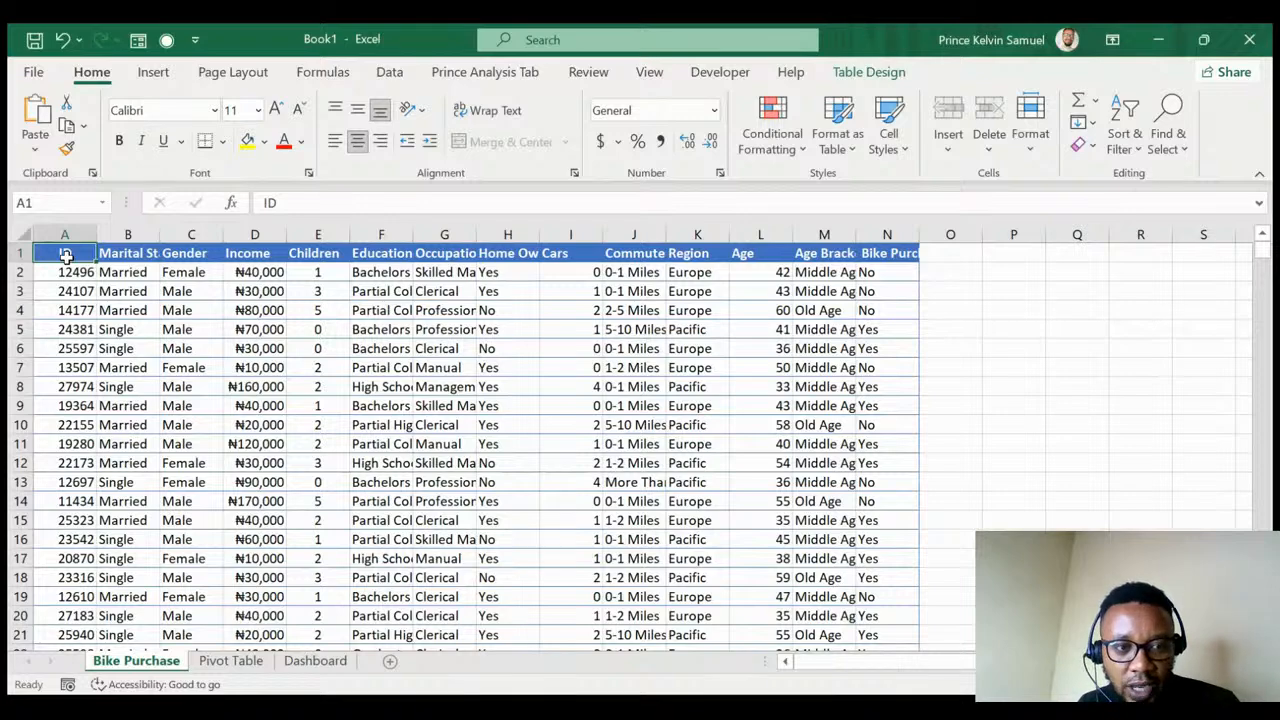
key(ctrl+shift+Right)
key(ctrl+shift+Down)
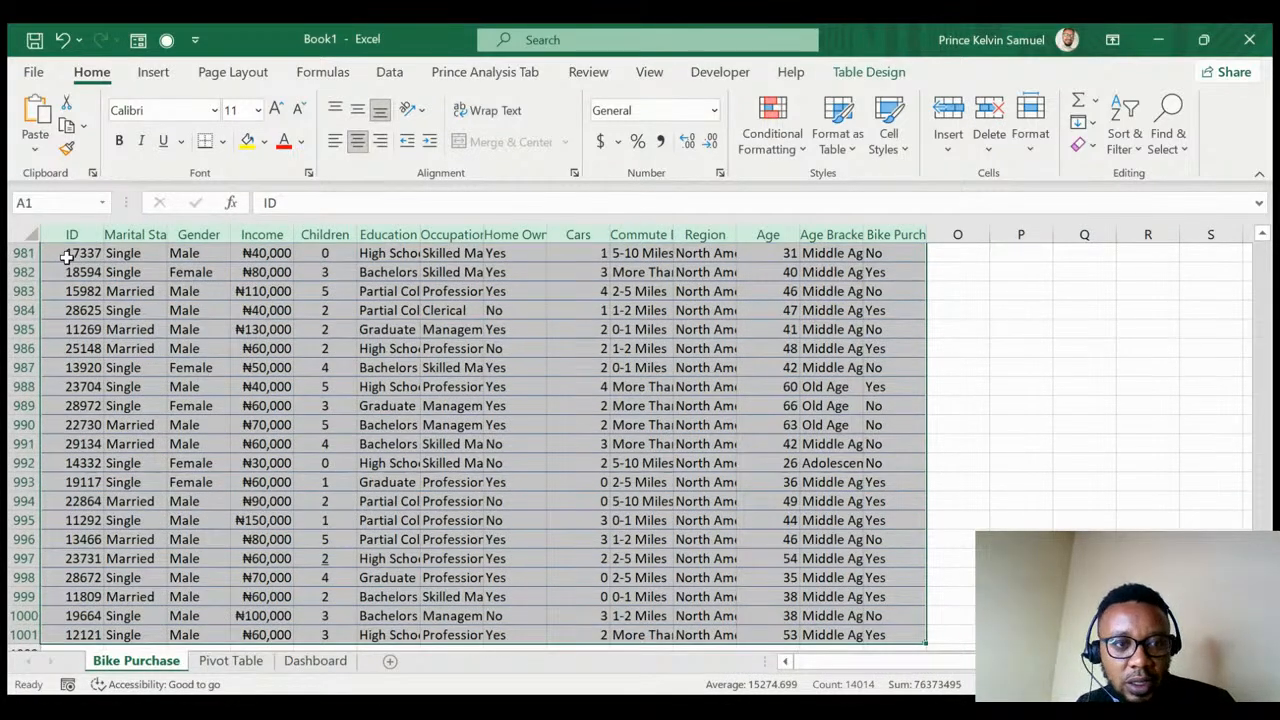
click(154, 74)
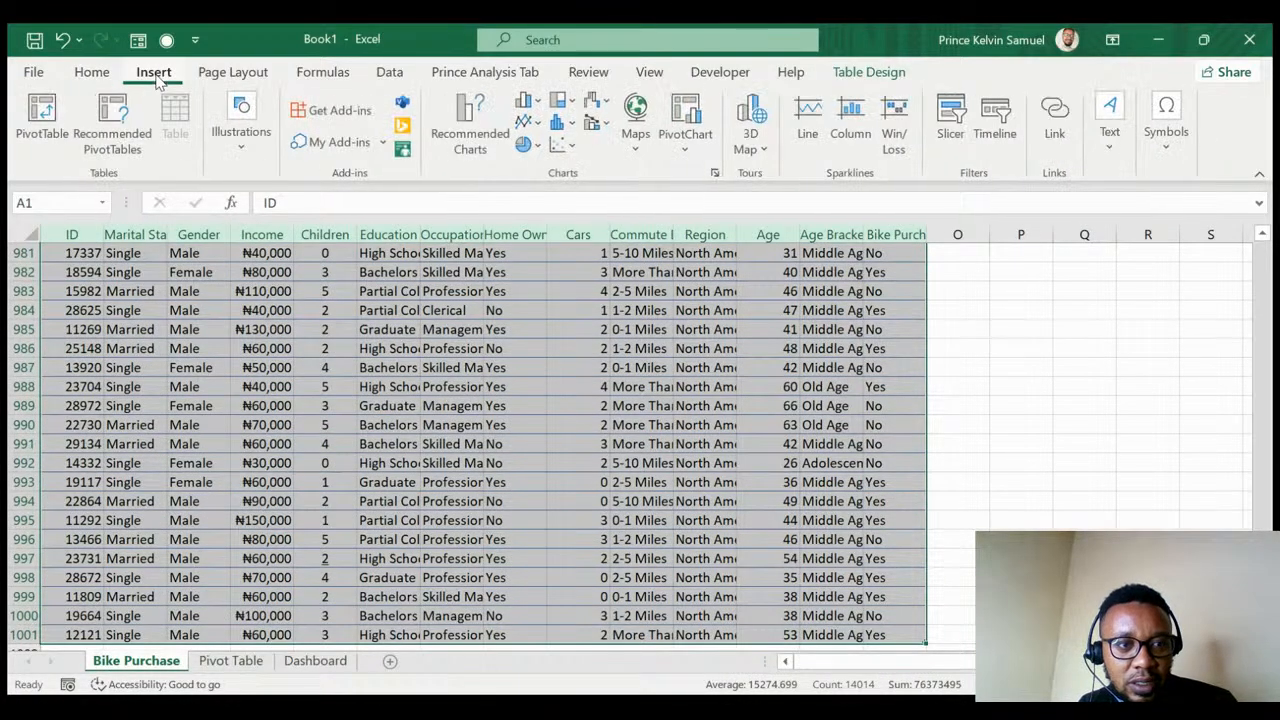
click(38, 120)
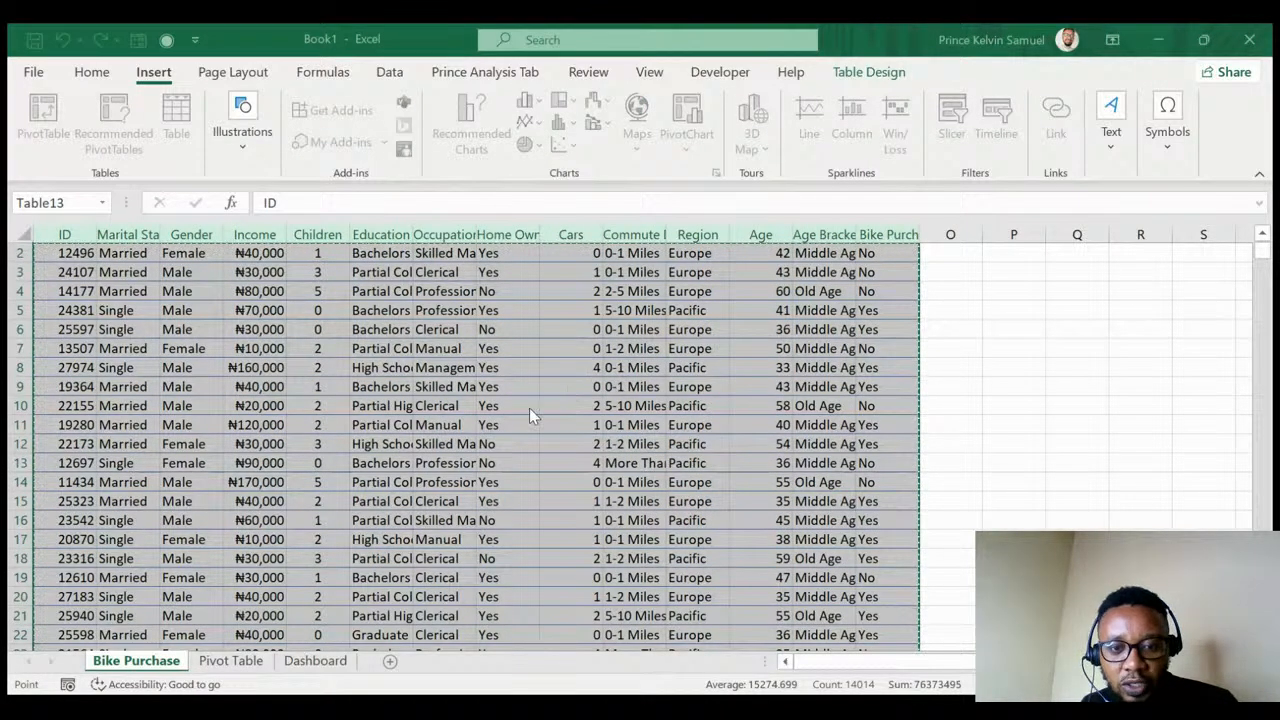
click(509, 431)
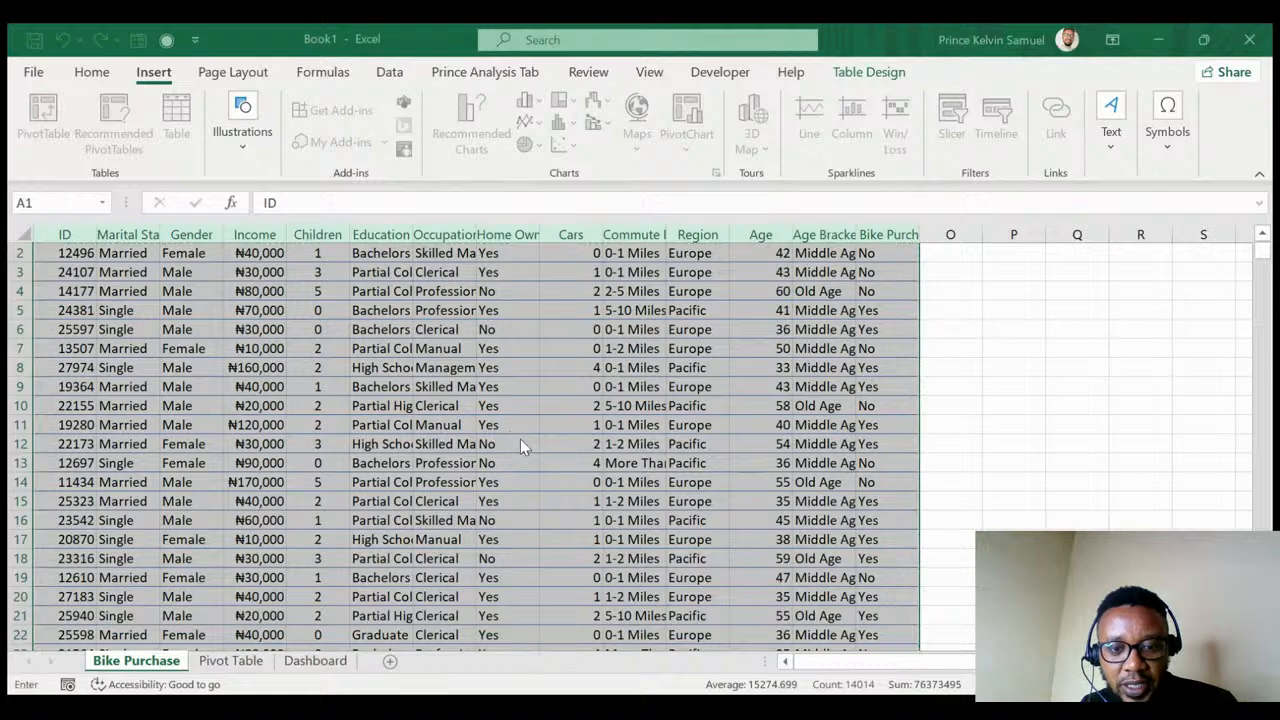
click(230, 662)
click(67, 290)
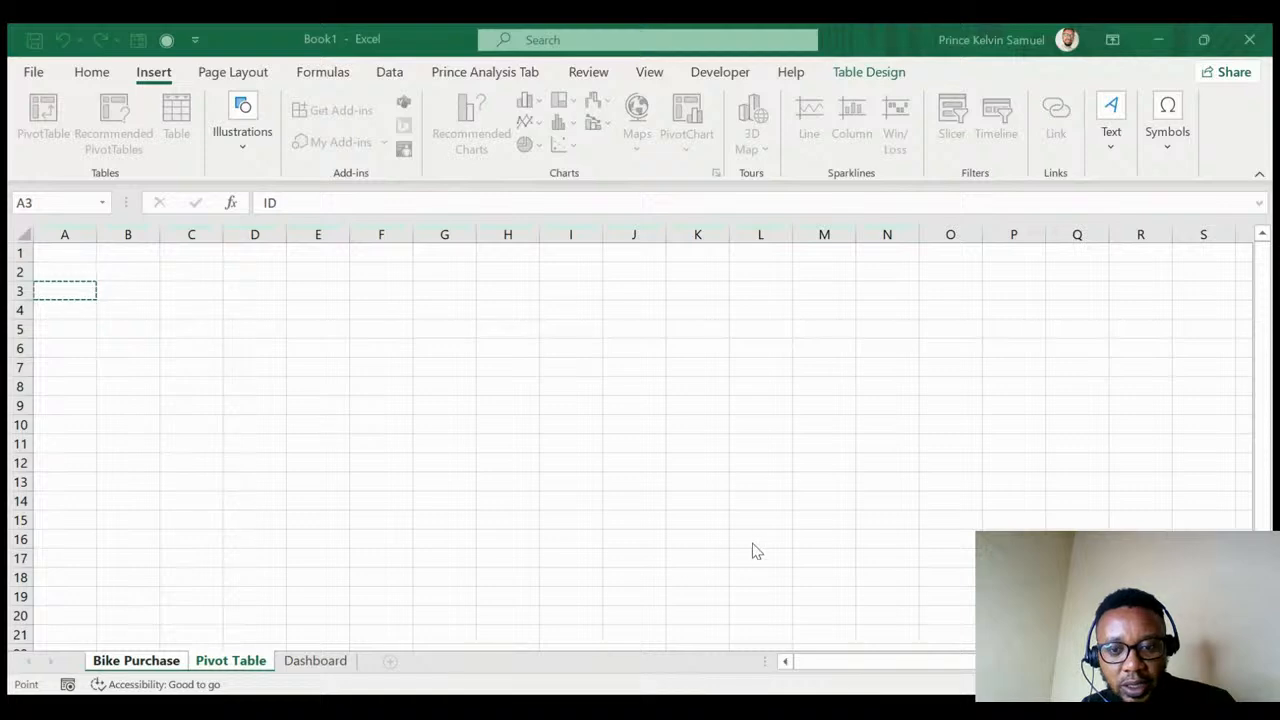
key(Return)
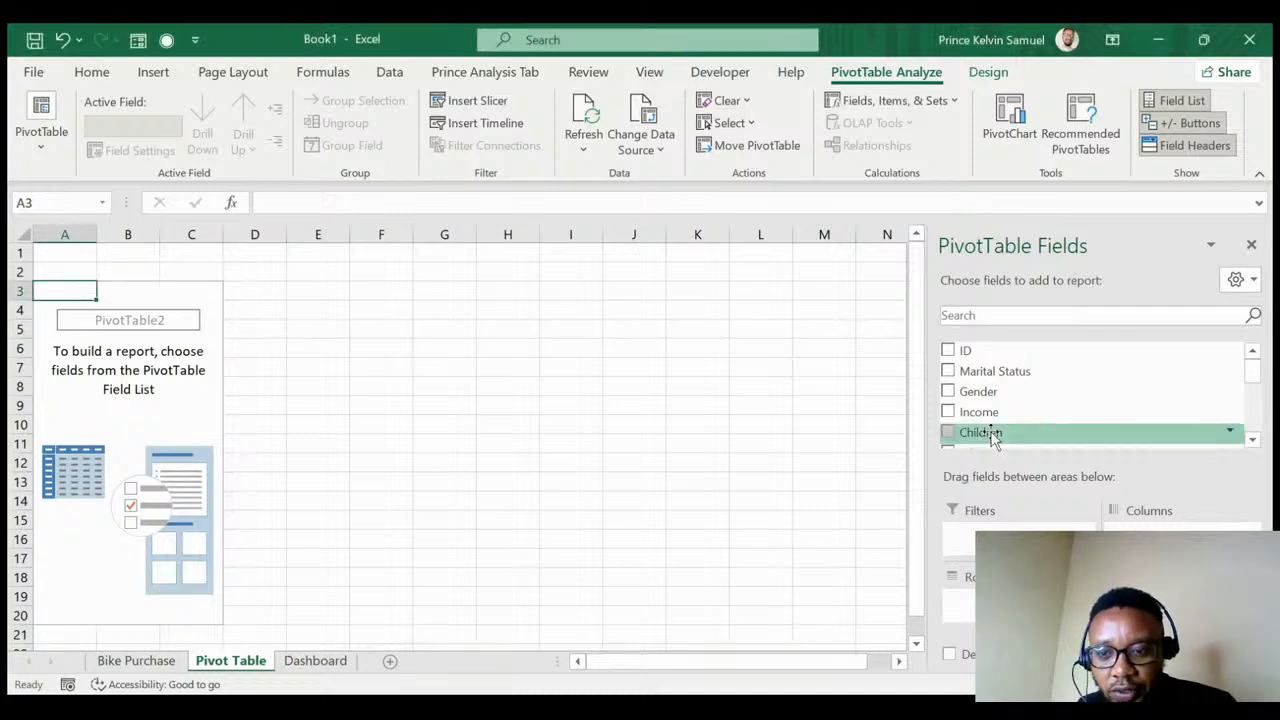
- Put Occupation in Rows and Count of Bike Purchased in Values, then return to the data sheet
scroll(1022, 385, down, 1)
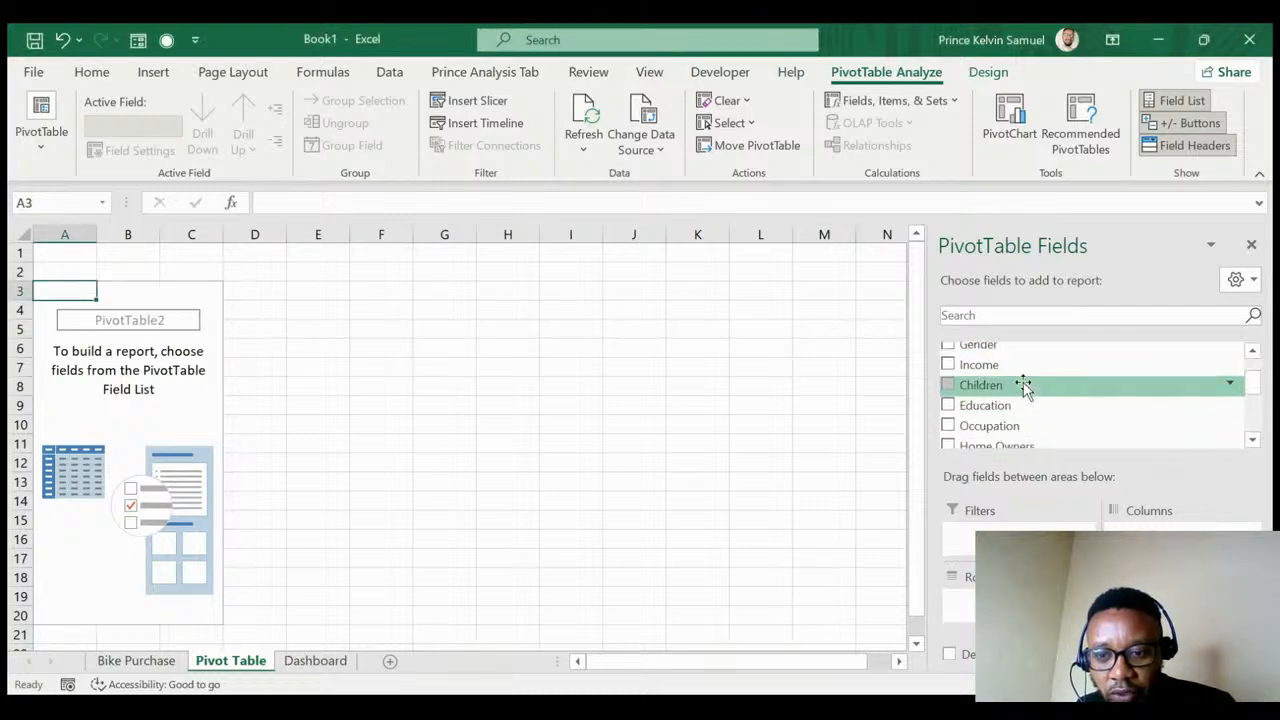
drag(1012, 433, 995, 600)
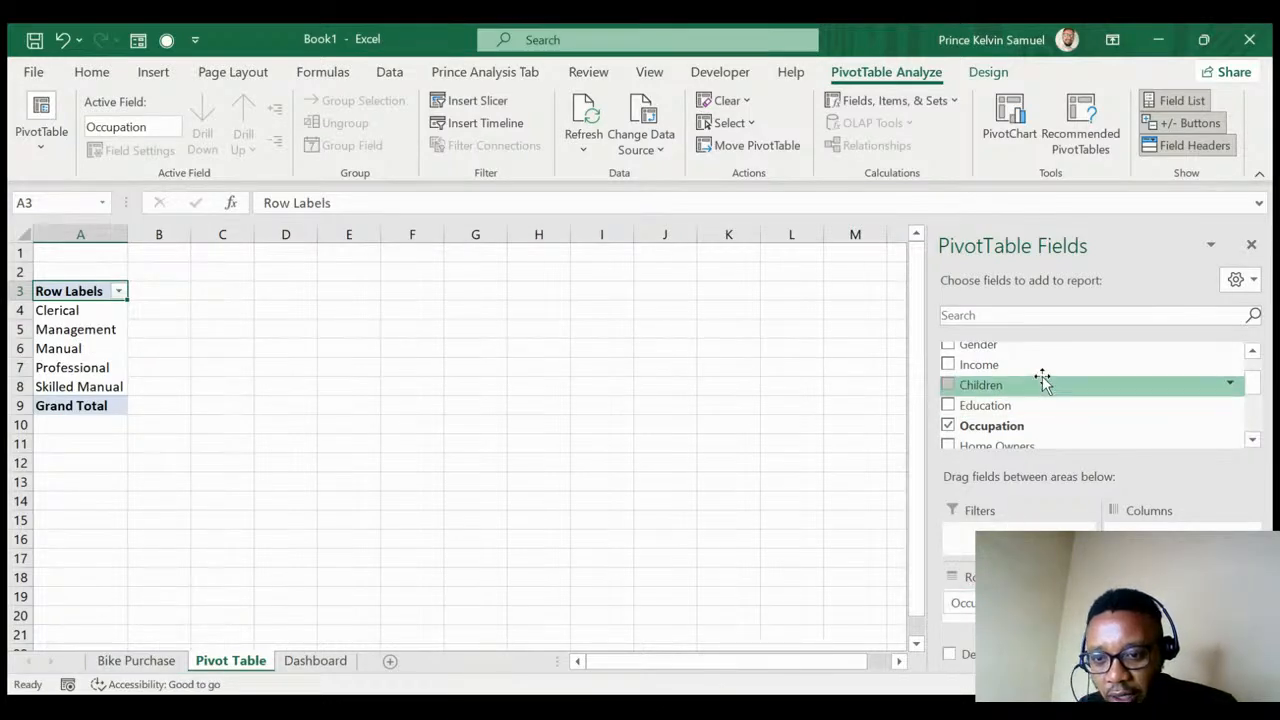
scroll(1040, 380, down, 3)
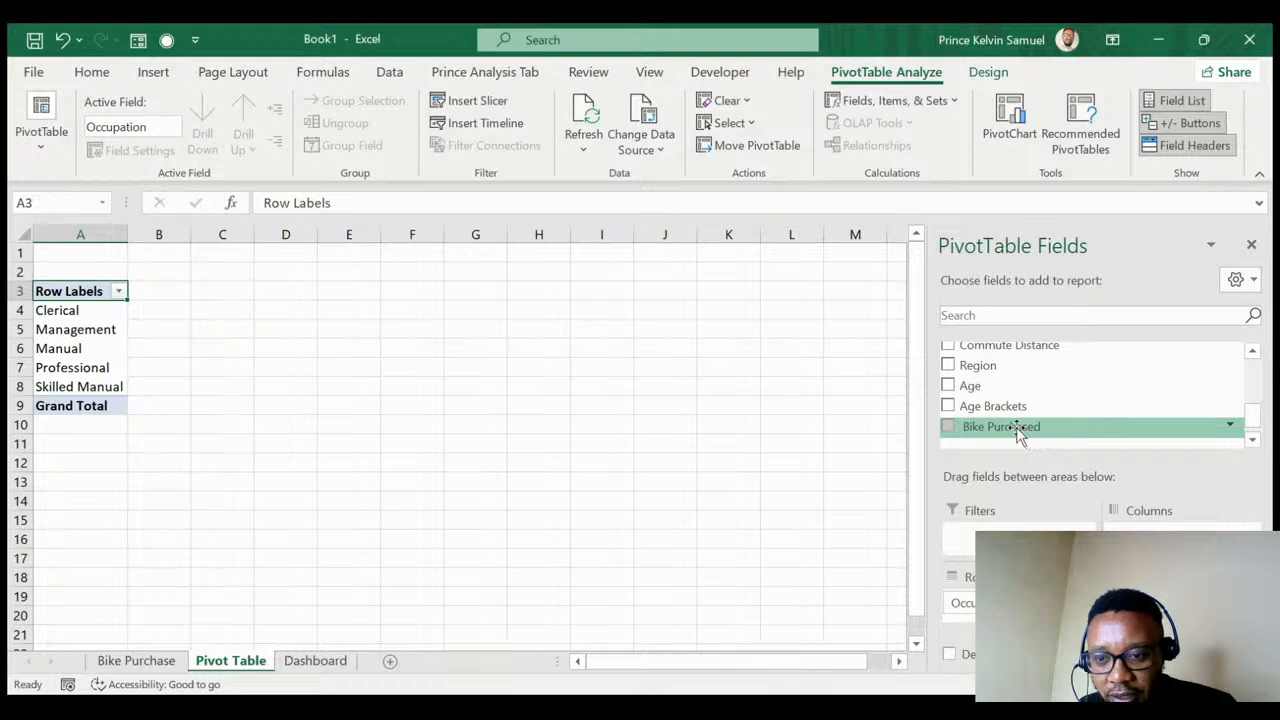
click(948, 426)
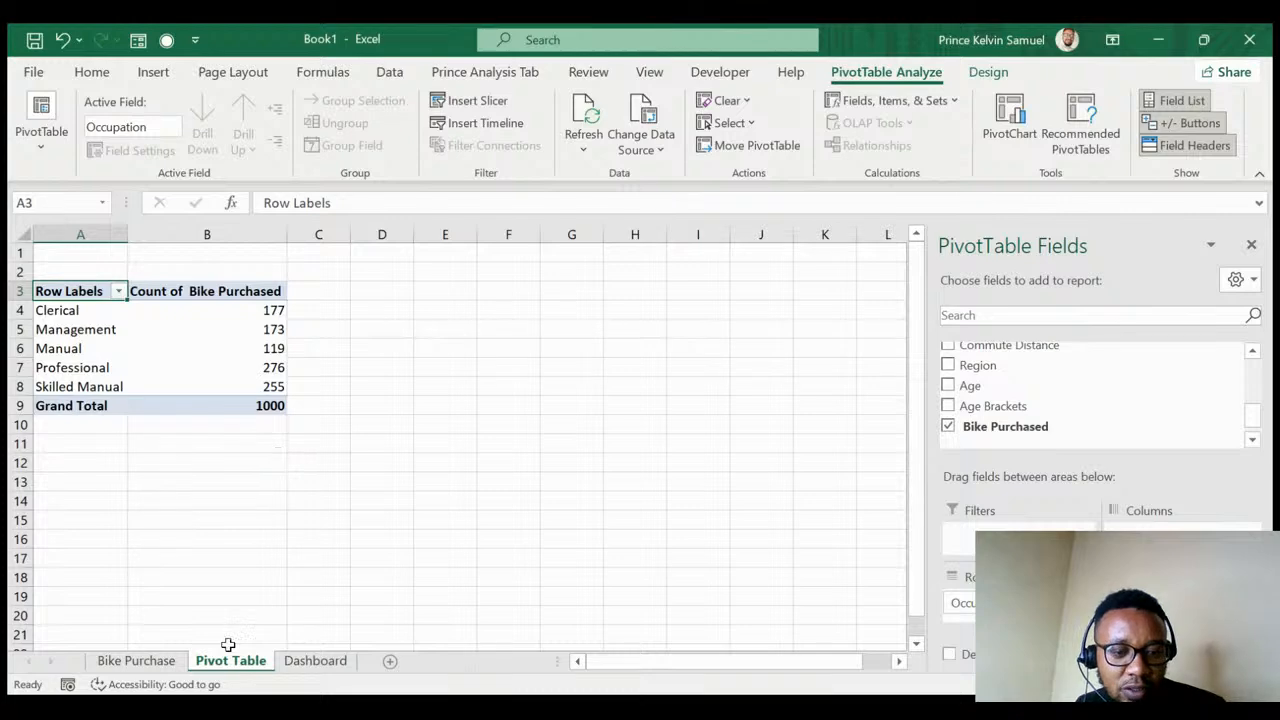
click(140, 661)
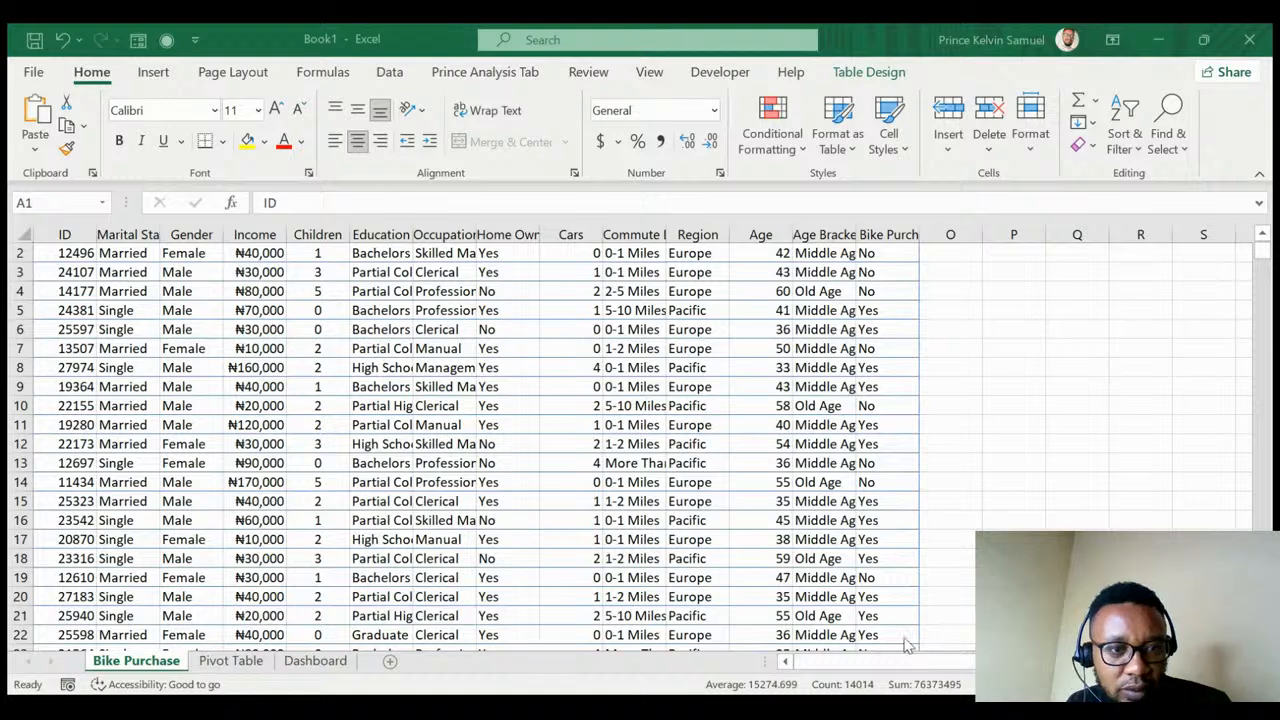
- Select the whole data table and insert a second PivotTable at 'Pivot Table'!A12
click(305, 385)
key(Home)
key(ctrl+Home)
key(ctrl+shift+Right)
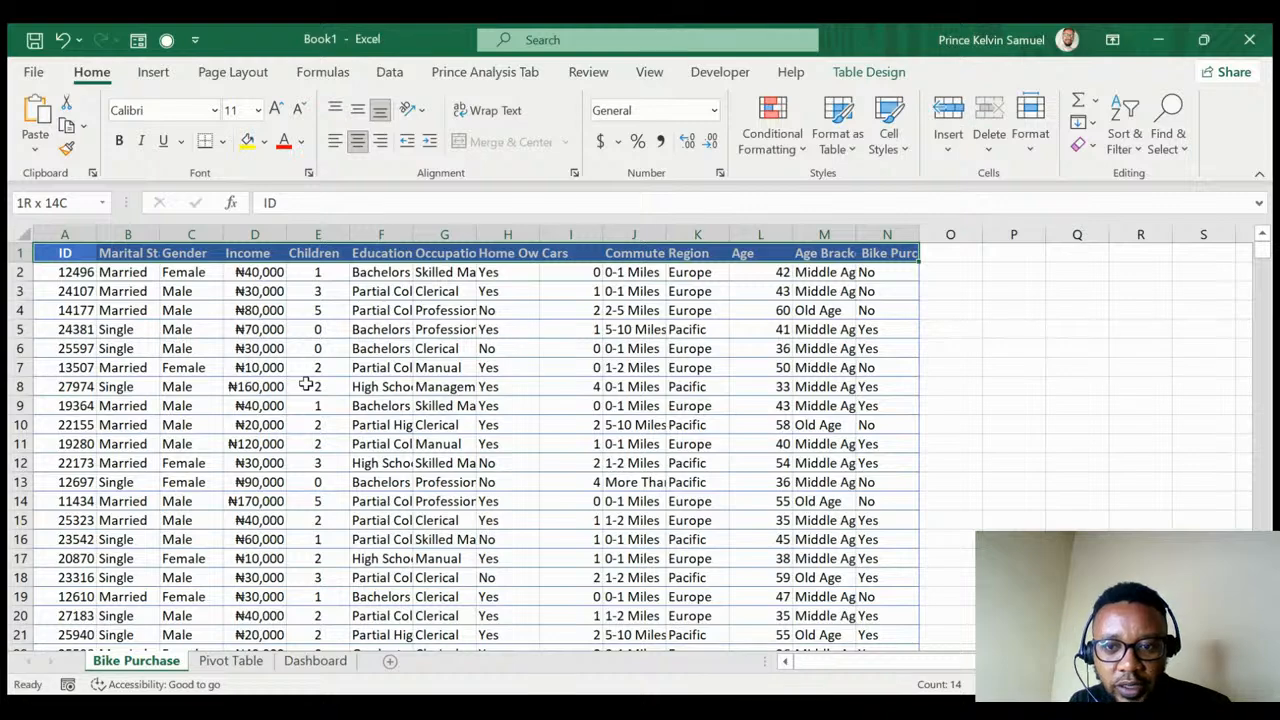
key(ctrl+shift+Down)
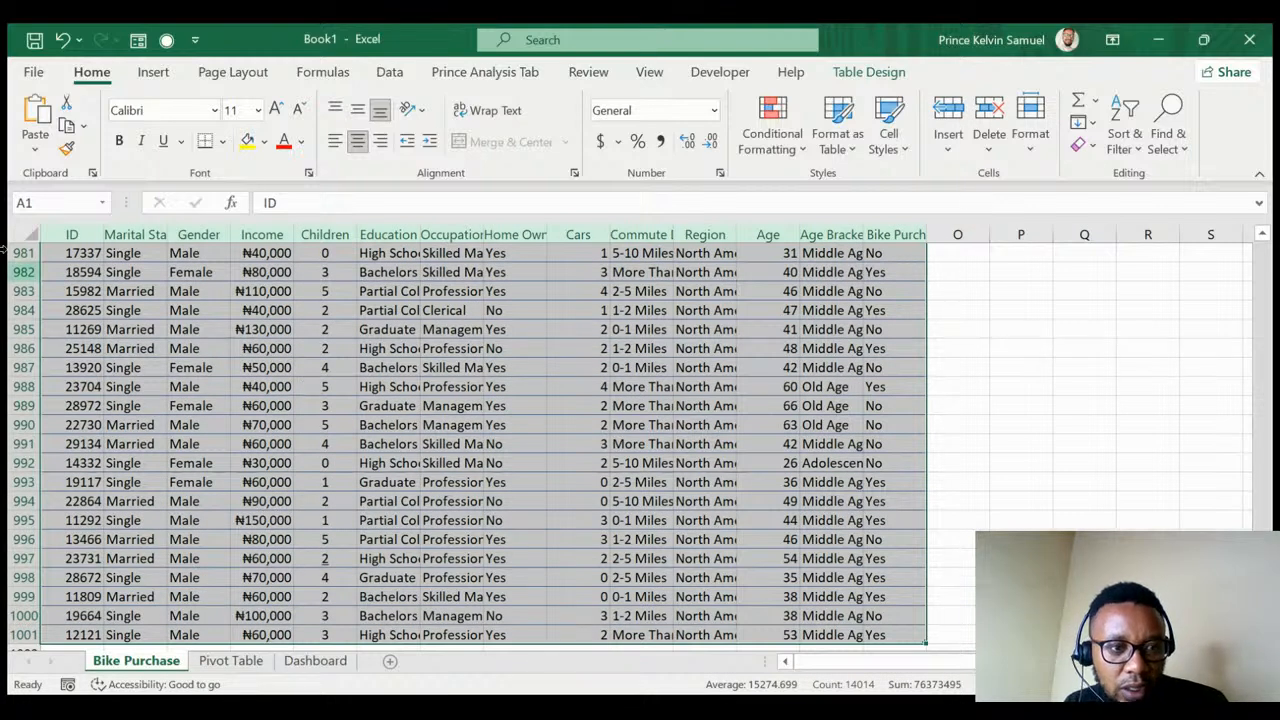
click(153, 76)
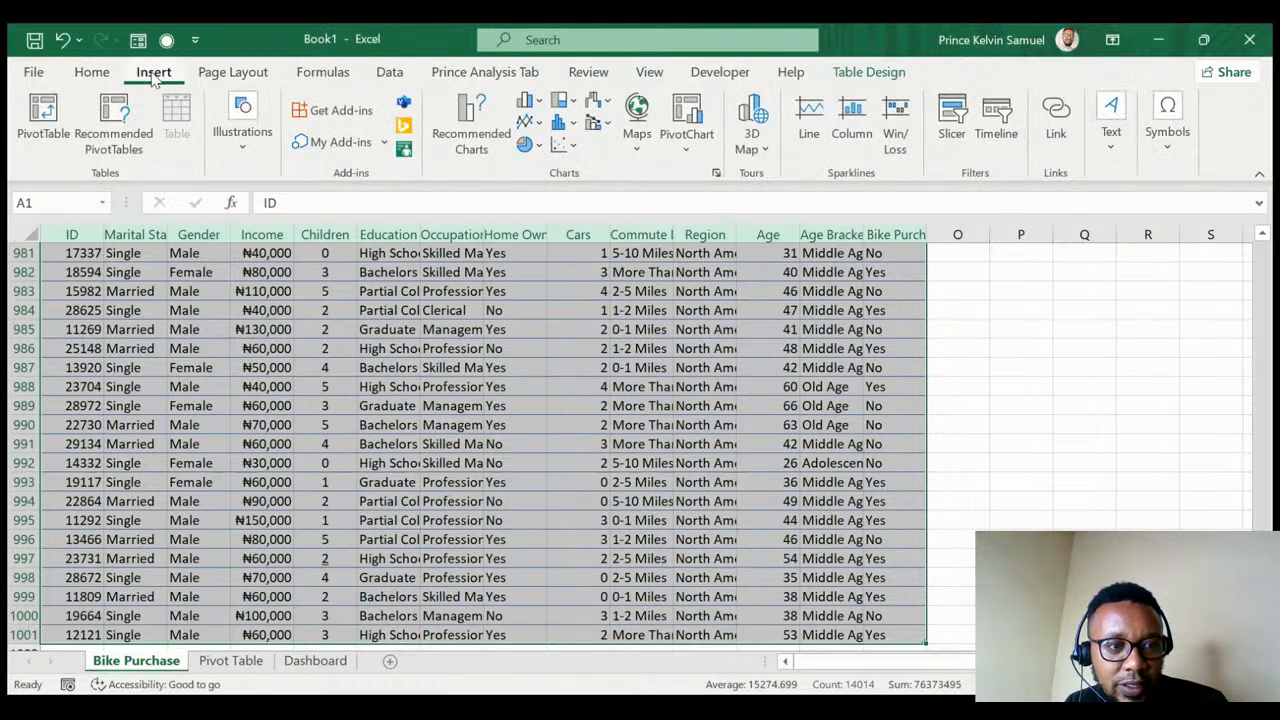
click(40, 118)
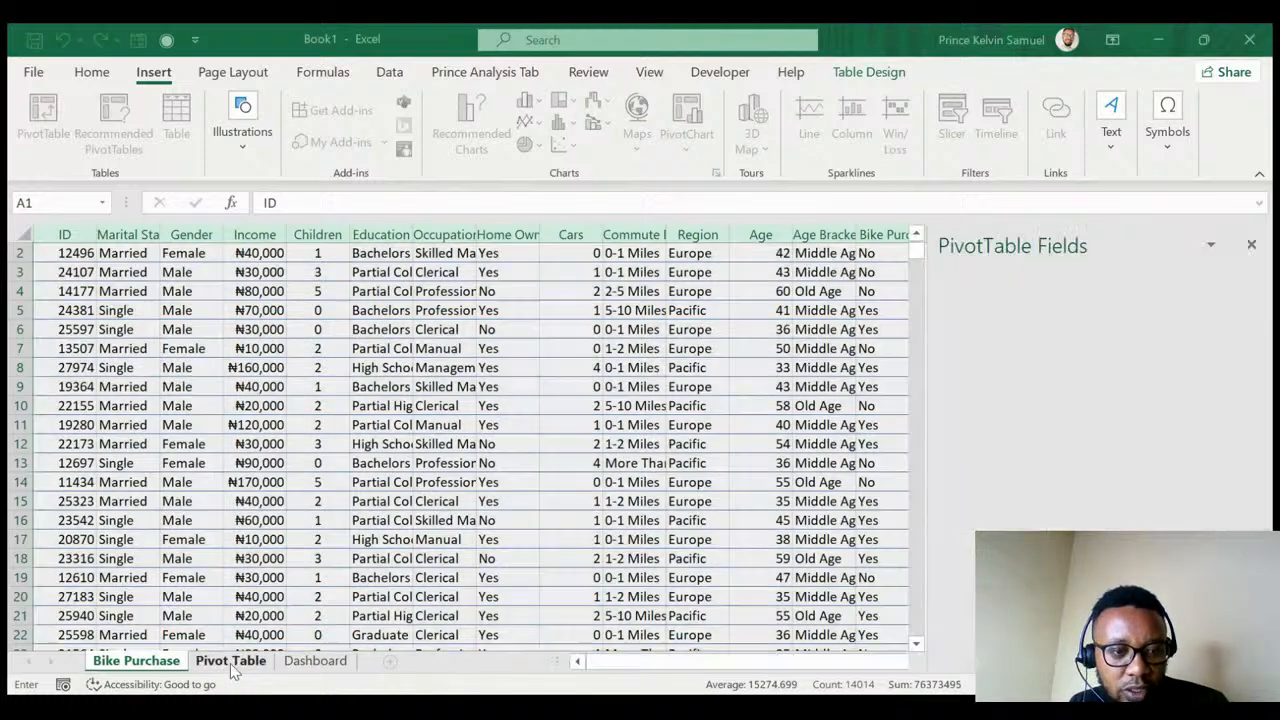
click(230, 661)
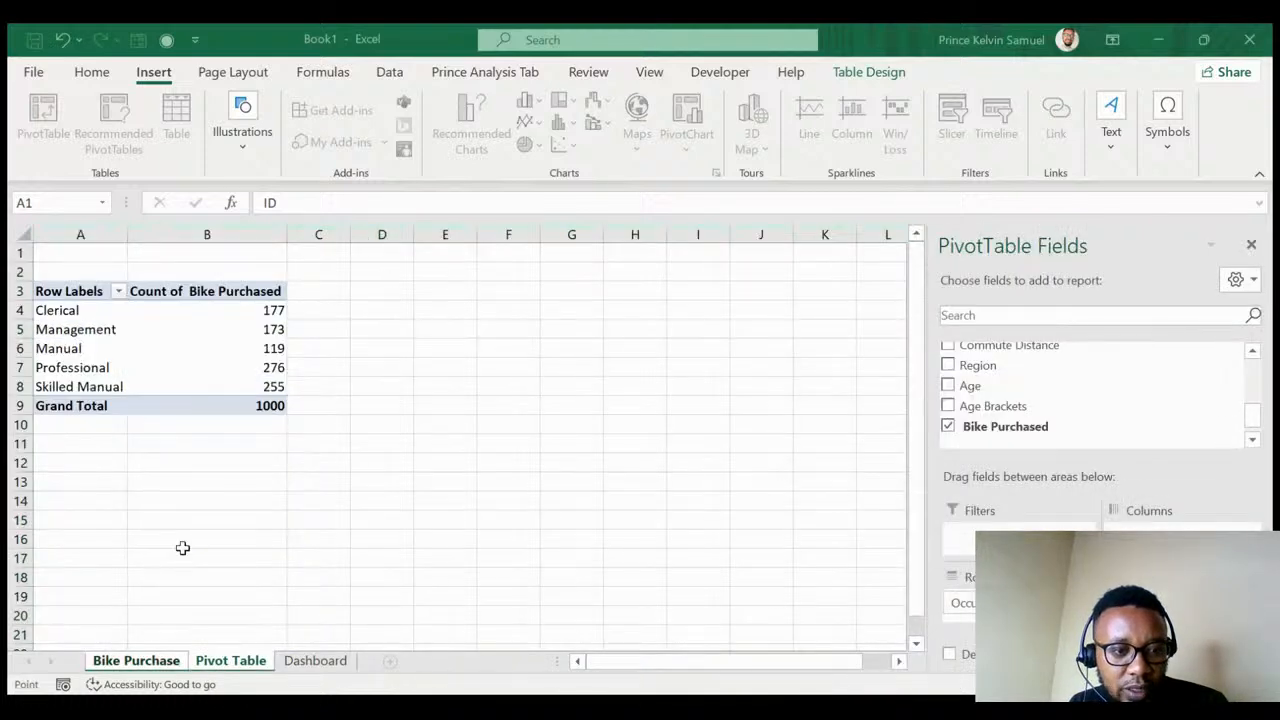
click(70, 460)
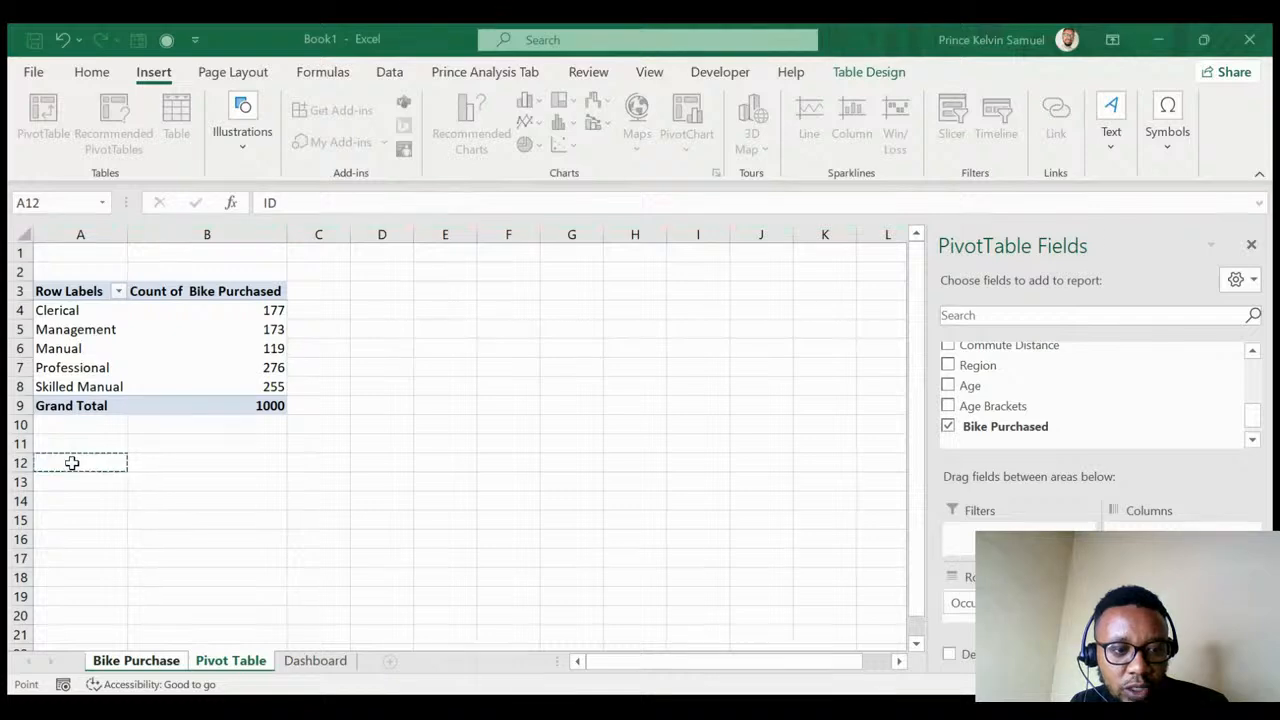
key(Return)
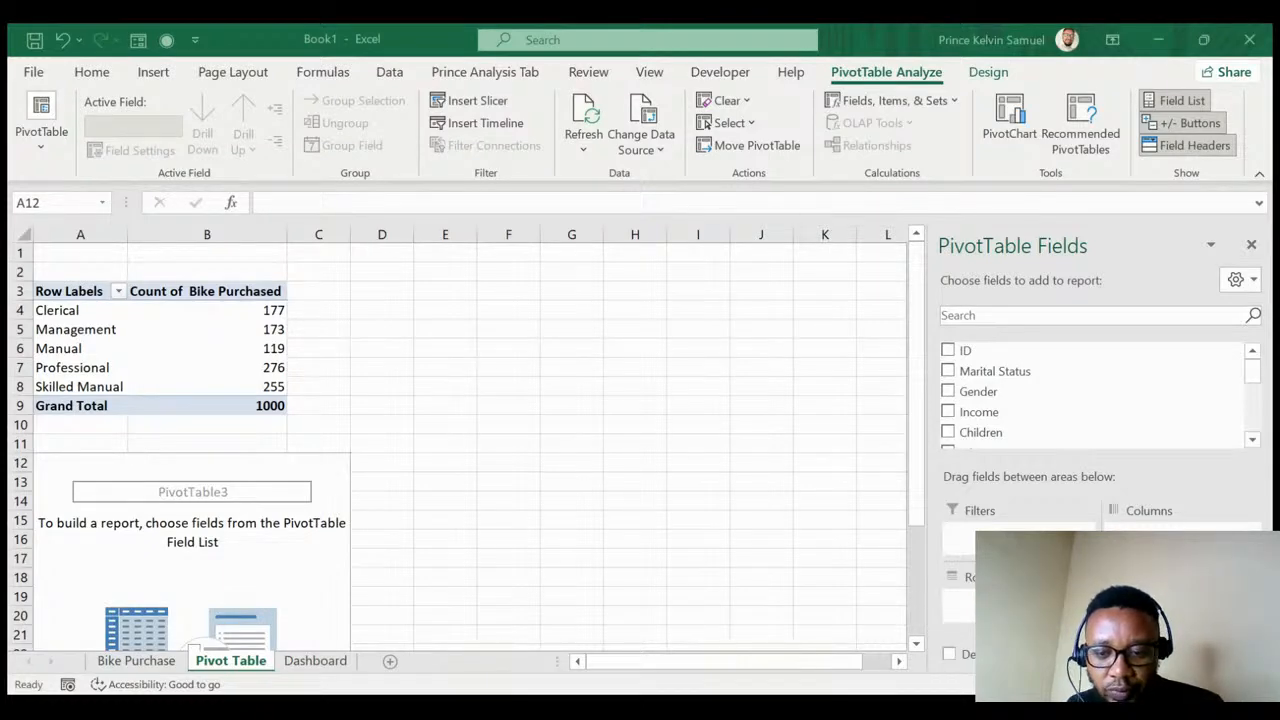
- Add Count of Bike Purchased to Values, with Marital Status then Age in Rows
click(910, 600)
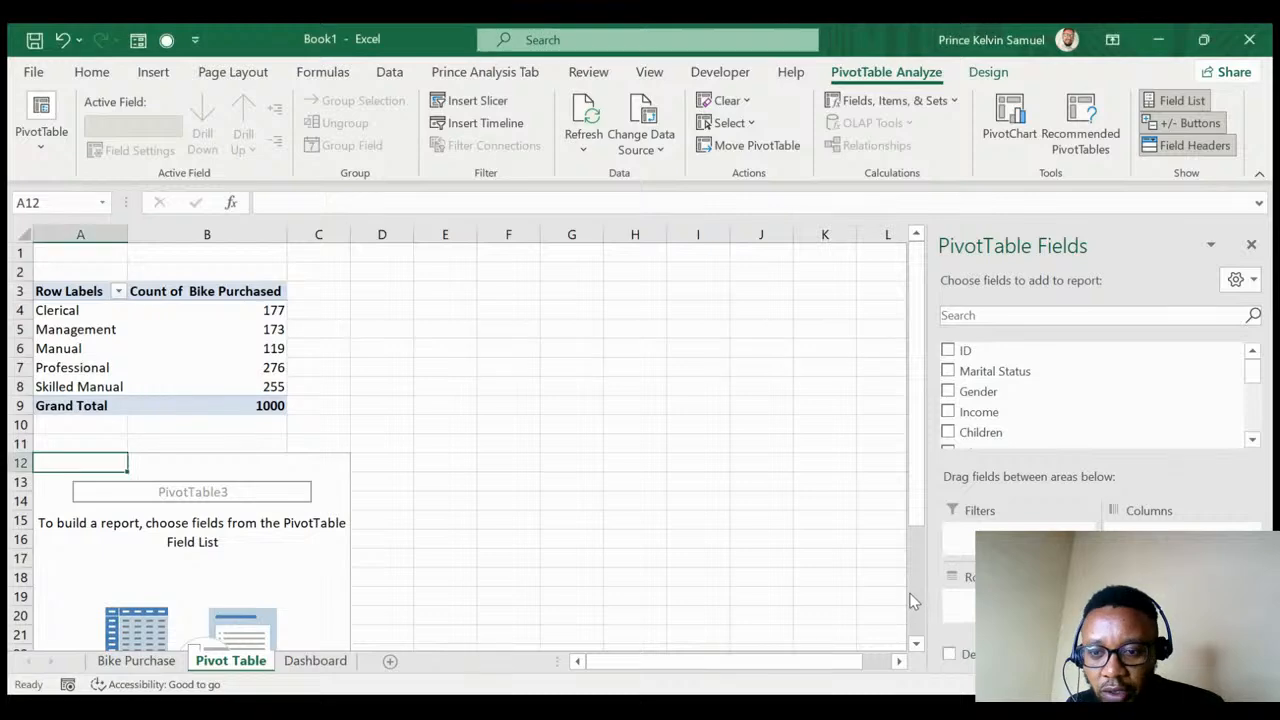
scroll(1089, 385, down, 3)
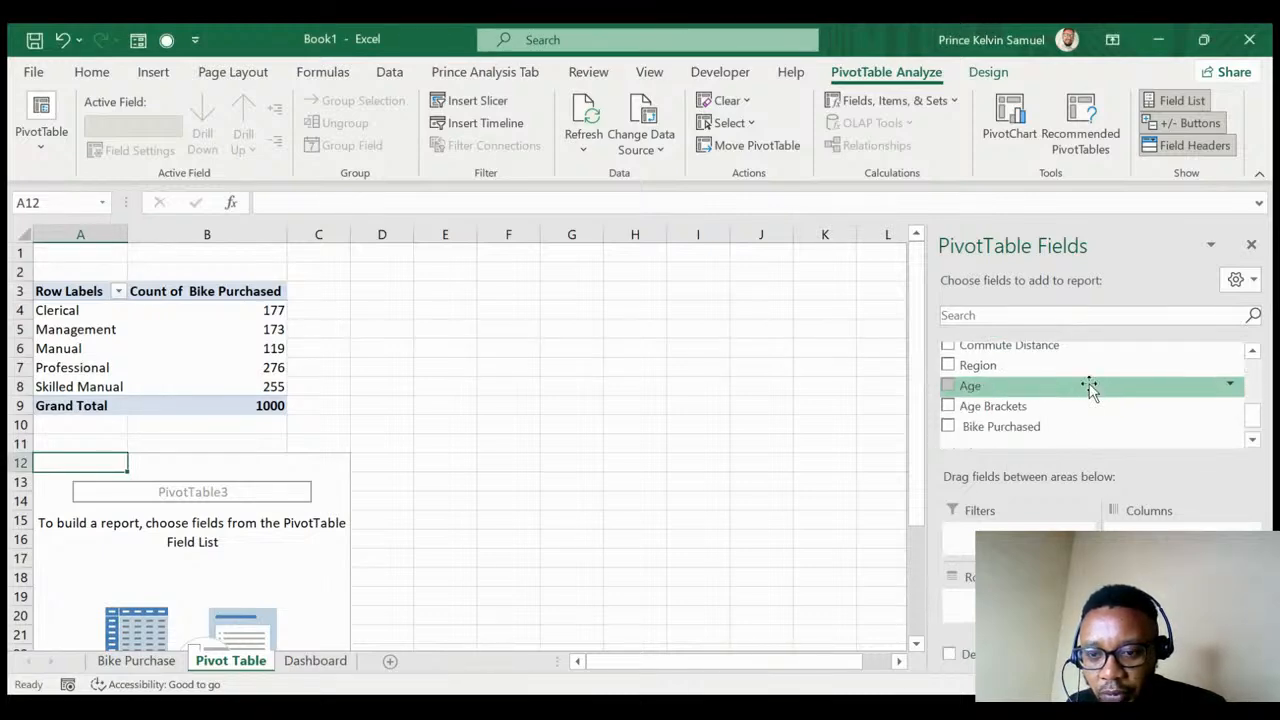
drag(1020, 428, 1180, 615)
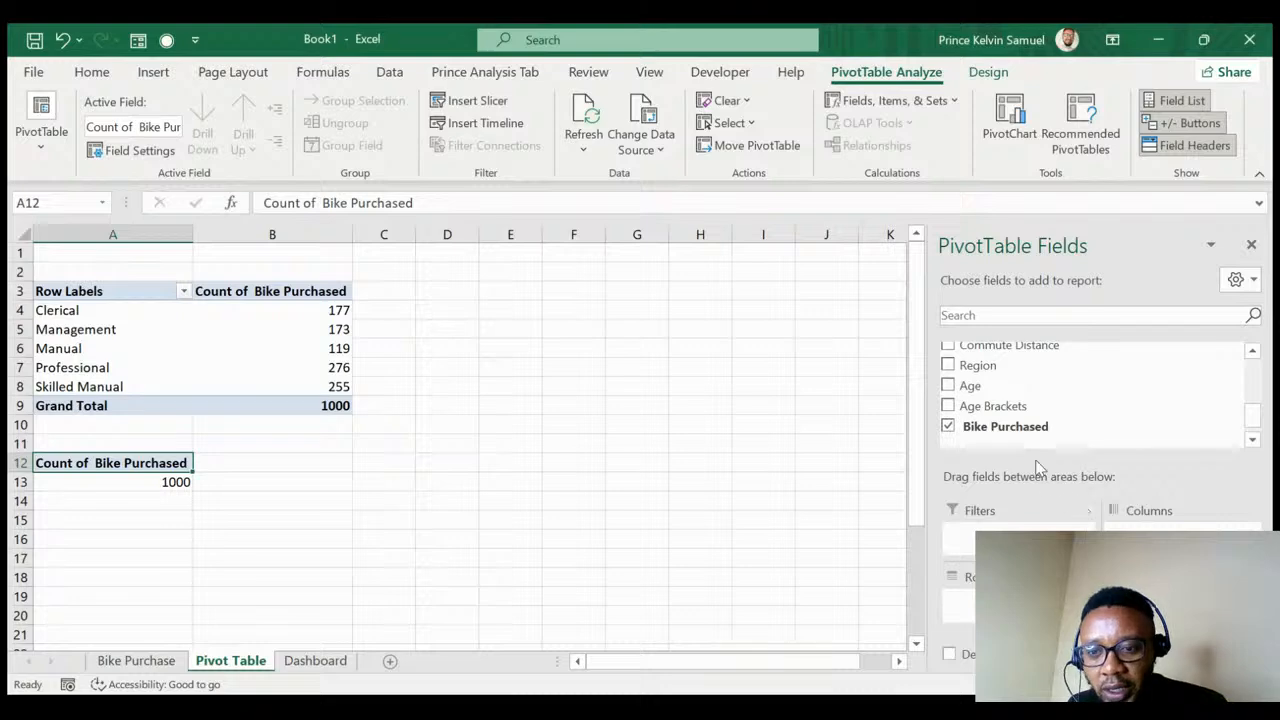
scroll(1017, 430, up, 3)
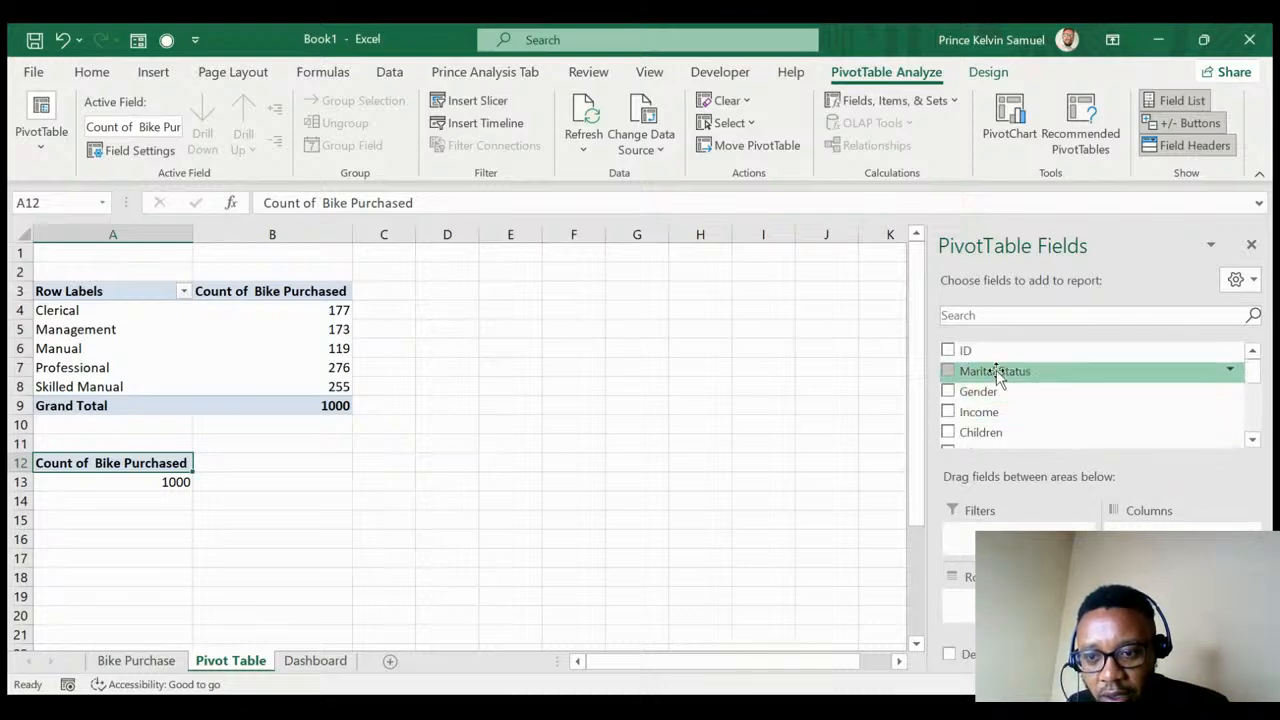
drag(1006, 371, 965, 592)
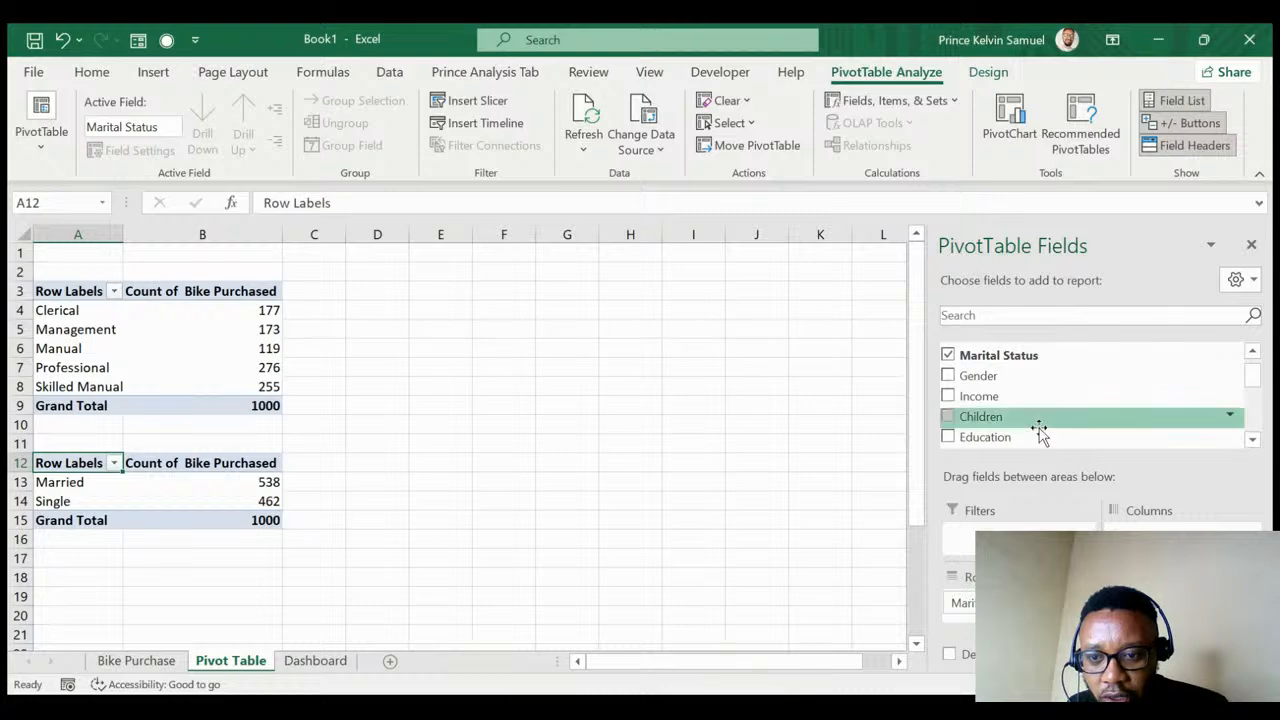
scroll(1034, 410, down, 3)
drag(1034, 417, 960, 612)
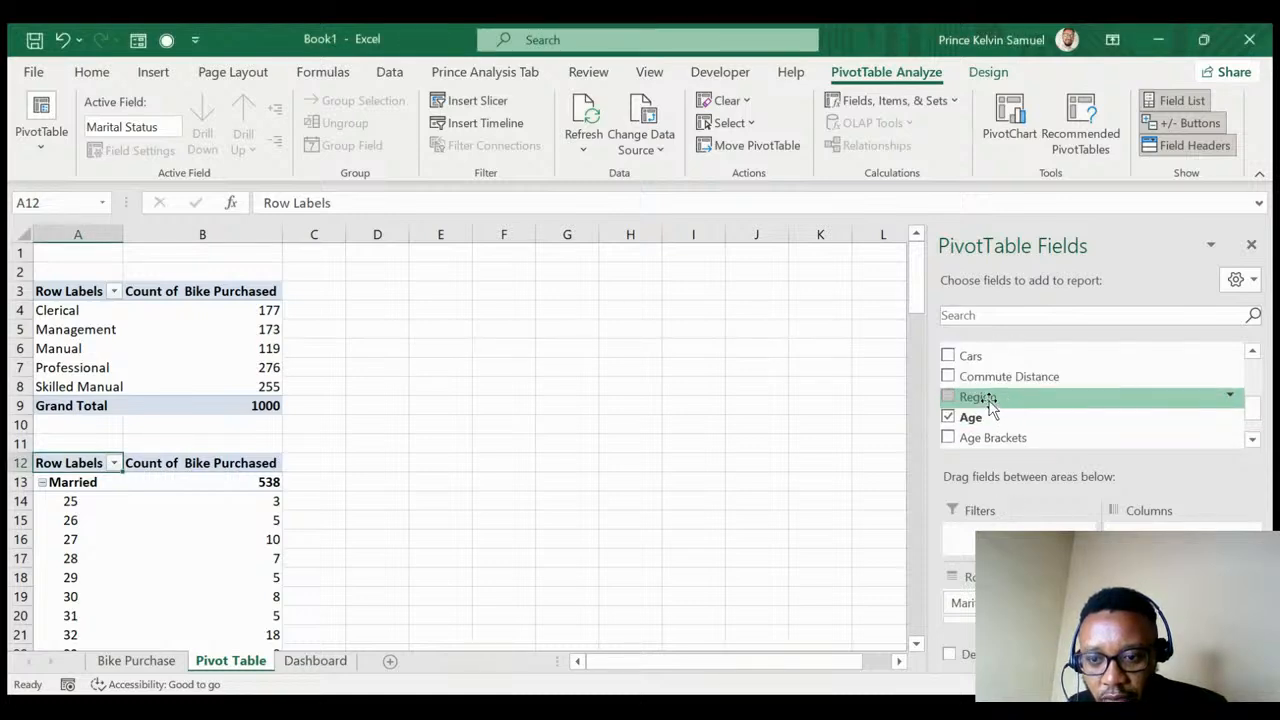
- Nest Region between Marital Status and Age in the second pivot's Rows
drag(1005, 410, 958, 605)
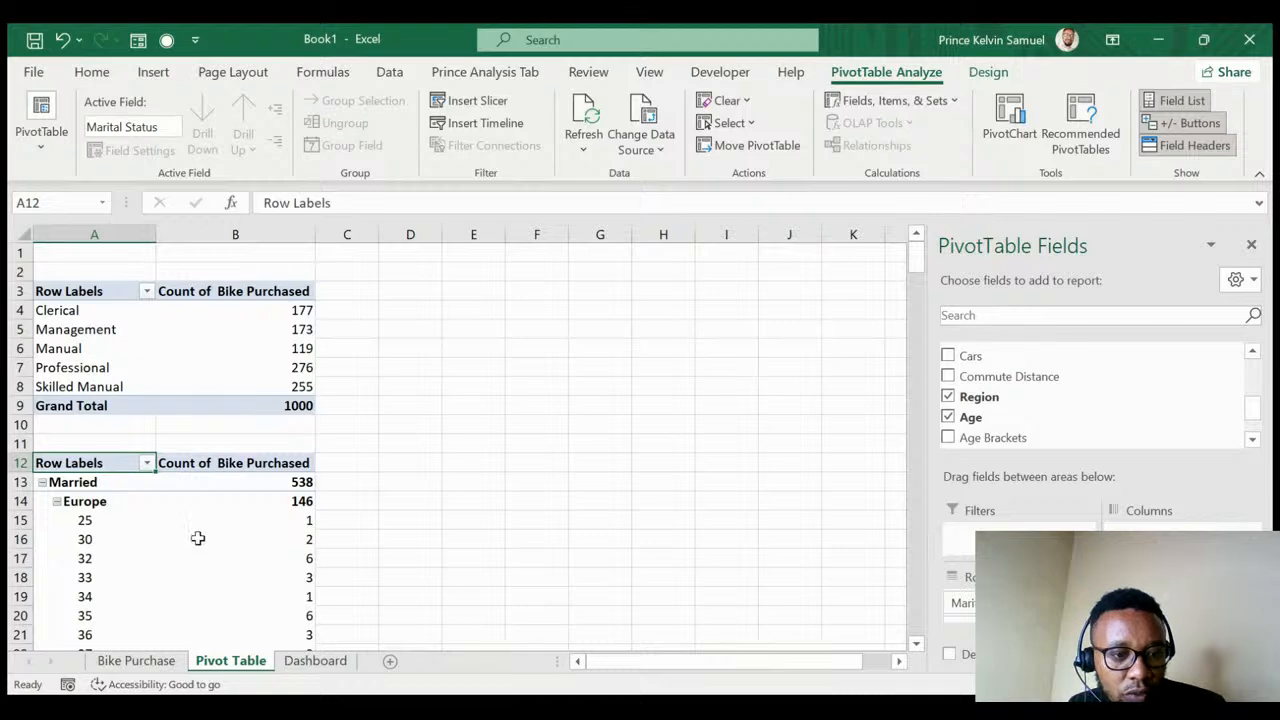
scroll(198, 538, down, 12)
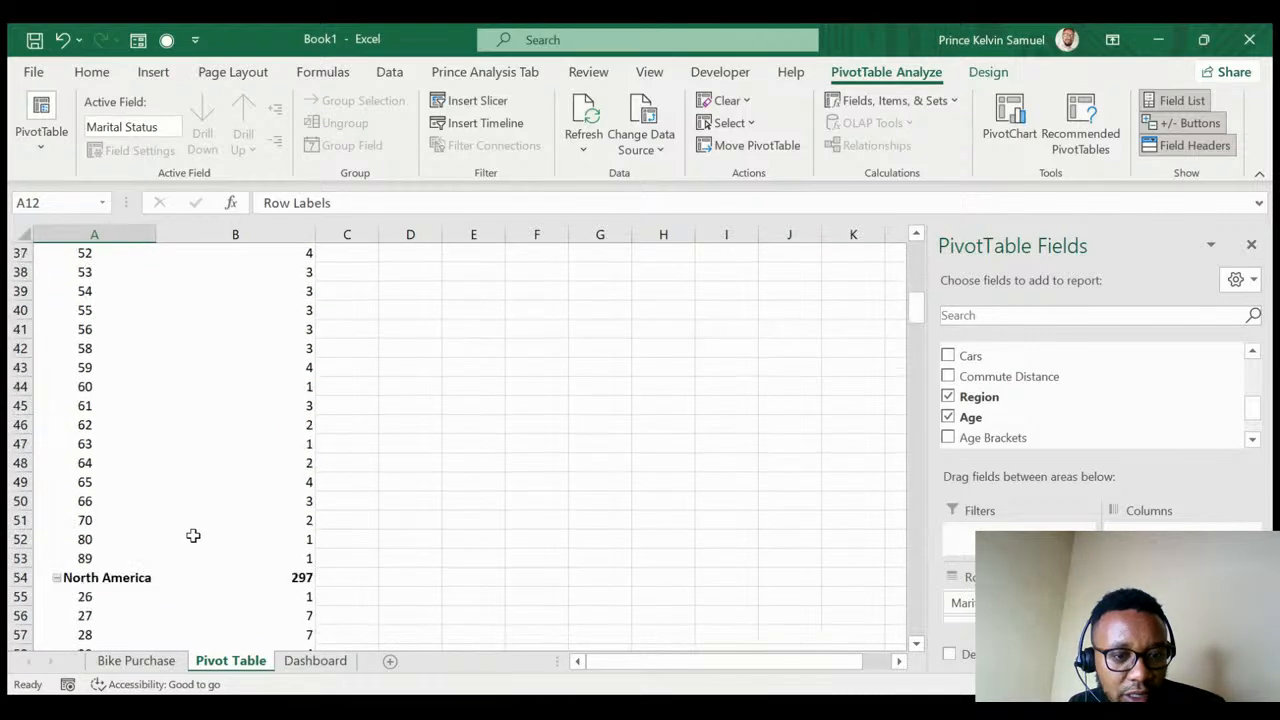
scroll(193, 537, down, 18)
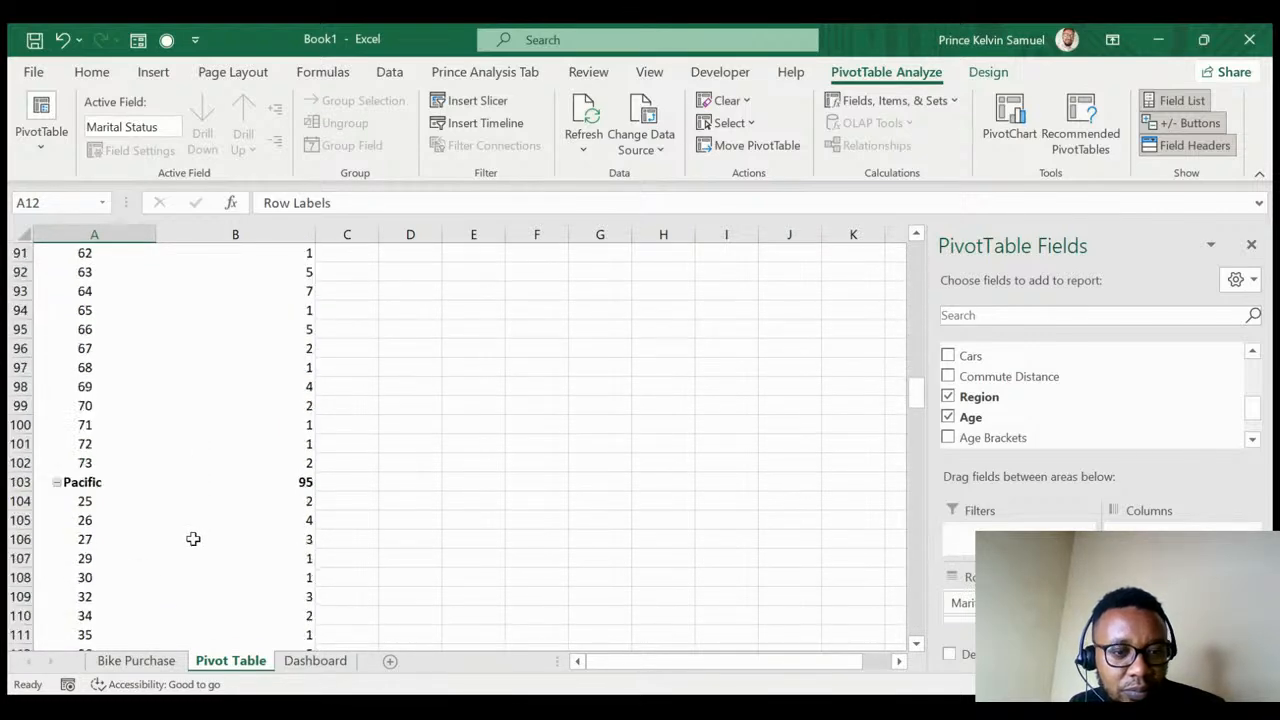
scroll(193, 538, up, 19)
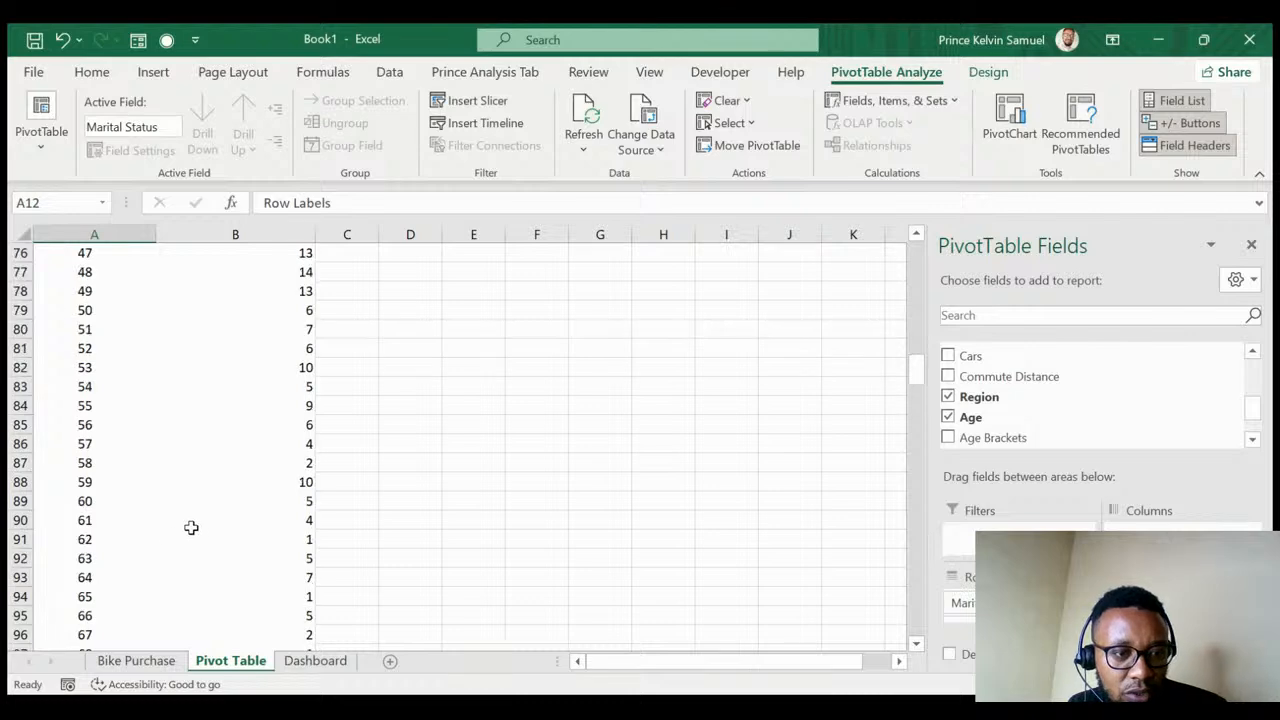
scroll(176, 482, up, 11)
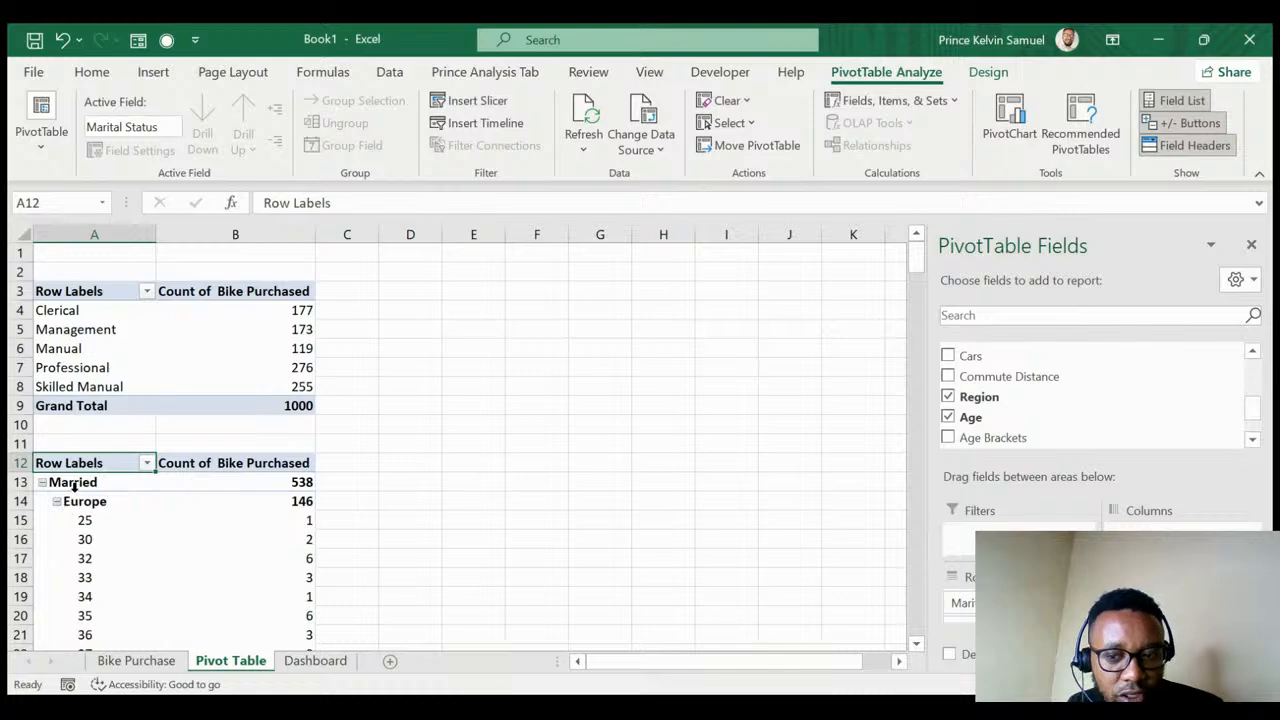
scroll(960, 605, down, 2)
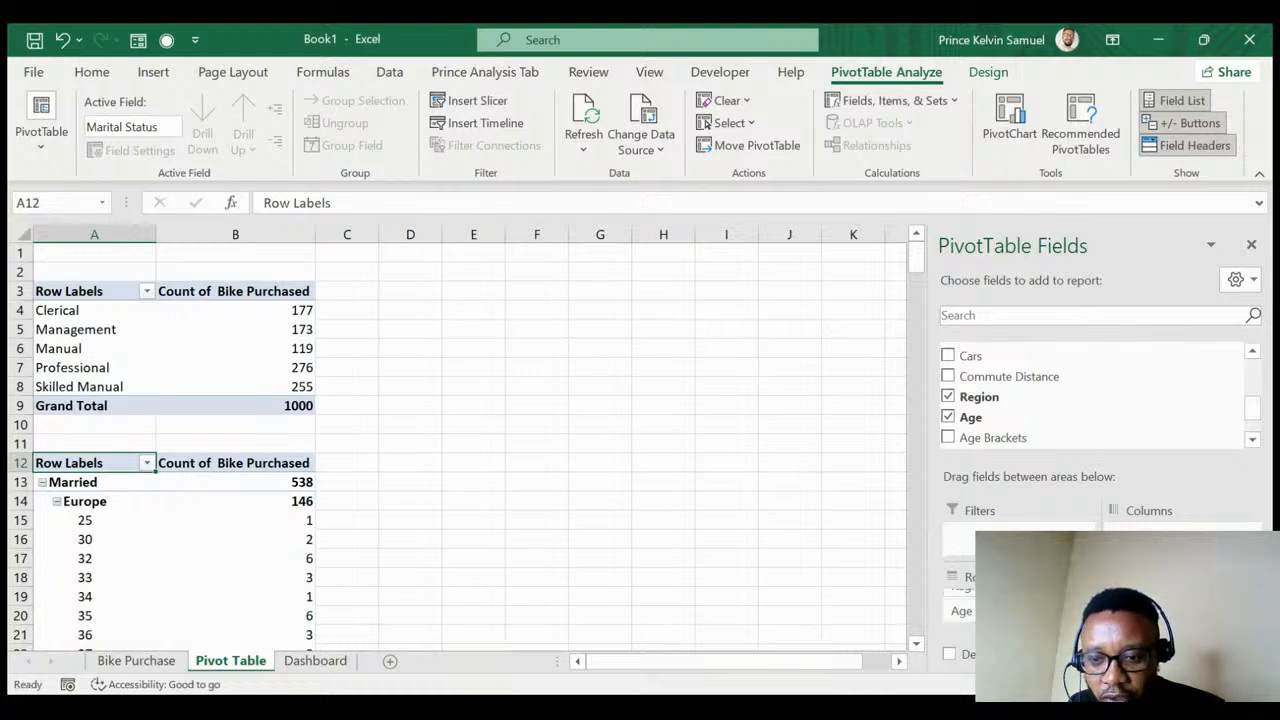
scroll(960, 605, up, 1)
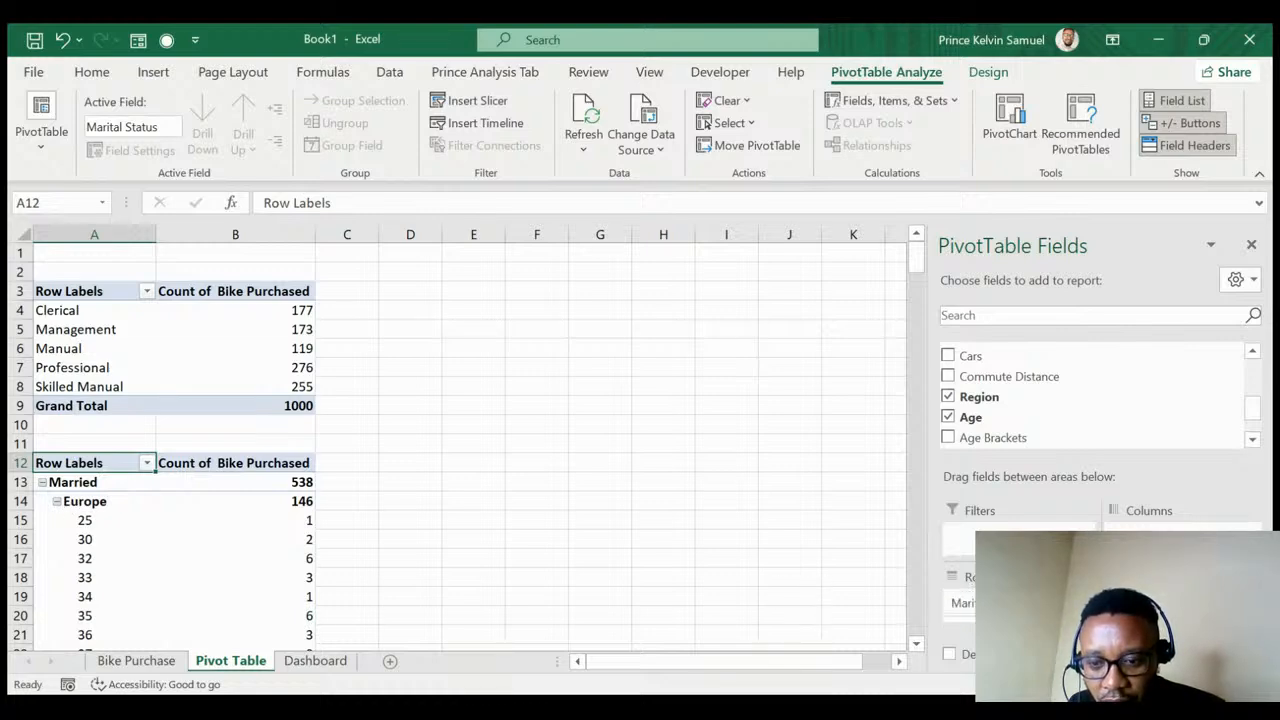
scroll(960, 605, down, 1)
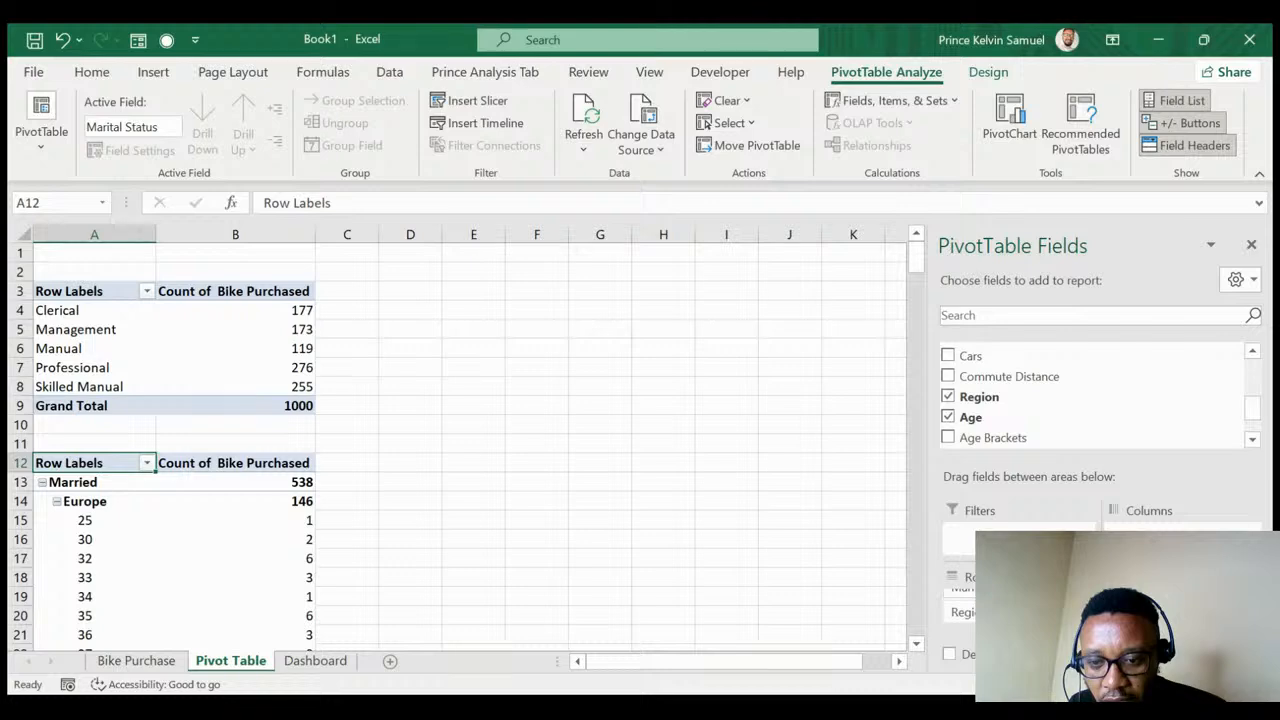
- Move Region to Columns and remove Age, showing Married and Single against Europe, North America, Pacific
drag(962, 612, 1150, 535)
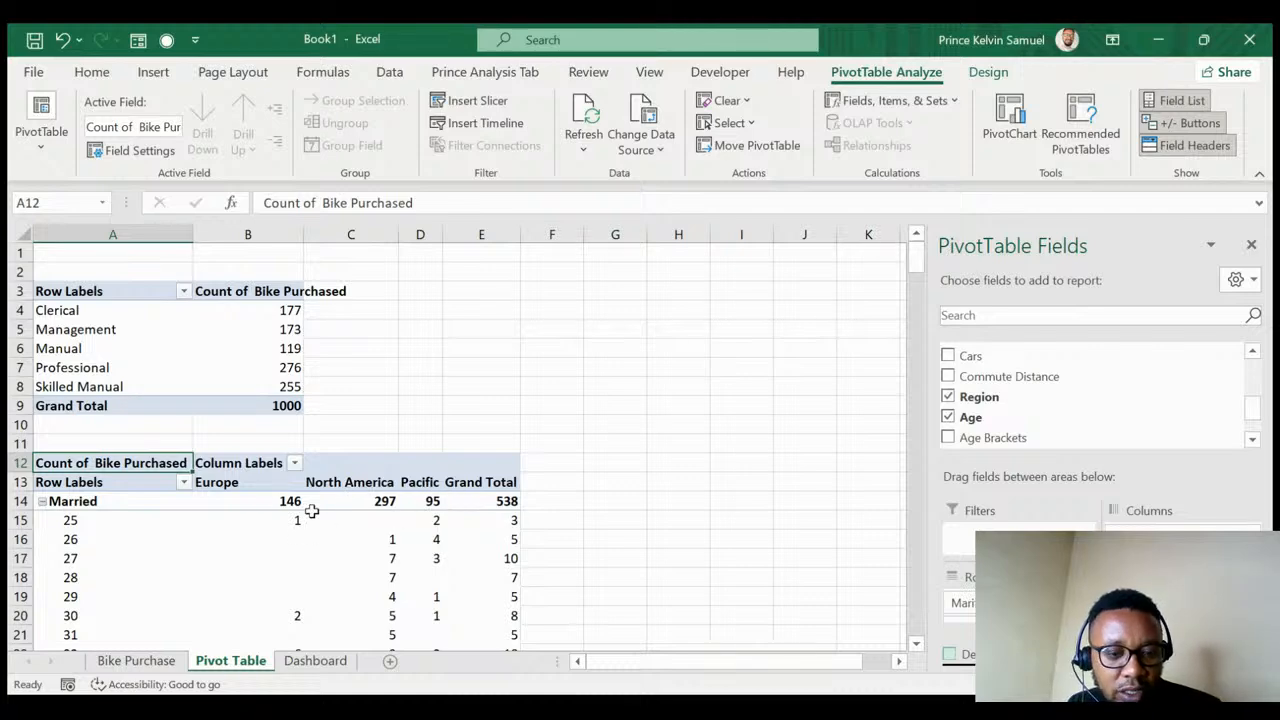
scroll(95, 563, down, 3)
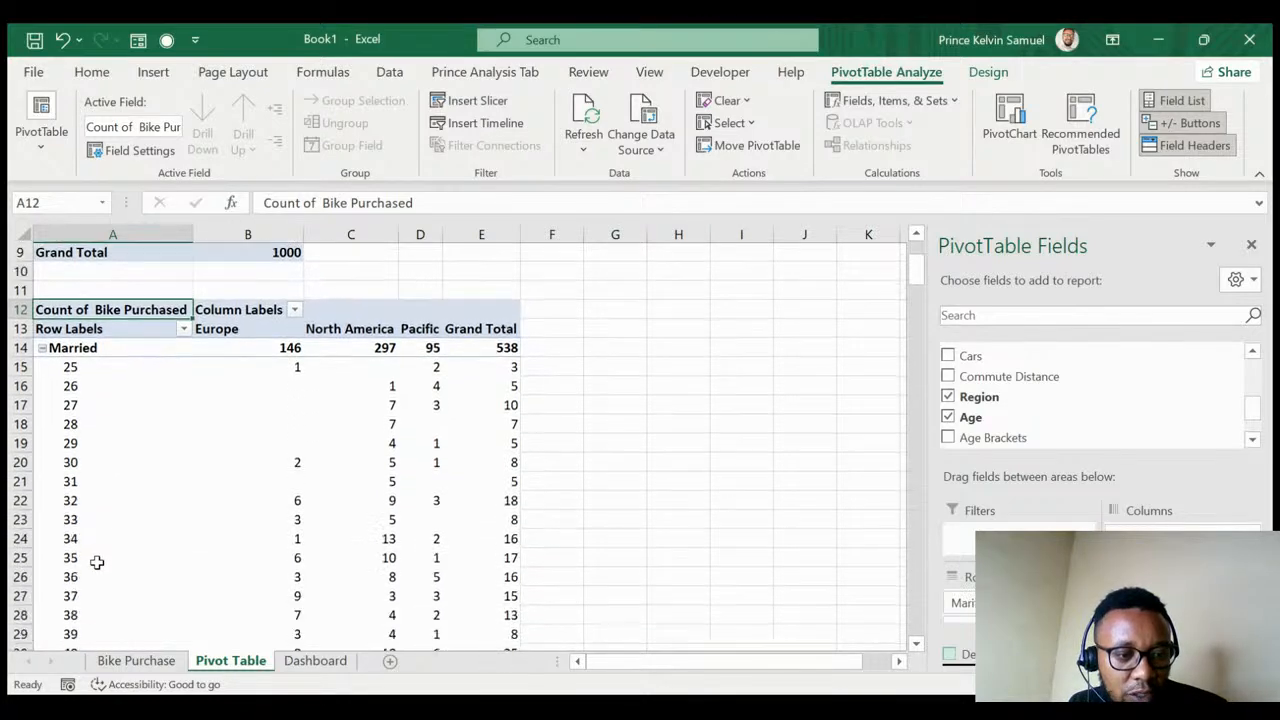
scroll(97, 562, down, 1)
scroll(97, 562, up, 3)
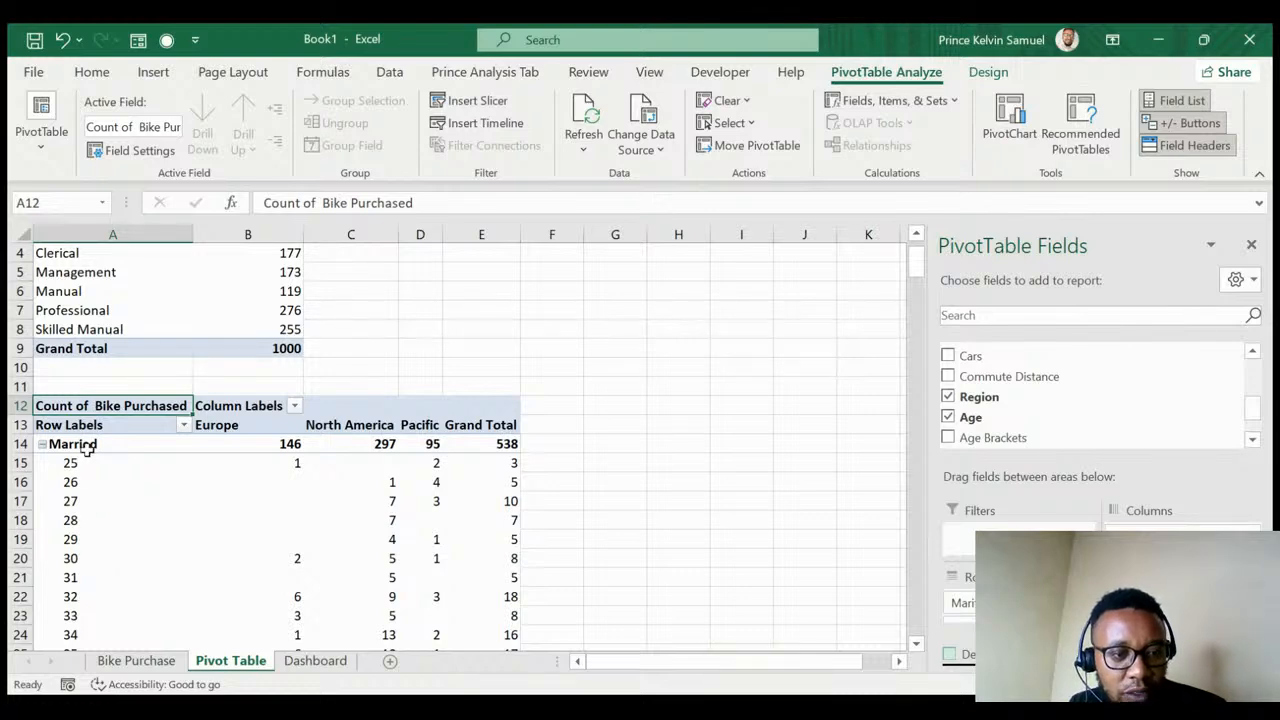
scroll(90, 455, down, 20)
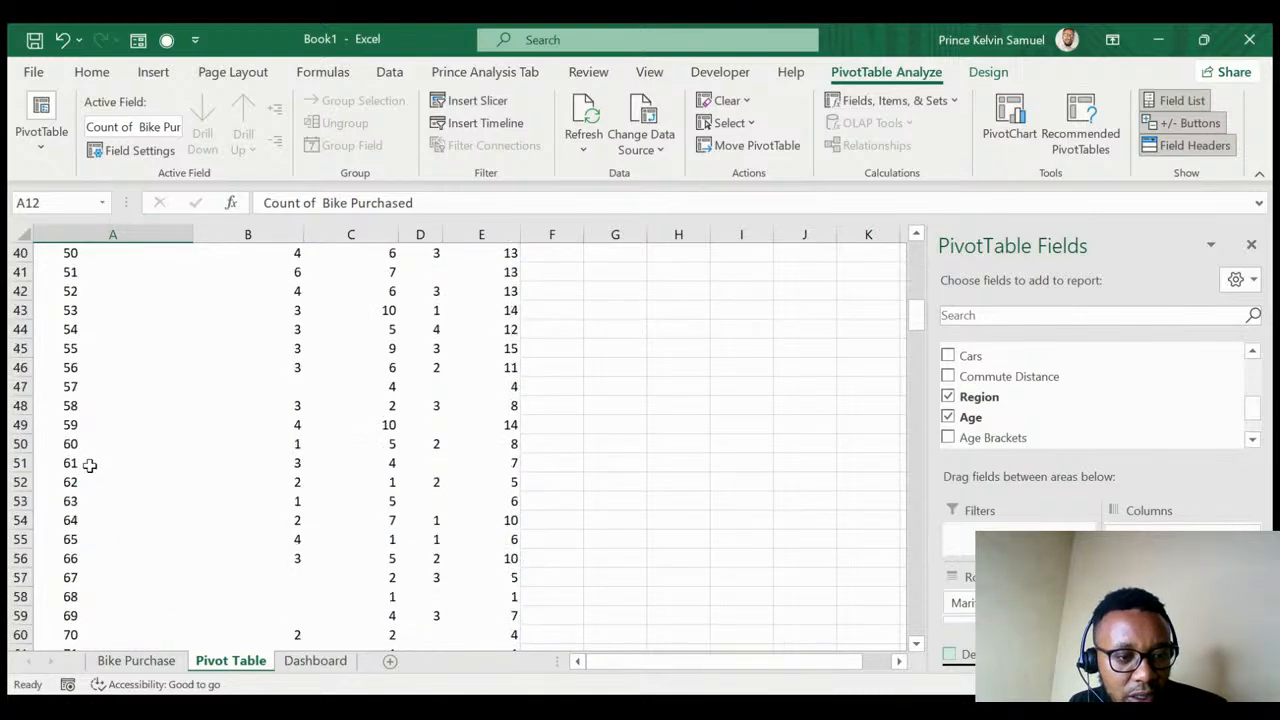
scroll(80, 440, up, 2)
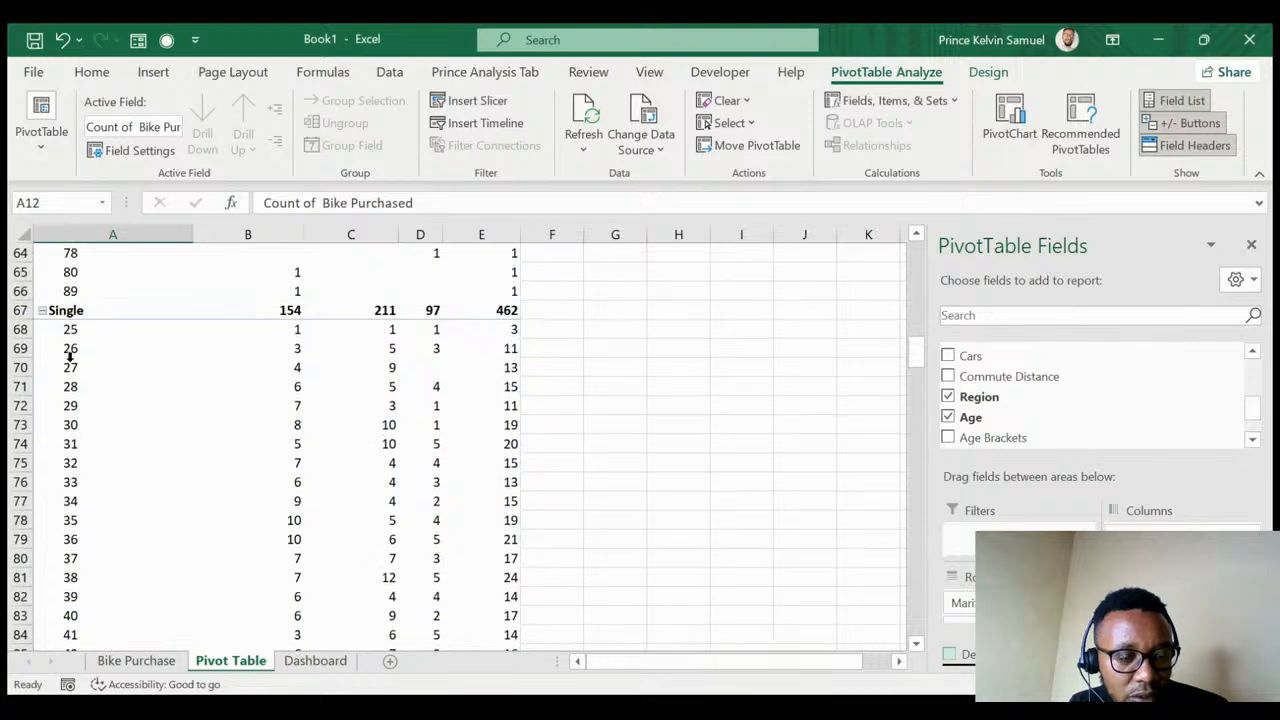
scroll(71, 366, down, 9)
scroll(88, 443, down, 6)
scroll(90, 443, up, 6)
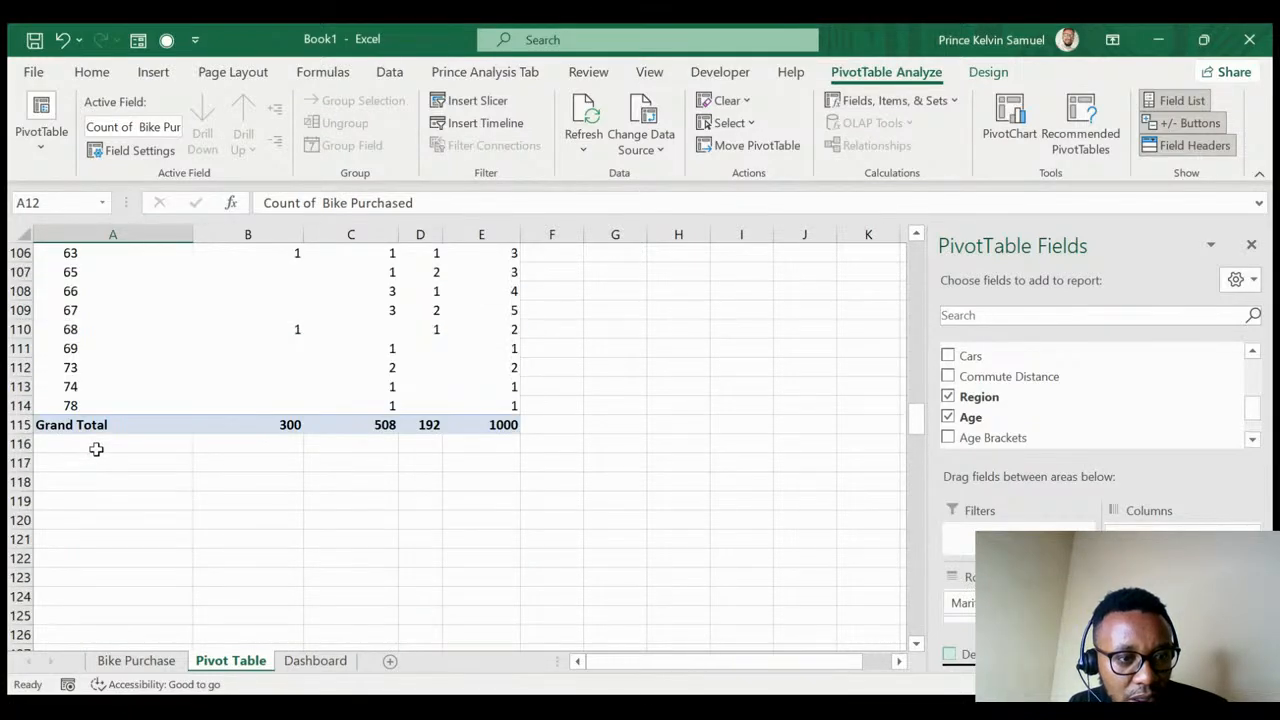
scroll(97, 442, up, 20)
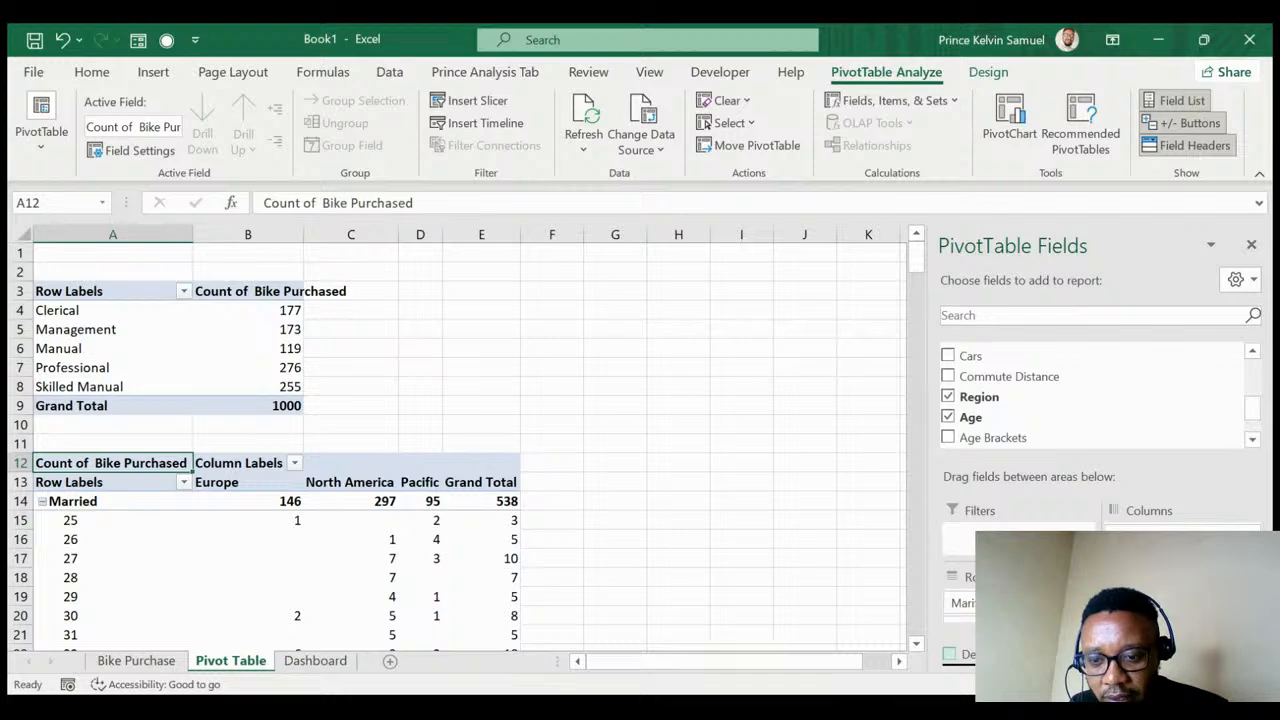
scroll(960, 603, down, 1)
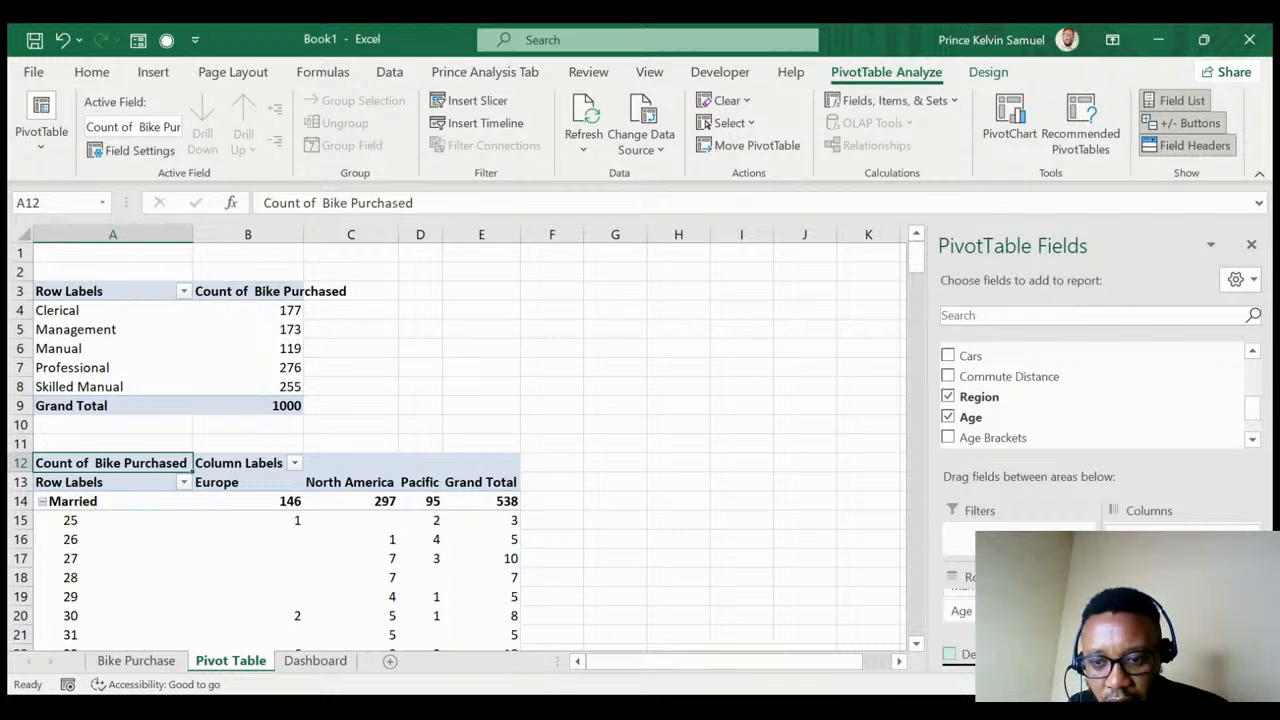
drag(961, 610, 1006, 380)
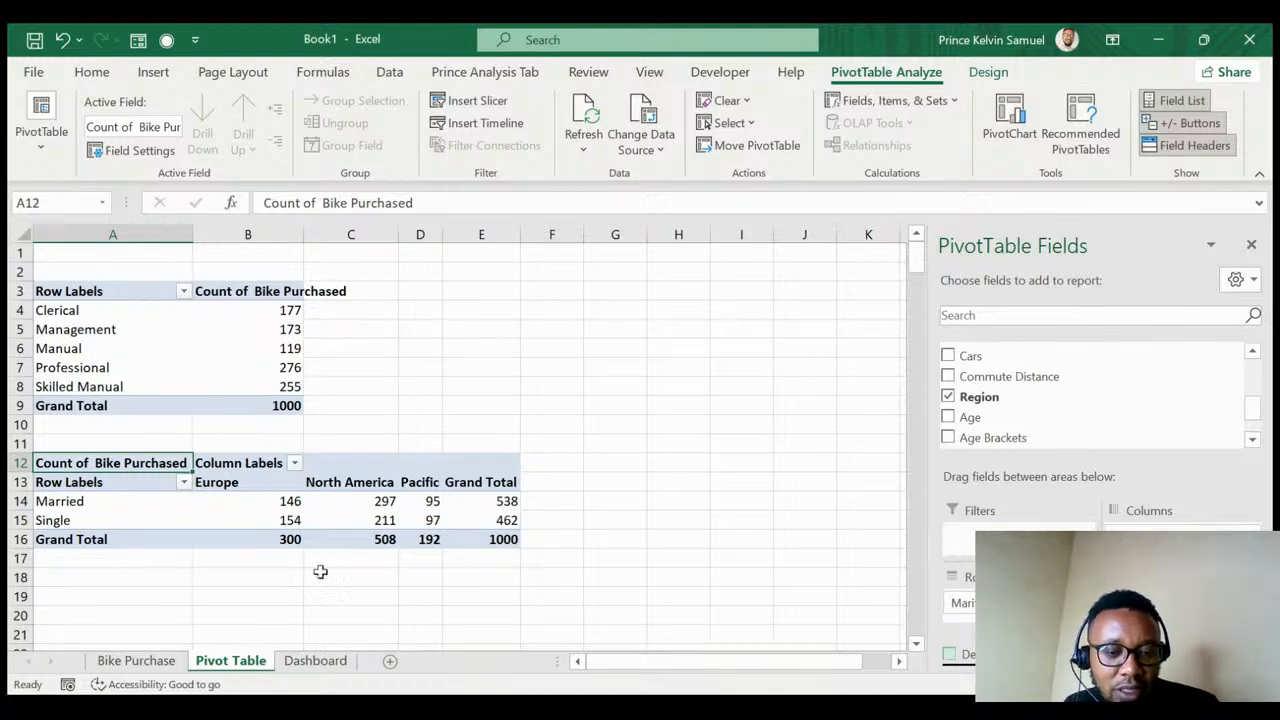
click(440, 695)
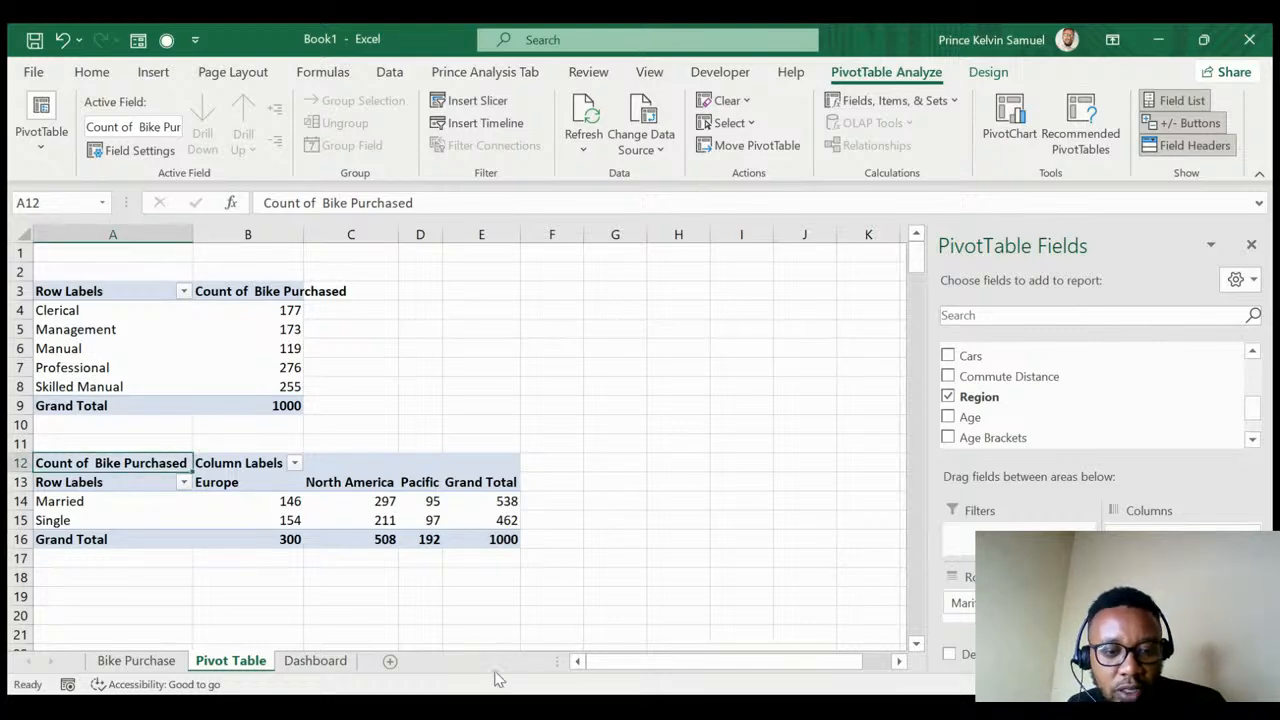
- Insert a third PivotTable from the Bike Purchase data at 'Pivot Table'!A20
click(120, 661)
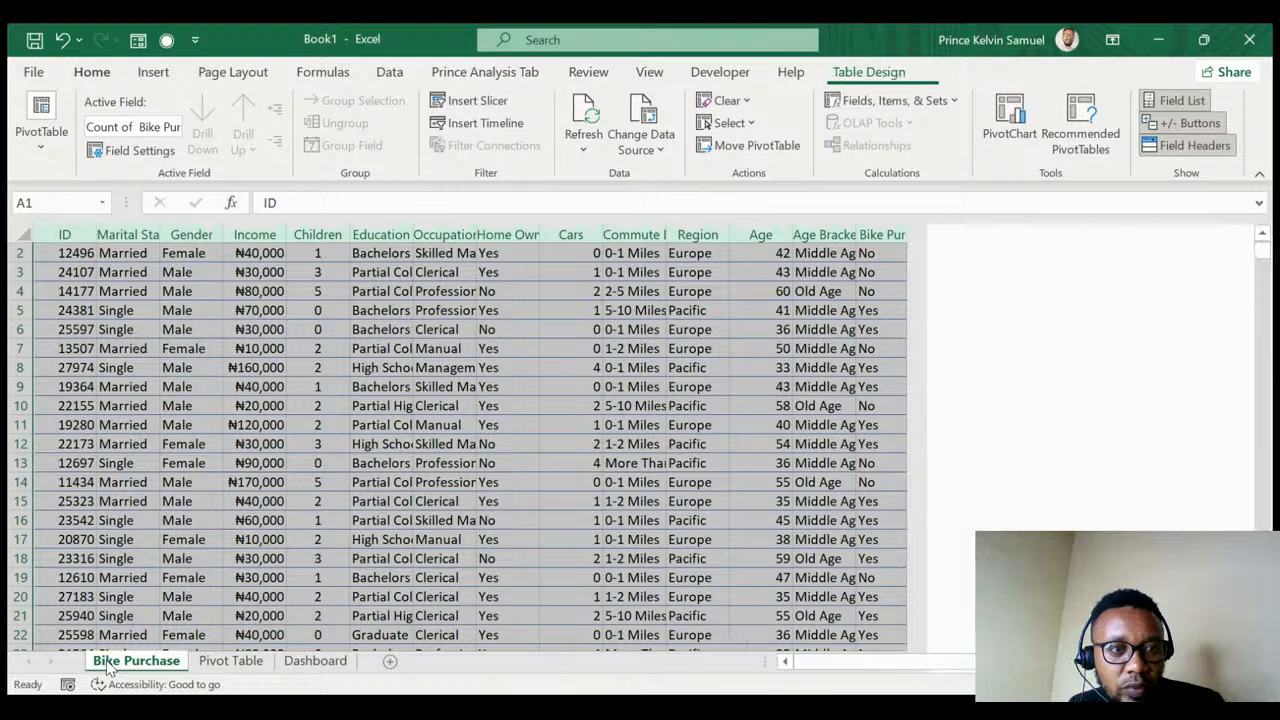
click(153, 74)
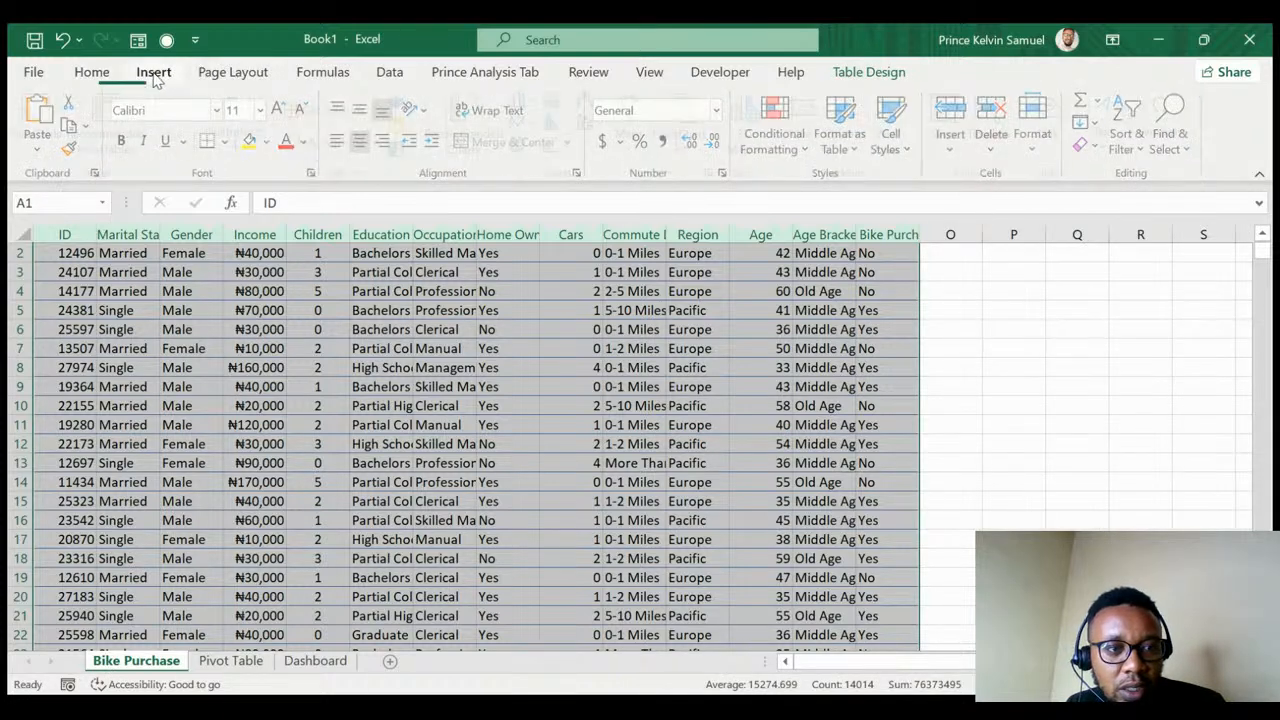
click(42, 118)
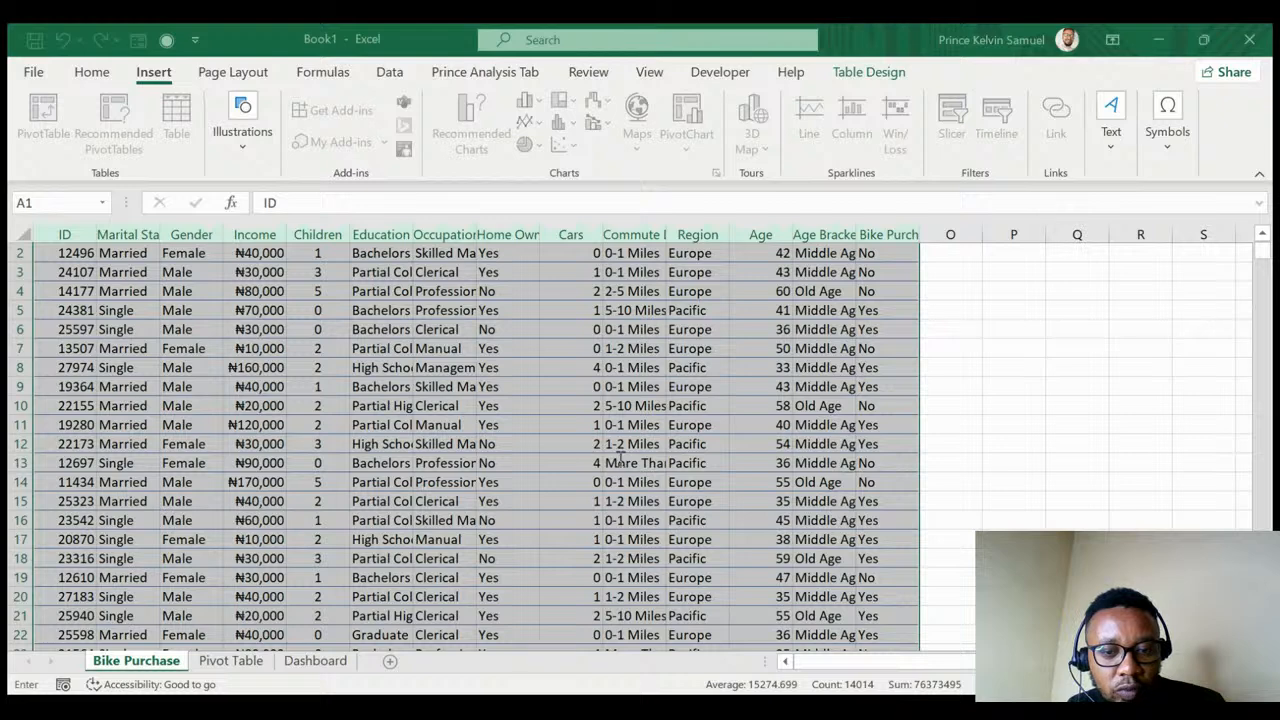
click(232, 662)
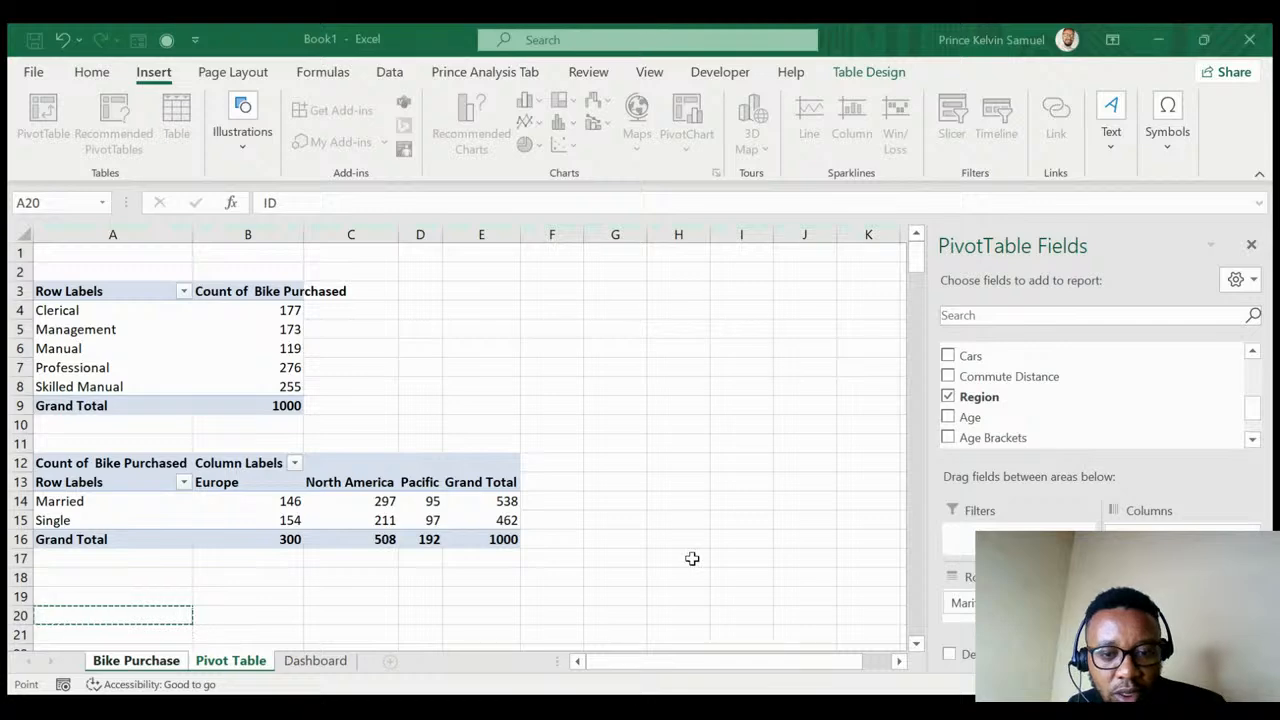
key(Return)
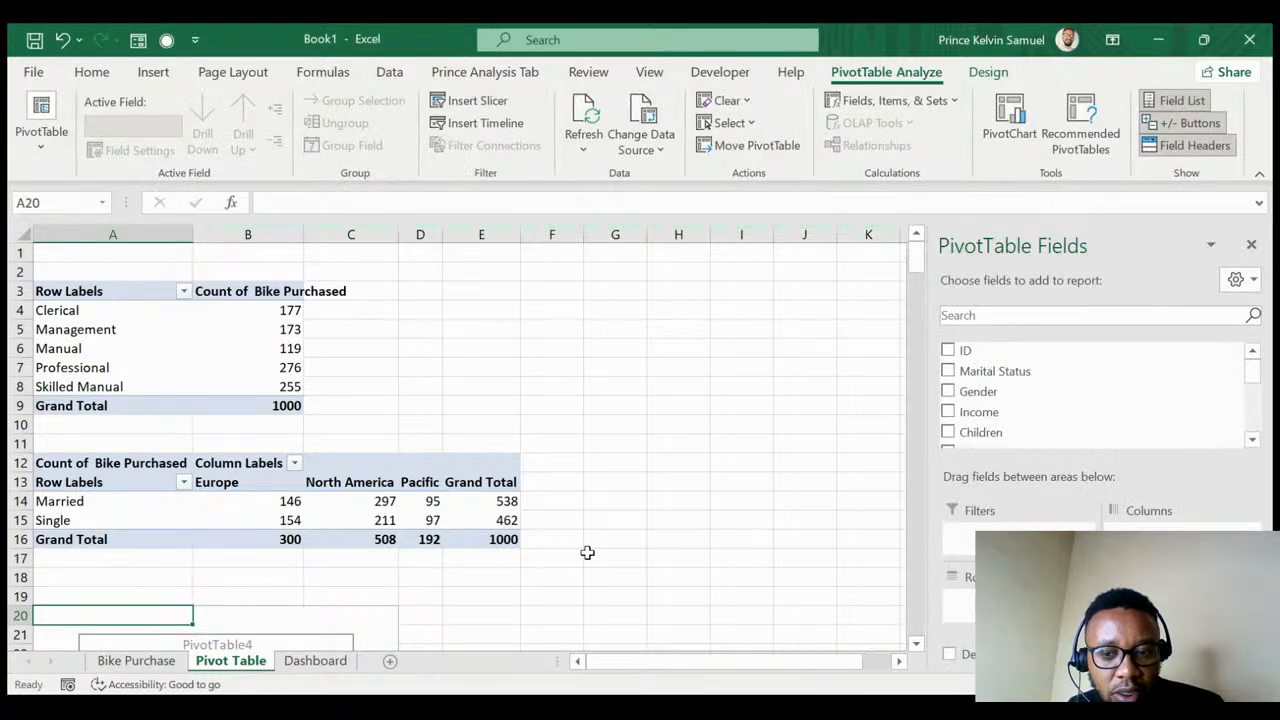
- Put Commute Distance in Rows, Count of Bike Purchased in Values, and Occupation in Filters
scroll(526, 531, down, 4)
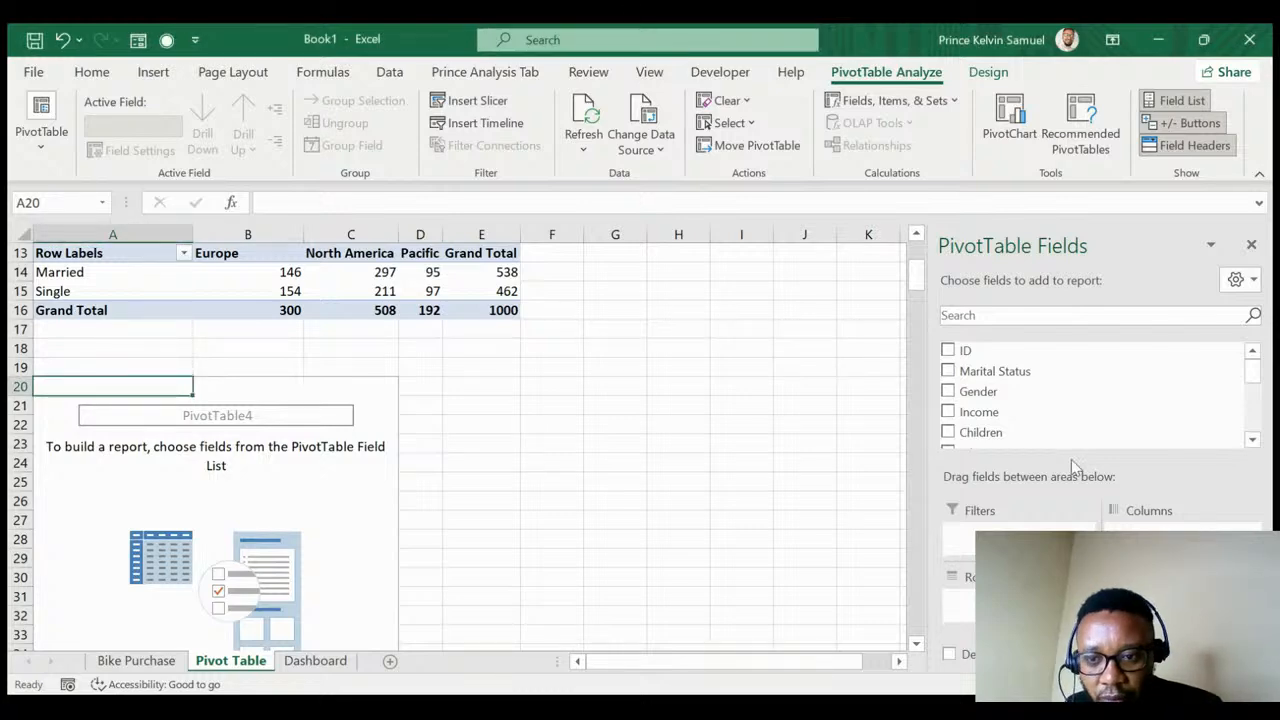
scroll(1028, 395, down, 2)
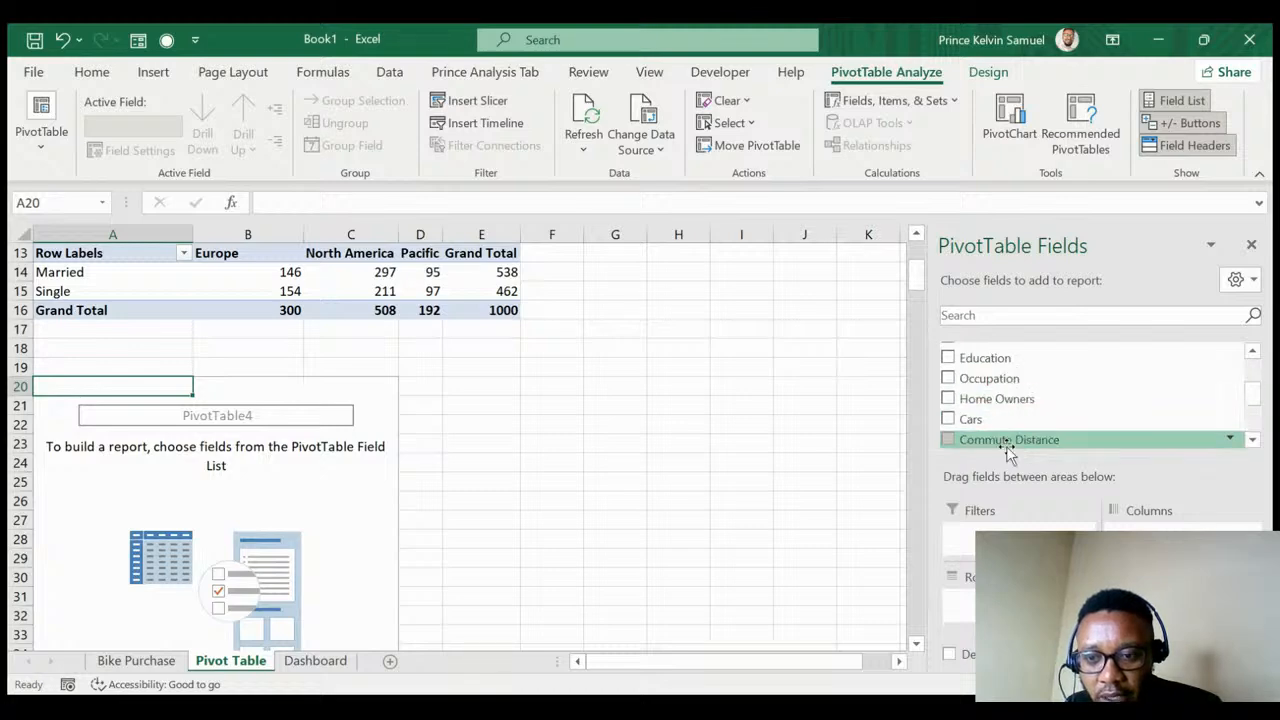
drag(1000, 440, 968, 595)
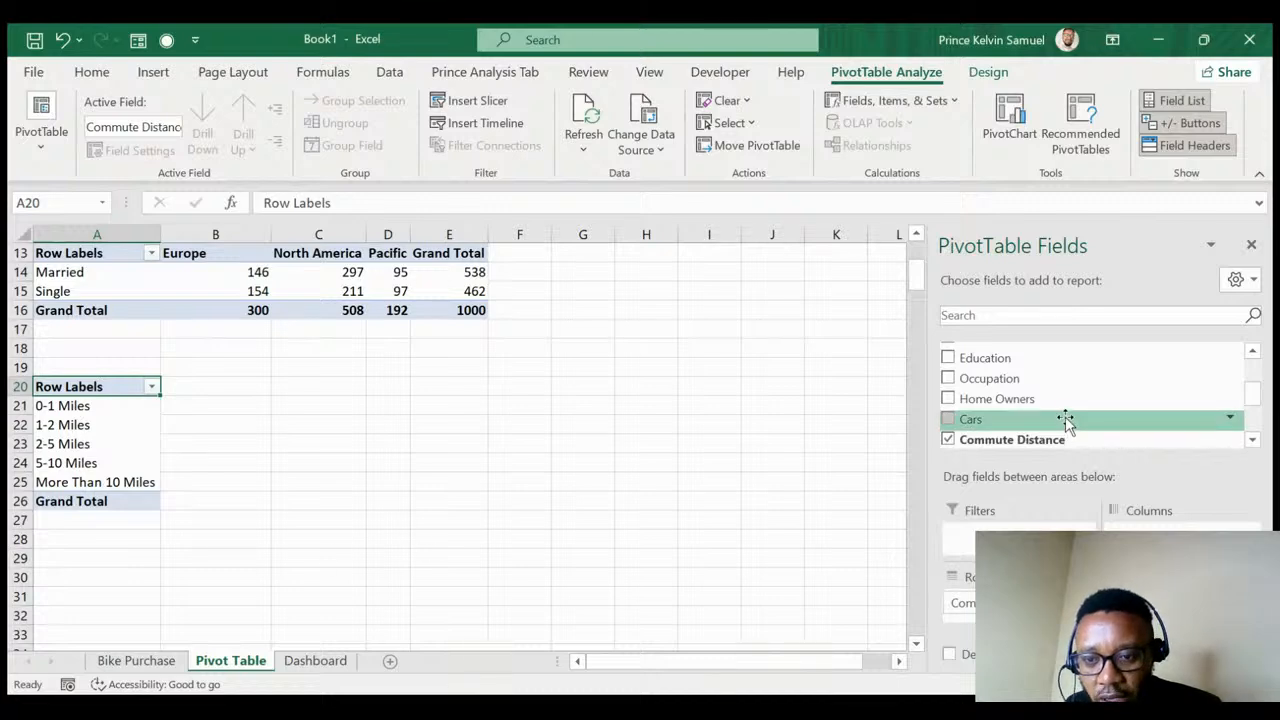
scroll(1066, 420, up, 2)
scroll(1064, 419, down, 4)
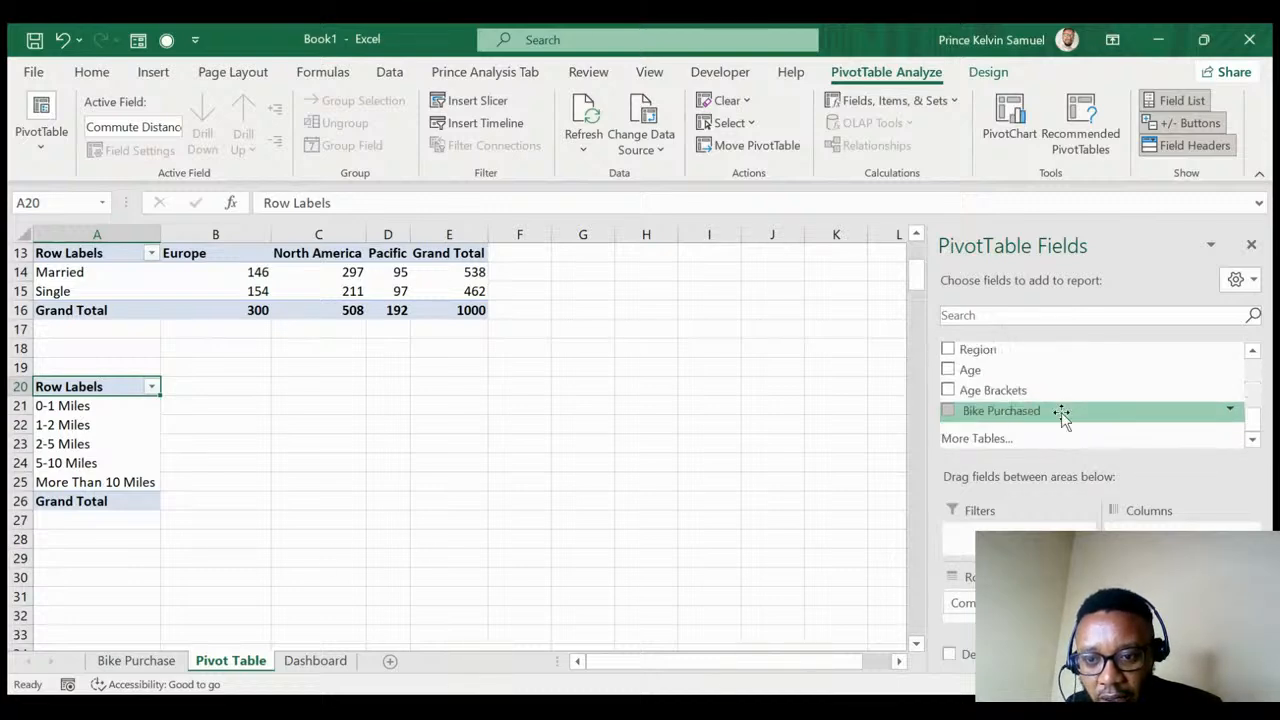
drag(1060, 418, 1051, 443)
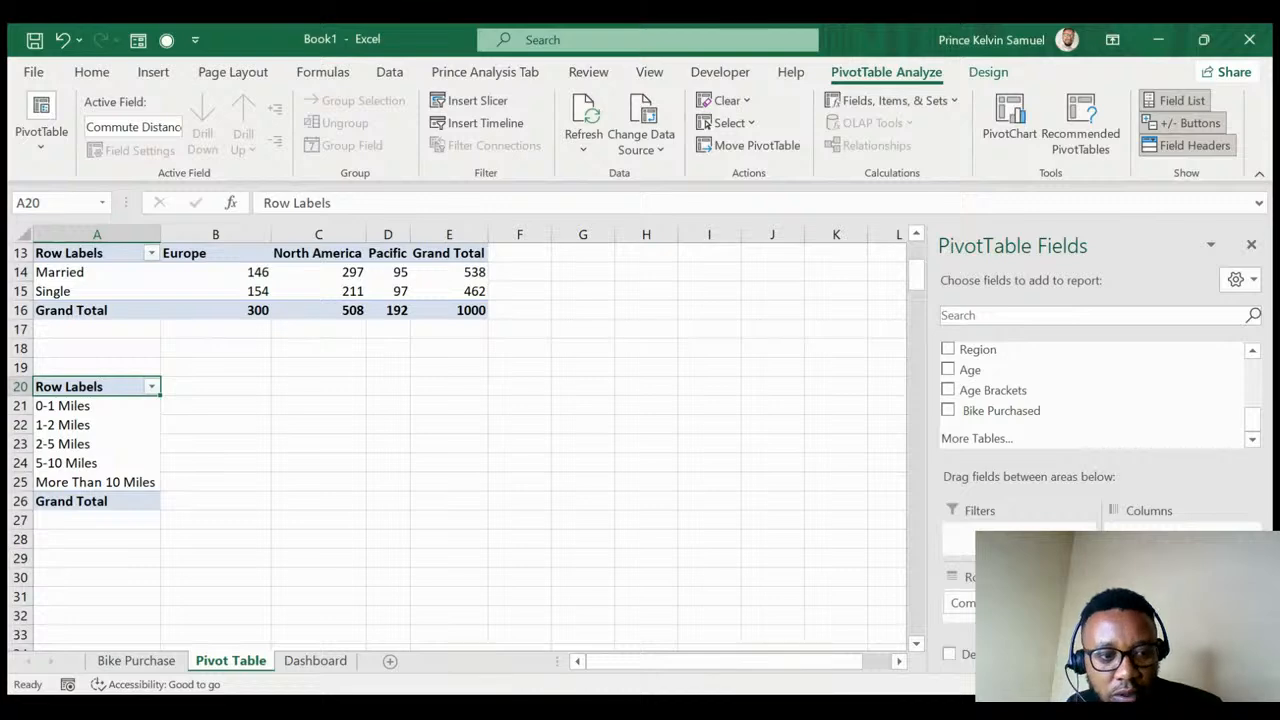
drag(1200, 680, 1224, 694)
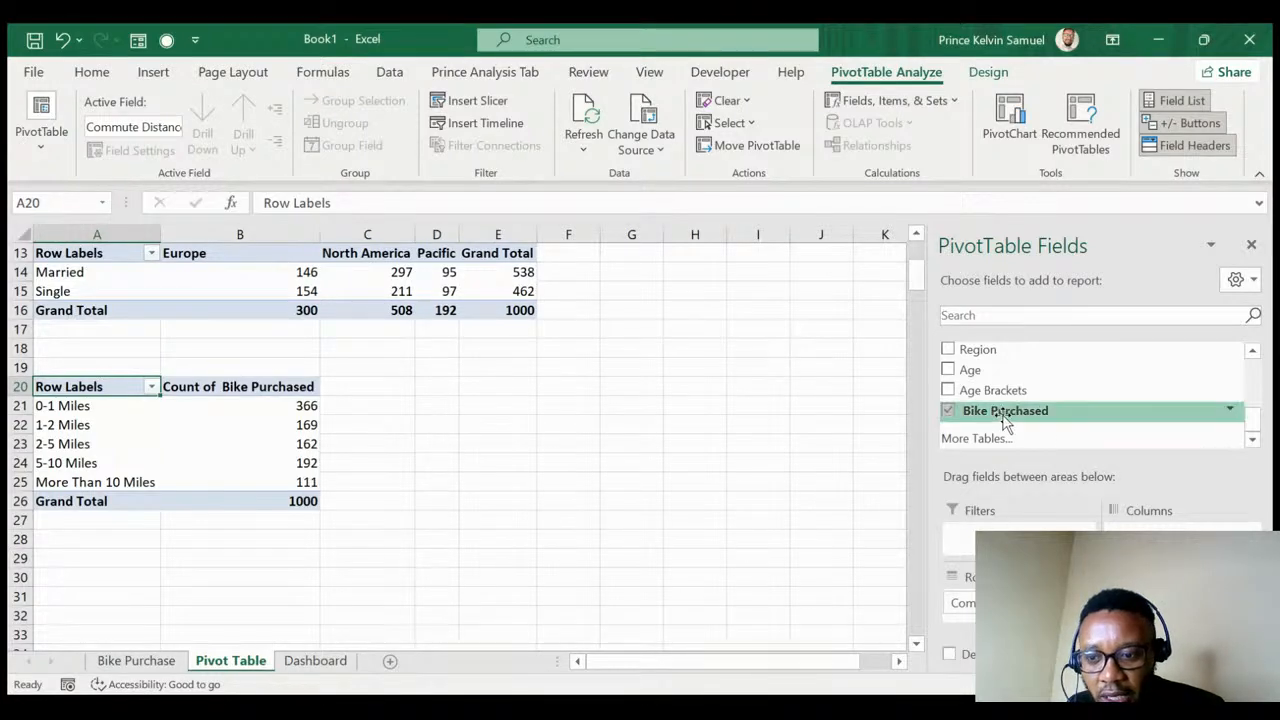
scroll(1003, 410, up, 2)
scroll(1010, 405, up, 2)
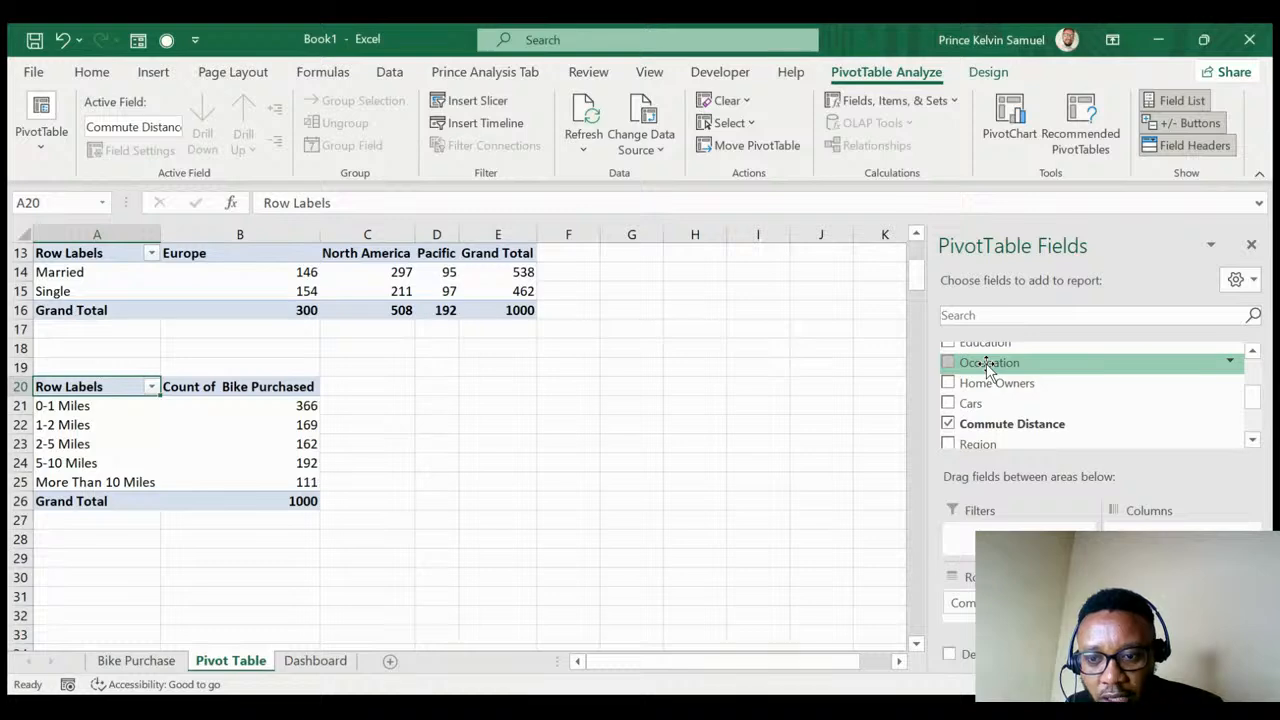
drag(986, 363, 990, 528)
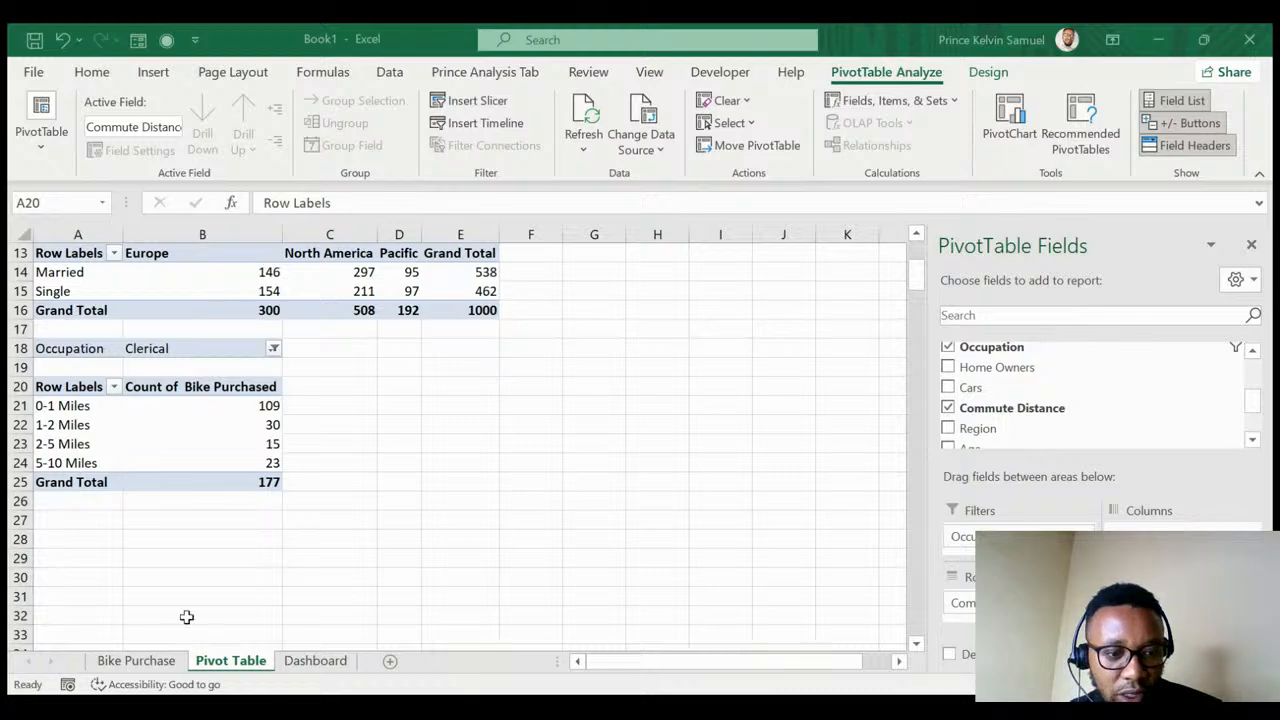
- Switch back to the Bike Purchase data sheet with the full customer table
click(158, 661)
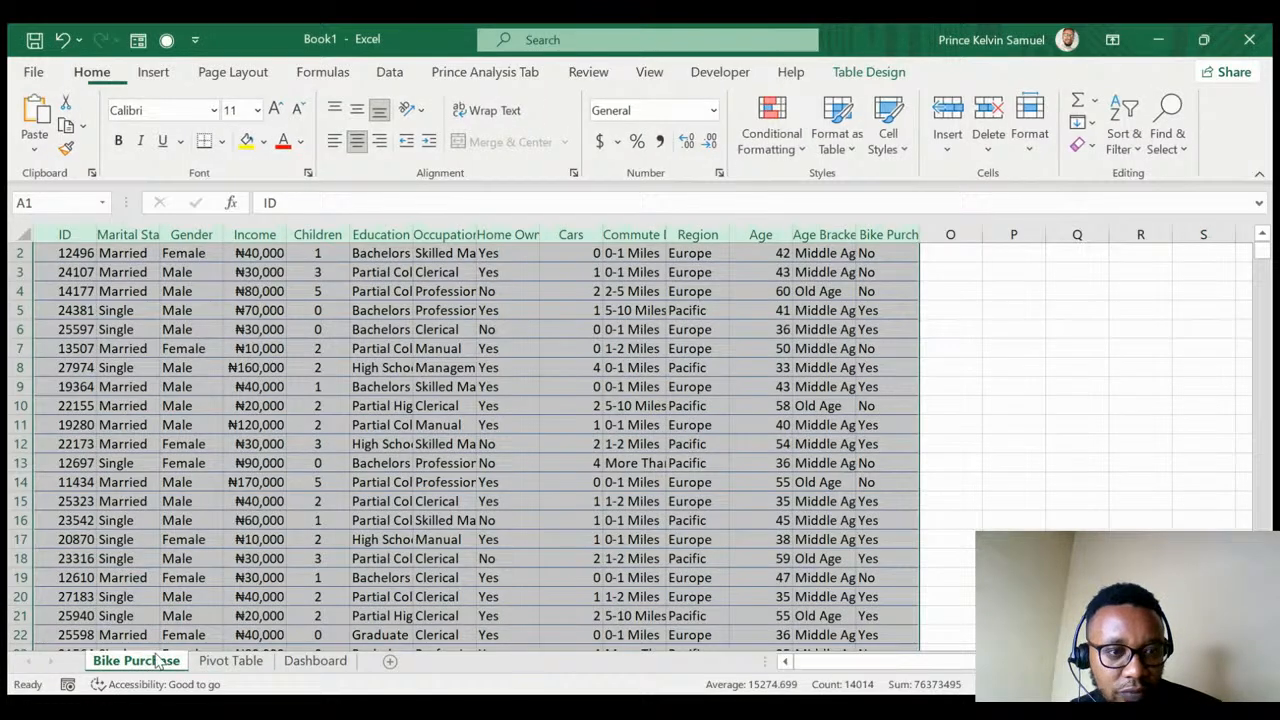
- Create a new pivot table from the data, placed at cell E20 on the Pivot Table sheet
click(155, 73)
click(42, 118)
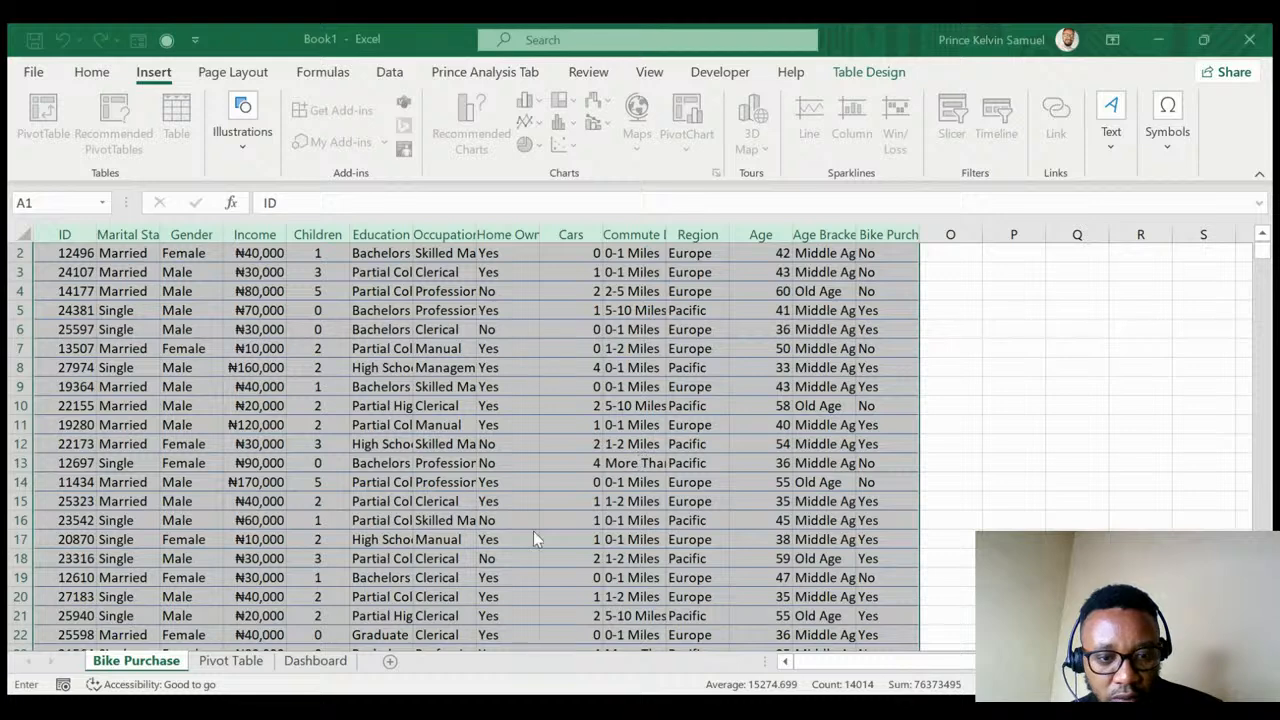
click(236, 666)
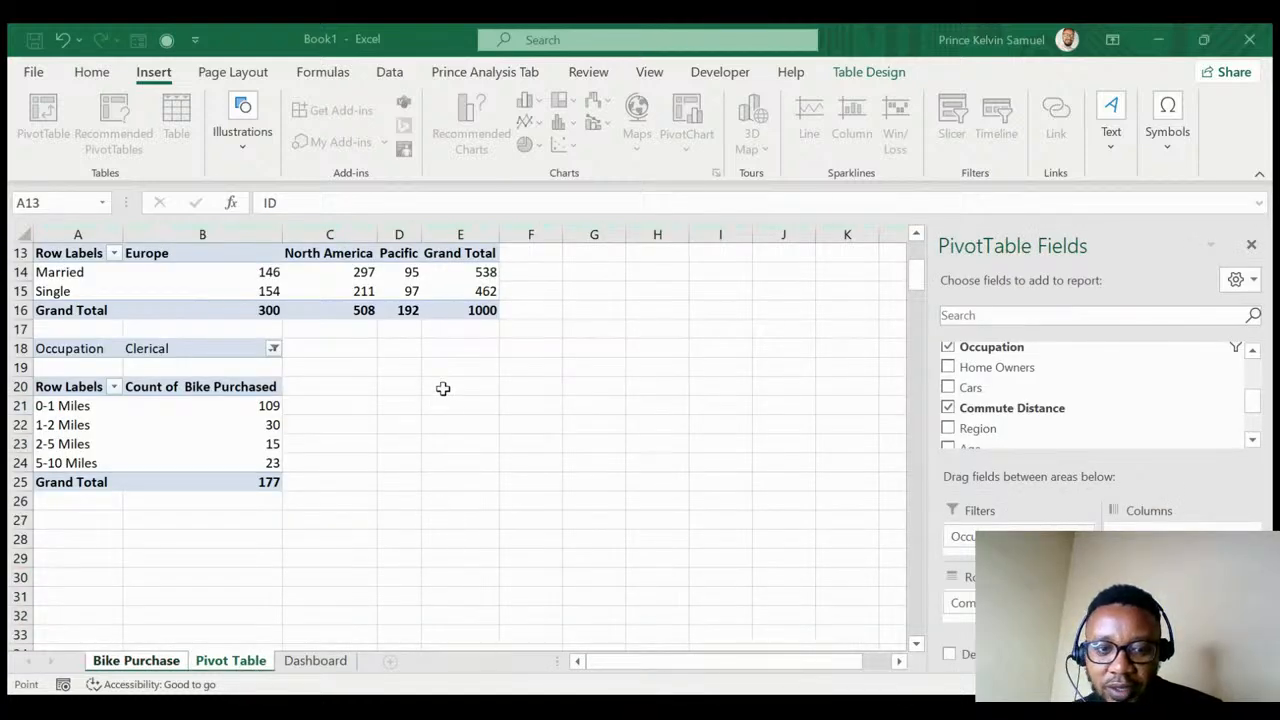
click(438, 386)
key(ctrl+c)
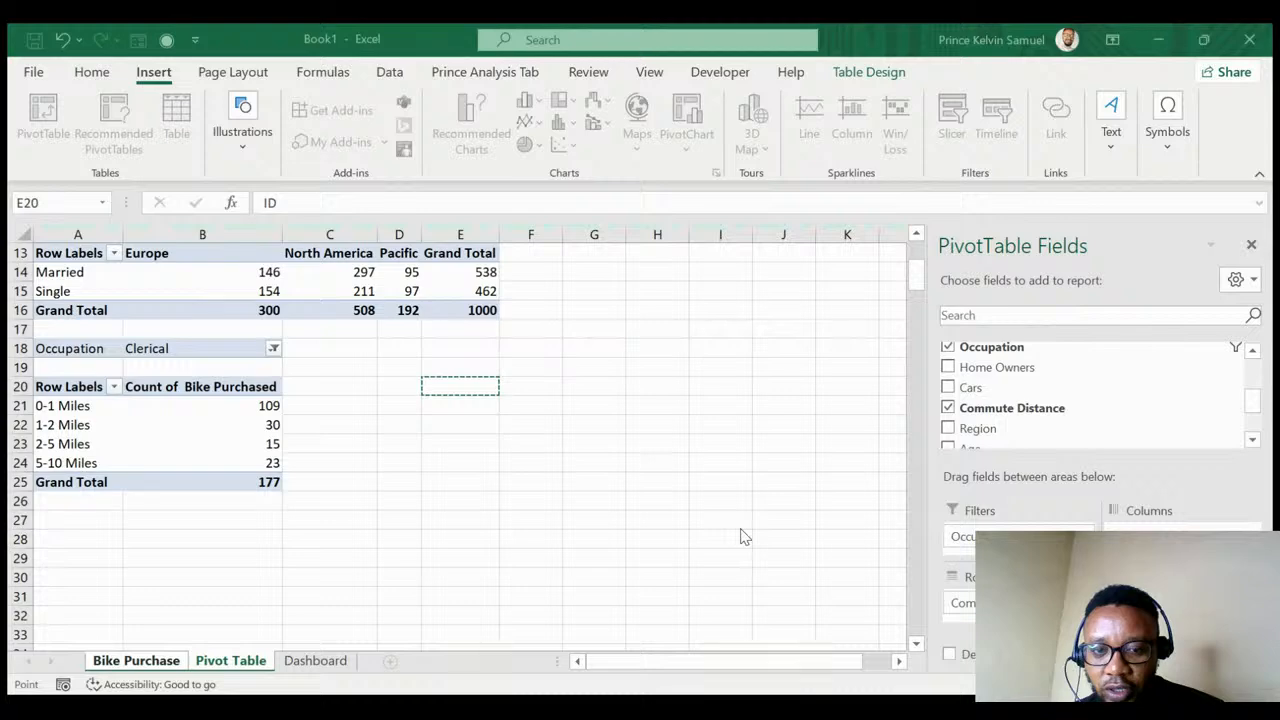
key(Return)
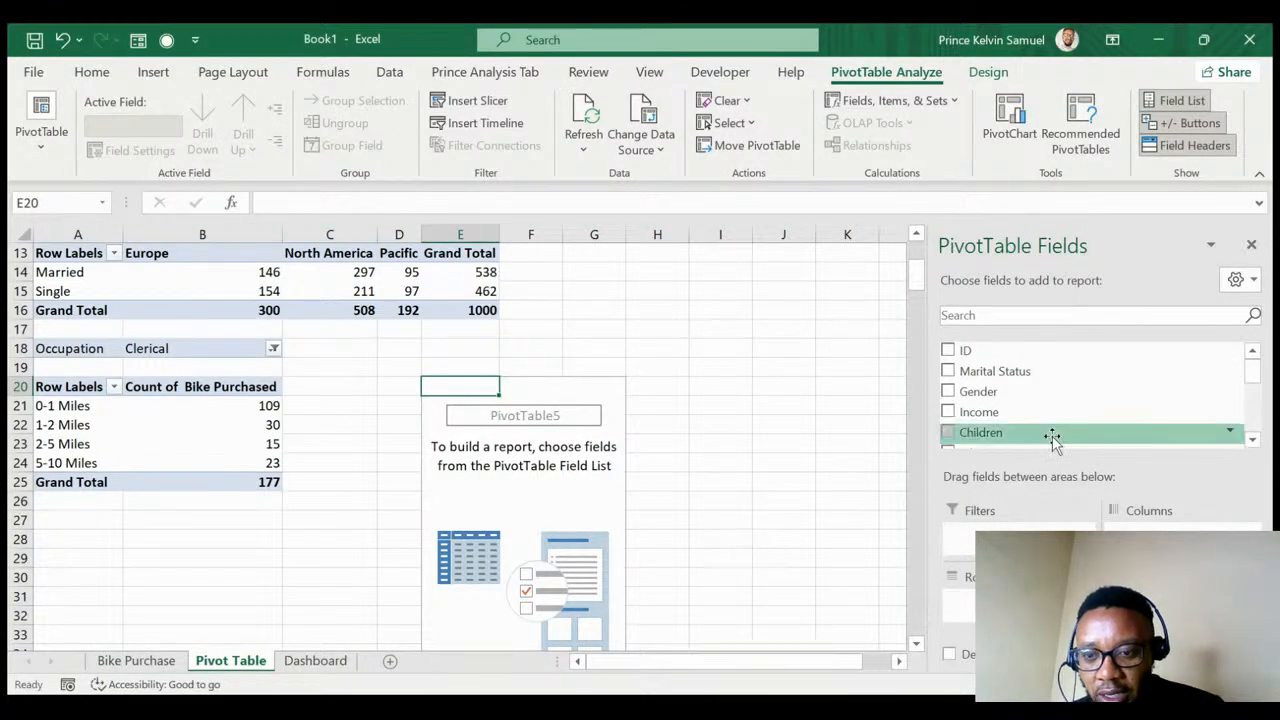
- Put Gender in rows, average Income as values, and Bike Purchased as columns
drag(1052, 440, 968, 634)
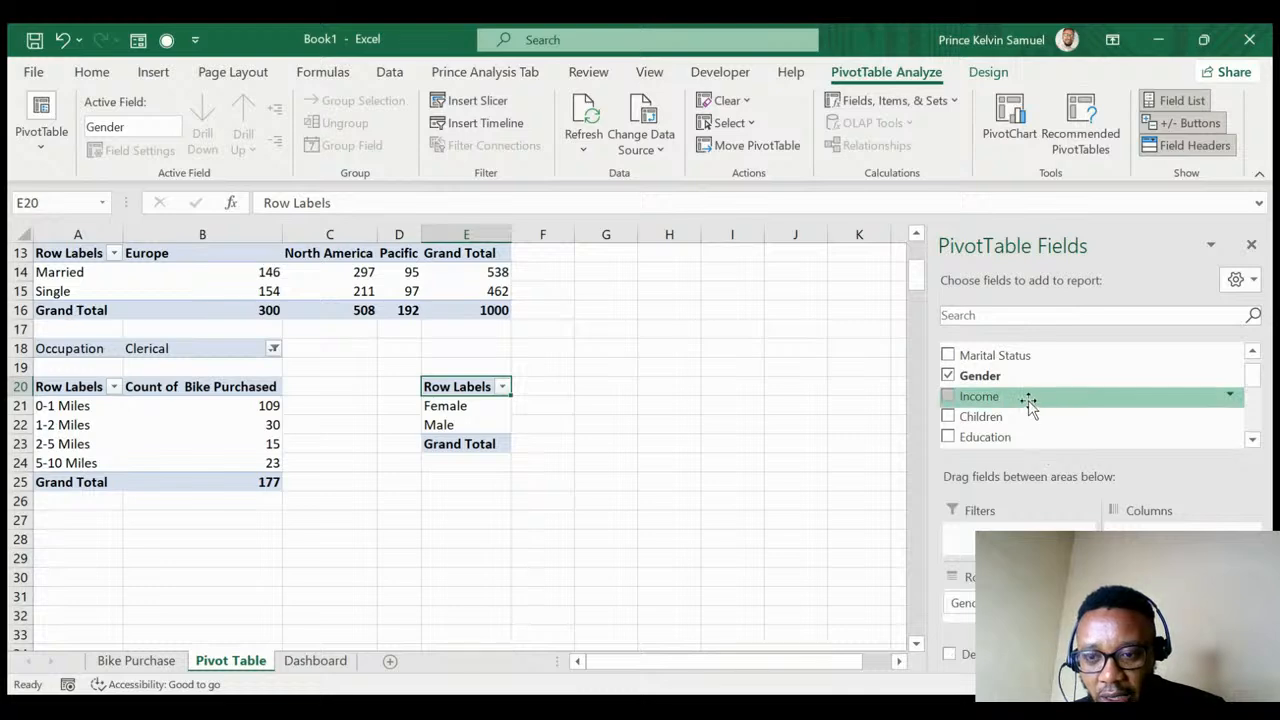
scroll(1030, 405, up, 1)
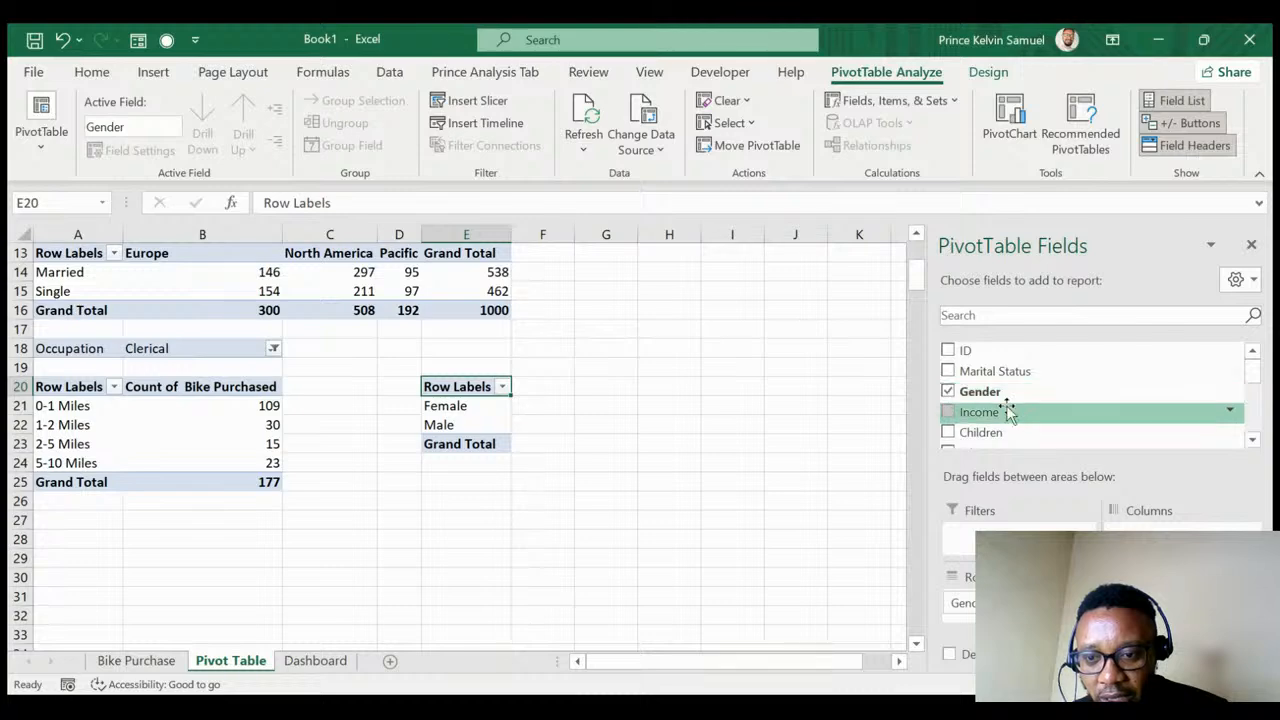
drag(1005, 410, 1150, 610)
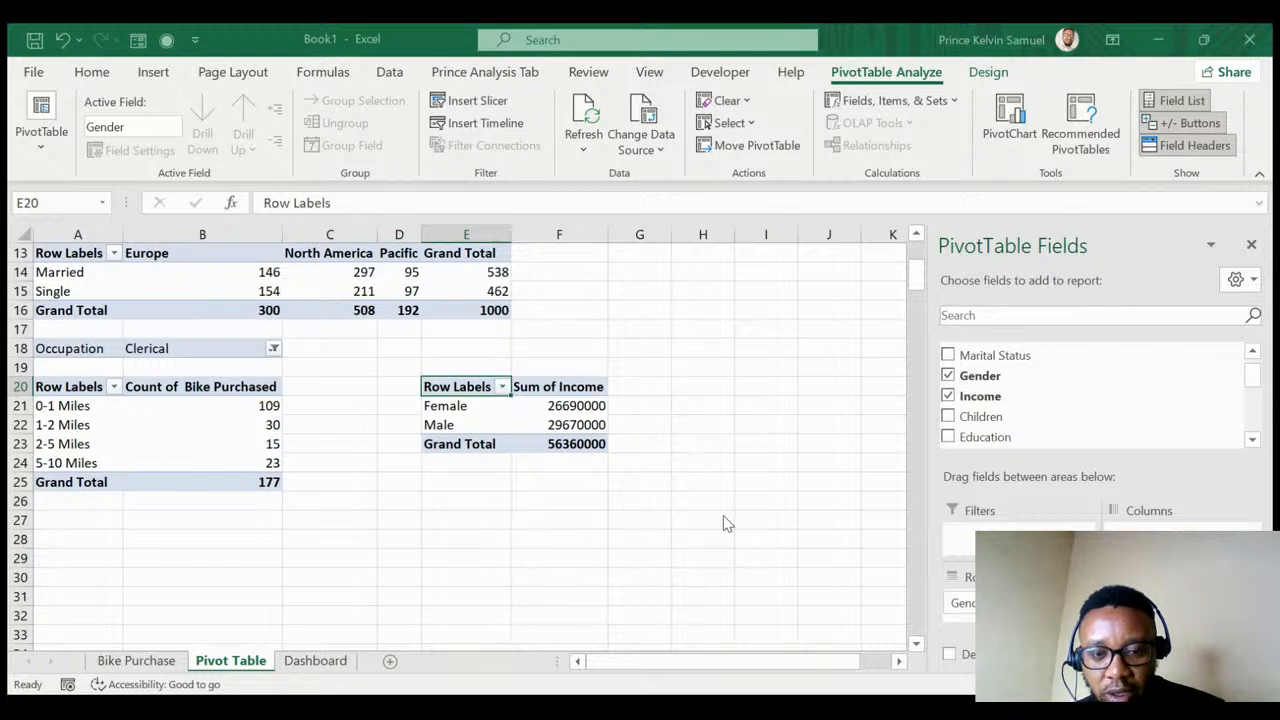
key(Return)
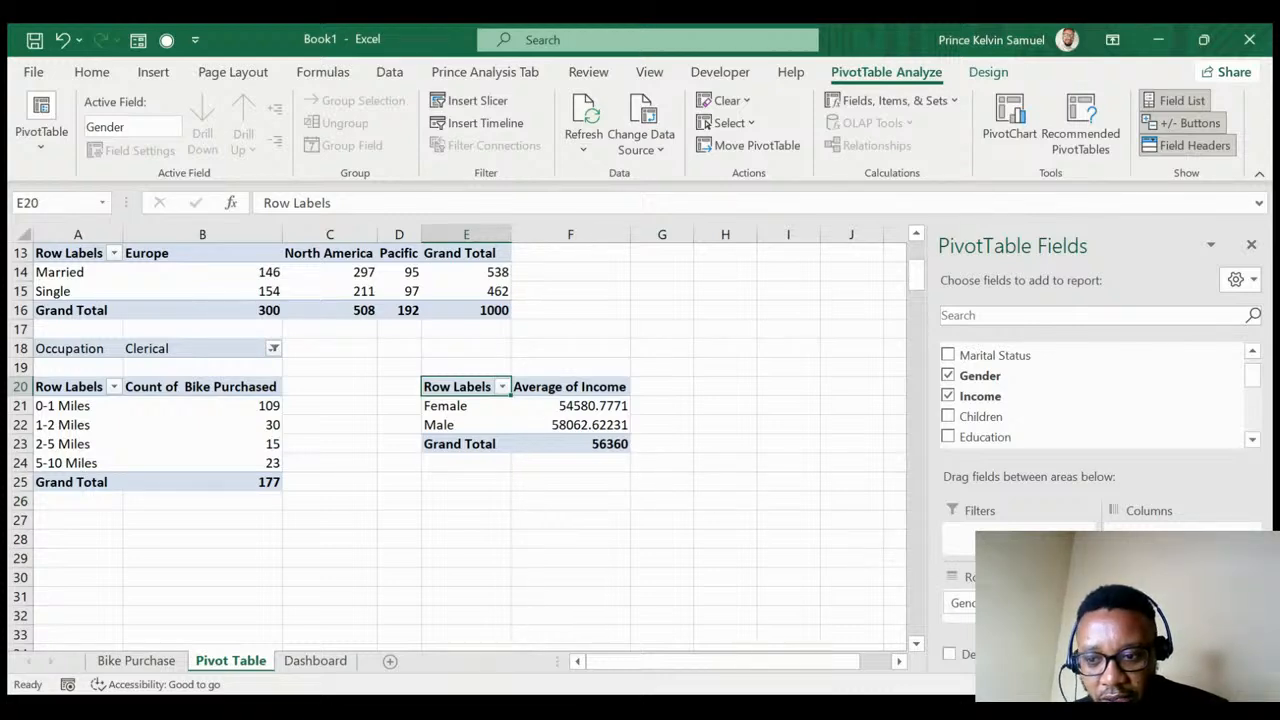
scroll(1012, 420, down, 5)
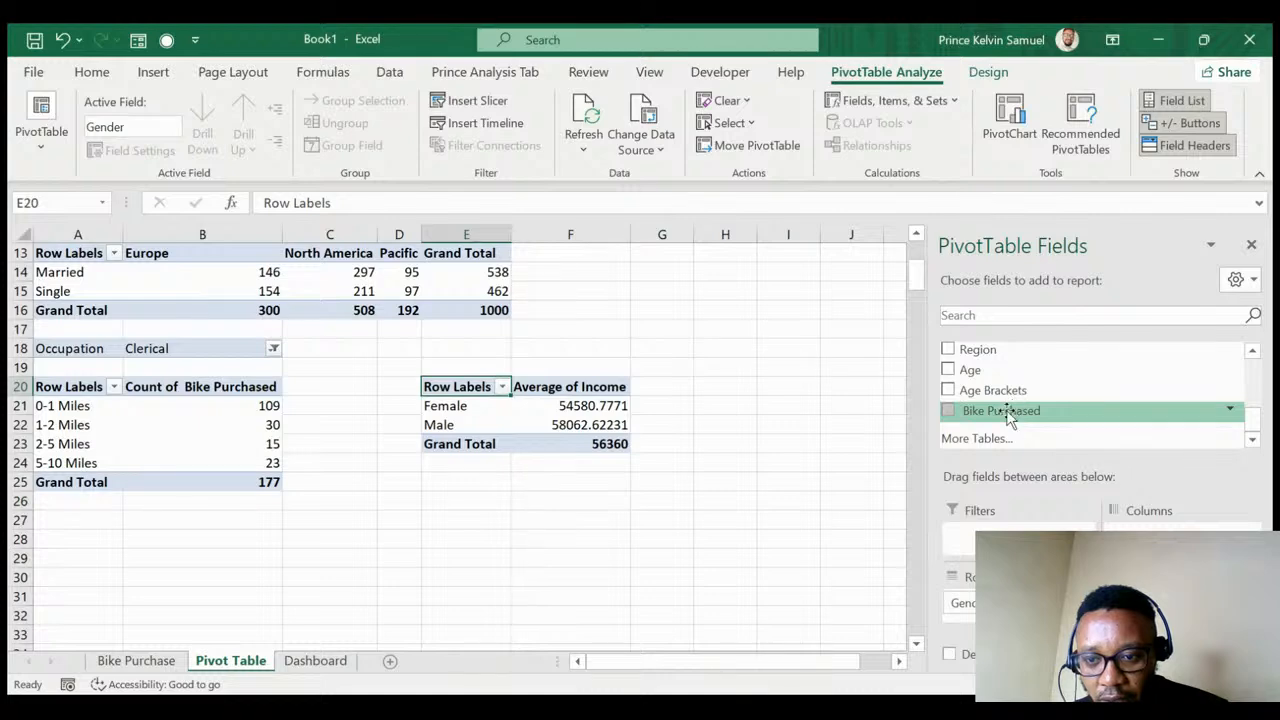
drag(1004, 410, 1150, 532)
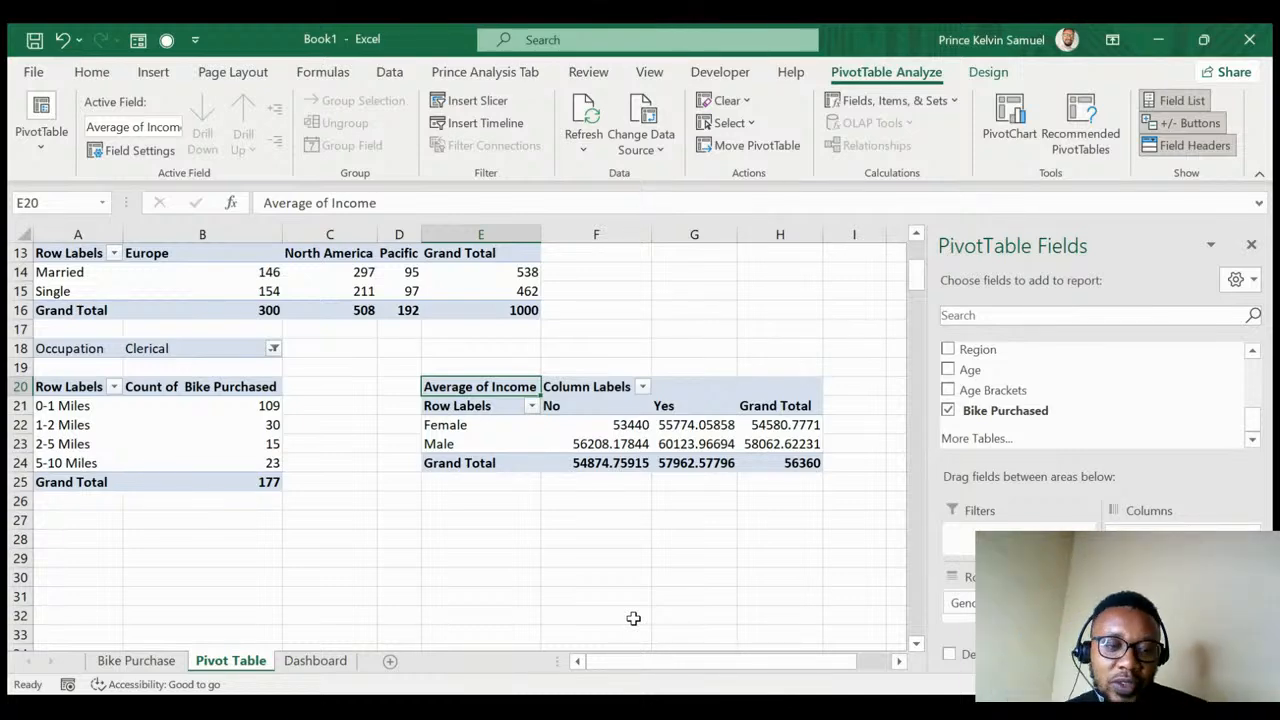
- Return to the Bike Purchase sheet and jump to cell A1 at the header row
click(158, 662)
click(420, 370)
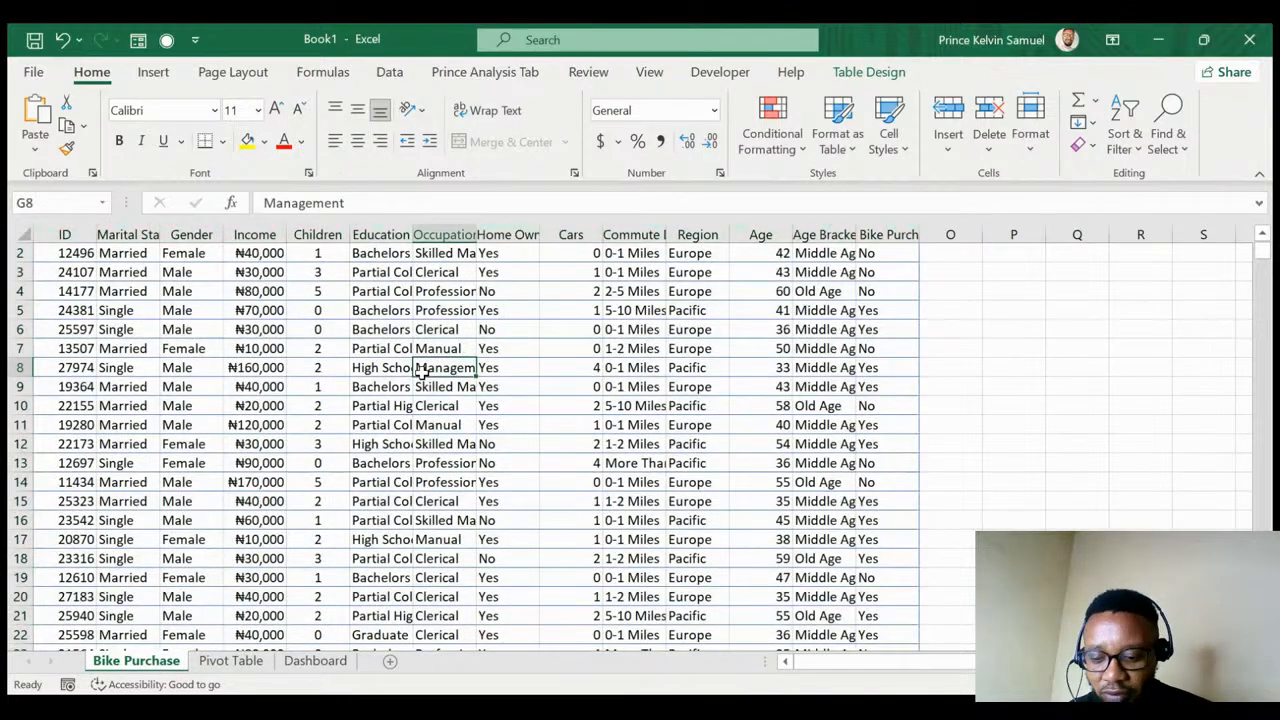
key(ctrl+Home)
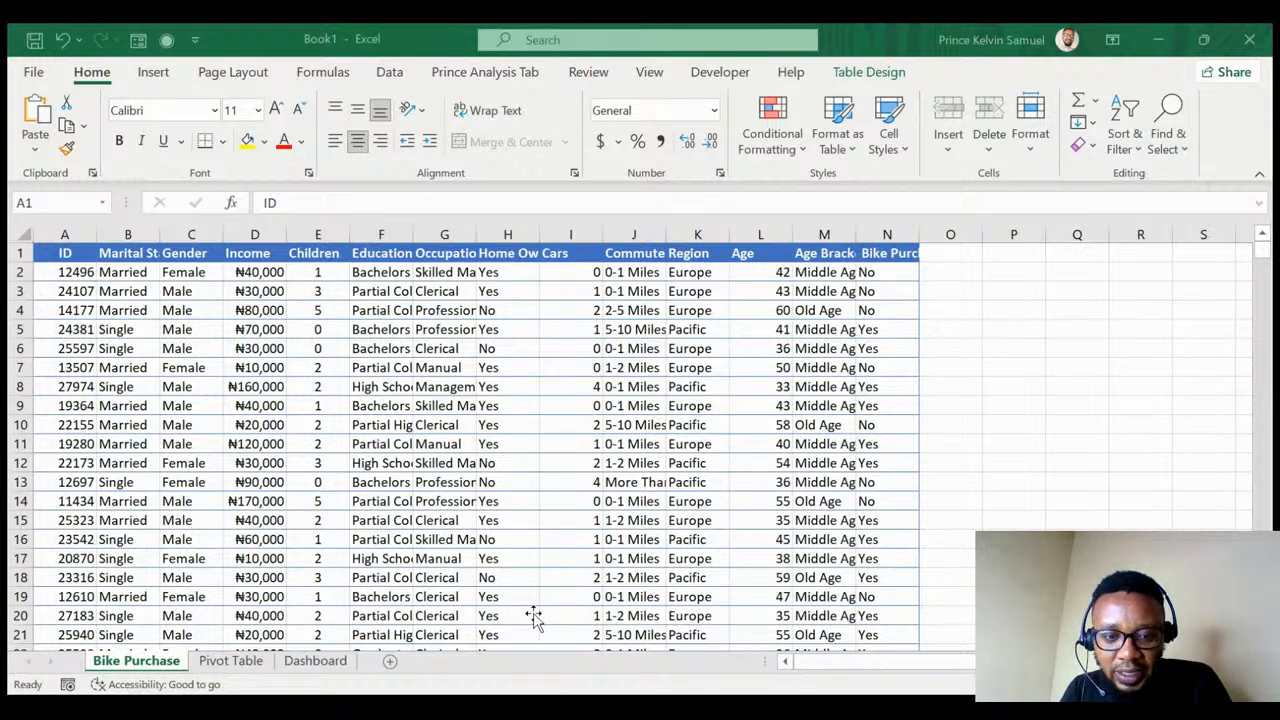
- Select the whole data table and create a new pivot at Pivot Table!A28
click(1149, 75)
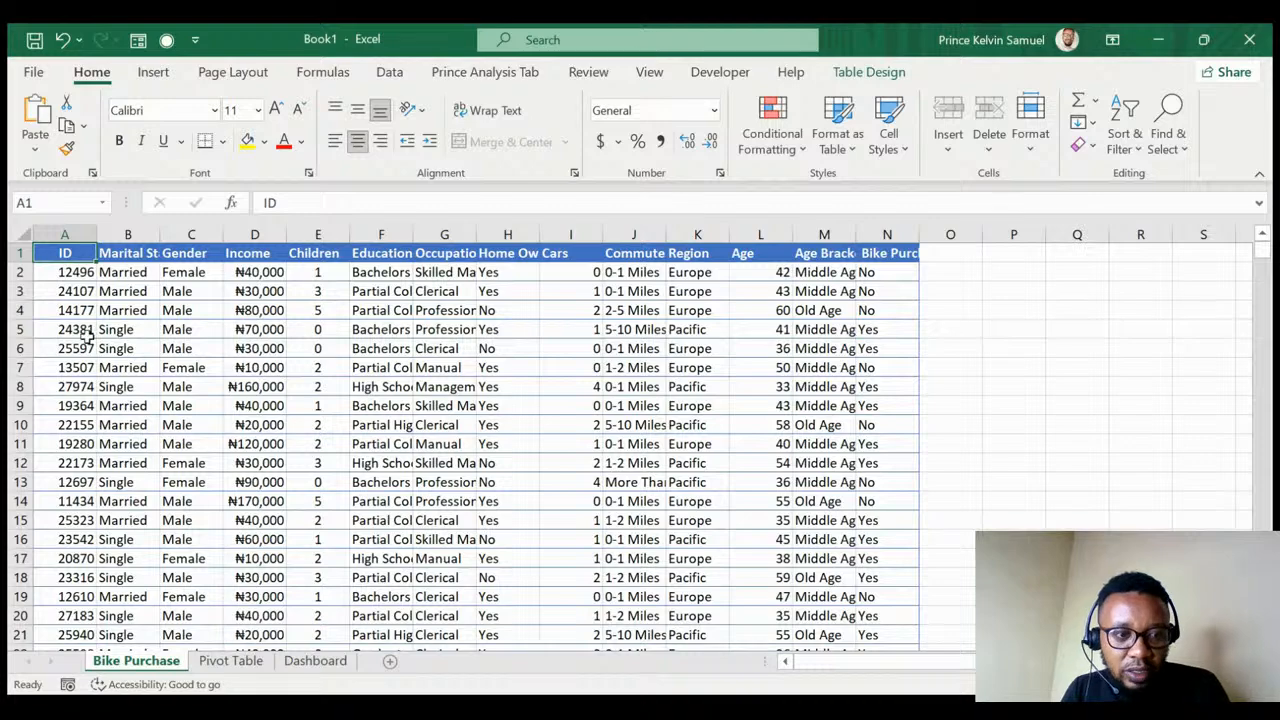
key(ctrl+shift+Right)
key(ctrl+shift+Down)
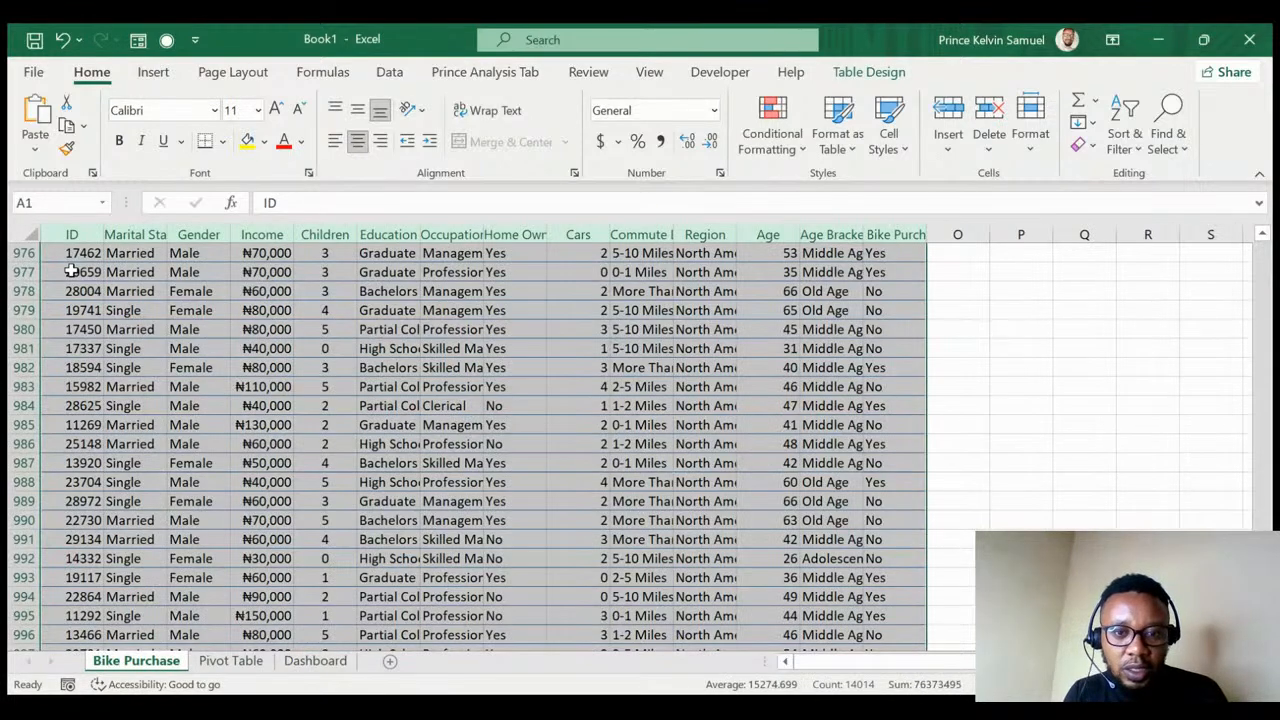
click(154, 72)
click(43, 115)
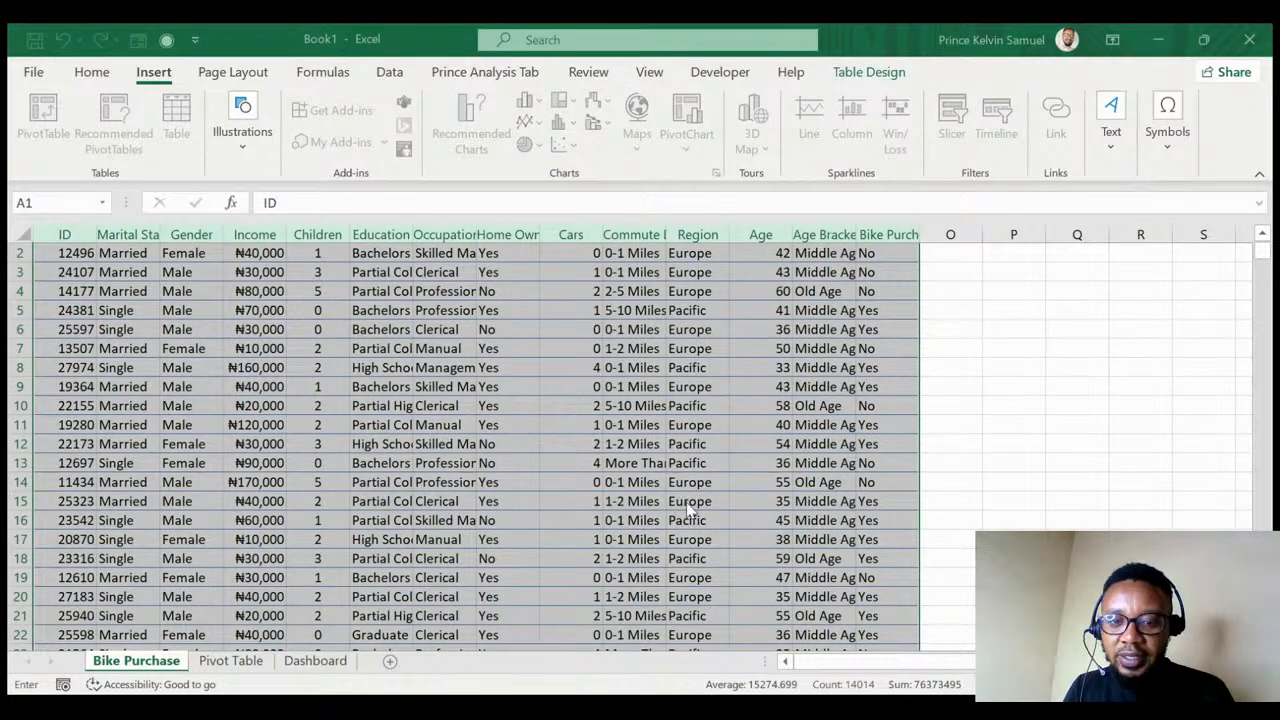
click(215, 663)
click(63, 537)
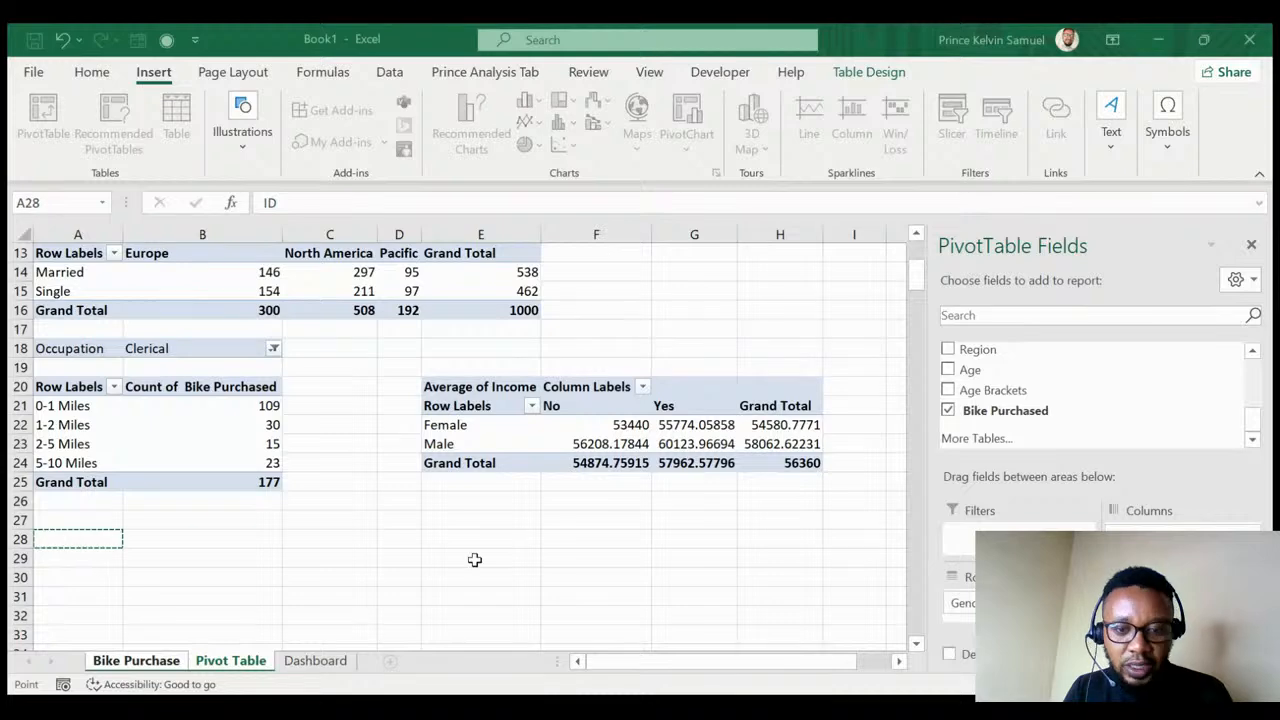
key(Return)
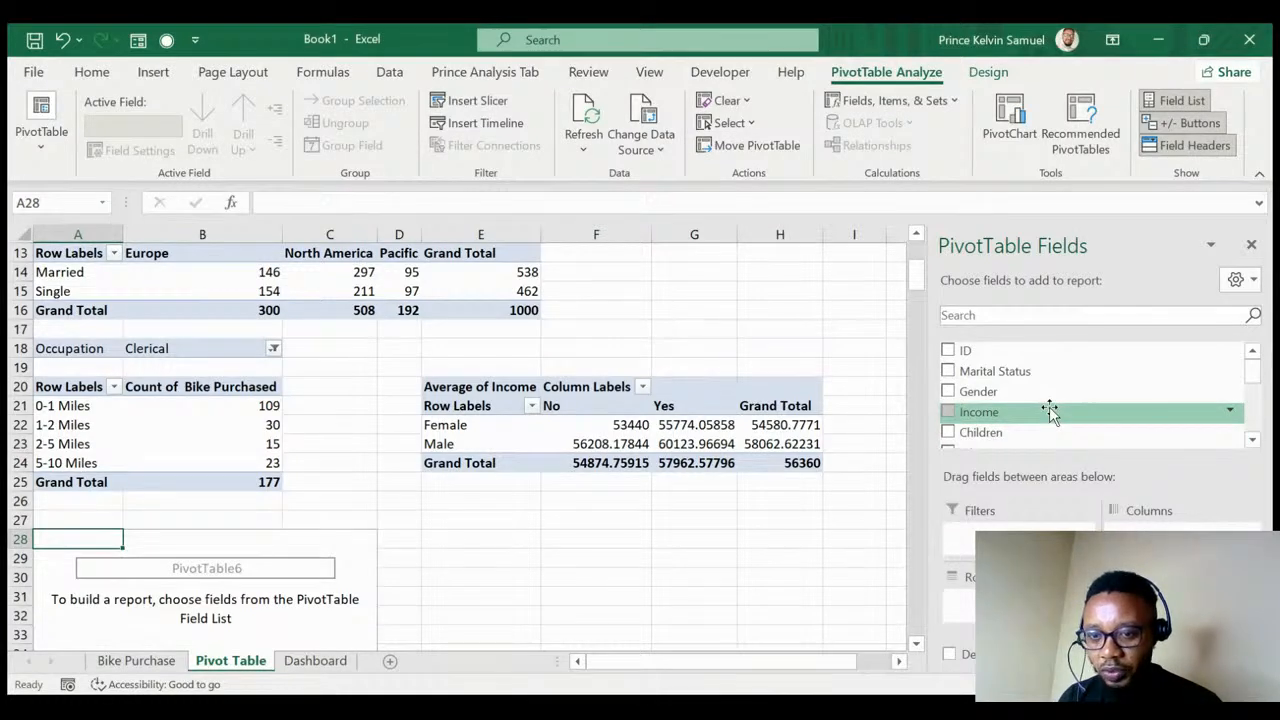
- Group the pivot rows by Commute Distance and count Bike Purchased for each
scroll(1045, 410, down, 3)
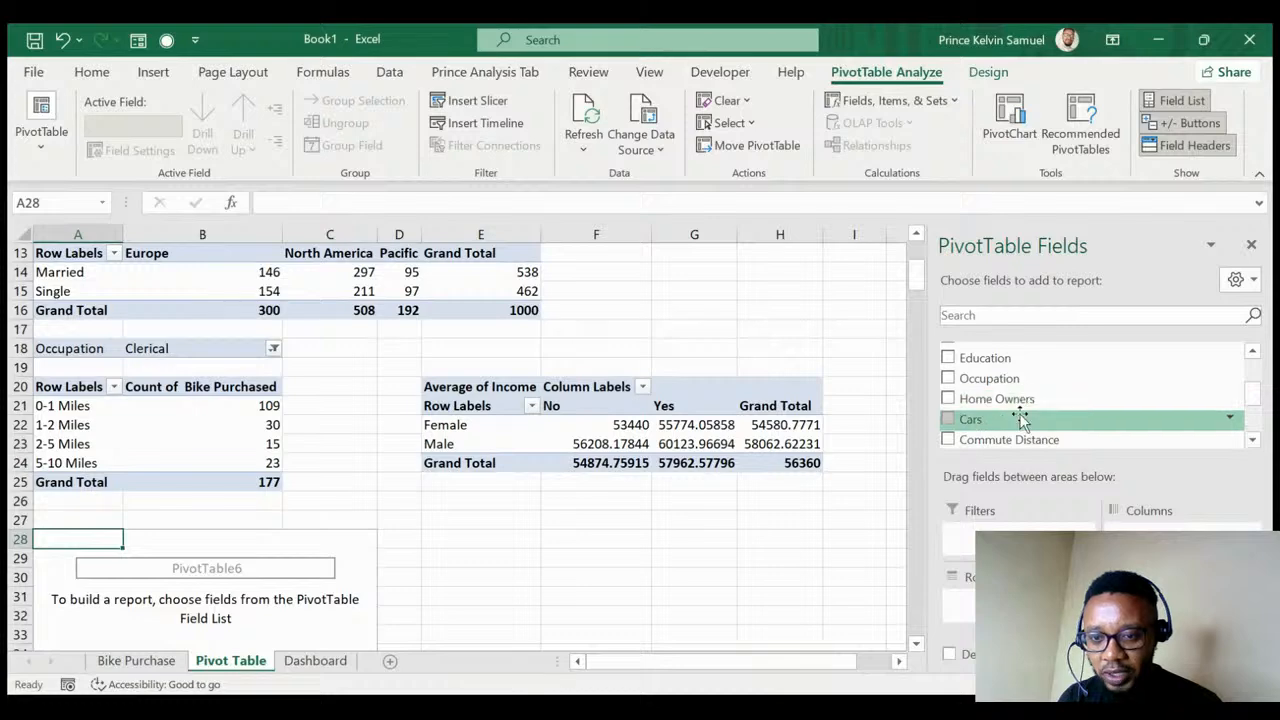
drag(1012, 439, 1000, 600)
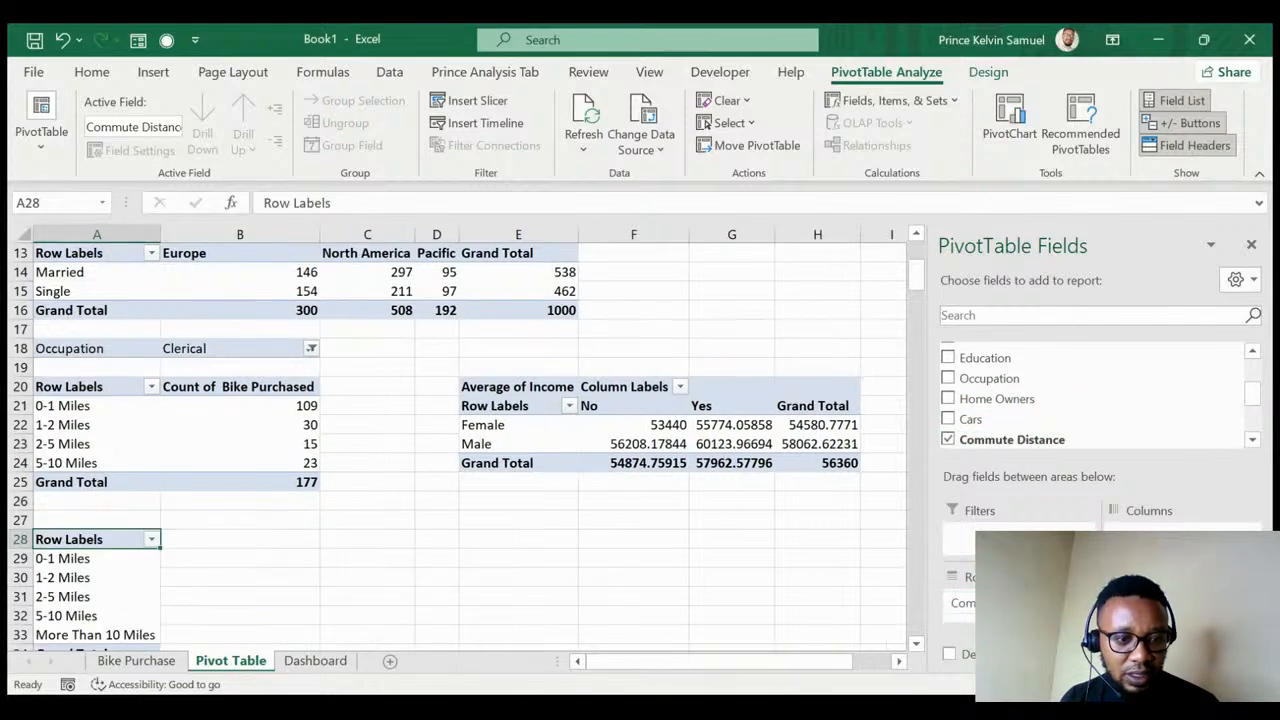
scroll(167, 325, up, 4)
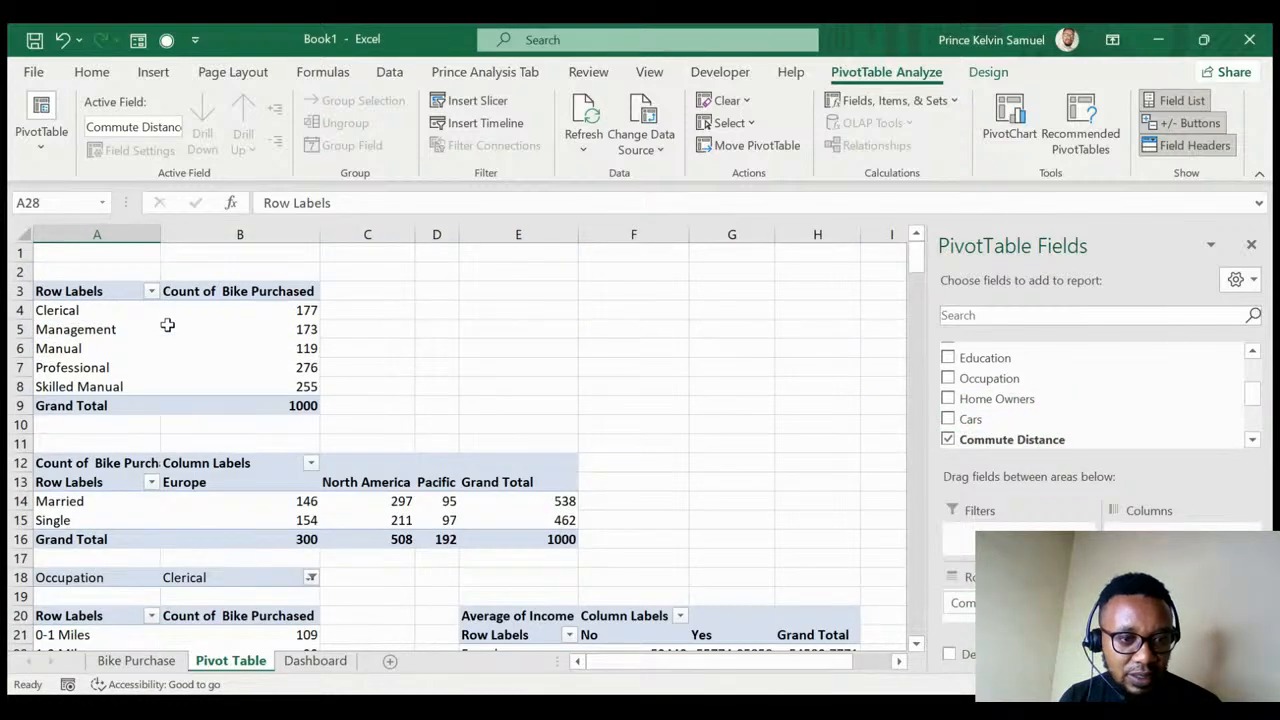
scroll(167, 325, down, 4)
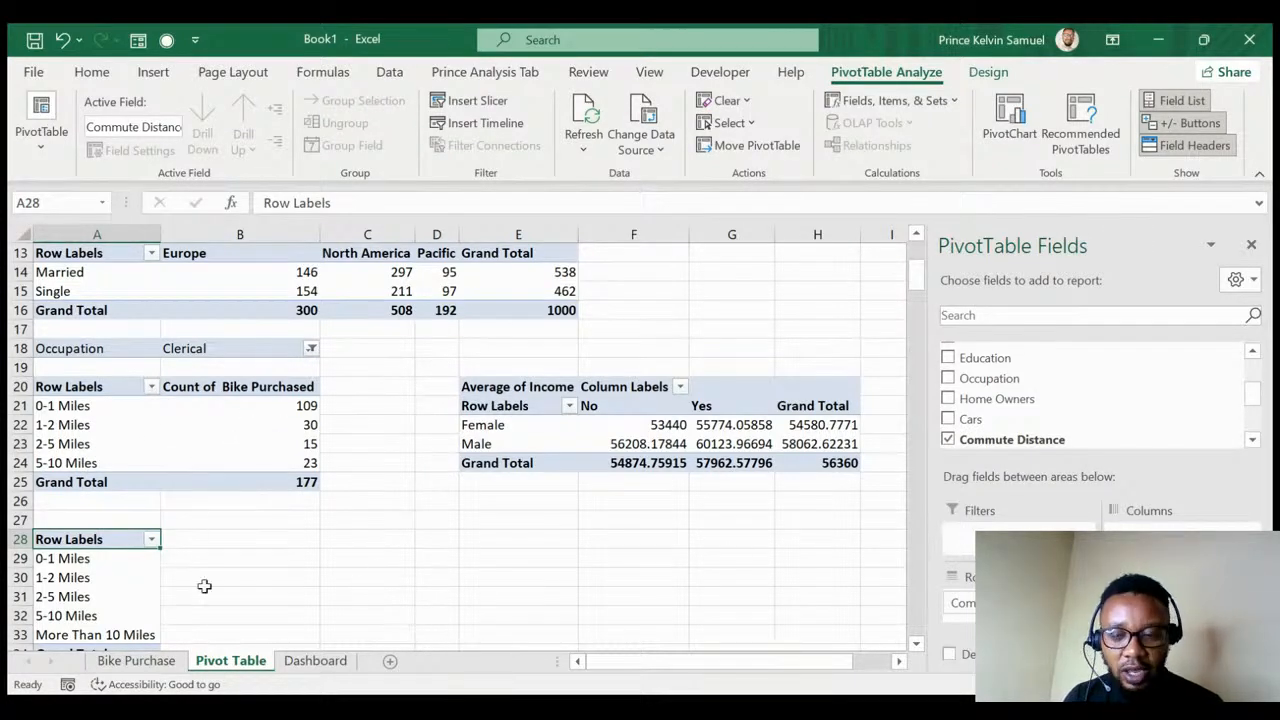
scroll(966, 390, down, 3)
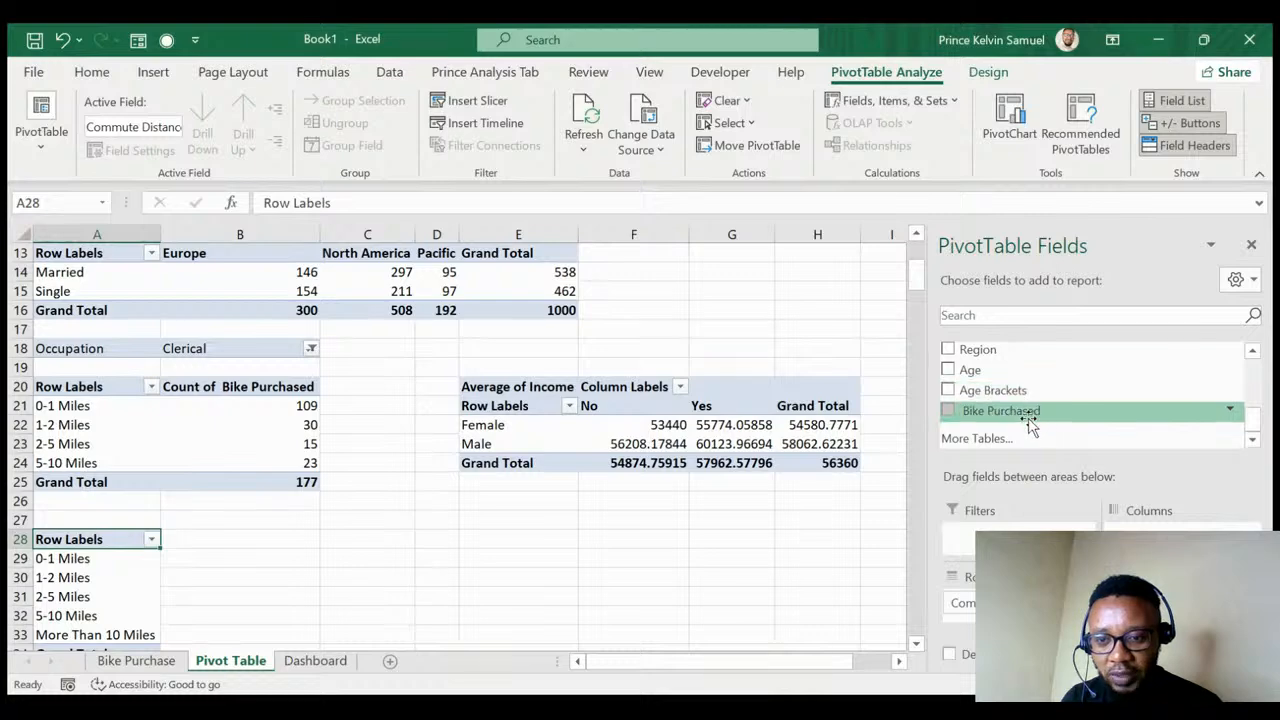
drag(1030, 425, 1180, 610)
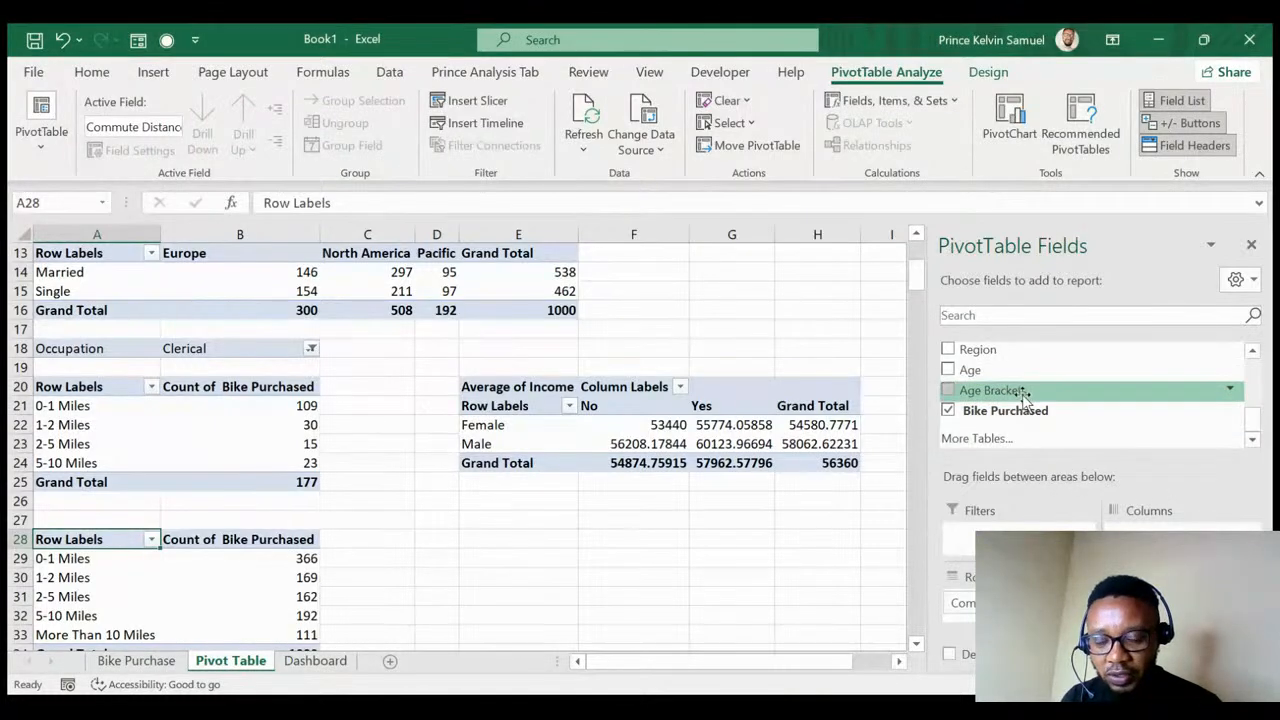
- Add Sum of Income as a value, replacing a mistaken Income column placement
scroll(1018, 393, up, 3)
scroll(1018, 393, up, 1)
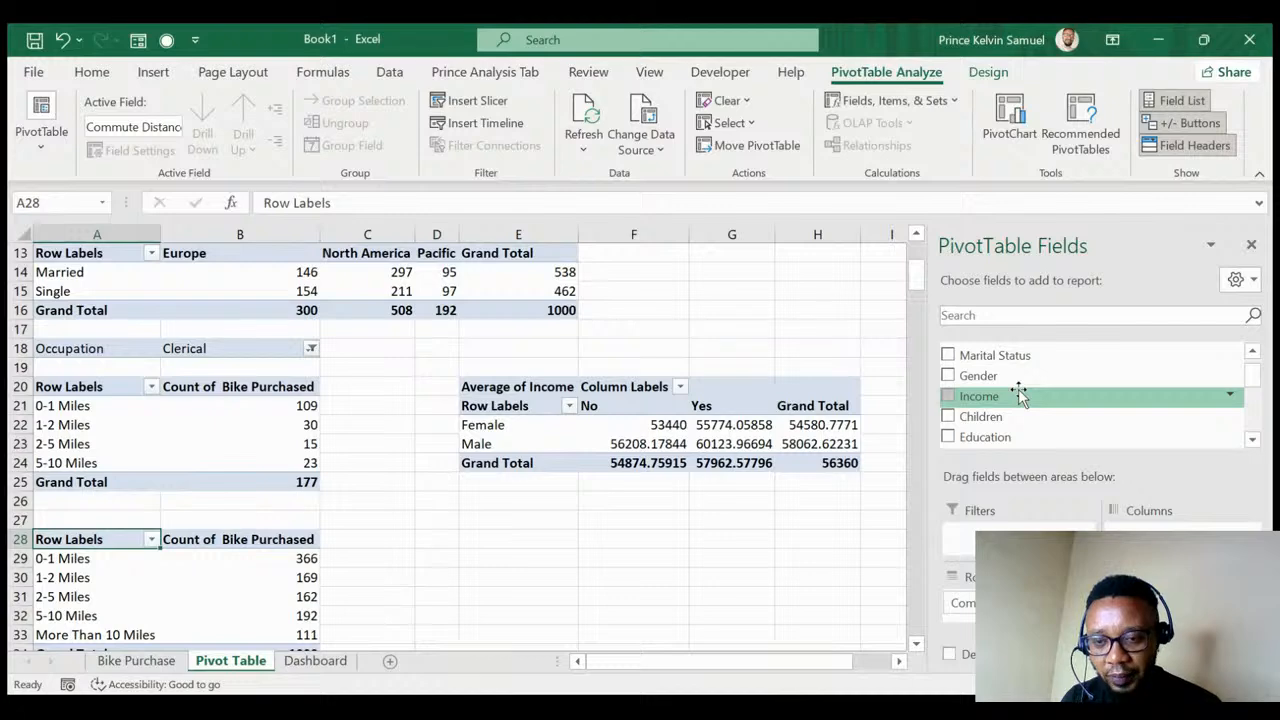
drag(1008, 398, 1162, 524)
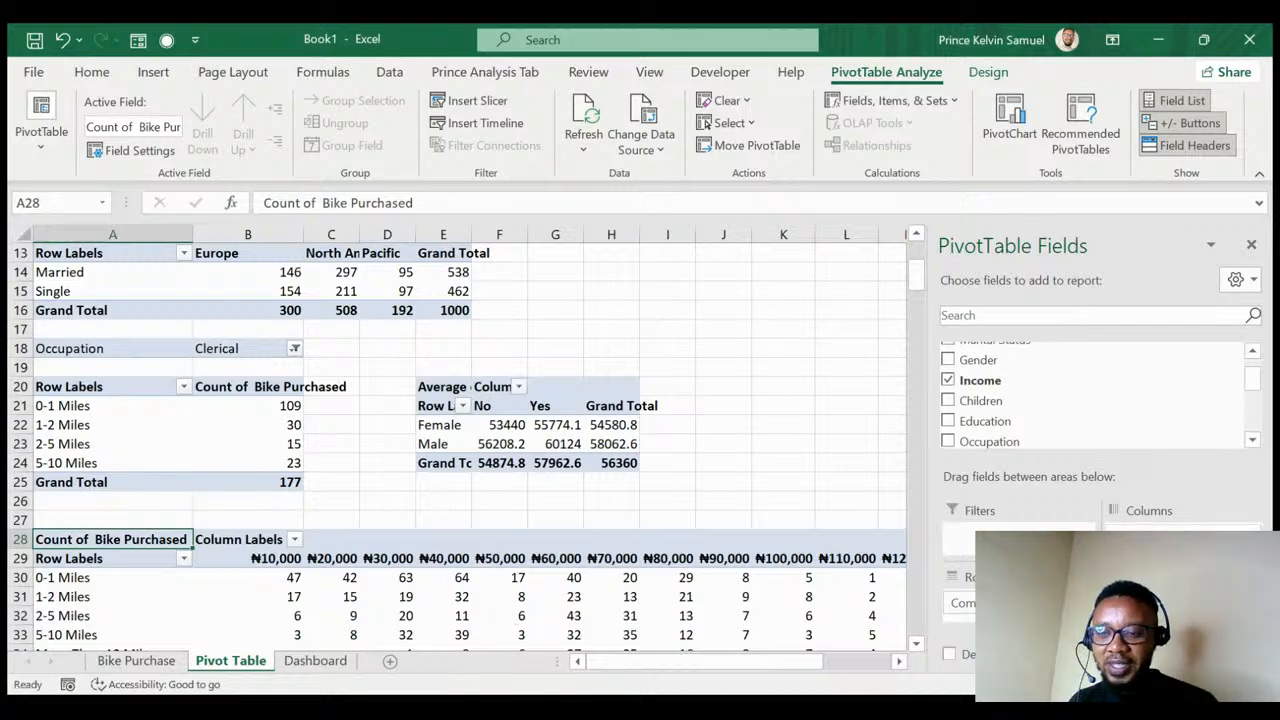
click(965, 380)
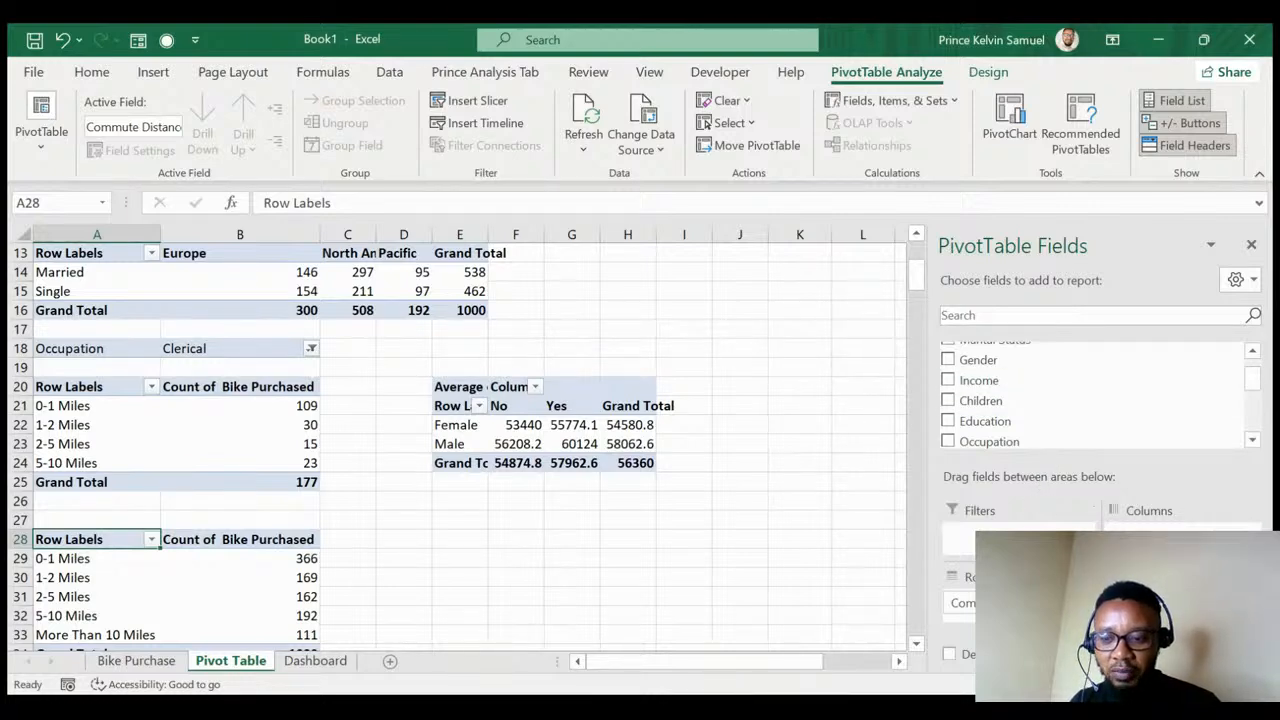
click(948, 380)
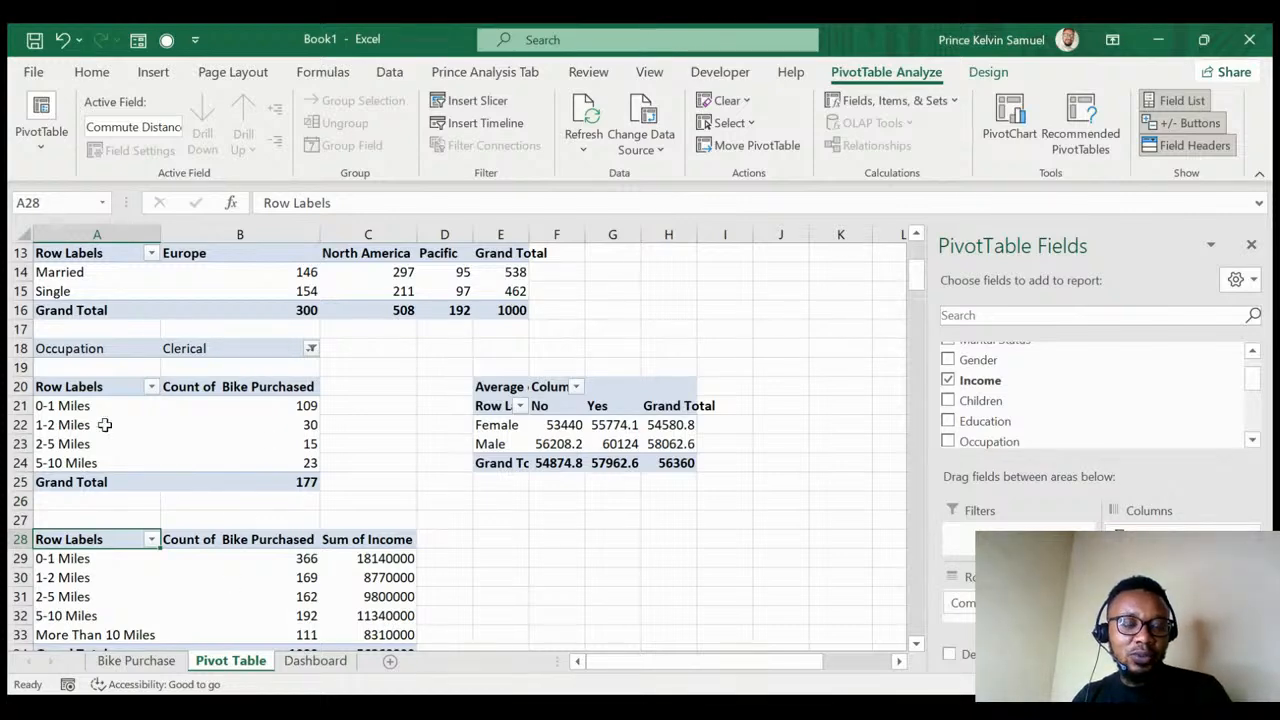
scroll(104, 424, up, 4)
scroll(105, 428, down, 3)
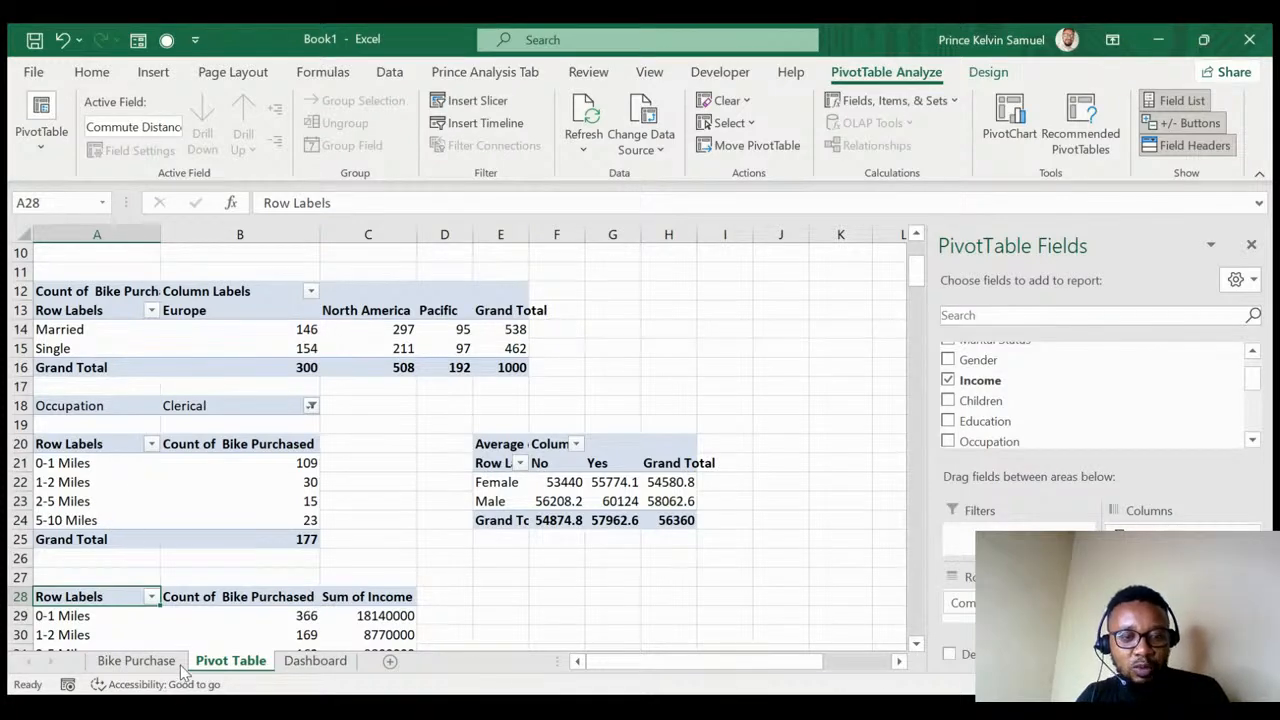
- Reset the Occupation filter to (All), then return to the Pivot Table sheet via Bike Purchase
key(ctrl+z)
click(122, 665)
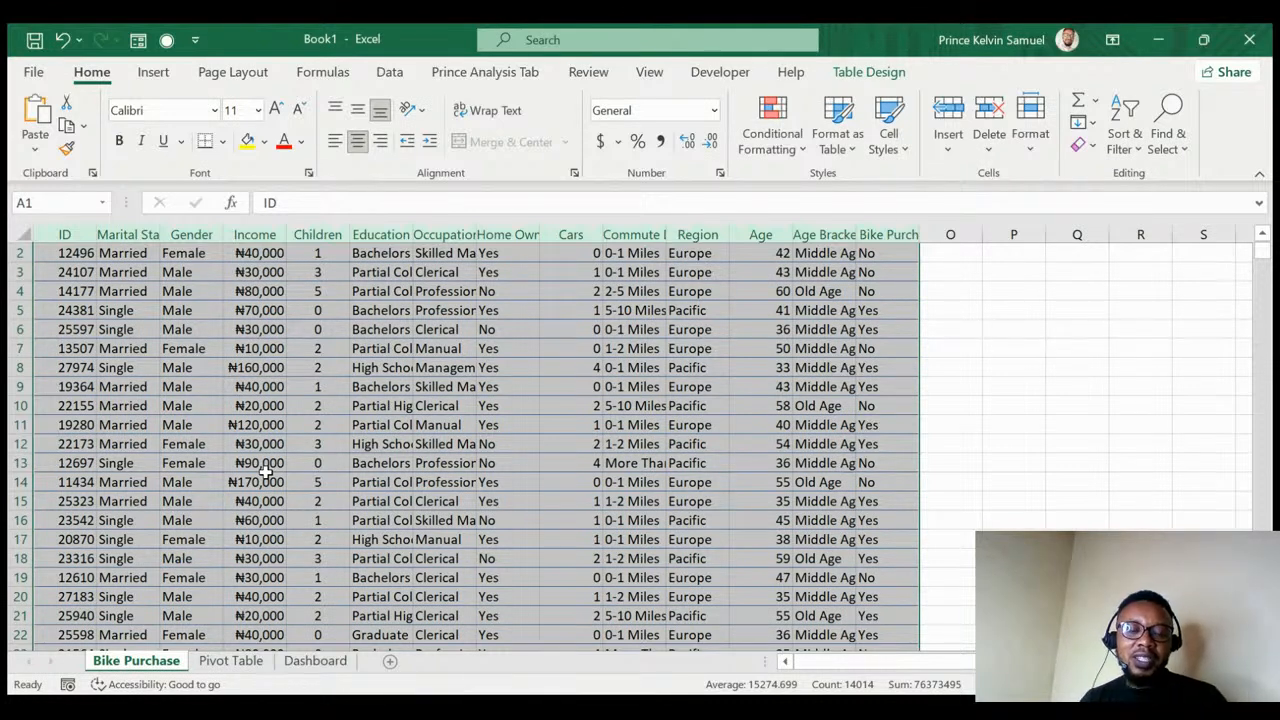
click(231, 661)
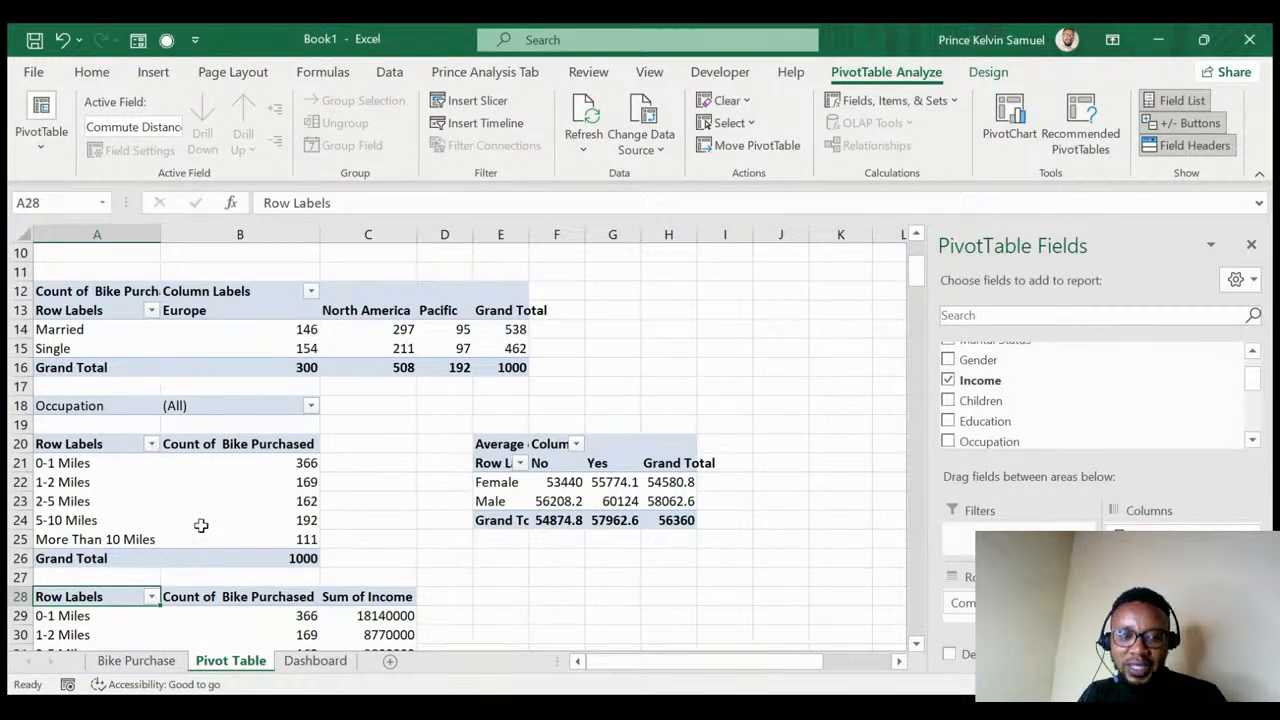
scroll(202, 530, up, 3)
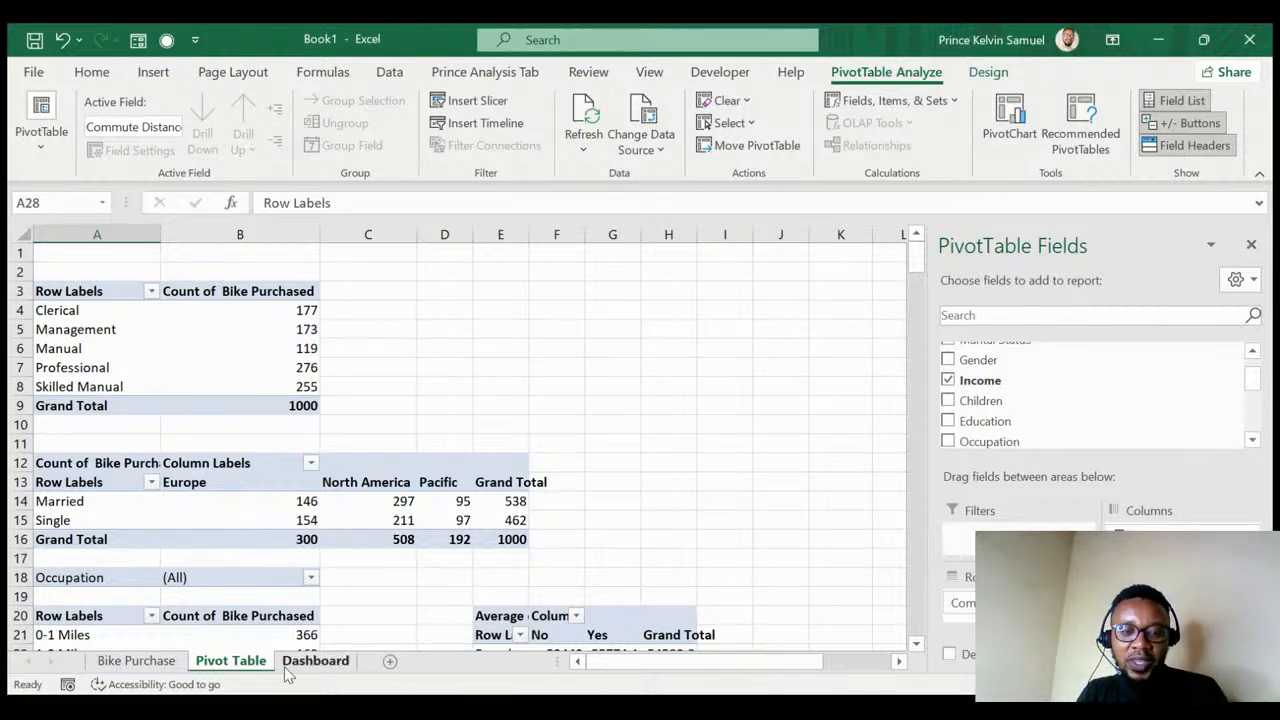
- On the Dashboard sheet, turn off gridline viewing for the whole worksheet
click(315, 661)
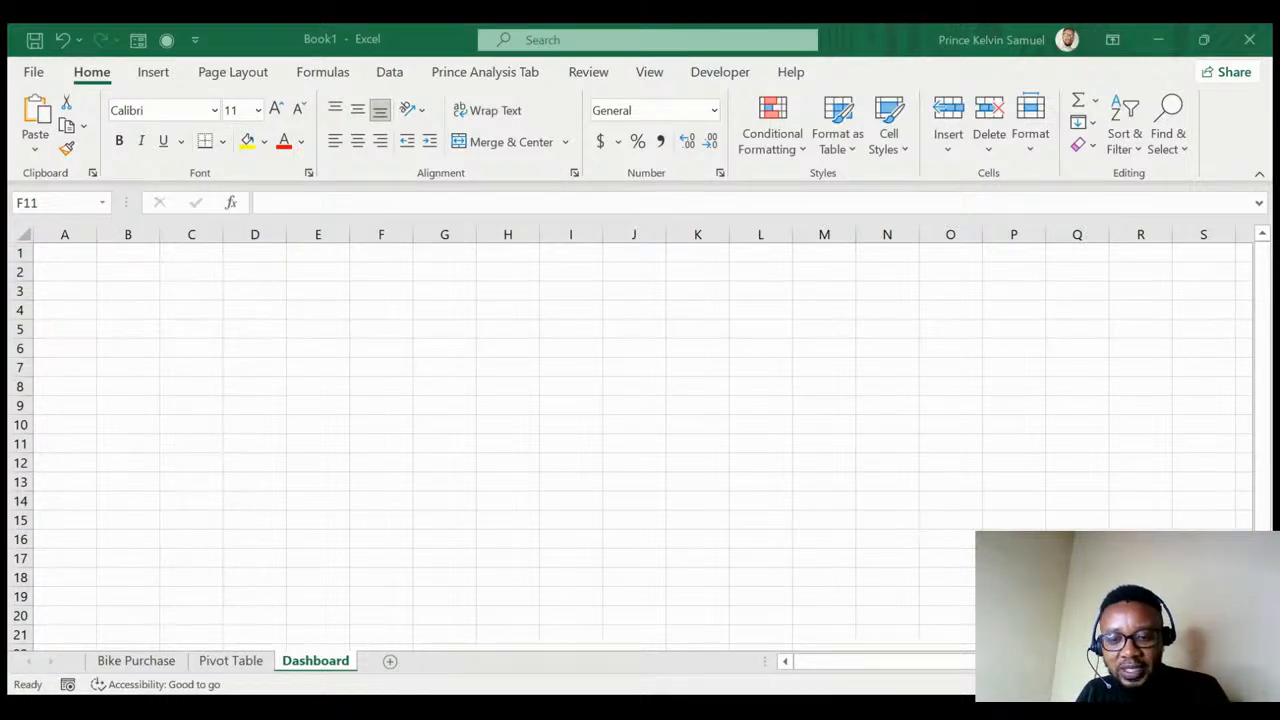
click(22, 236)
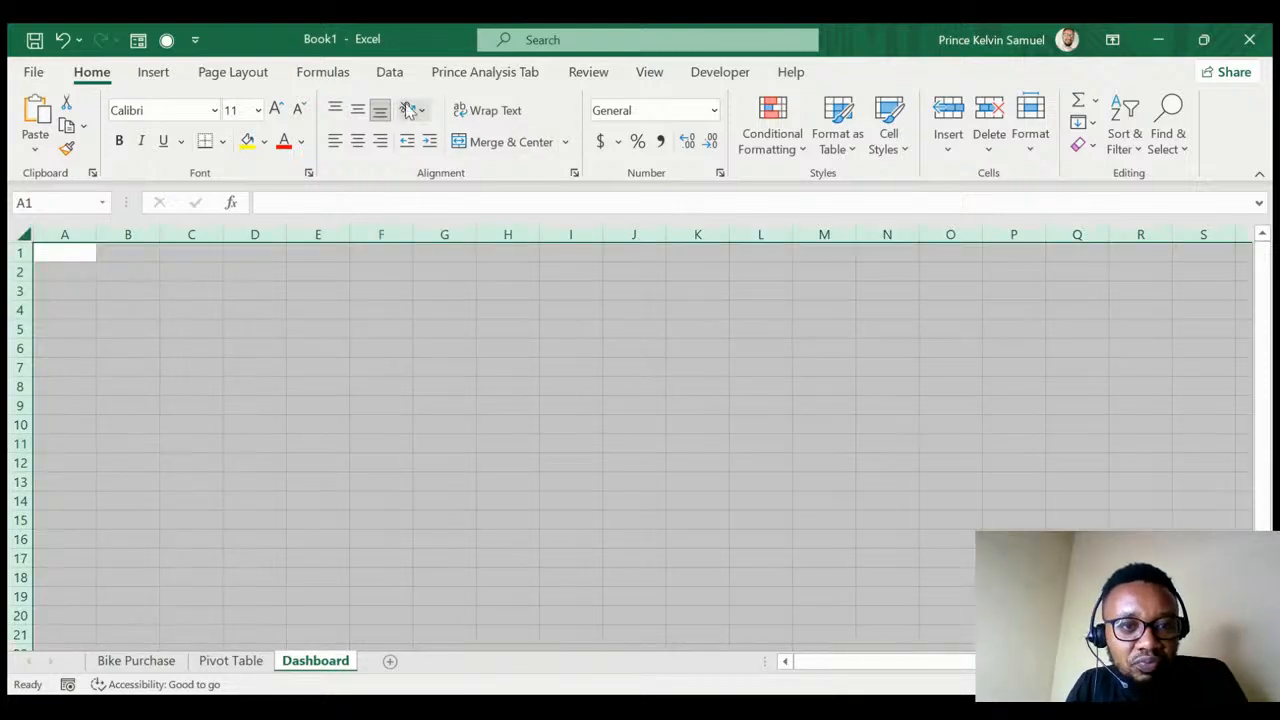
click(251, 80)
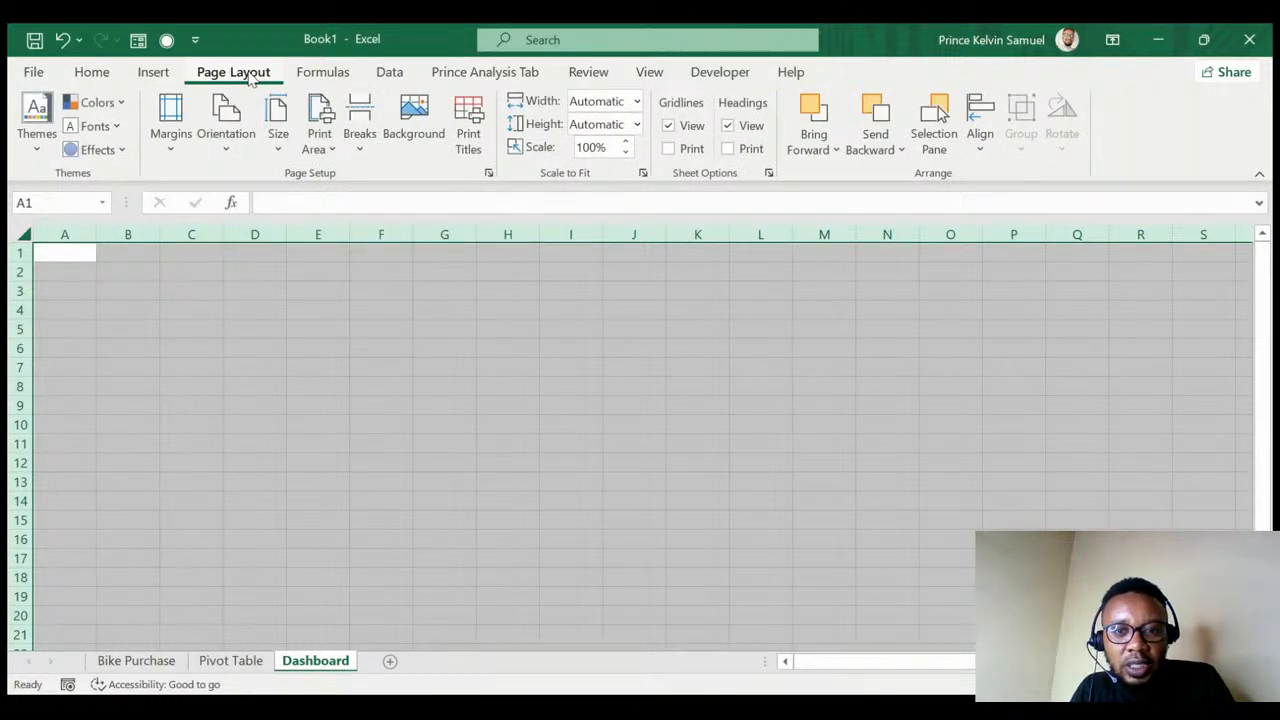
click(669, 134)
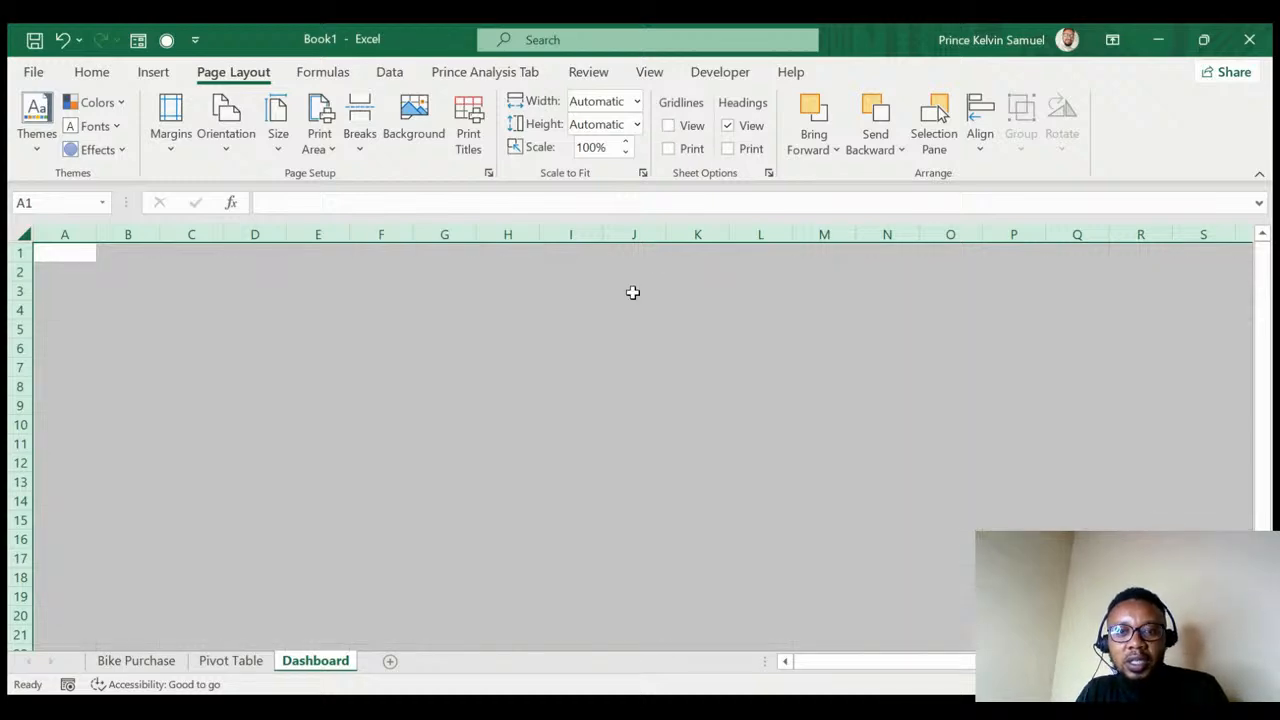
click(292, 368)
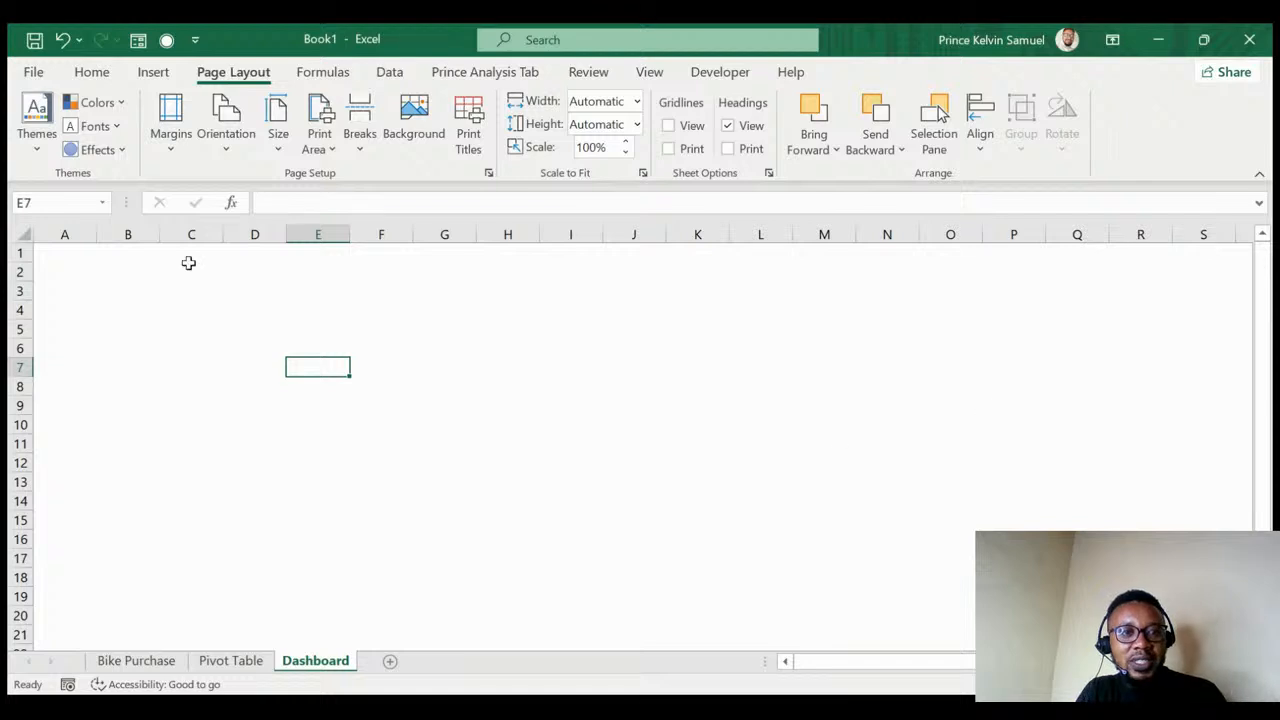
click(91, 76)
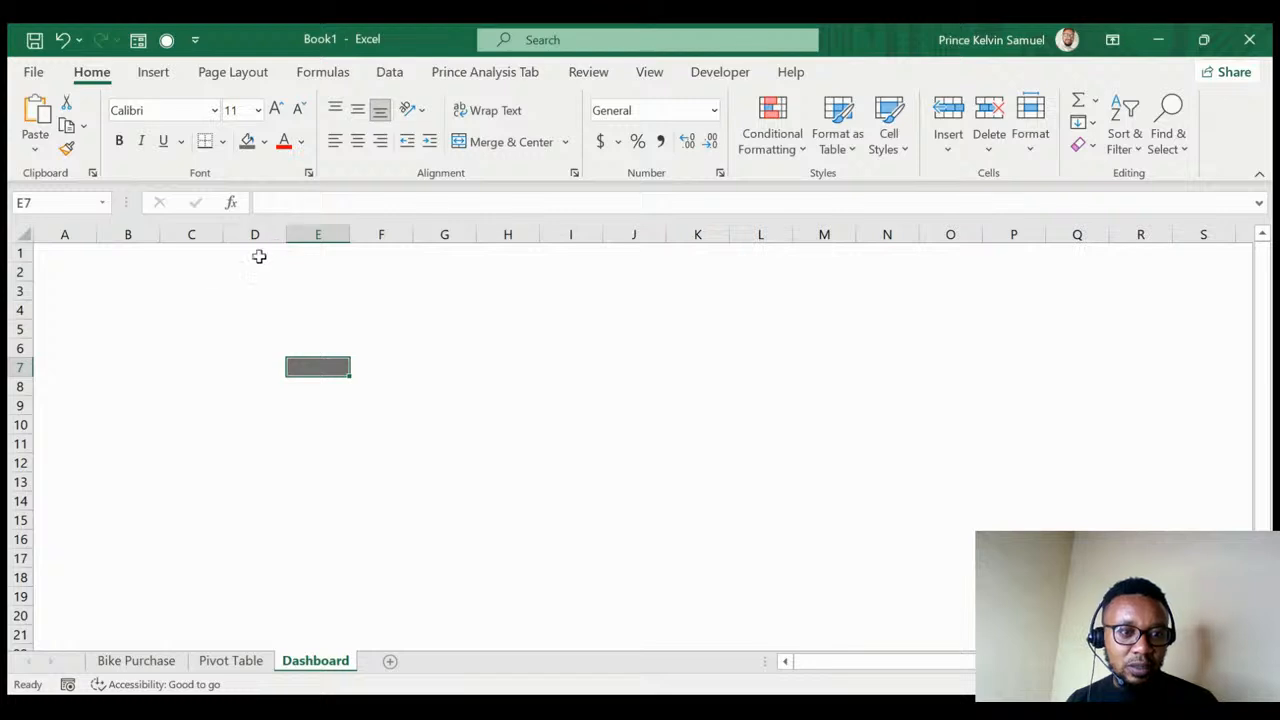
- Fill every cell of the Dashboard sheet light blue, replacing an initial dark-grey fill
click(26, 237)
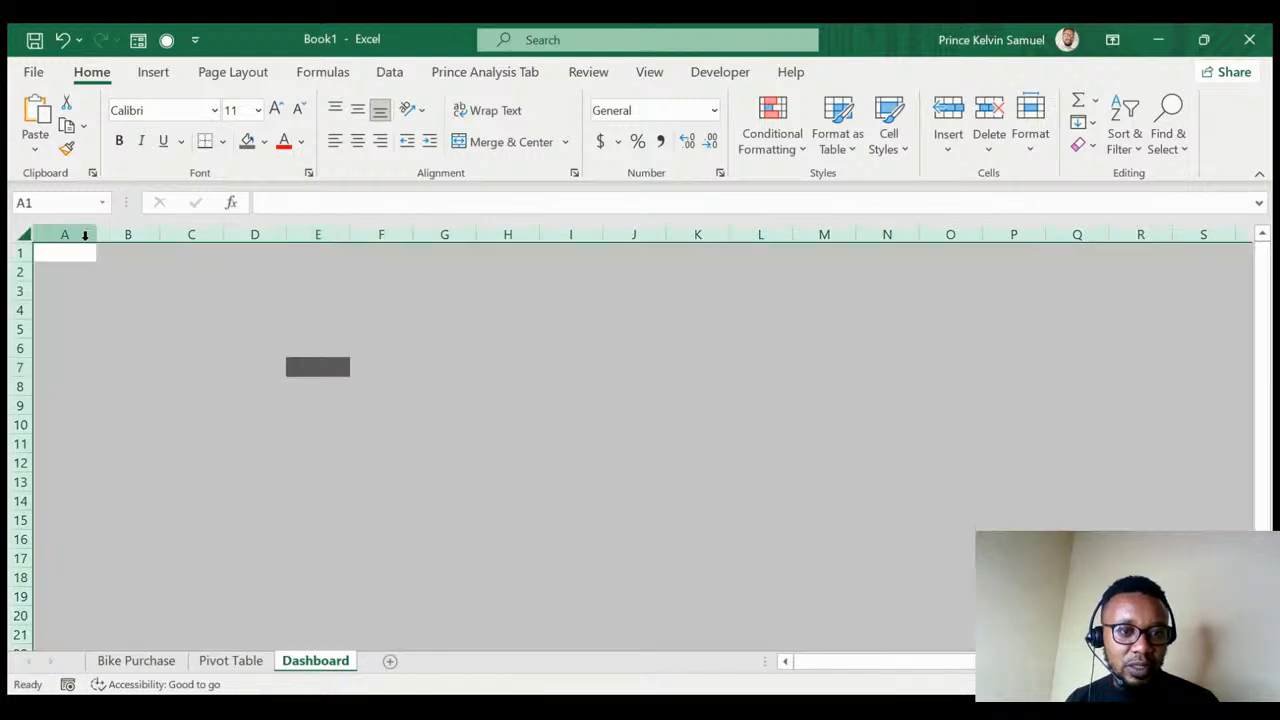
click(247, 140)
click(452, 384)
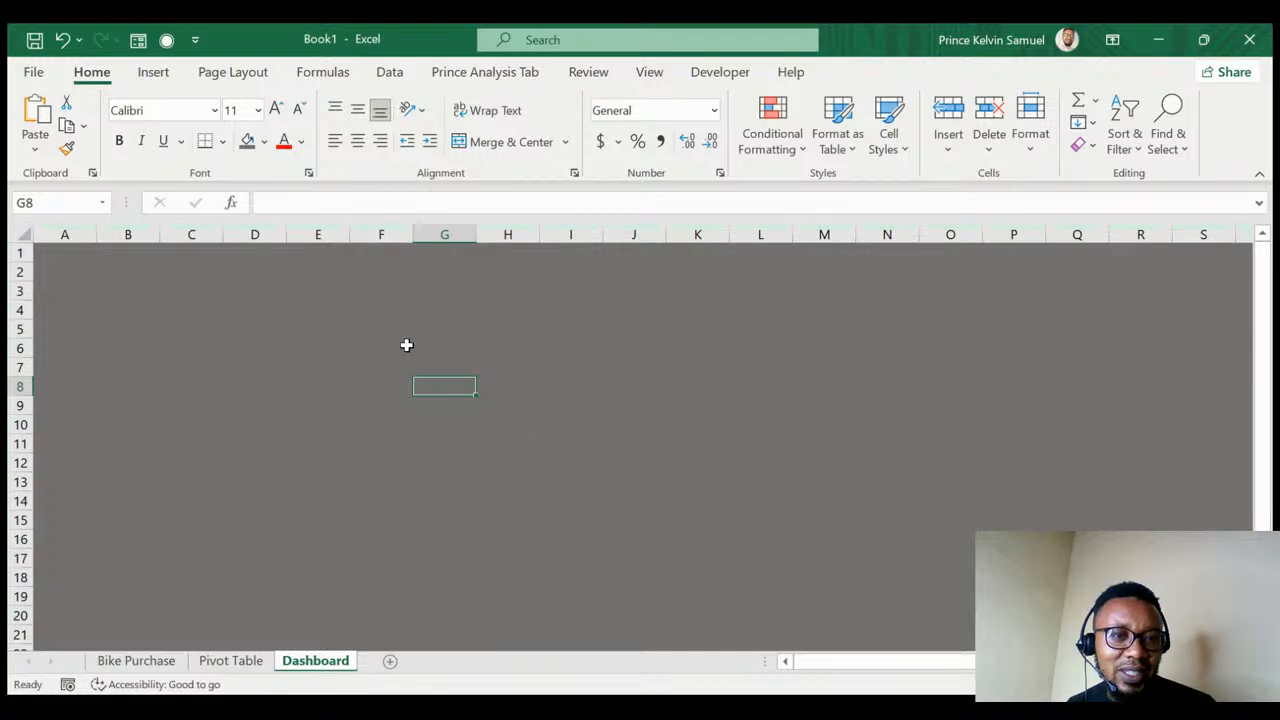
click(260, 158)
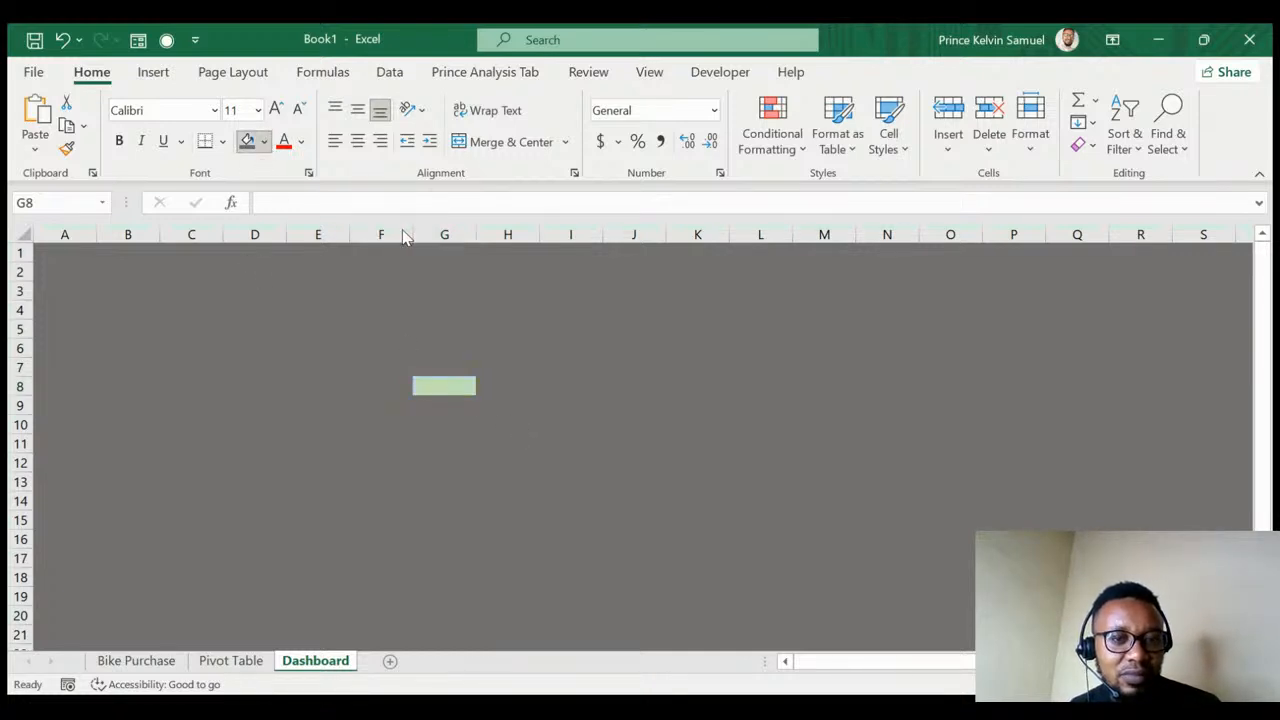
click(26, 240)
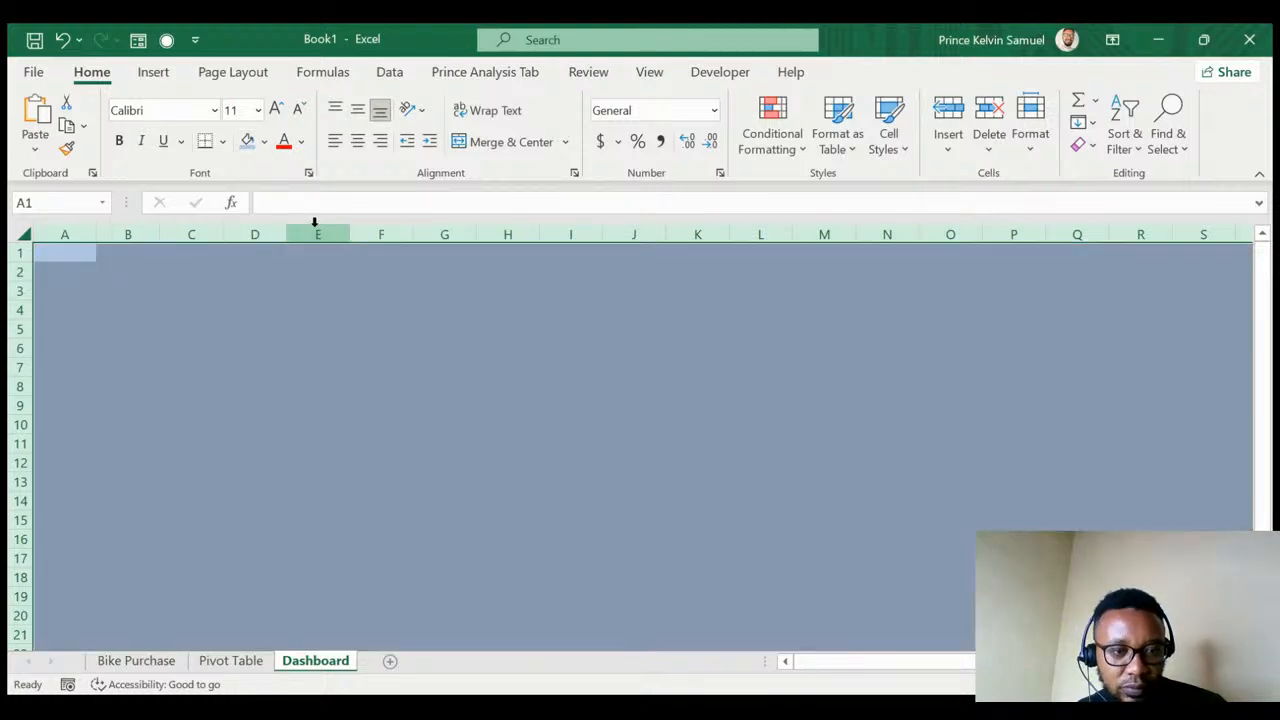
click(337, 457)
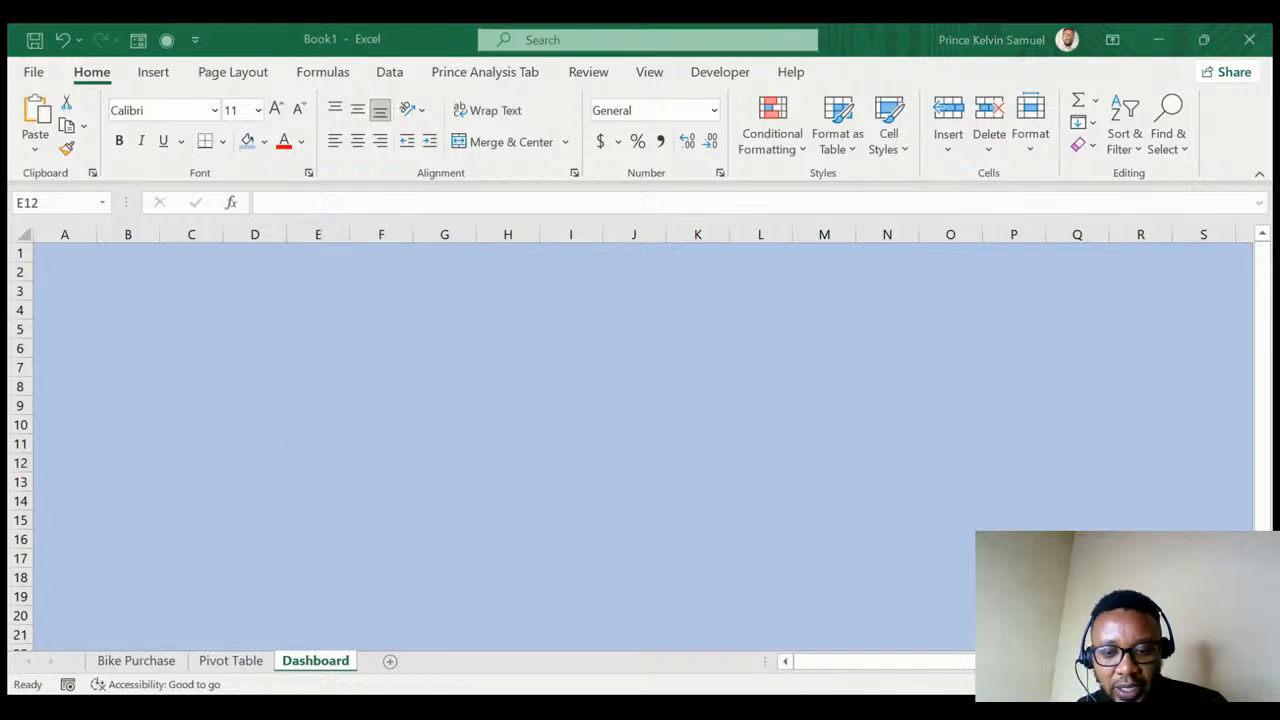
click(309, 468)
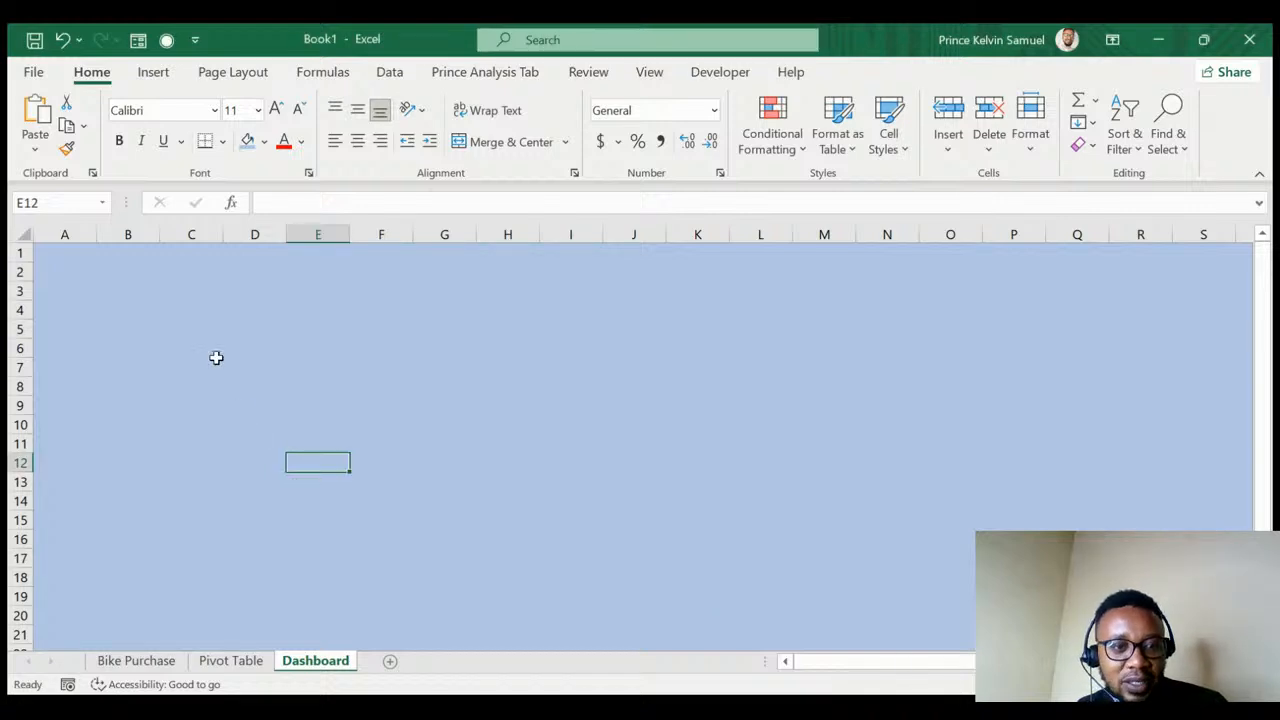
- Enter the title 'Bike Purchased Dashboard' in cell C2
click(175, 266)
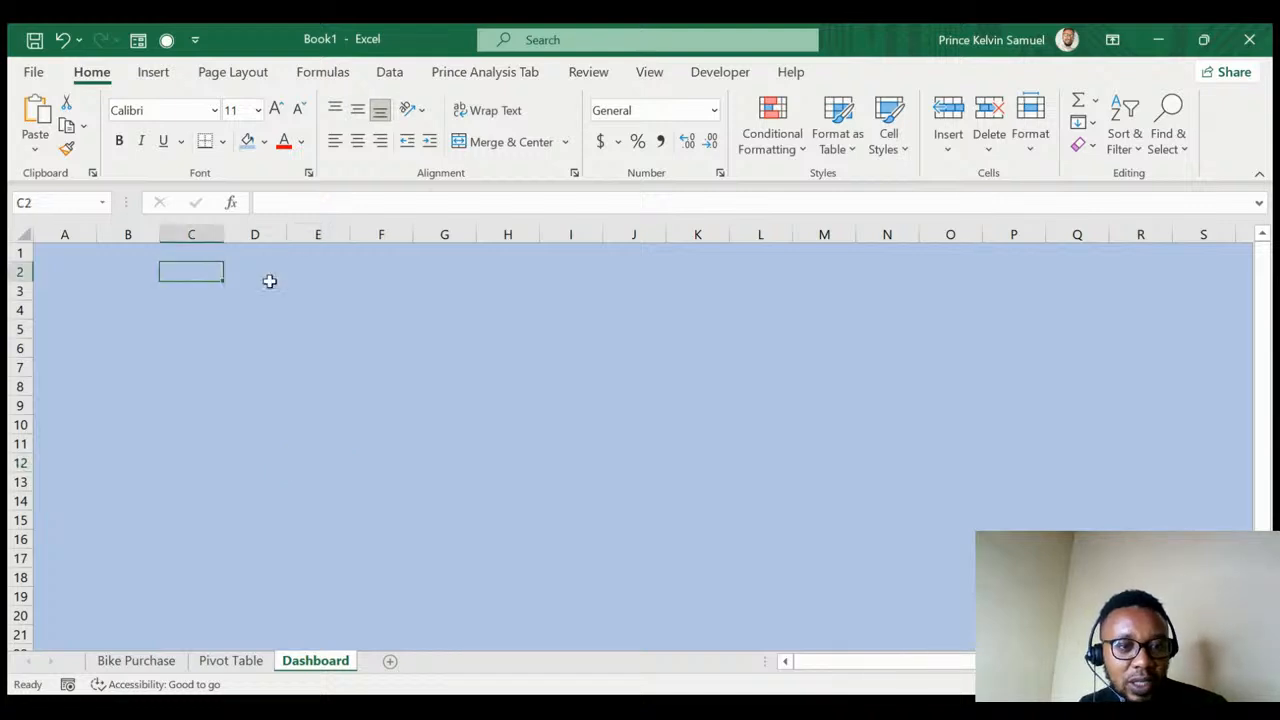
key(F2)
text(Bike )
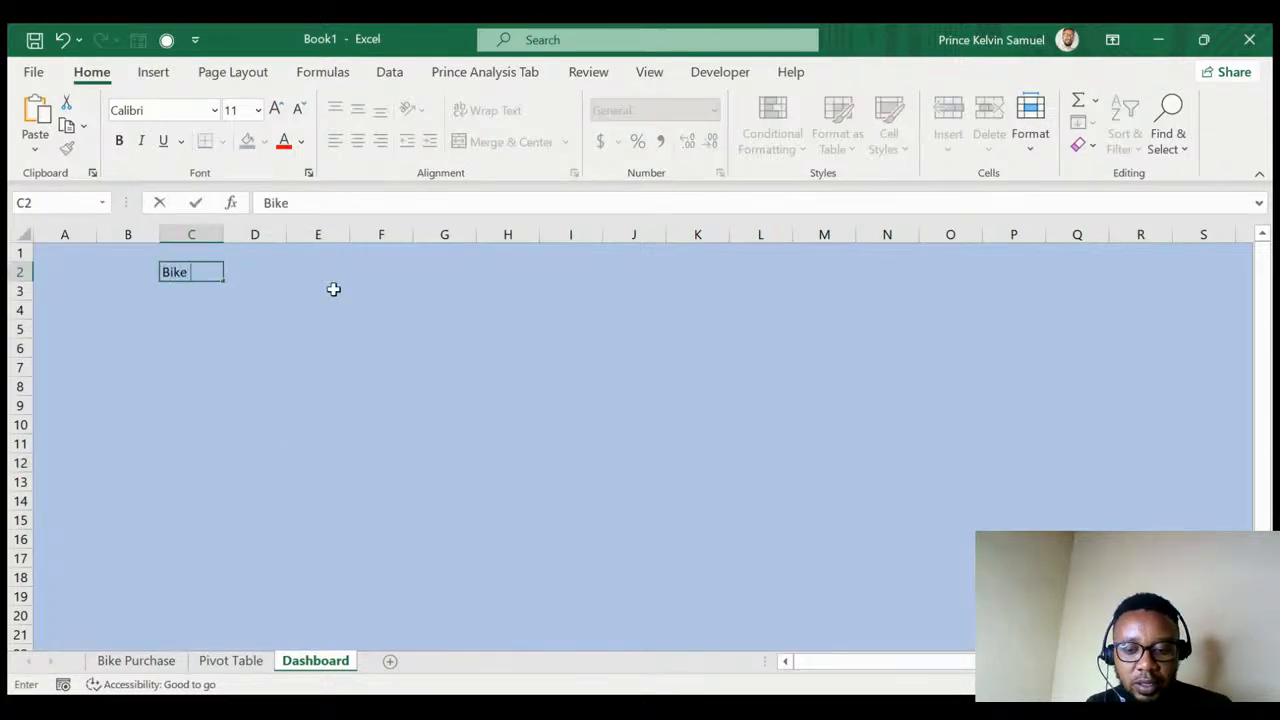
text(Purchase)
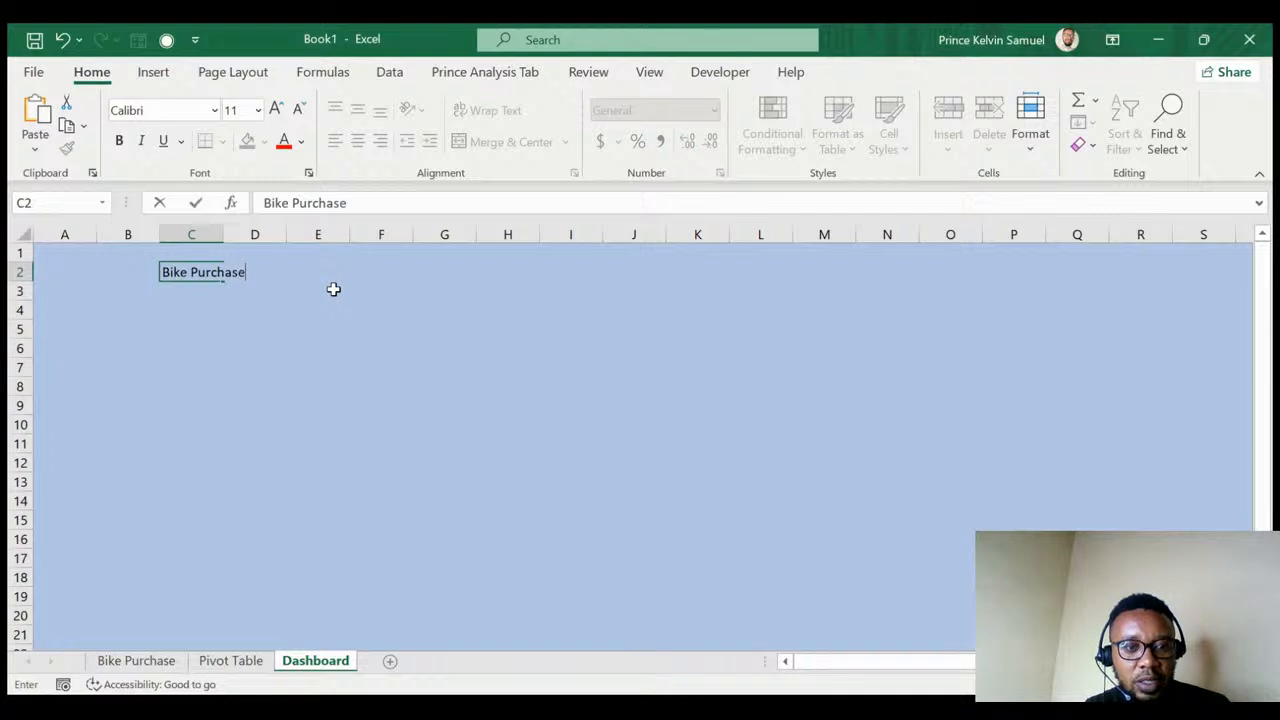
text(d Dashboar)
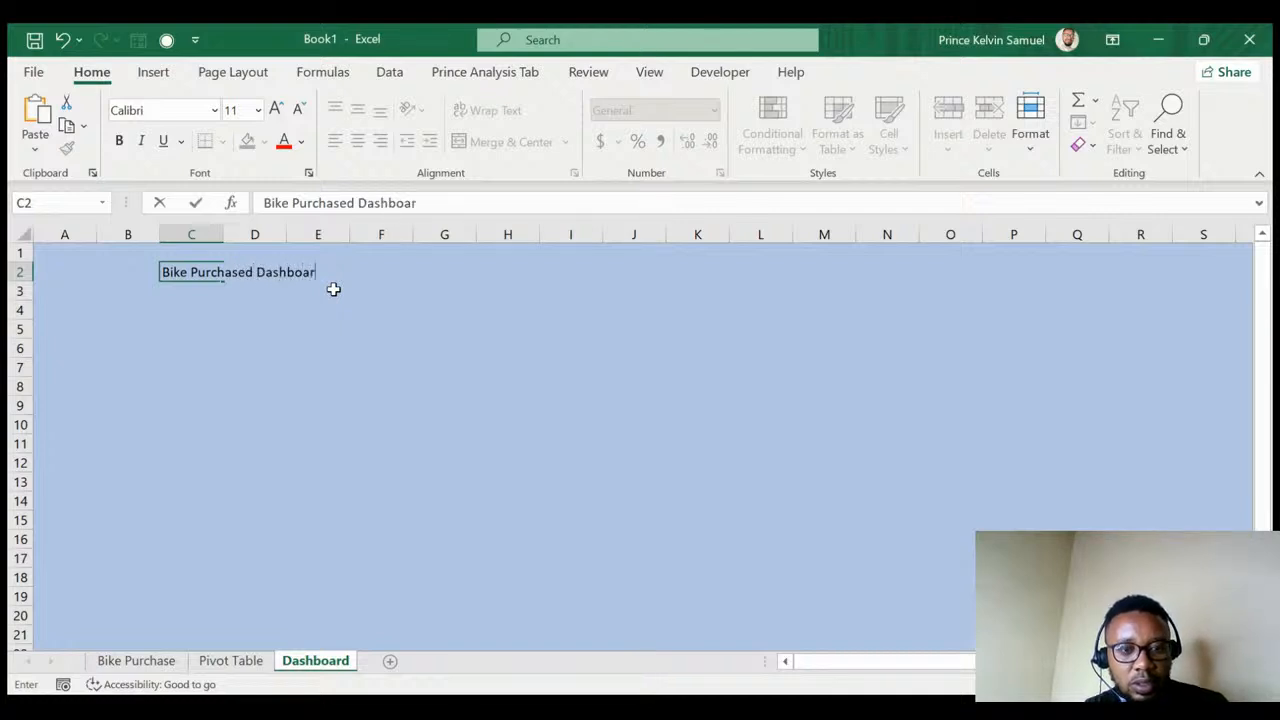
text(d)
click(226, 366)
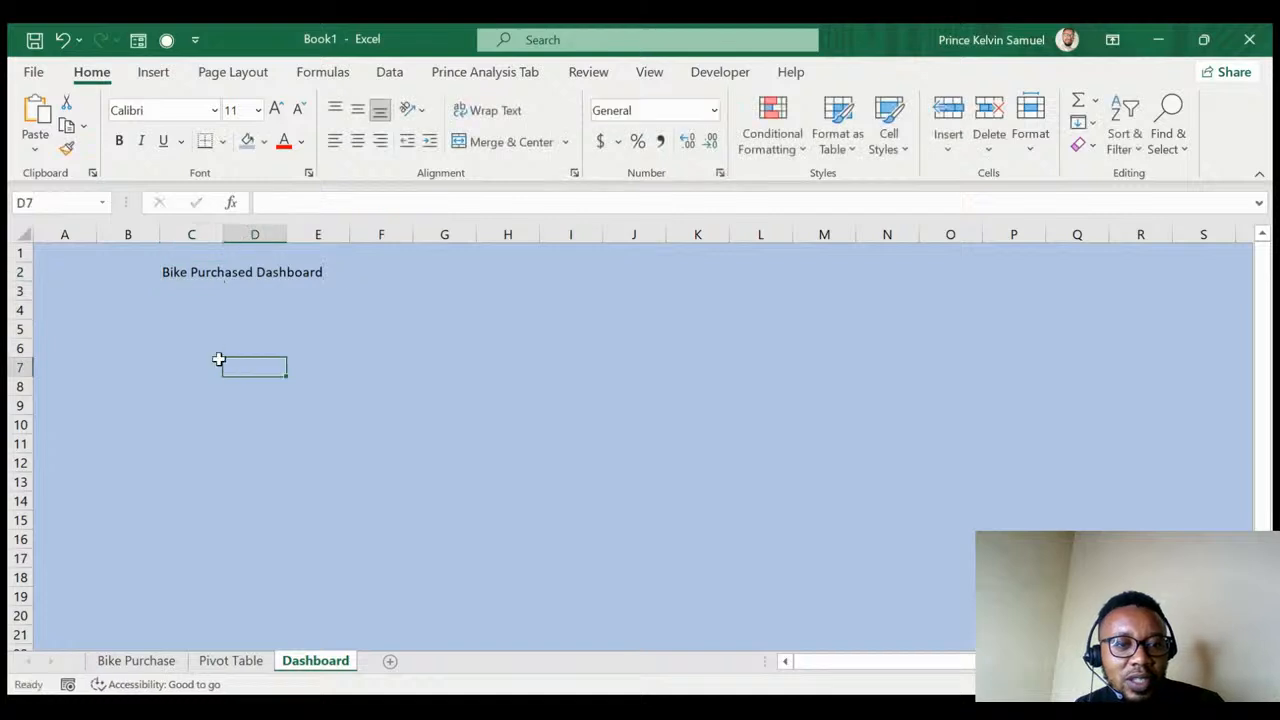
click(181, 277)
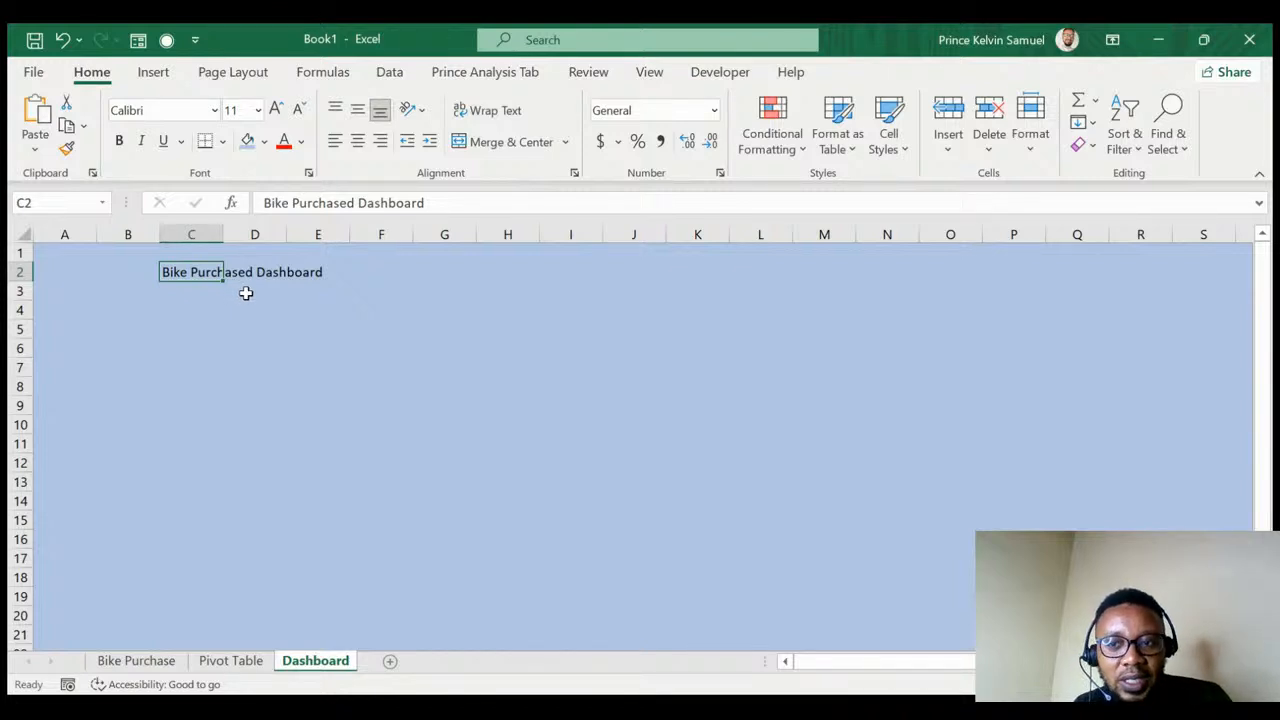
- Insert a WordArt box and paste the title copied from cell C2 into it
click(154, 74)
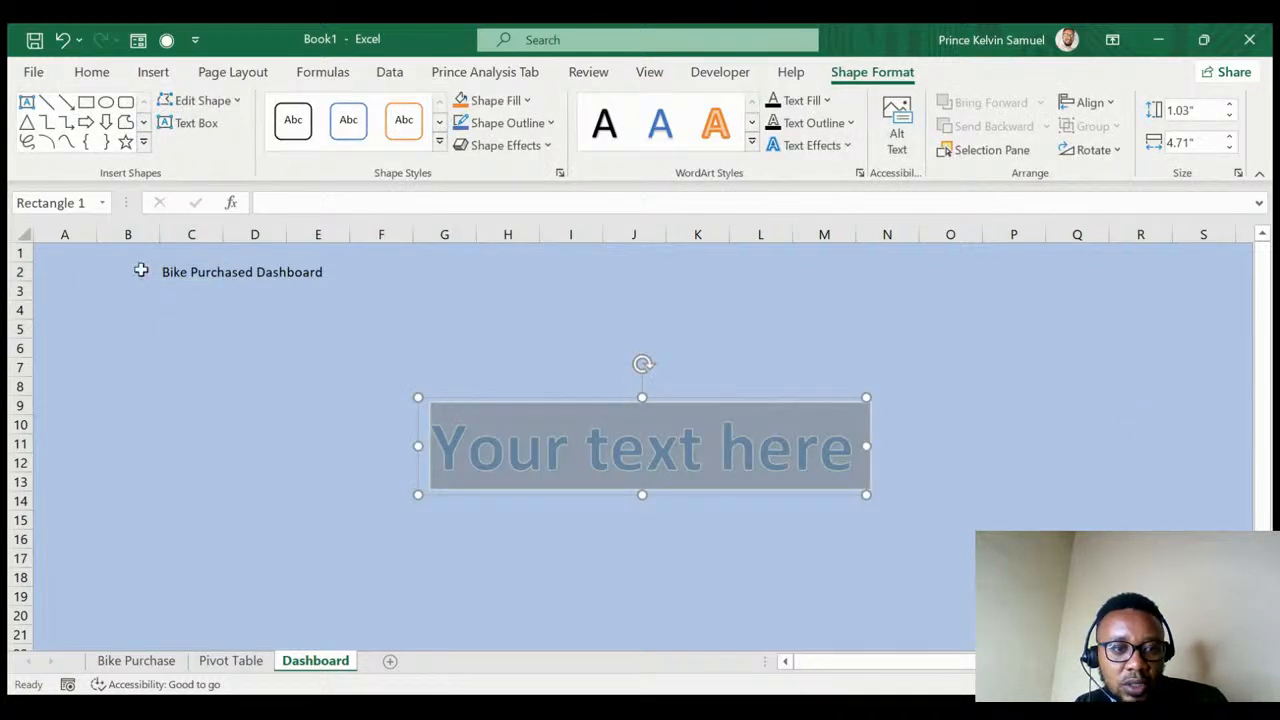
click(172, 272)
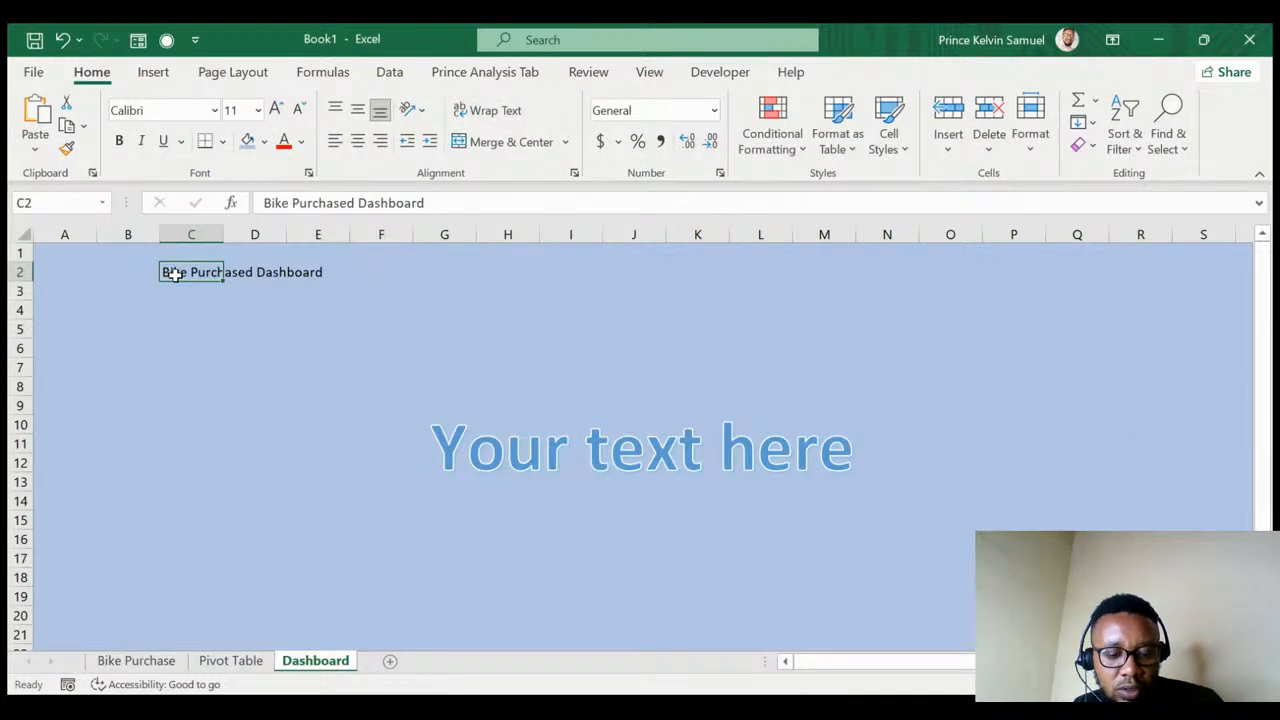
key(ctrl+c)
click(486, 452)
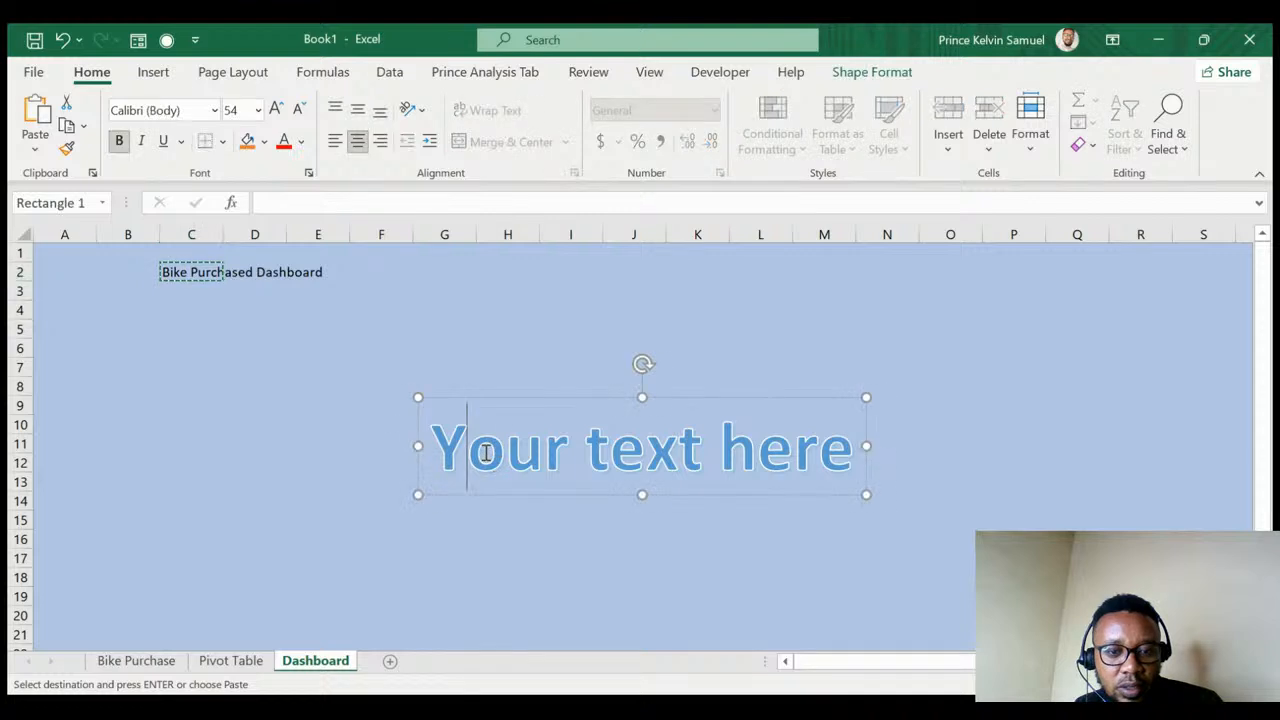
key(ctrl+a)
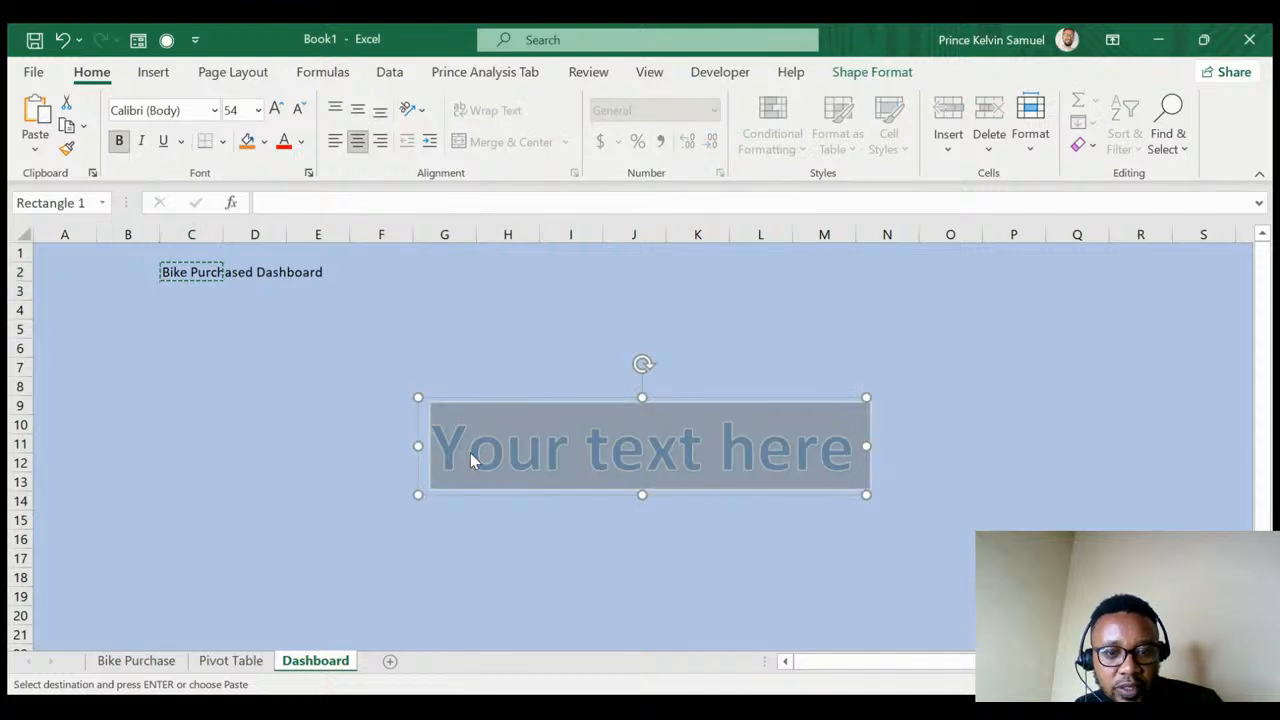
key(ctrl+v)
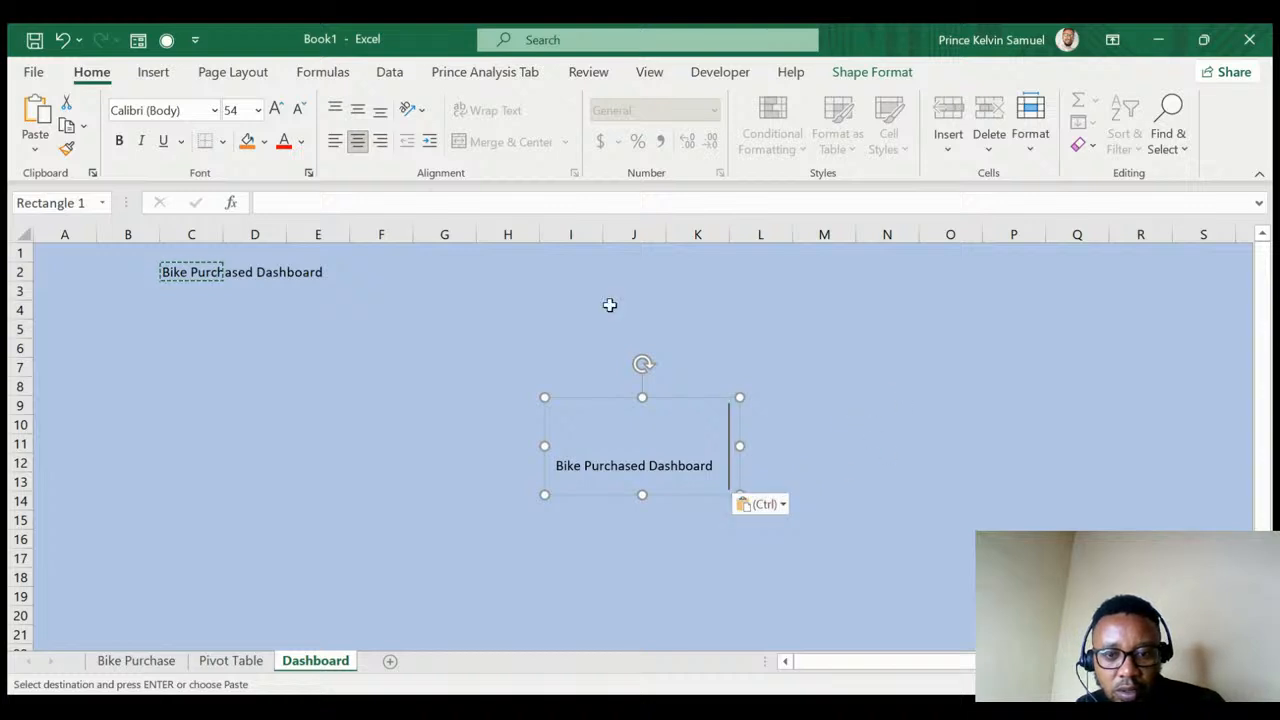
click(567, 291)
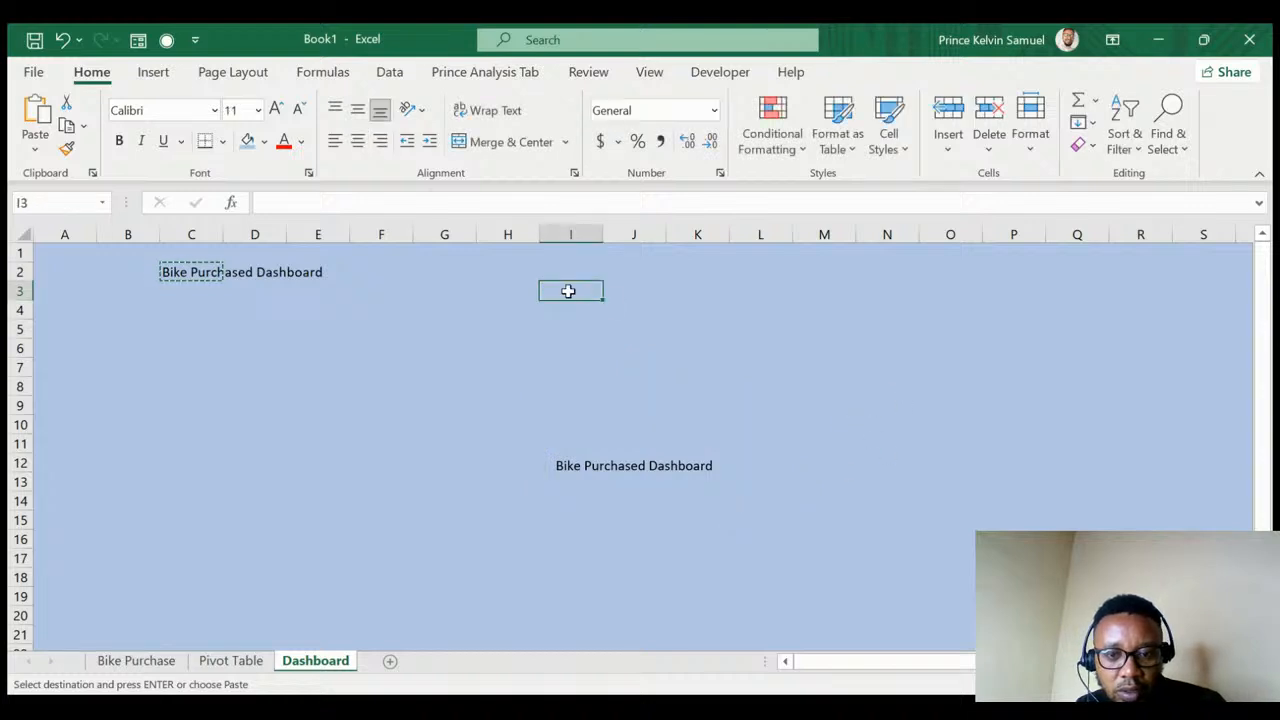
- Retype the WordArt text as 'Bike Purchased Dashboard'
click(586, 468)
click(594, 468)
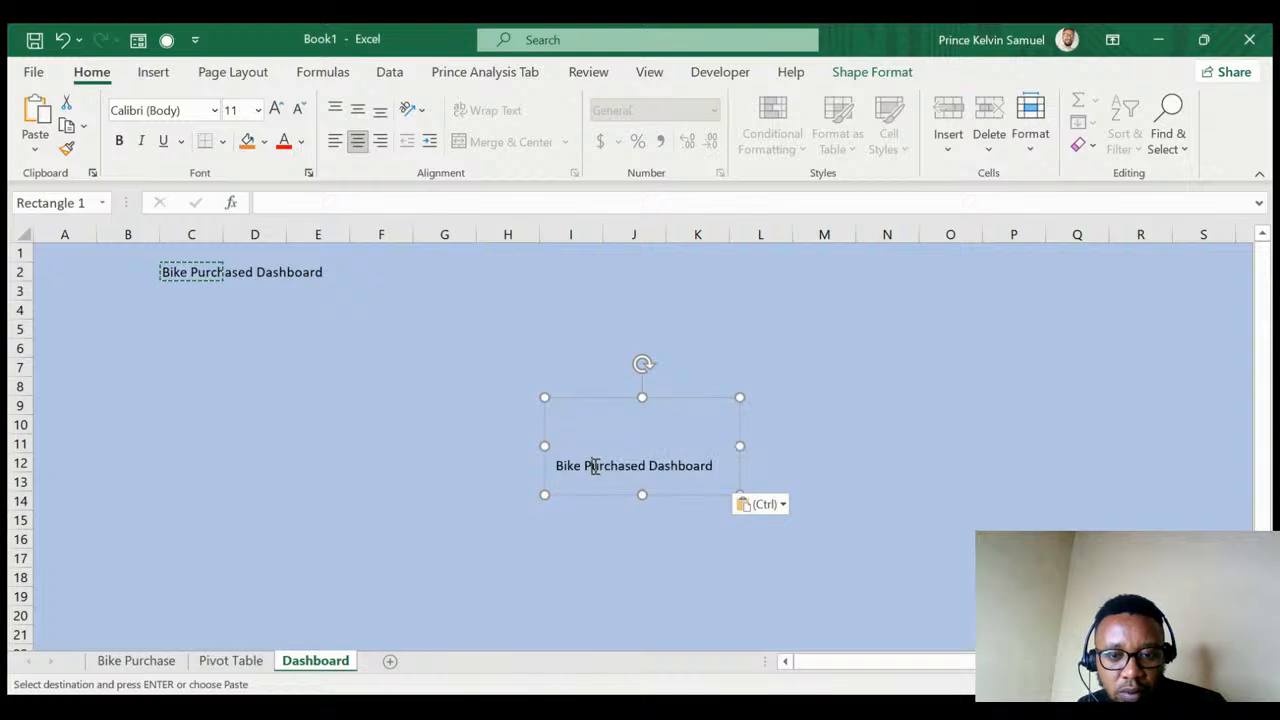
click(590, 469)
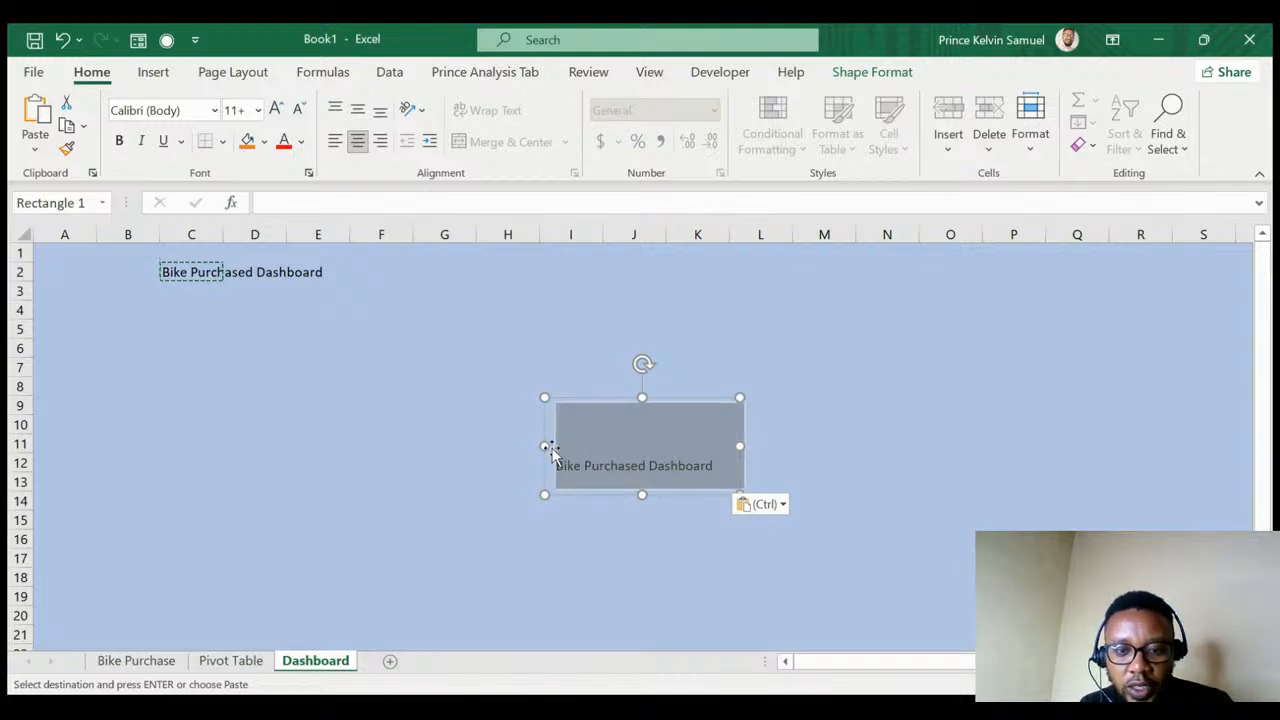
click(549, 448)
text(Bike)
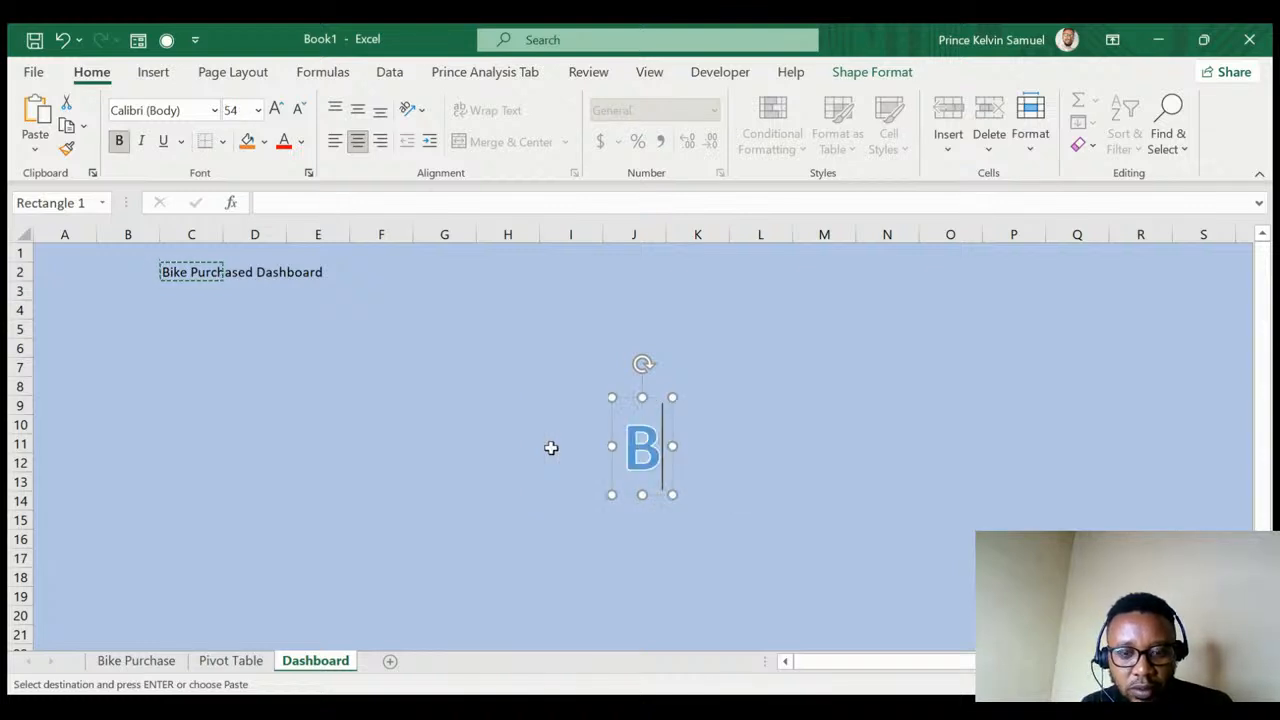
text(Pu)
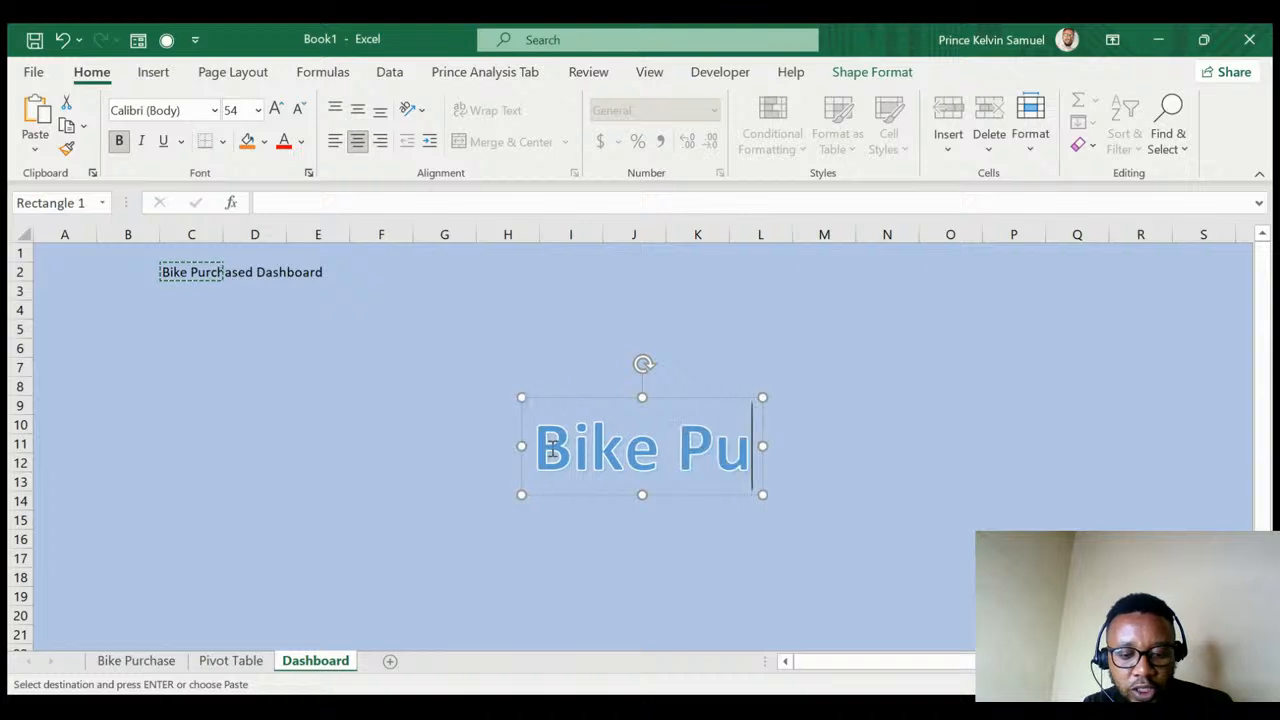
text(rchased Das)
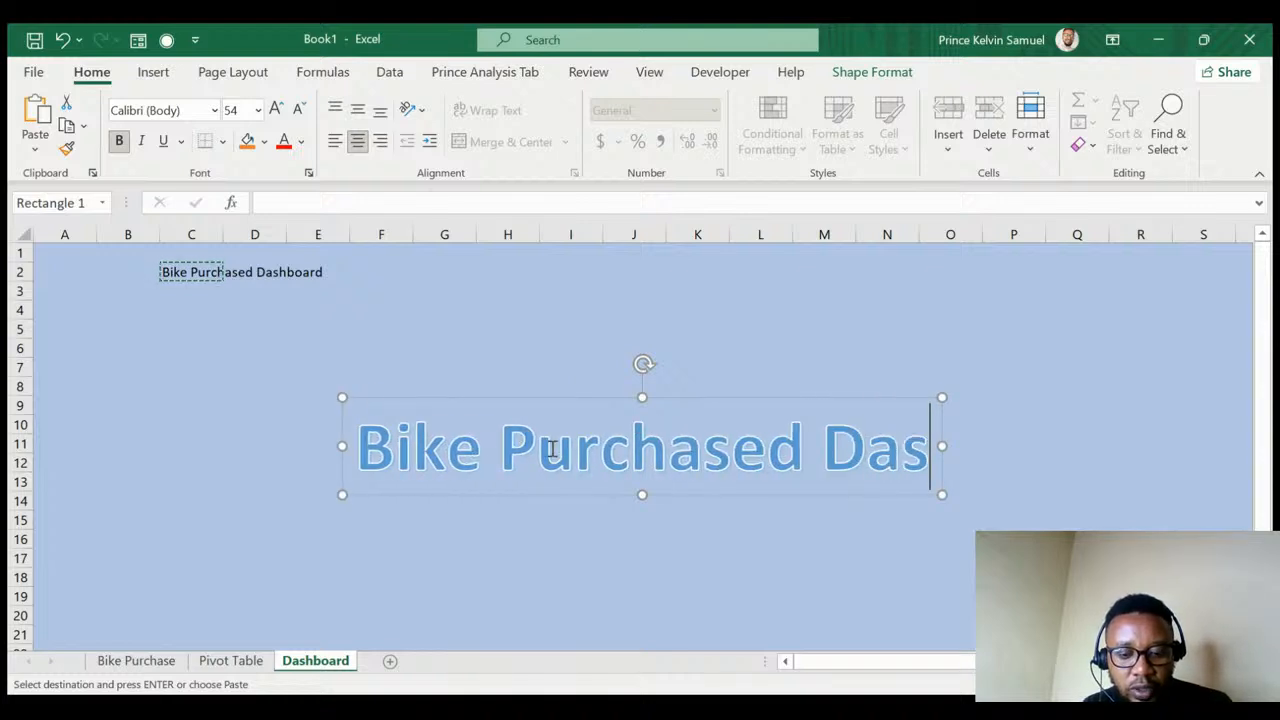
text(hboard)
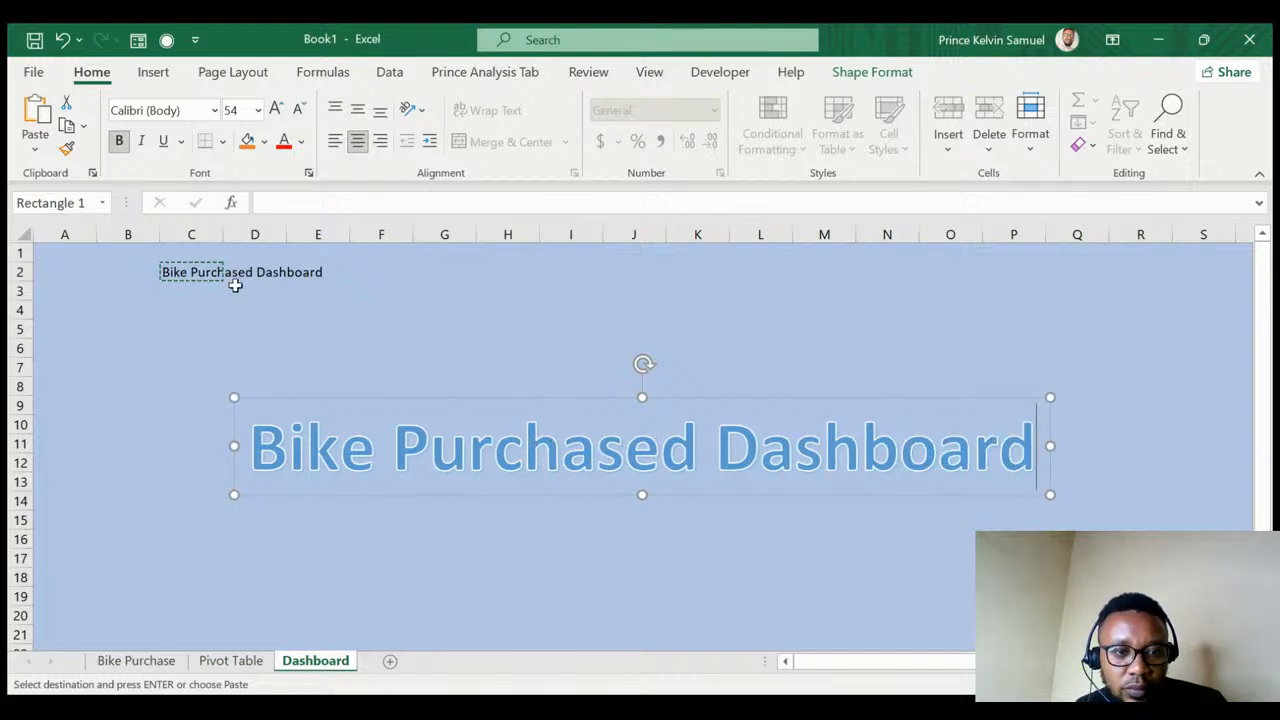
click(282, 312)
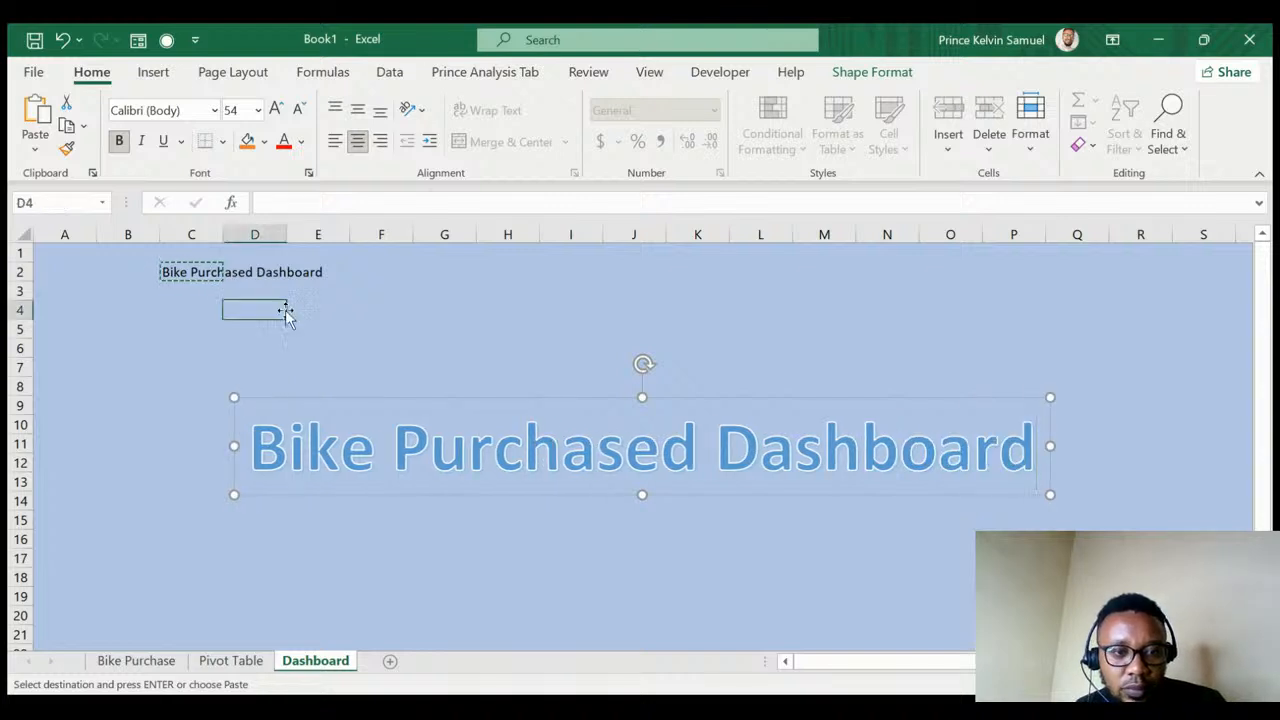
- Clear the plain title from cells B2:F2, leaving only the WordArt title
click(148, 271)
drag(136, 271, 354, 269)
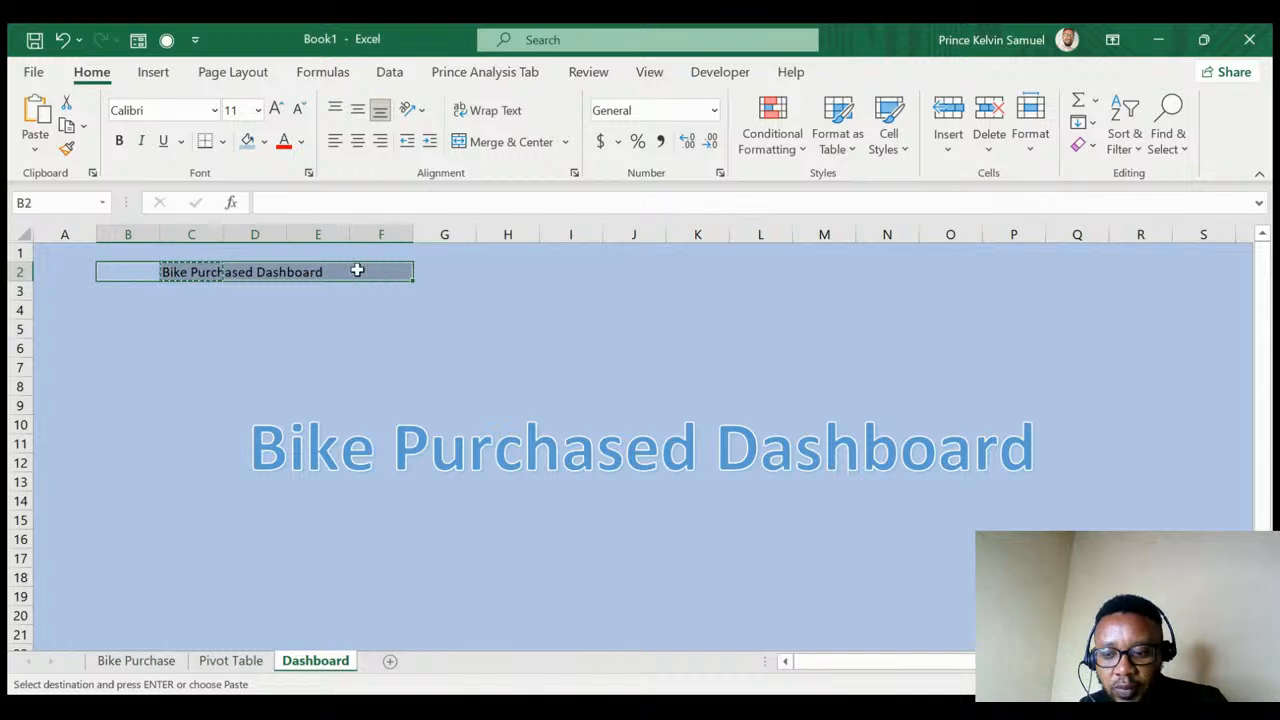
key(Delete)
click(378, 329)
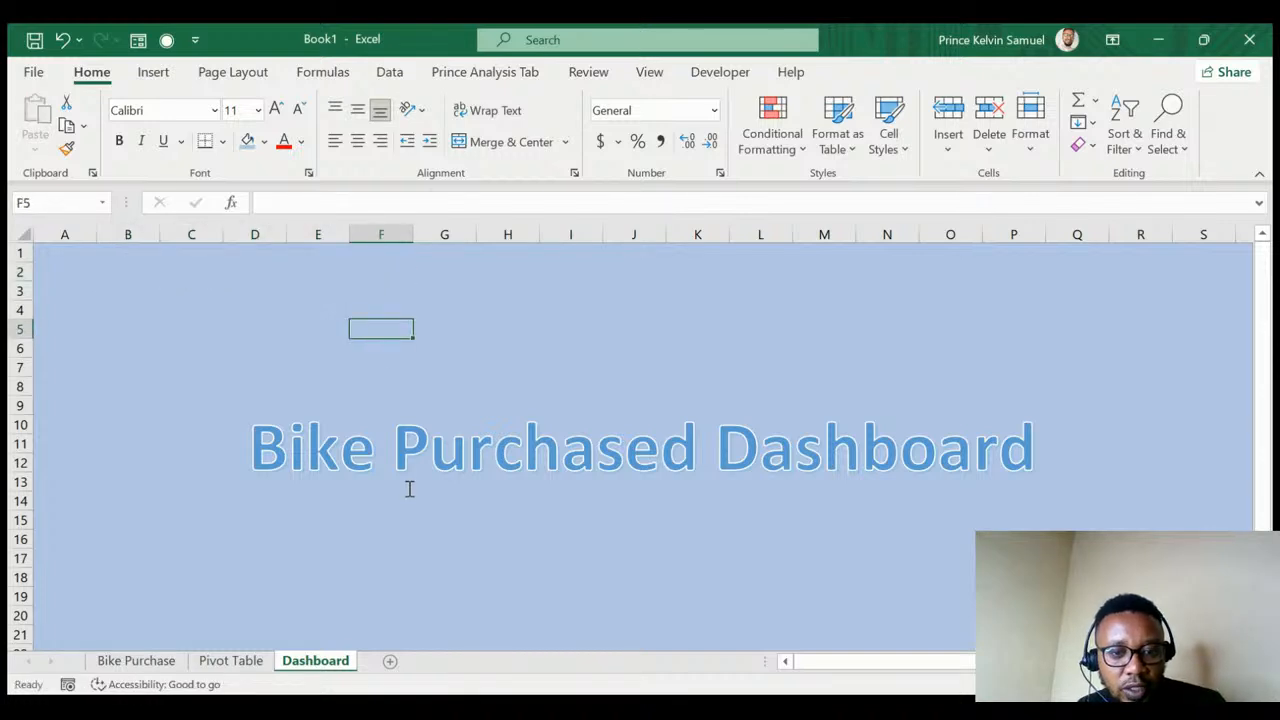
click(488, 462)
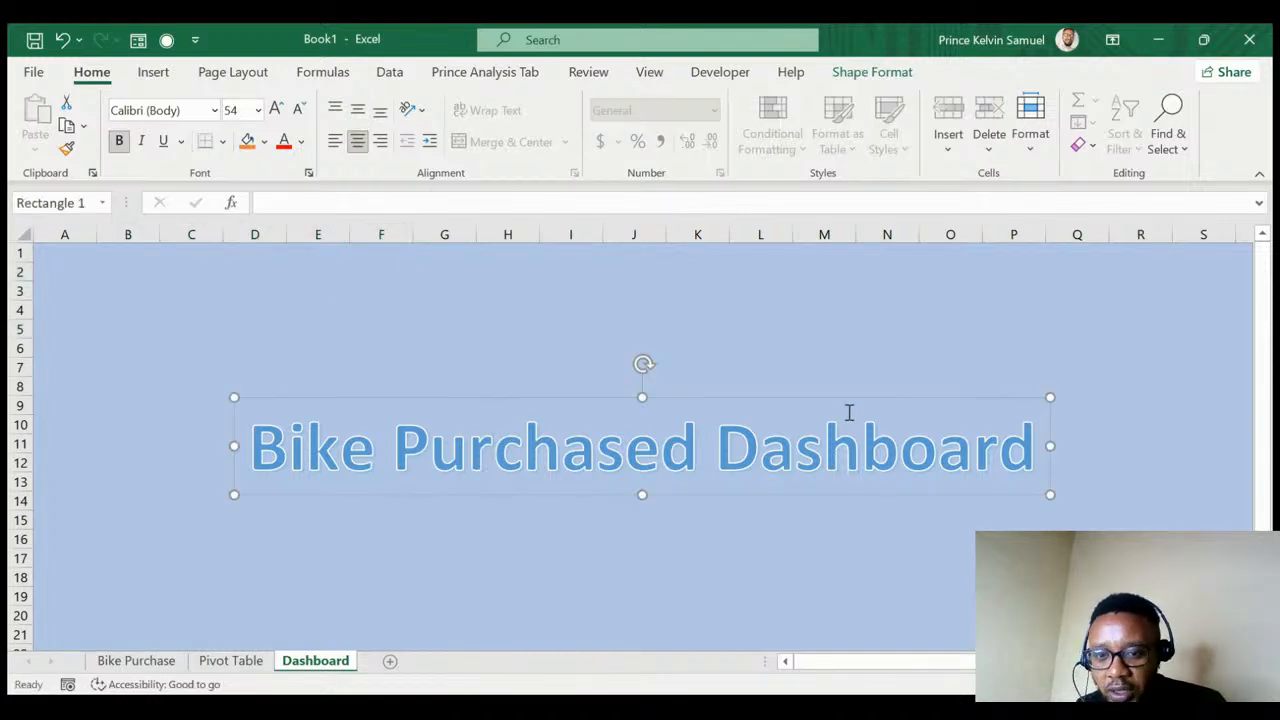
- Move the title box to the top-left and resize it to span rows 2–6
drag(829, 403, 704, 253)
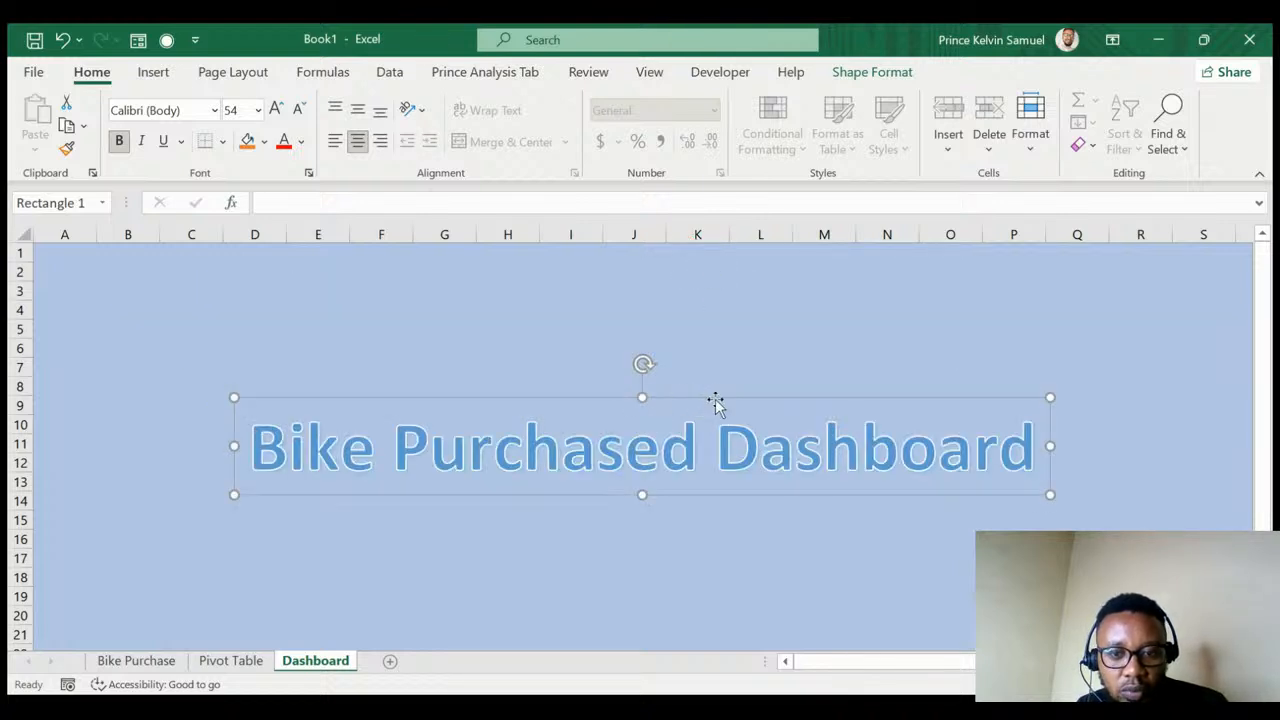
drag(714, 400, 549, 272)
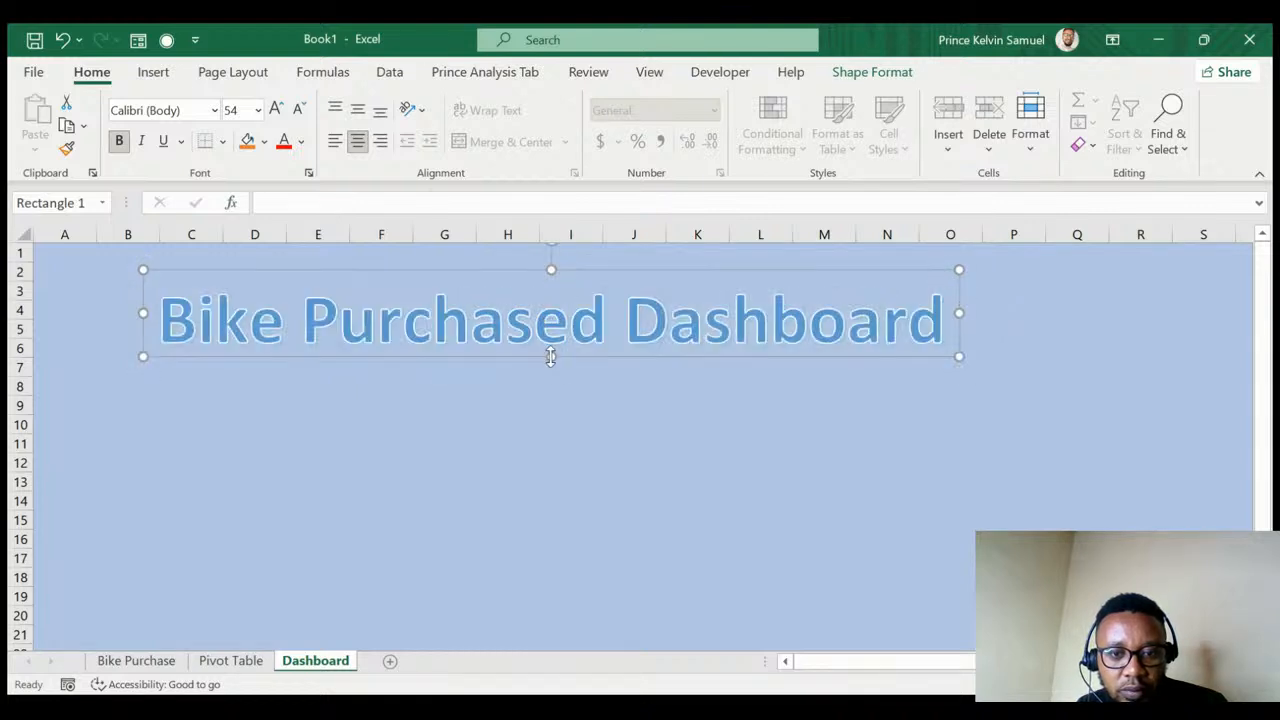
drag(551, 356, 551, 340)
drag(574, 274, 548, 253)
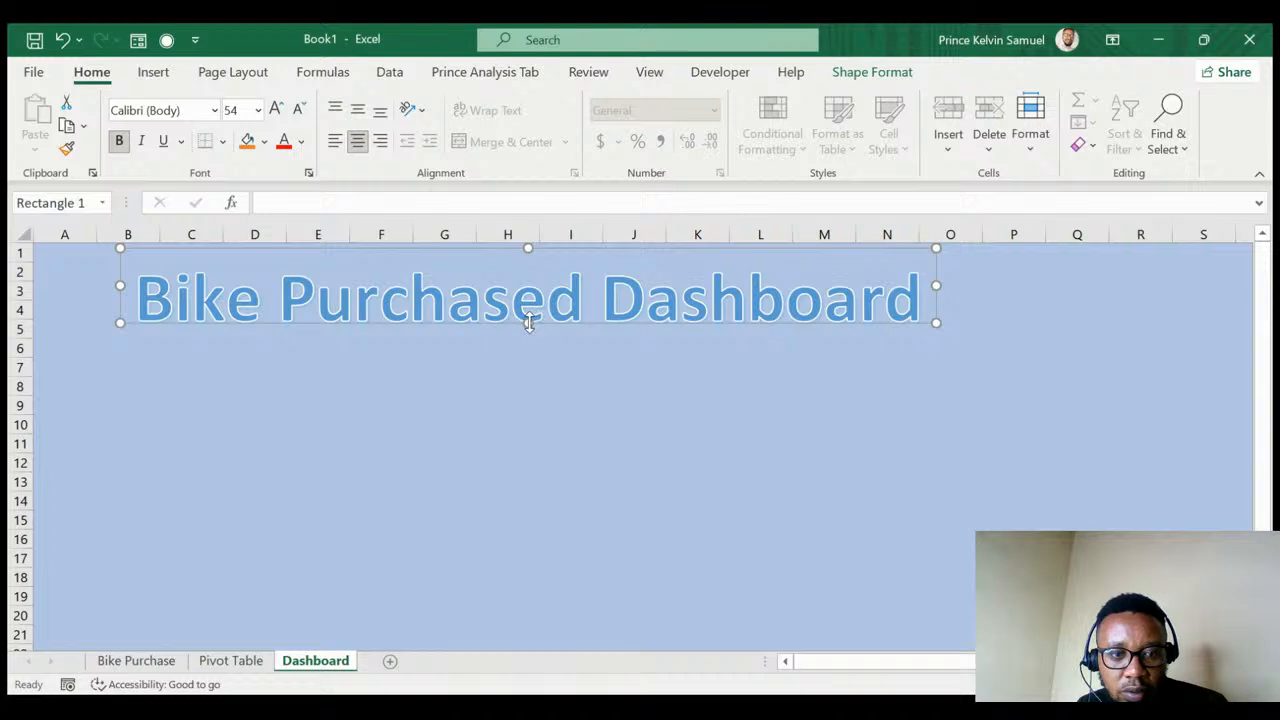
drag(529, 322, 526, 326)
drag(527, 249, 527, 266)
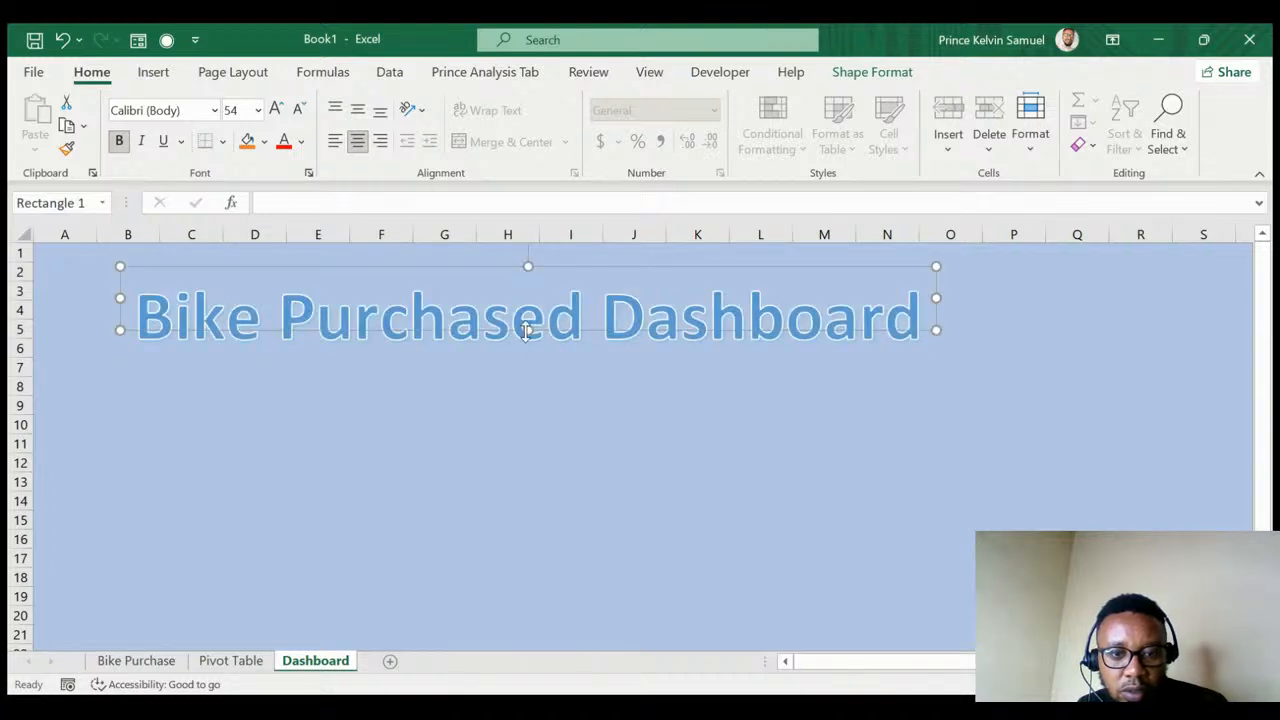
drag(526, 331, 527, 350)
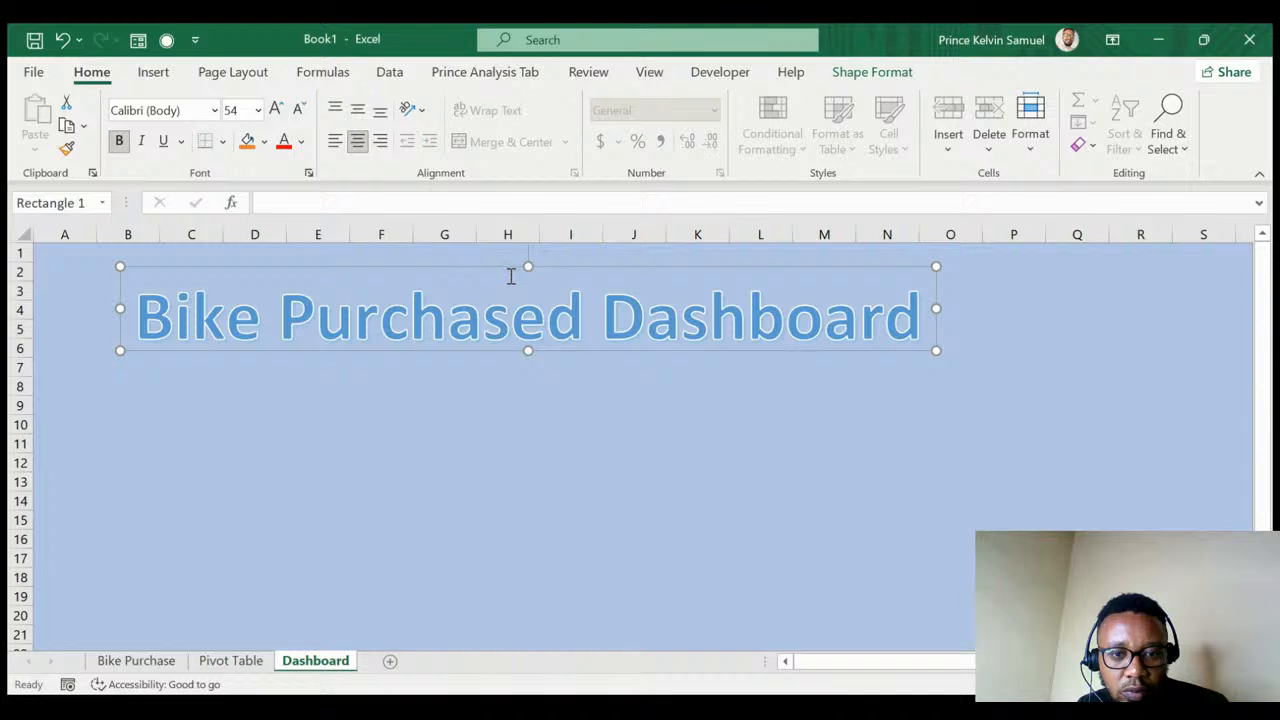
drag(486, 266, 485, 257)
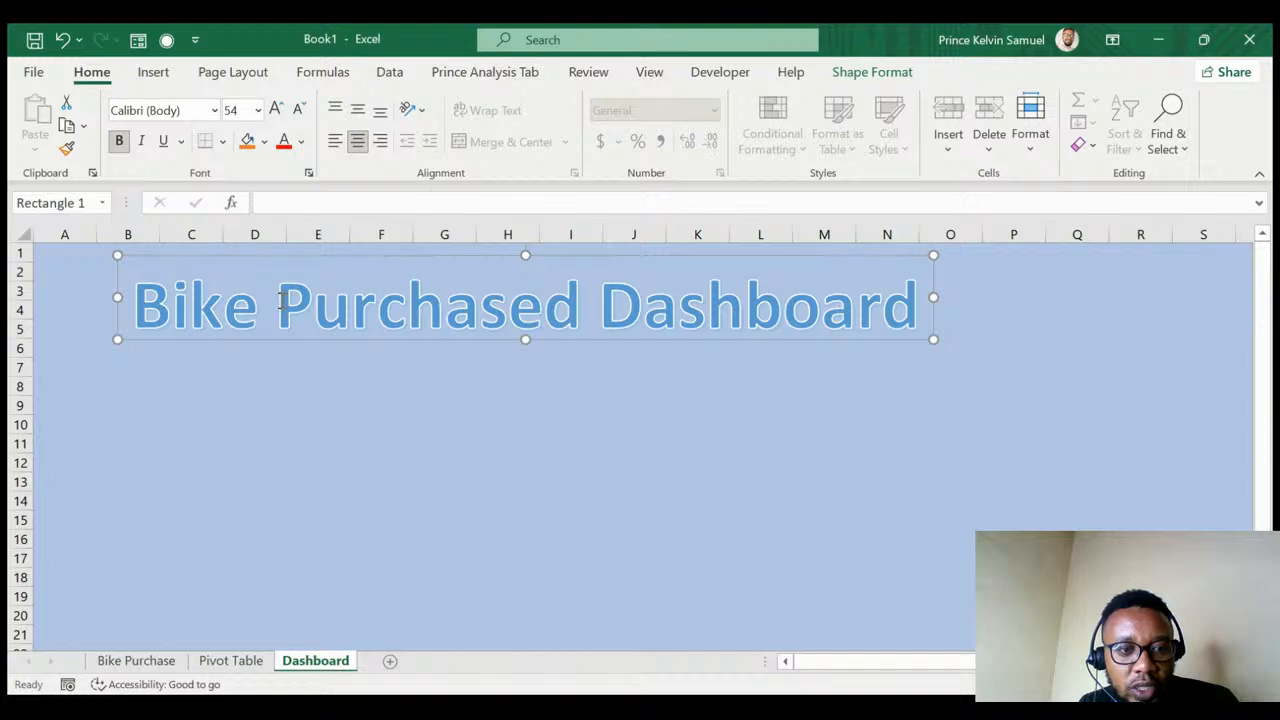
- Give the Bike Purchased Dashboard title a dark navy fill, then return to the Pivot Table sheet
triple_click(224, 303)
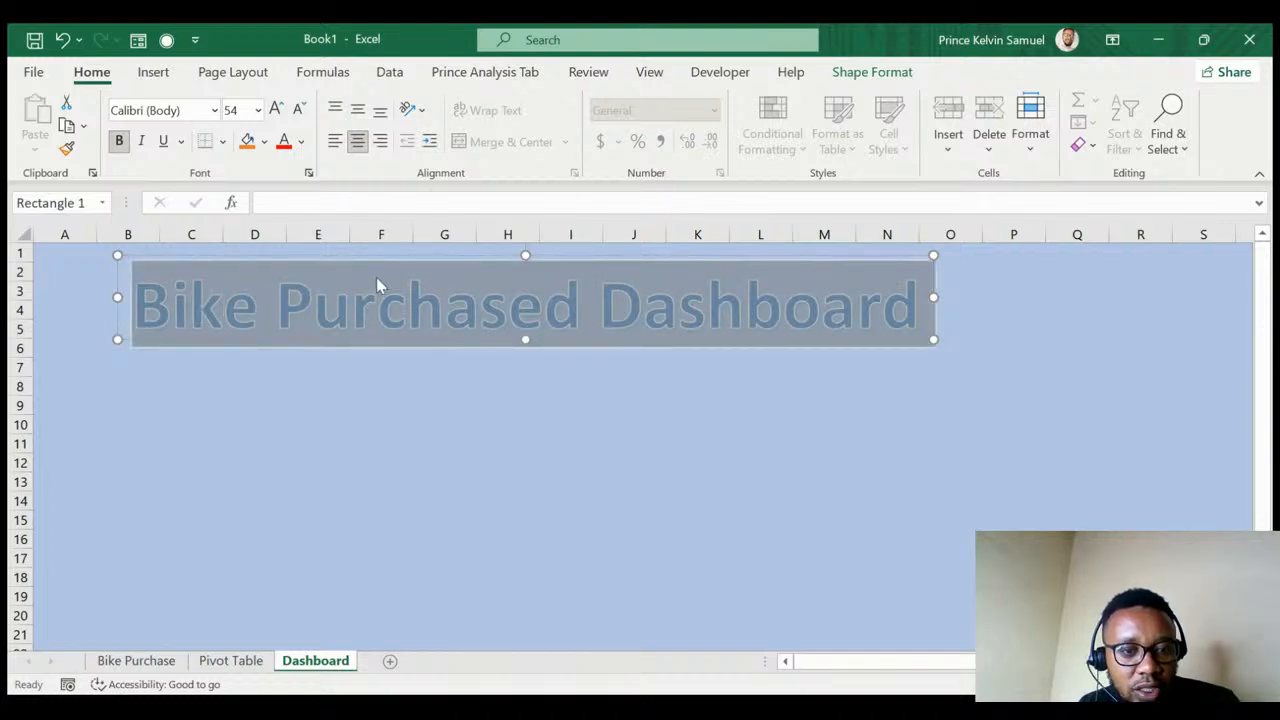
click(266, 148)
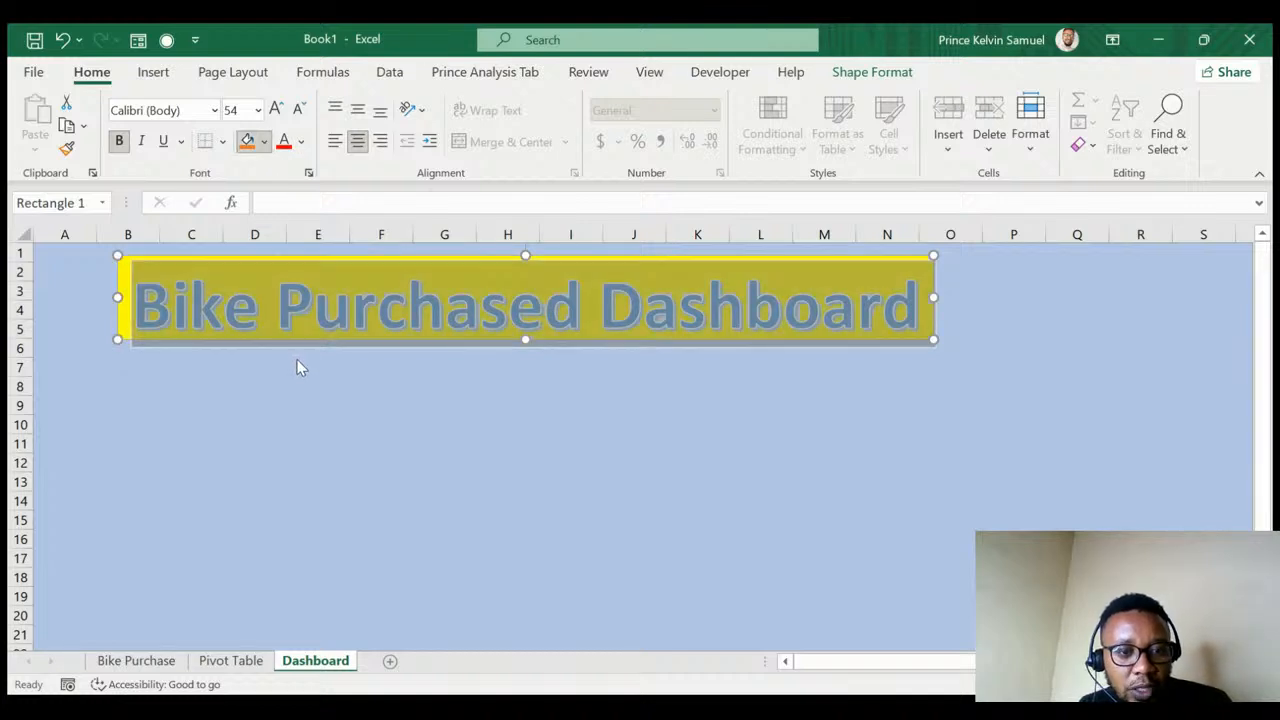
key(Escape)
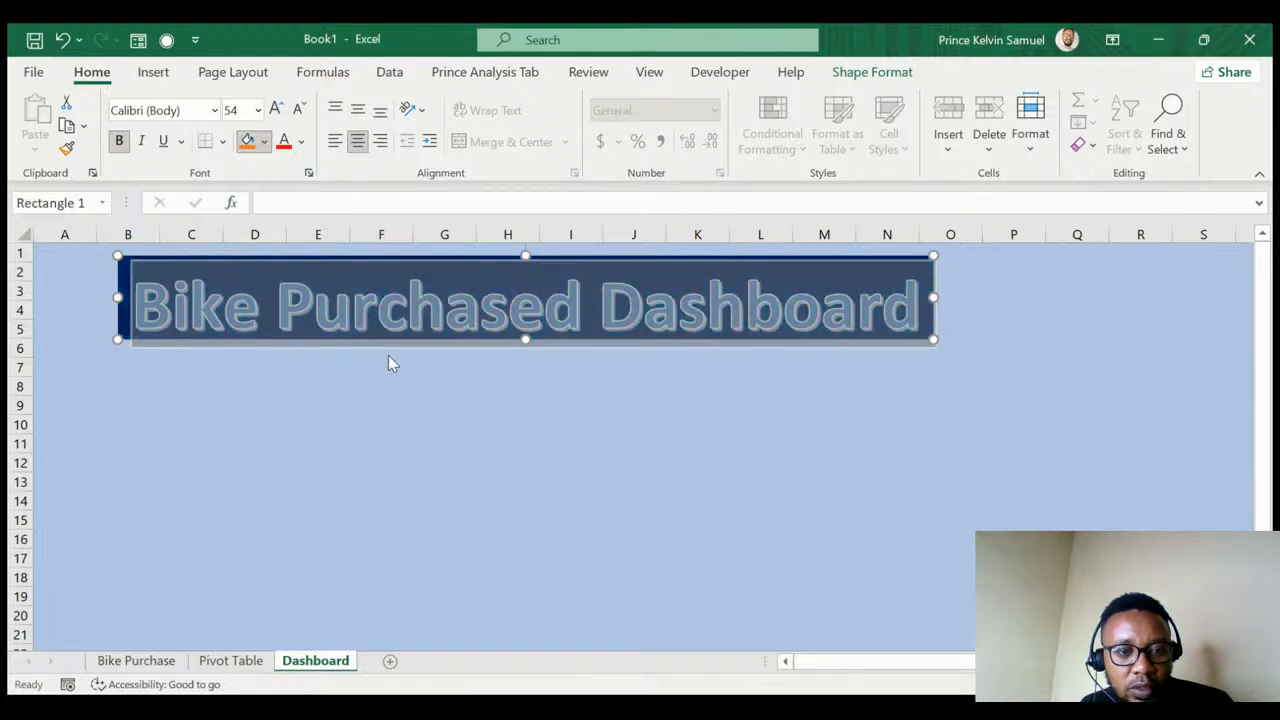
click(376, 385)
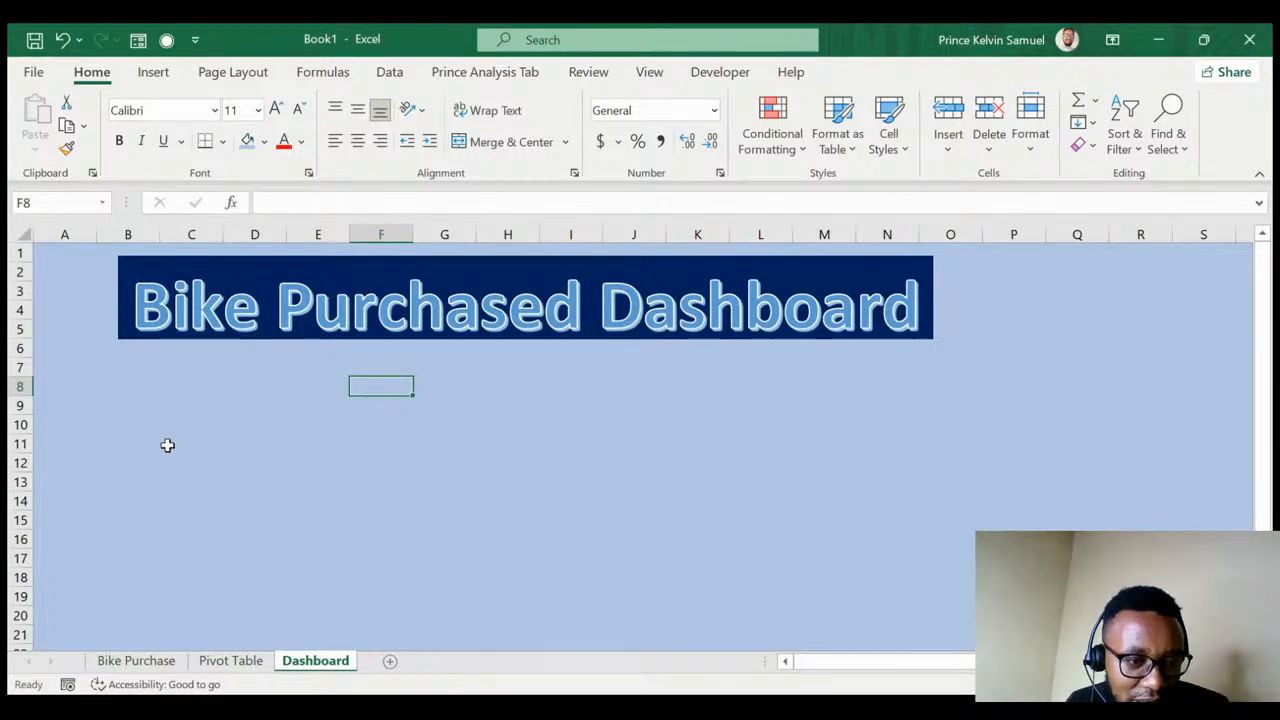
click(134, 427)
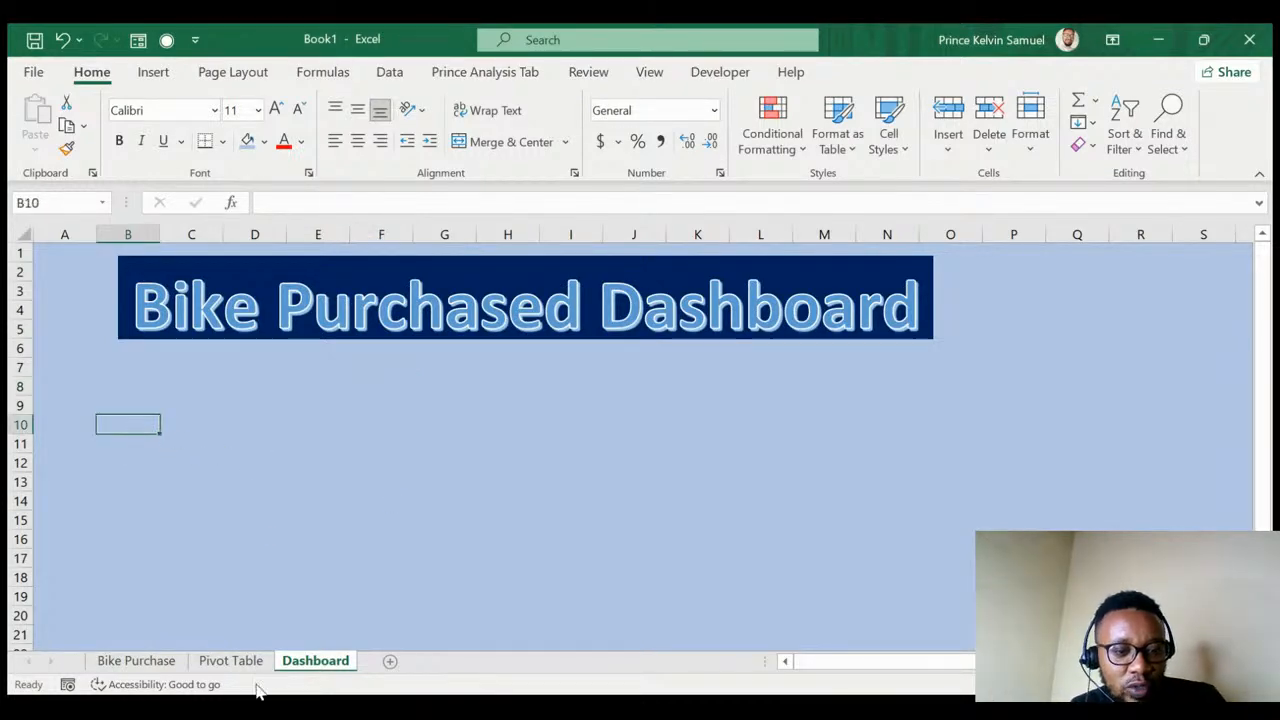
click(231, 661)
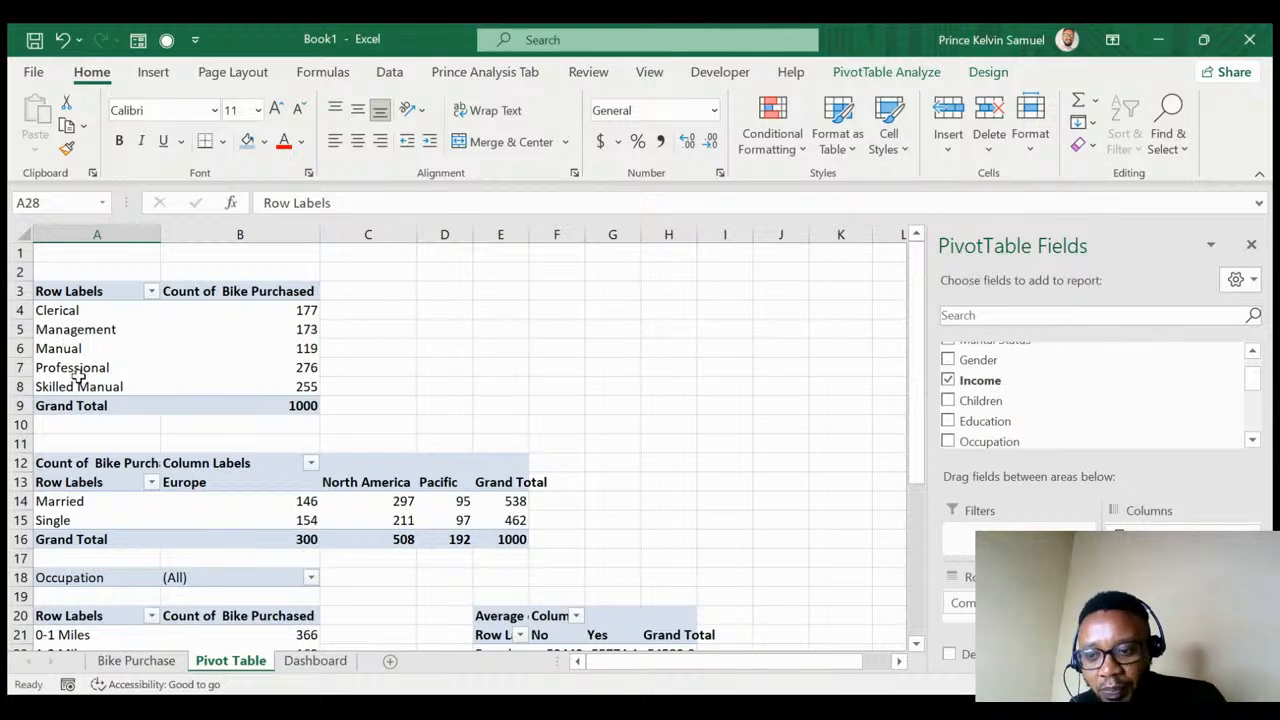
click(115, 337)
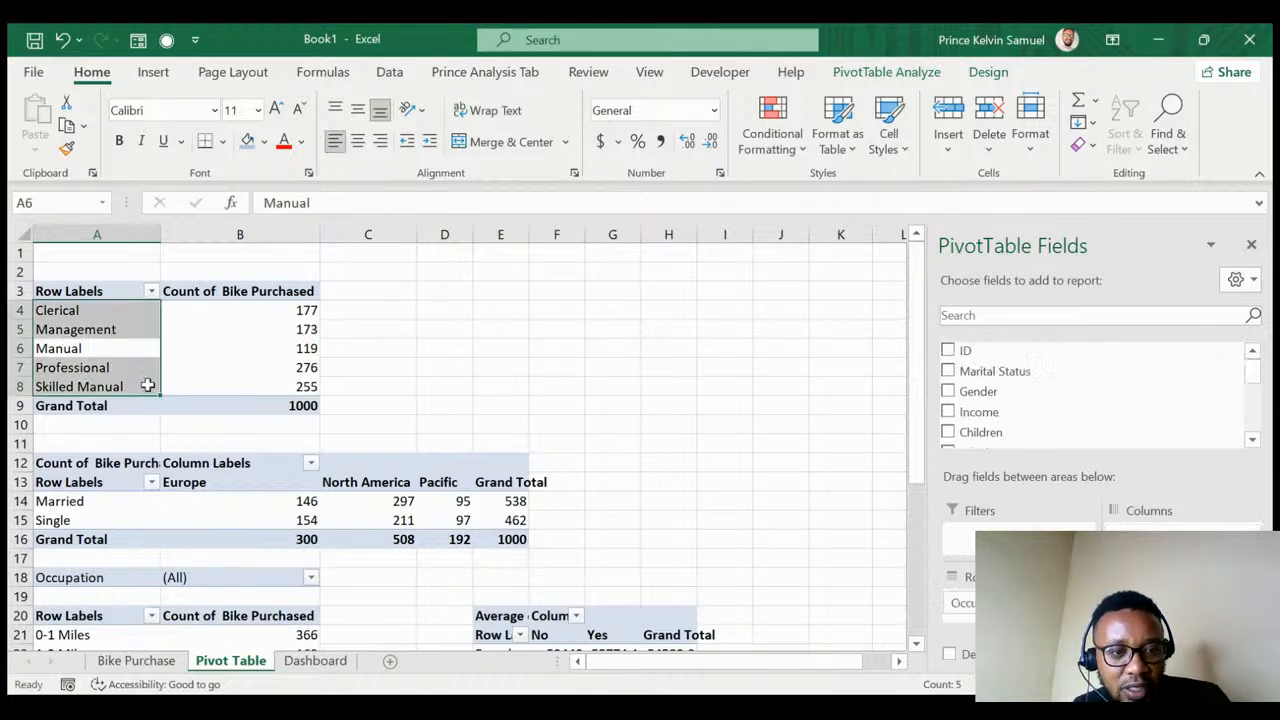
click(175, 366)
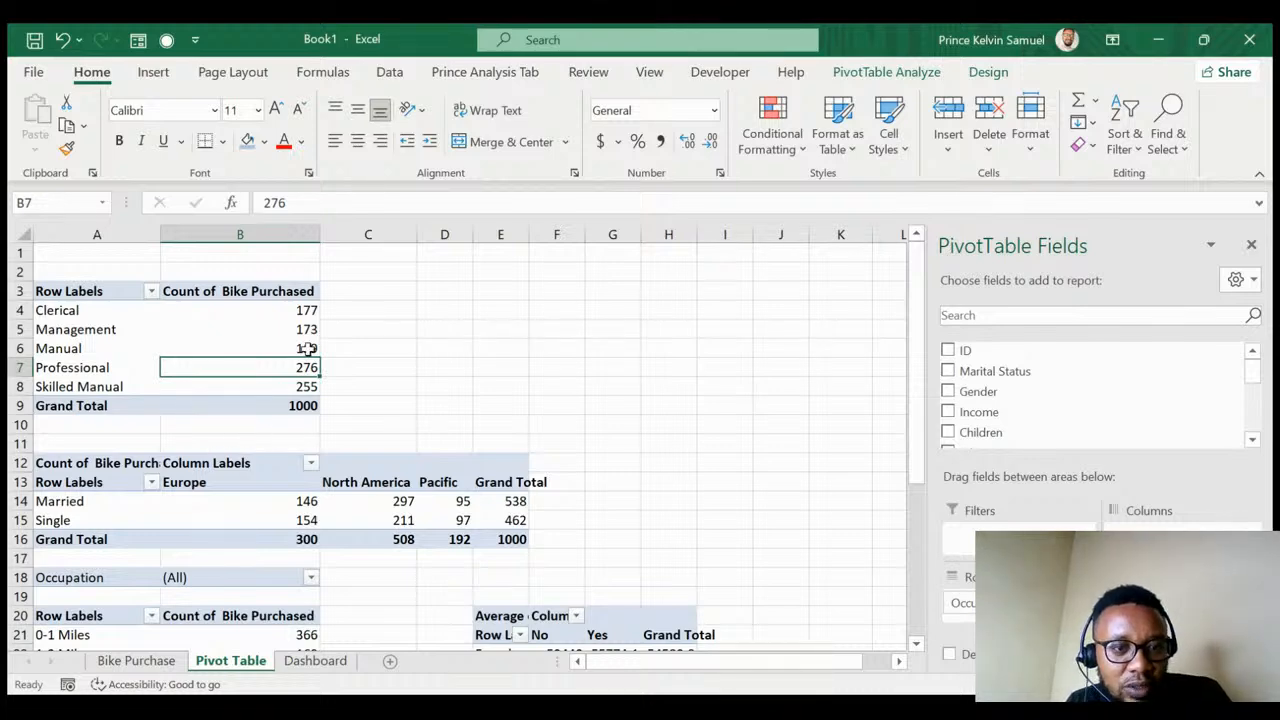
click(312, 664)
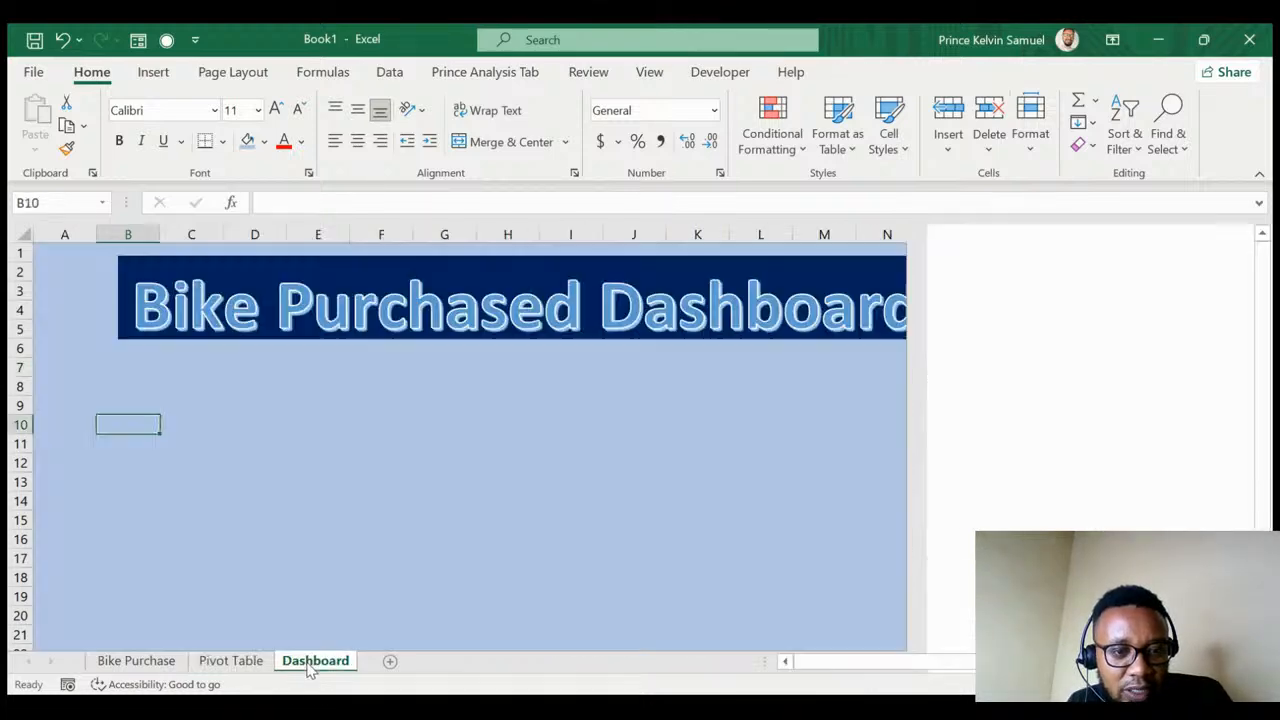
- Insert an empty column chart on the Dashboard and begin choosing its data from the Pivot Table sheet
click(154, 74)
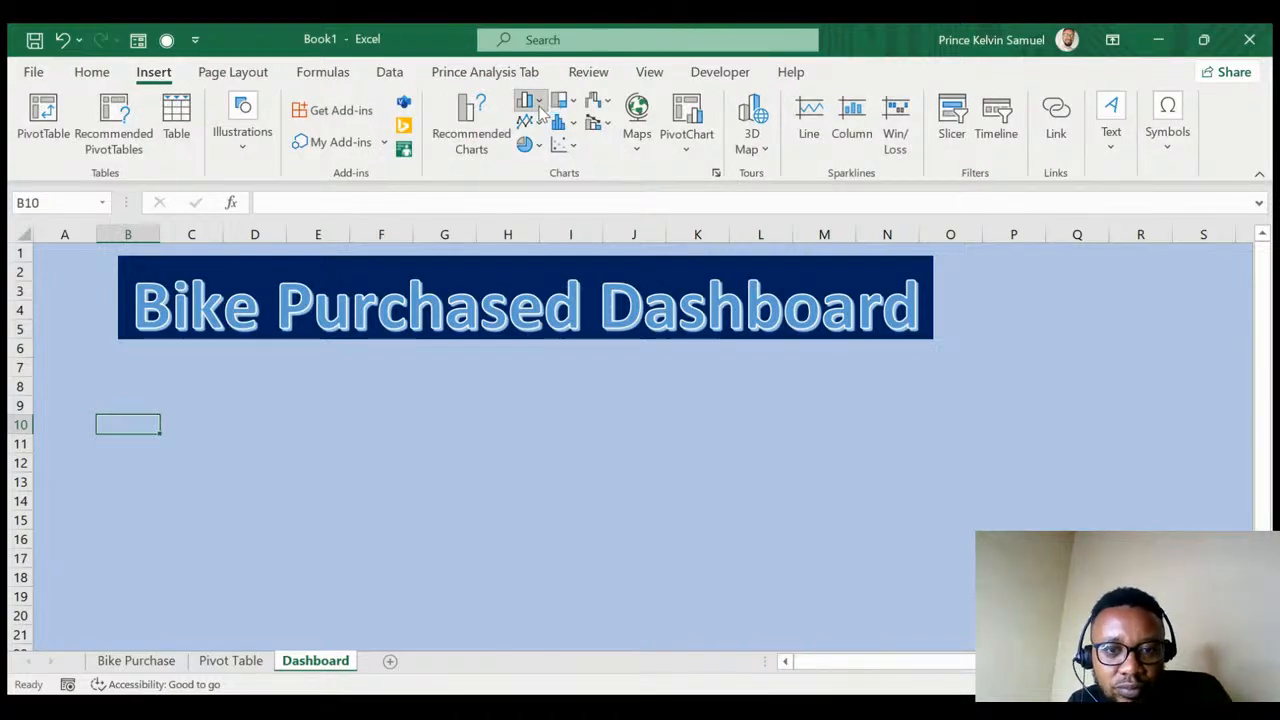
key(alt+F1)
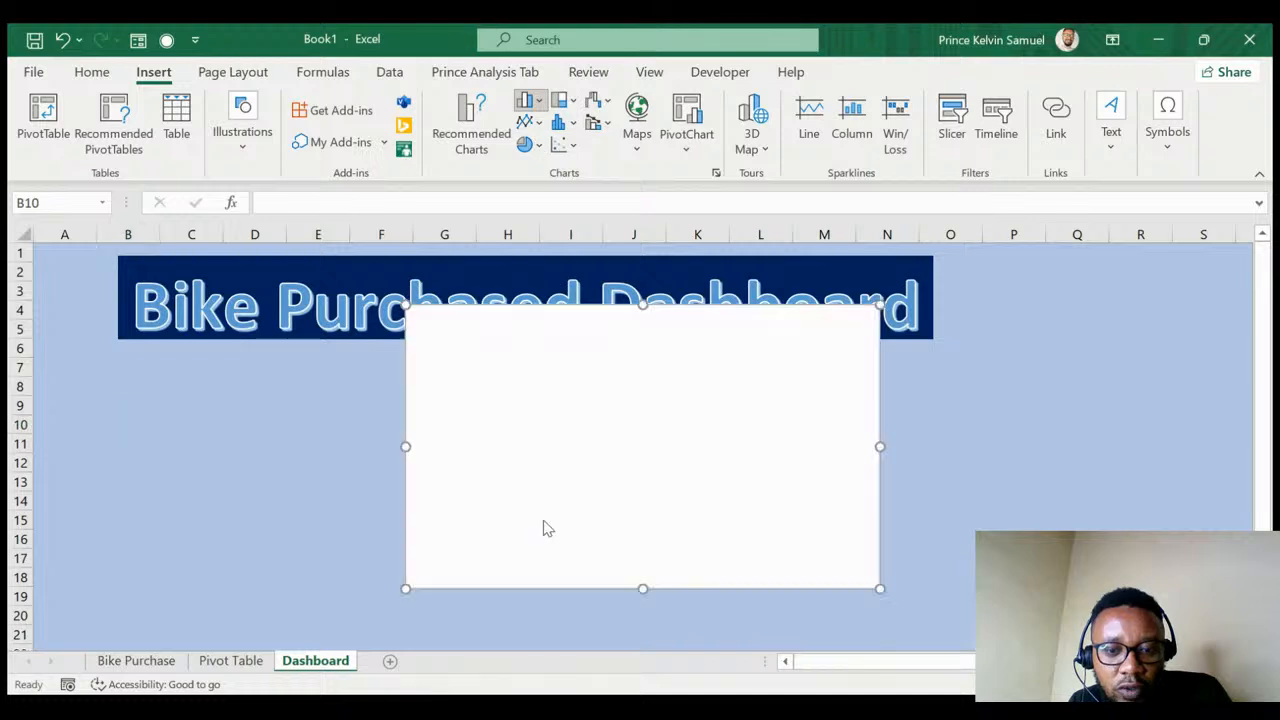
key(Delete)
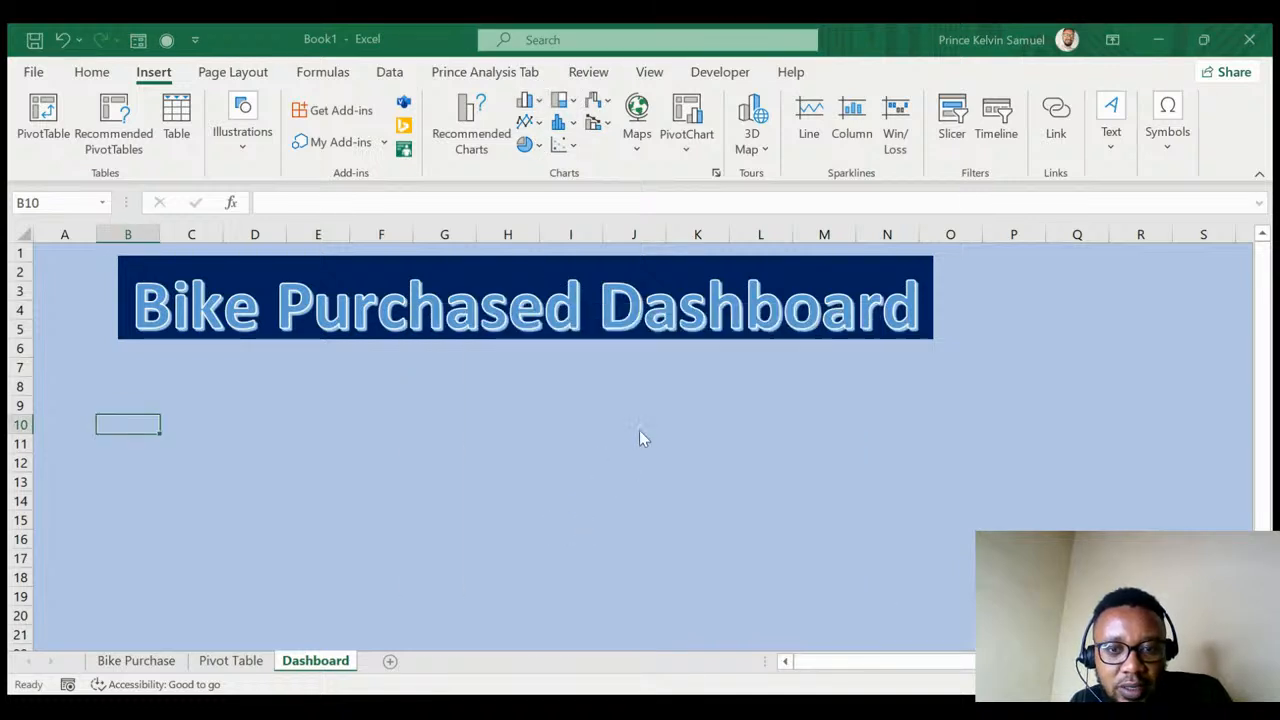
click(716, 174)
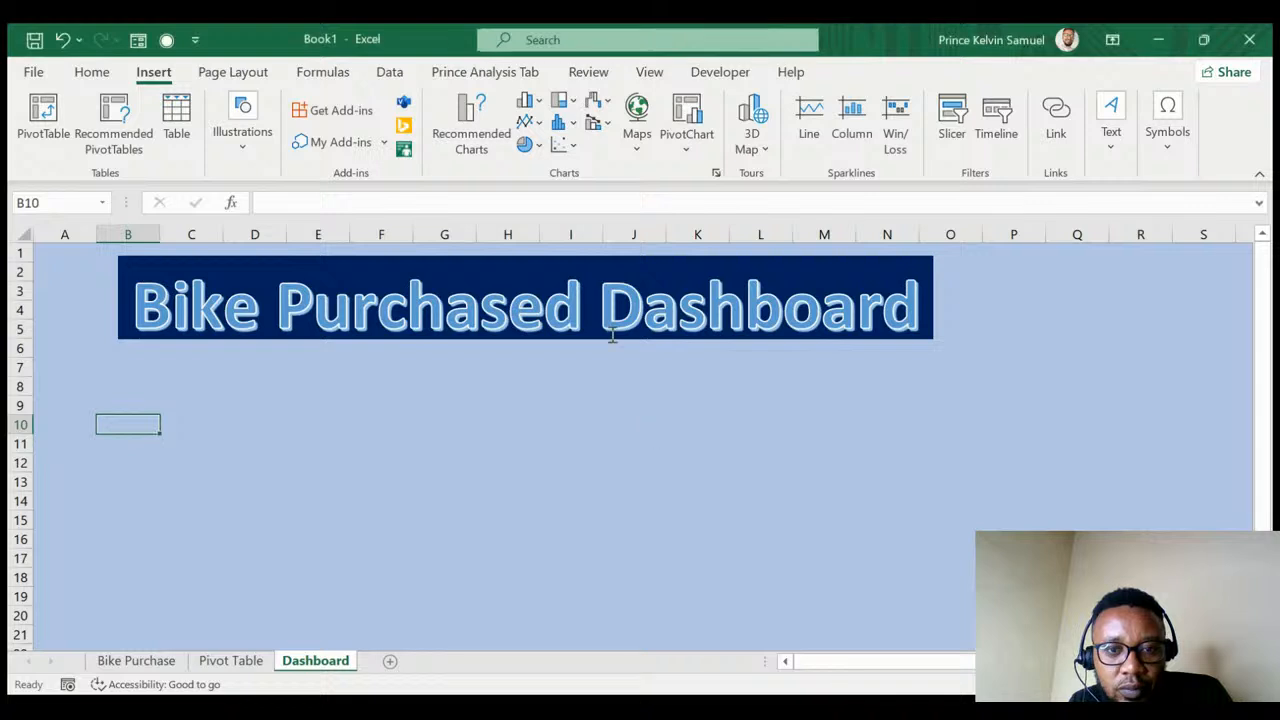
click(538, 105)
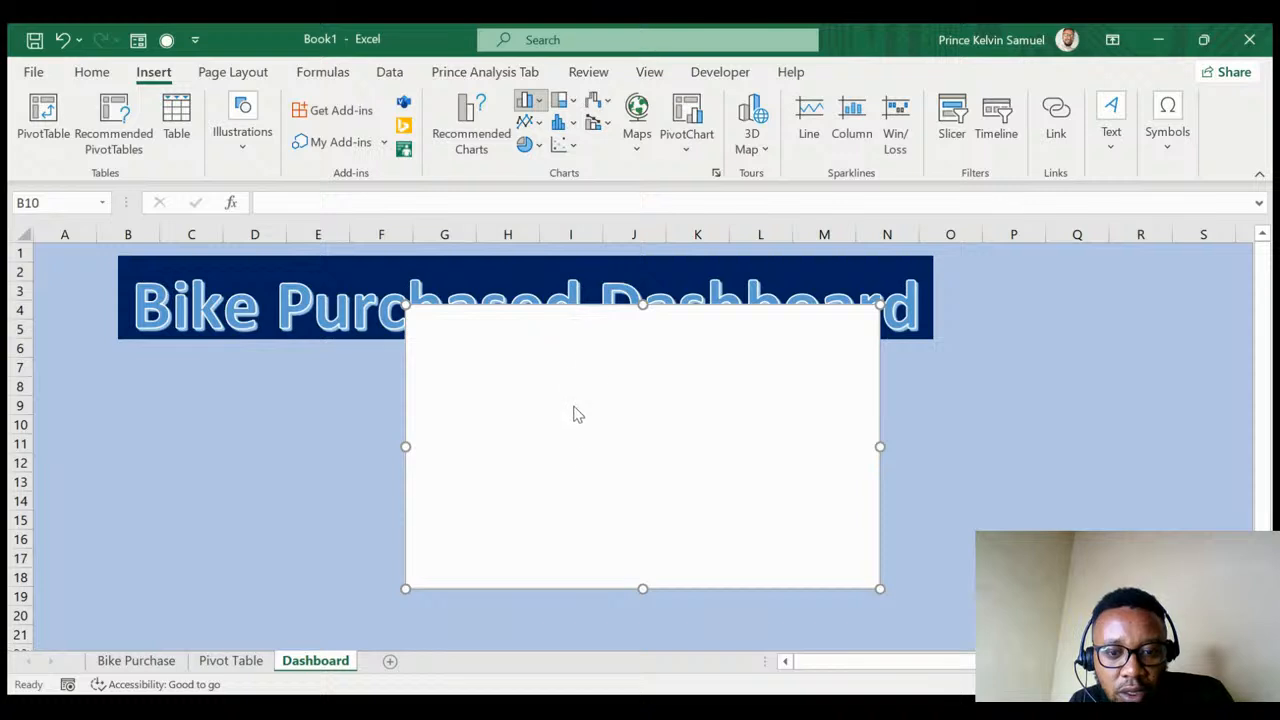
key(Delete)
key(ctrl+z)
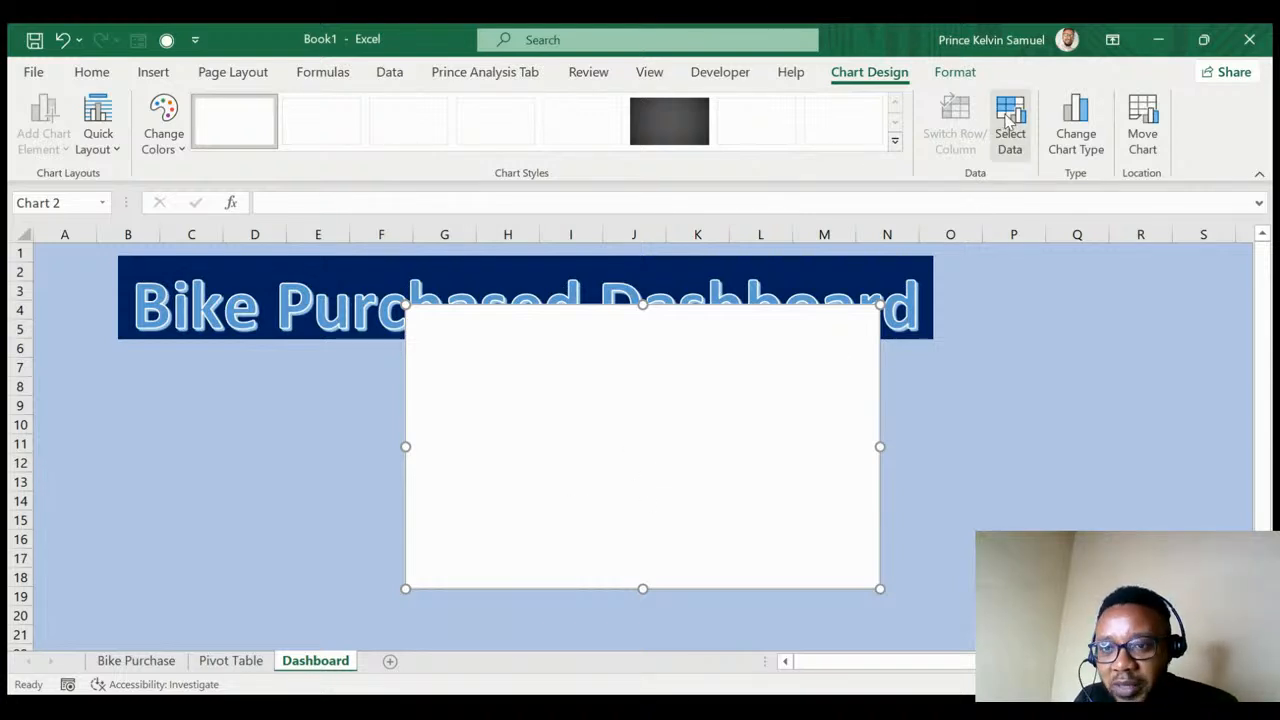
click(1010, 120)
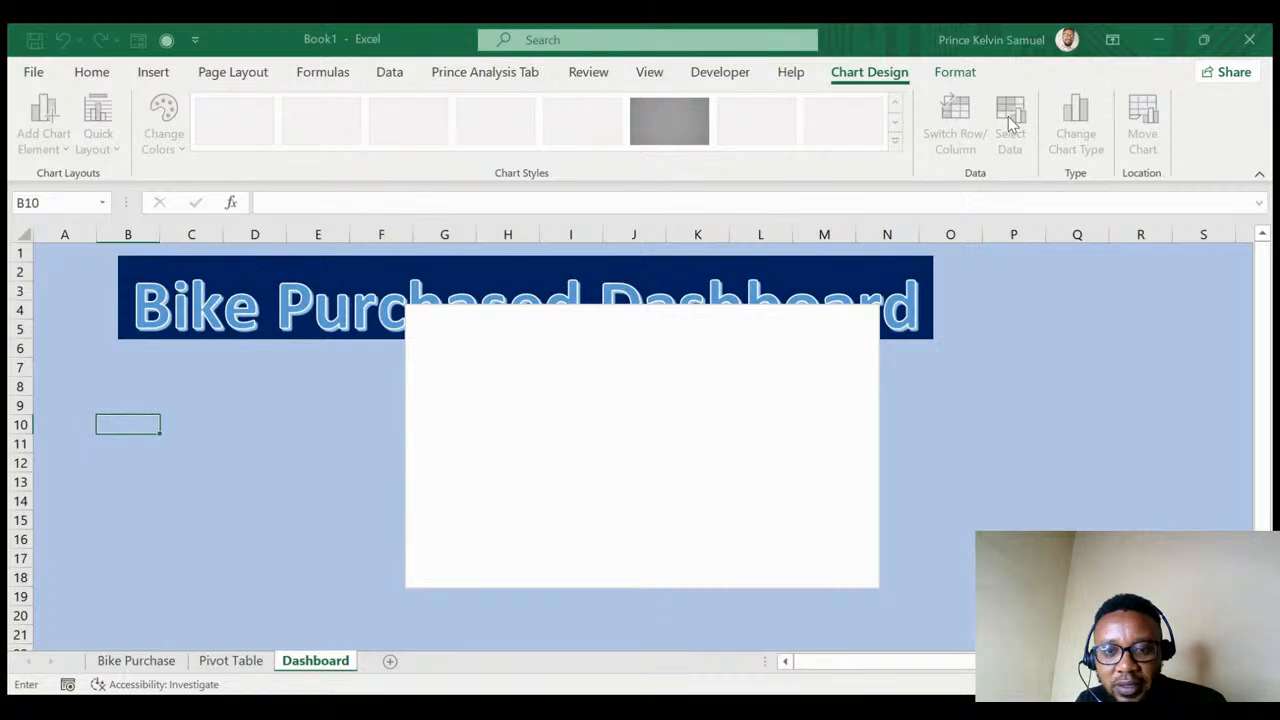
click(211, 663)
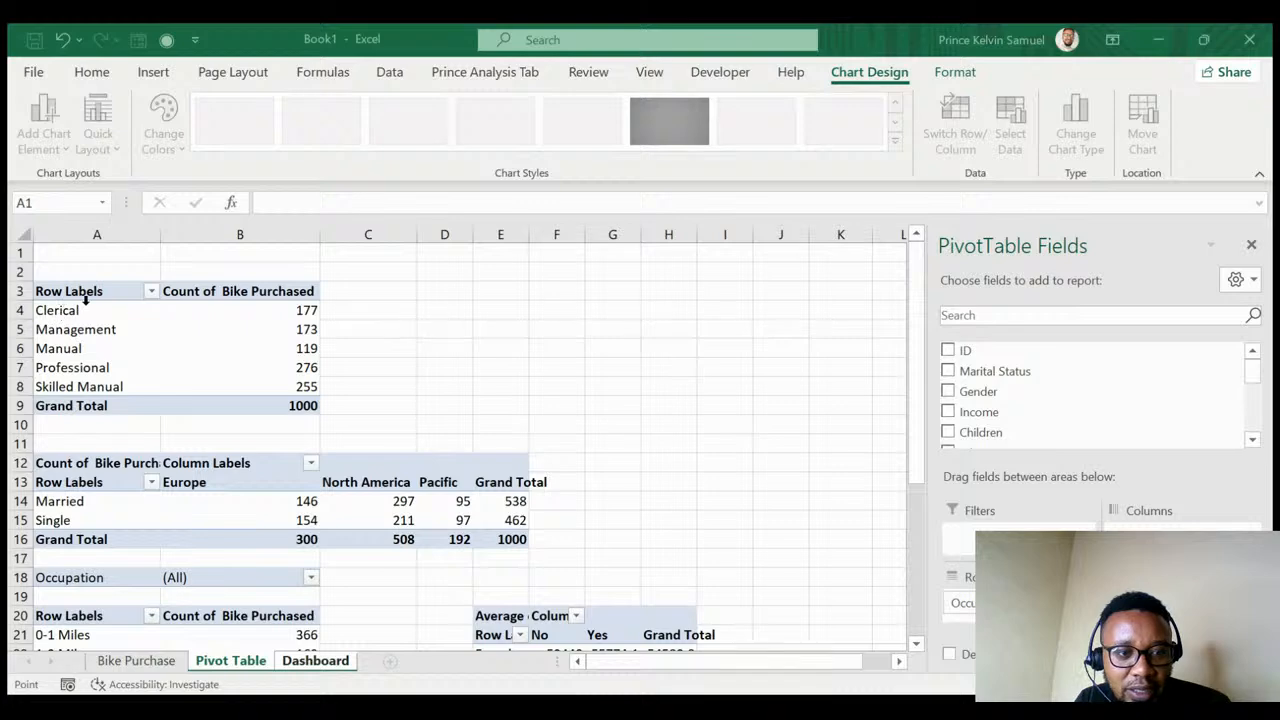
- Use the occupation counts in A4:B8 as the chart data, producing a 3-D column chart
drag(90, 314, 268, 380)
key(ctrl+c)
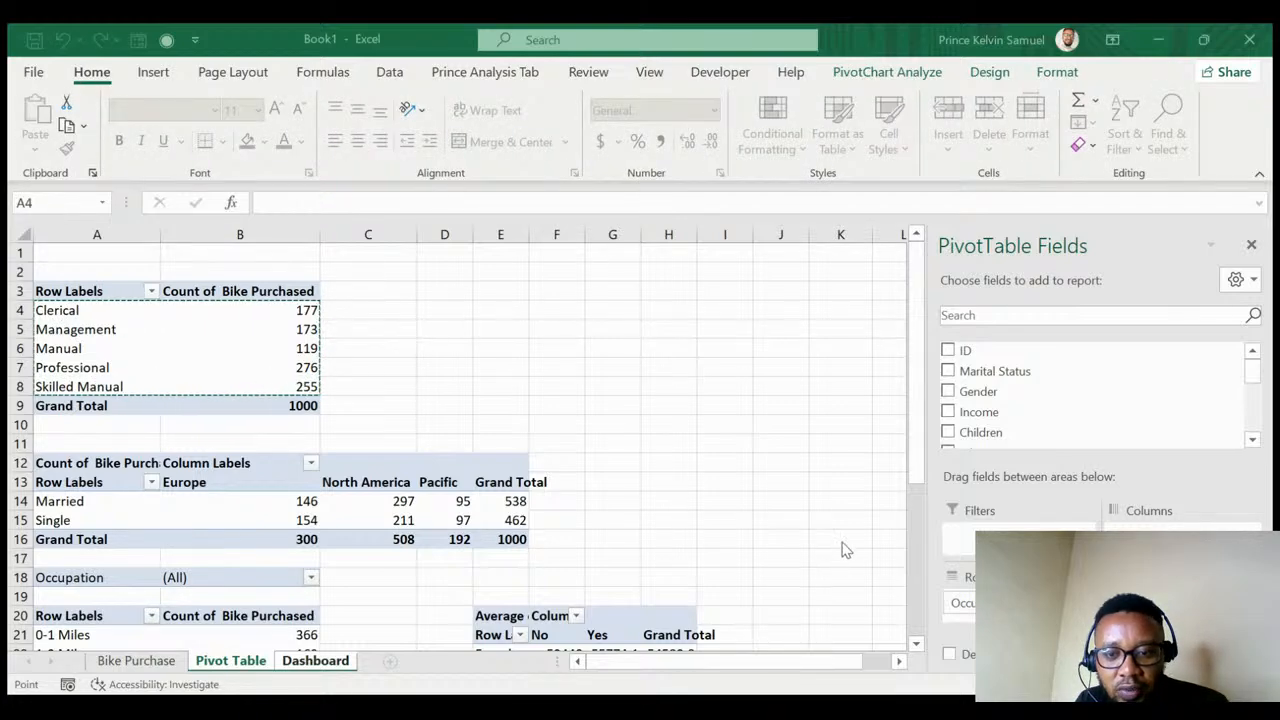
key(ctrl+Page_Down)
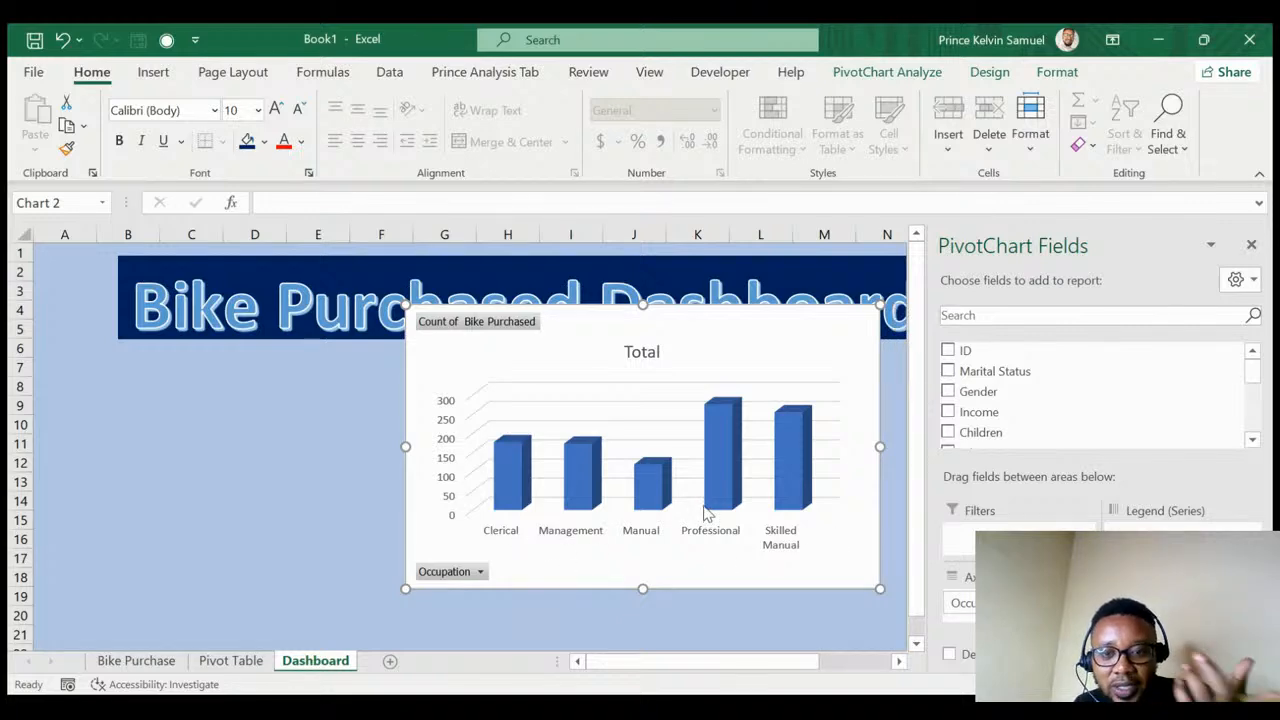
- Move the occupation chart left under the title and size it to span rows 7–22
drag(714, 323, 430, 384)
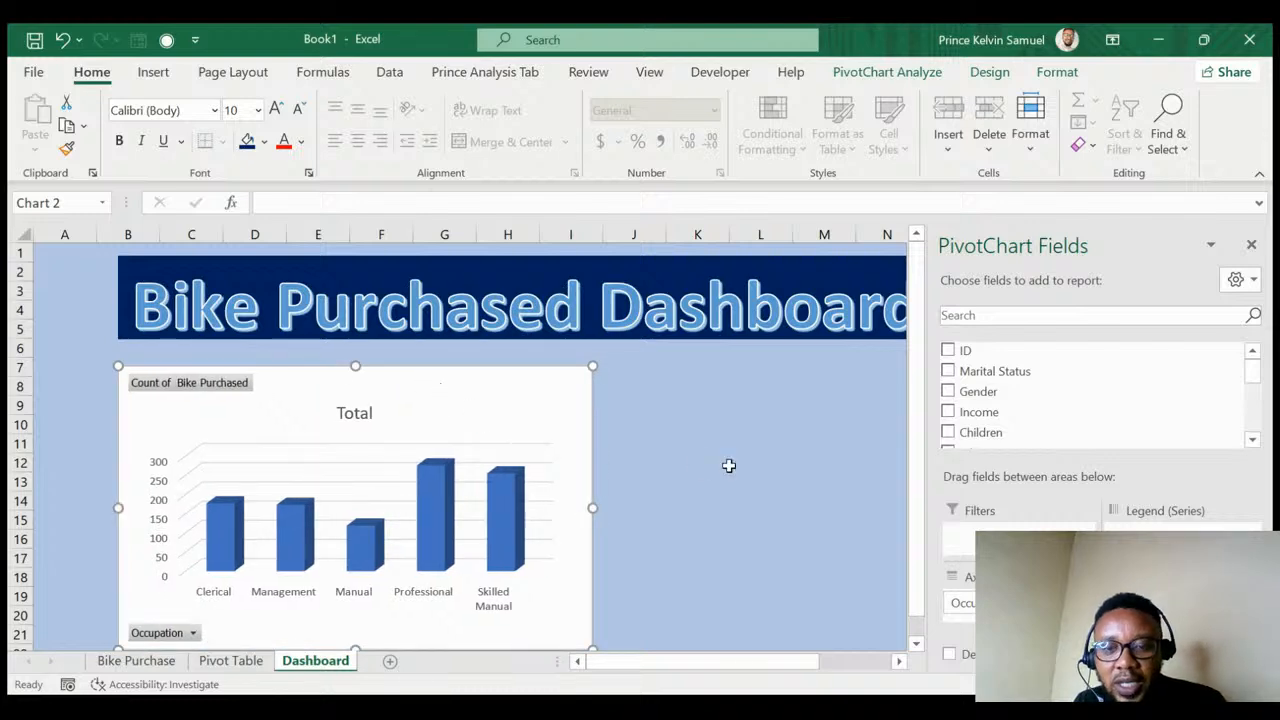
scroll(632, 464, down, 1)
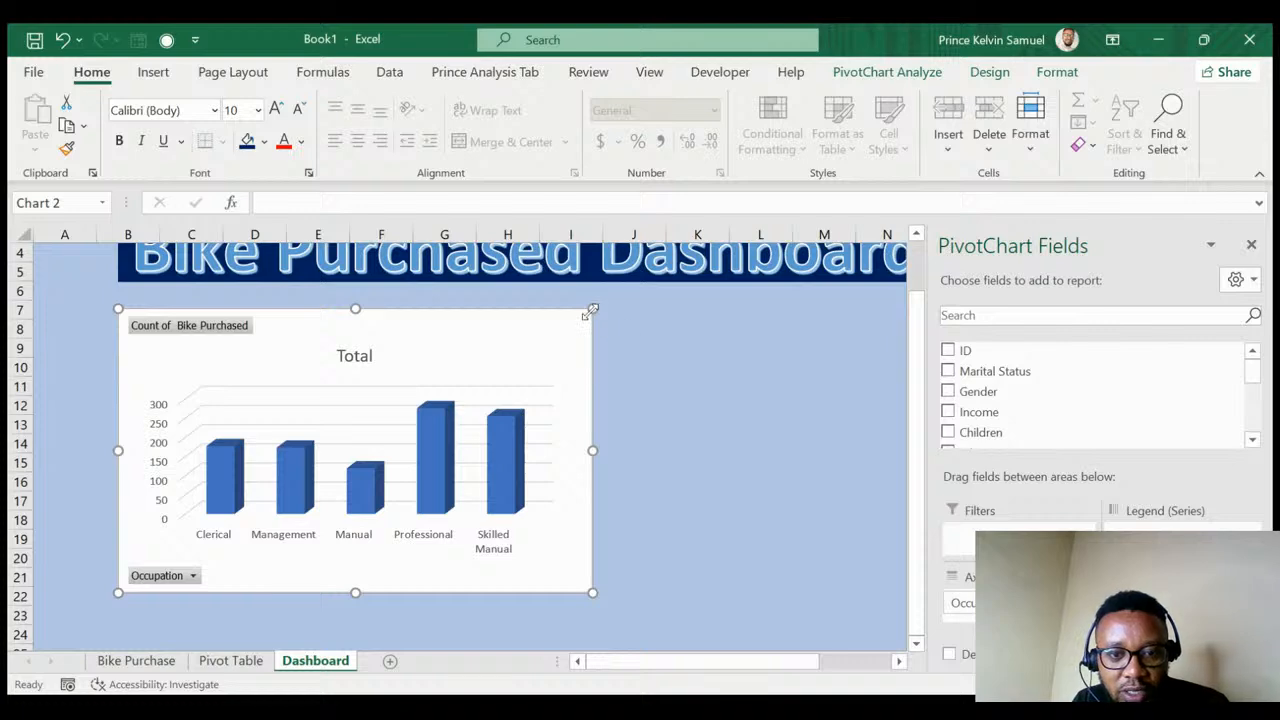
drag(590, 311, 559, 335)
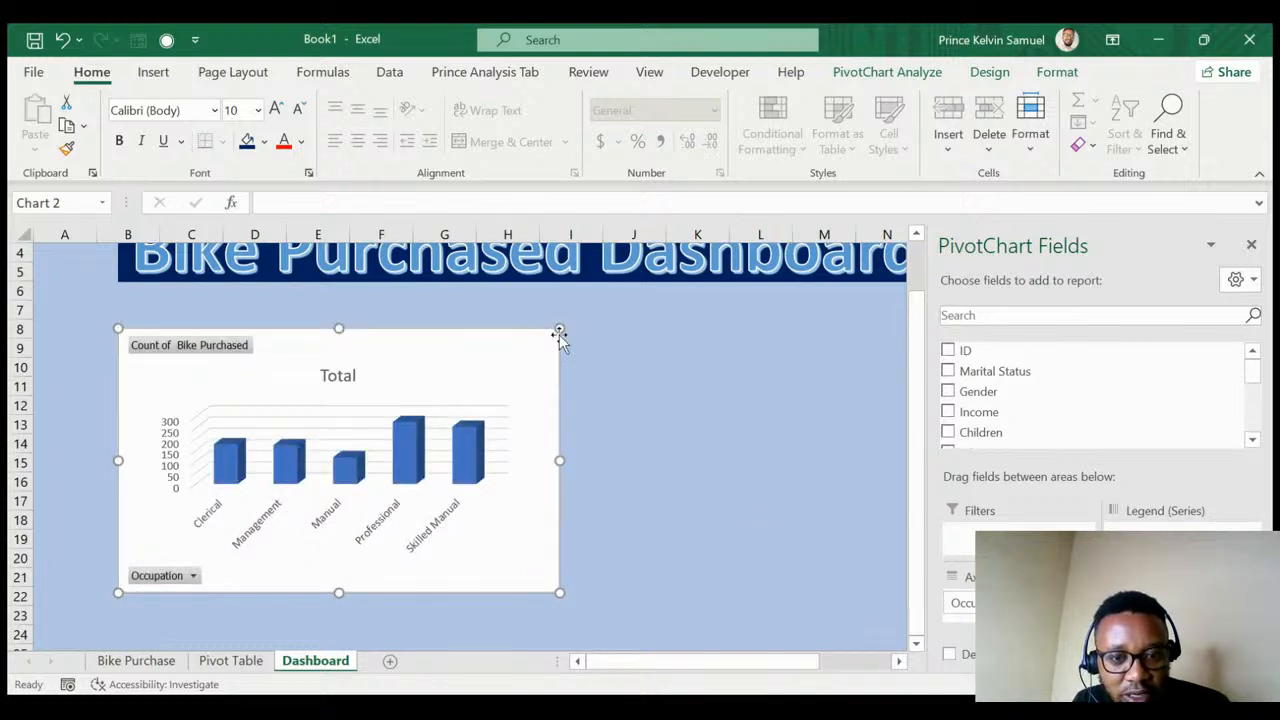
drag(559, 327, 576, 308)
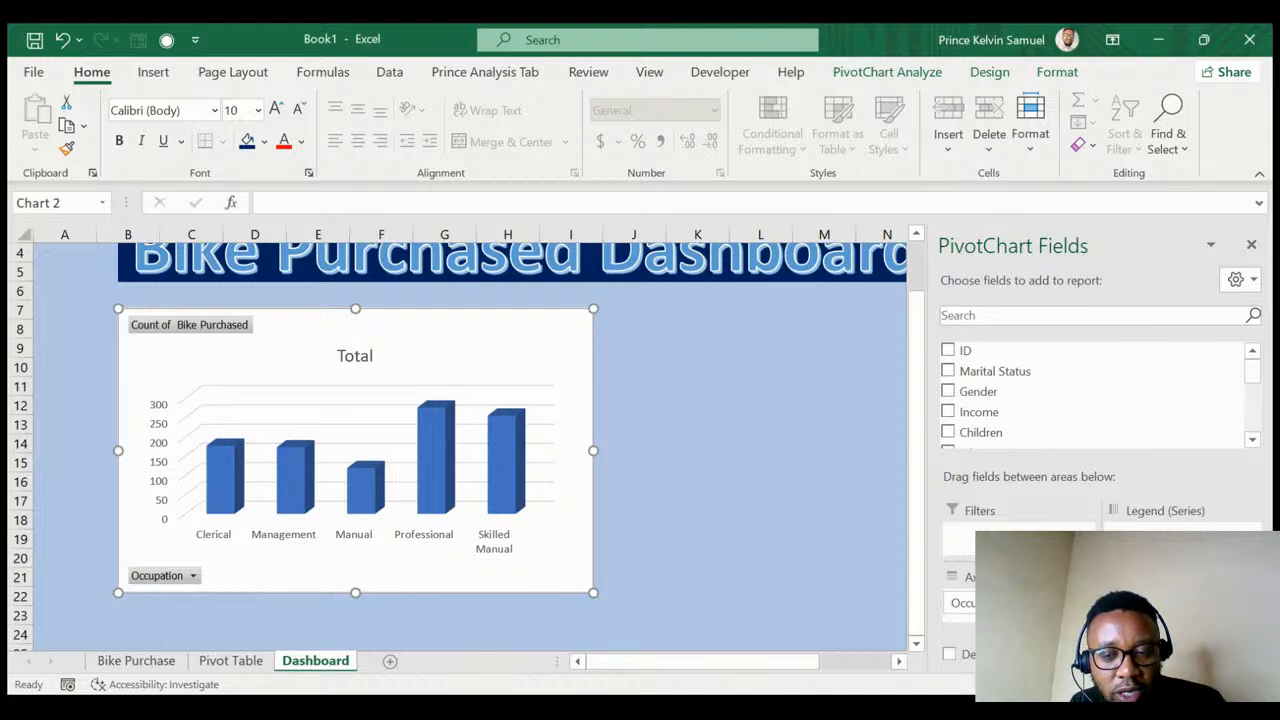
scroll(460, 440, down, 1)
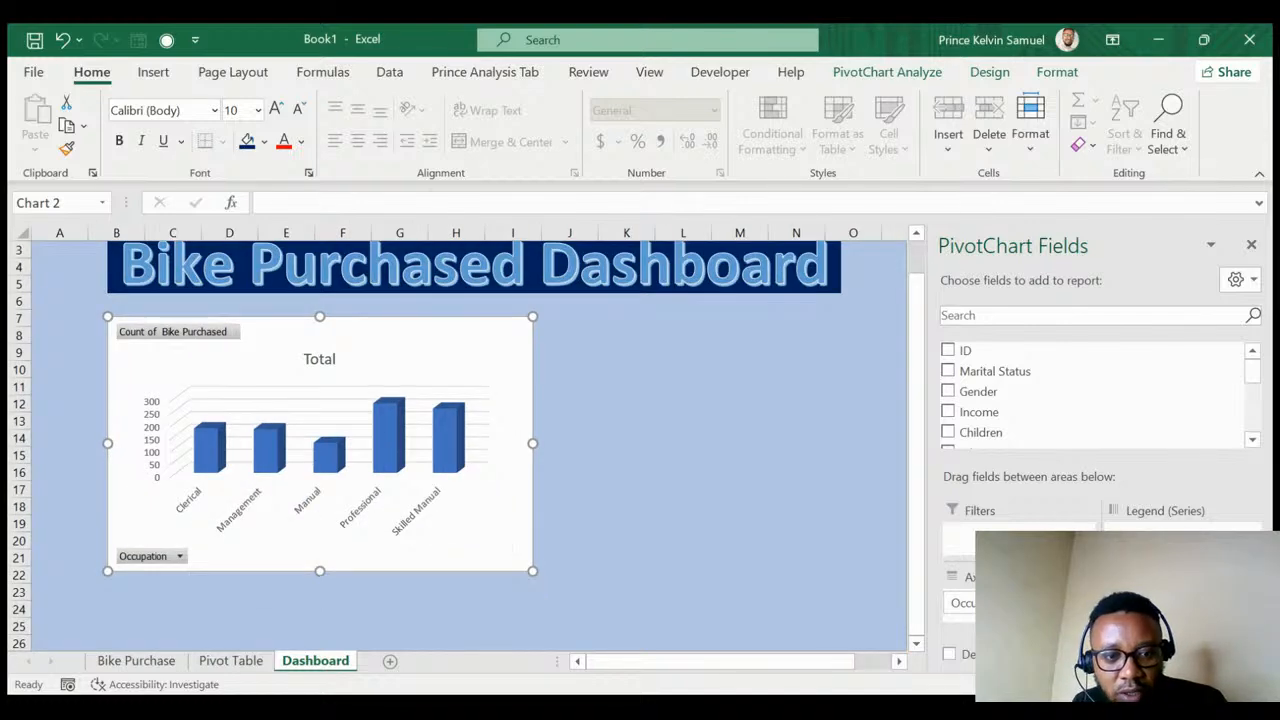
scroll(325, 565, down, 1)
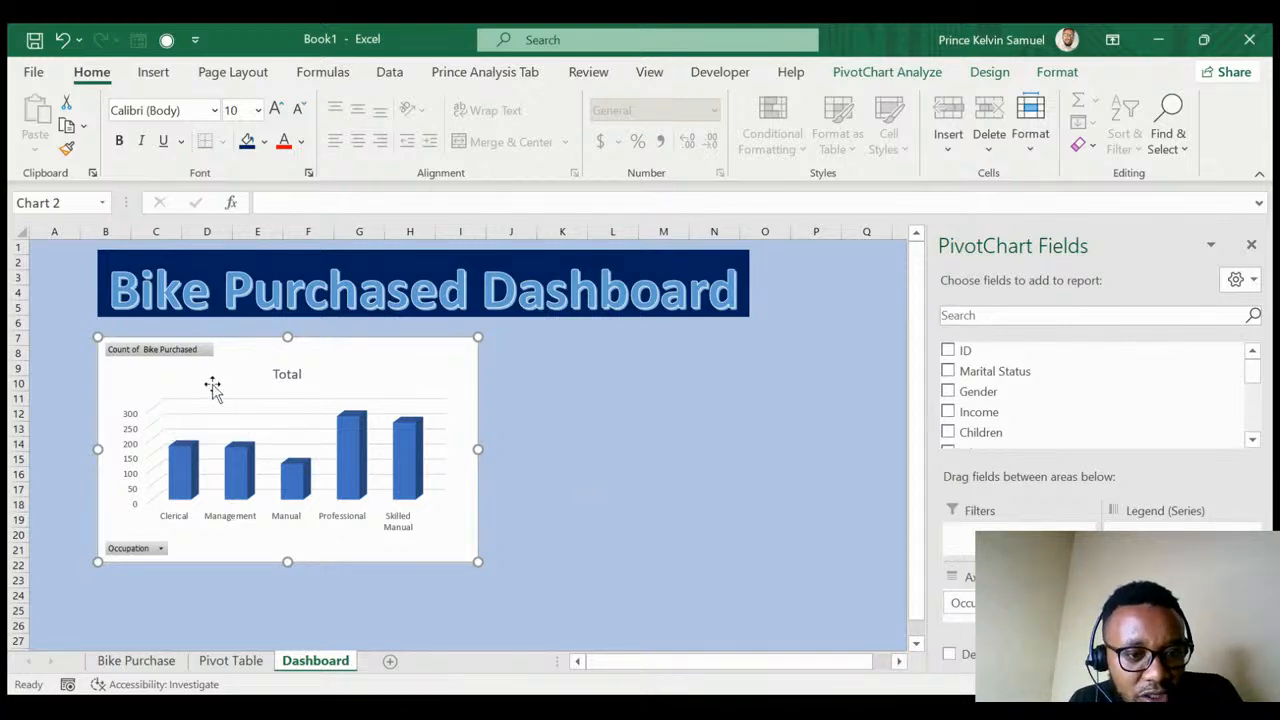
- Delete the occupation chart's 'Total' title and bring up its chart style gallery
click(286, 375)
key(Delete)
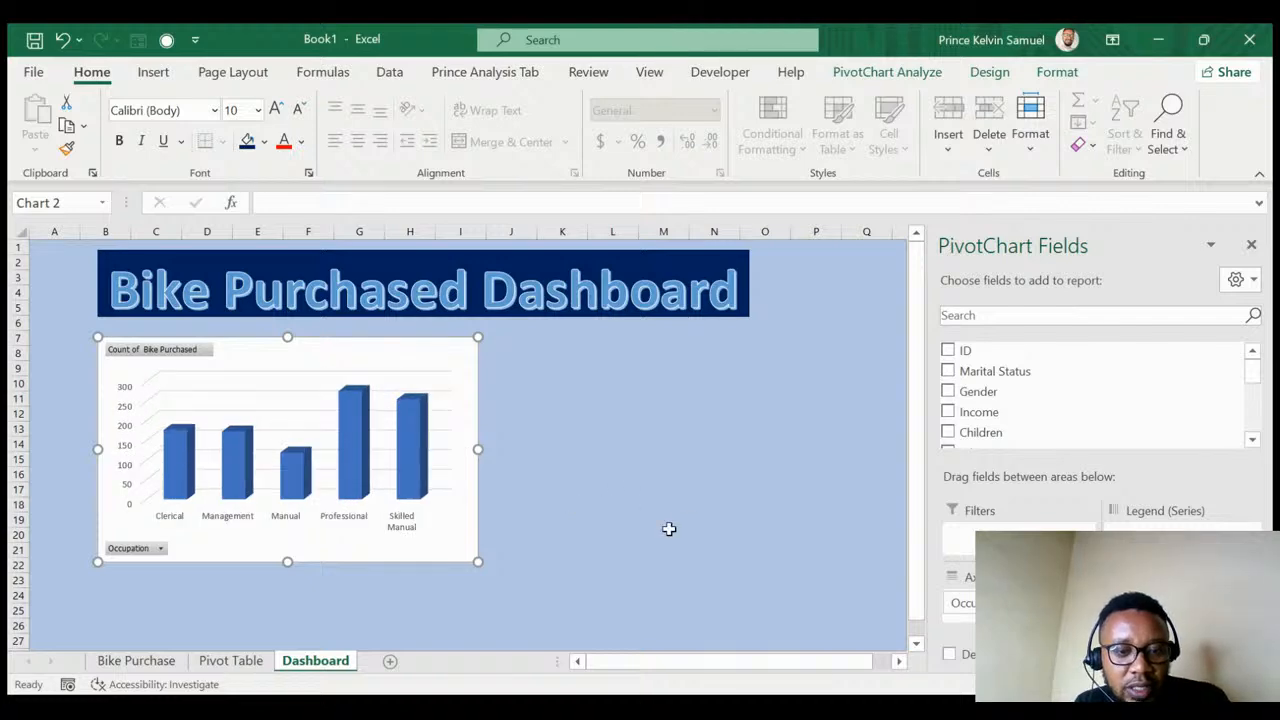
click(594, 562)
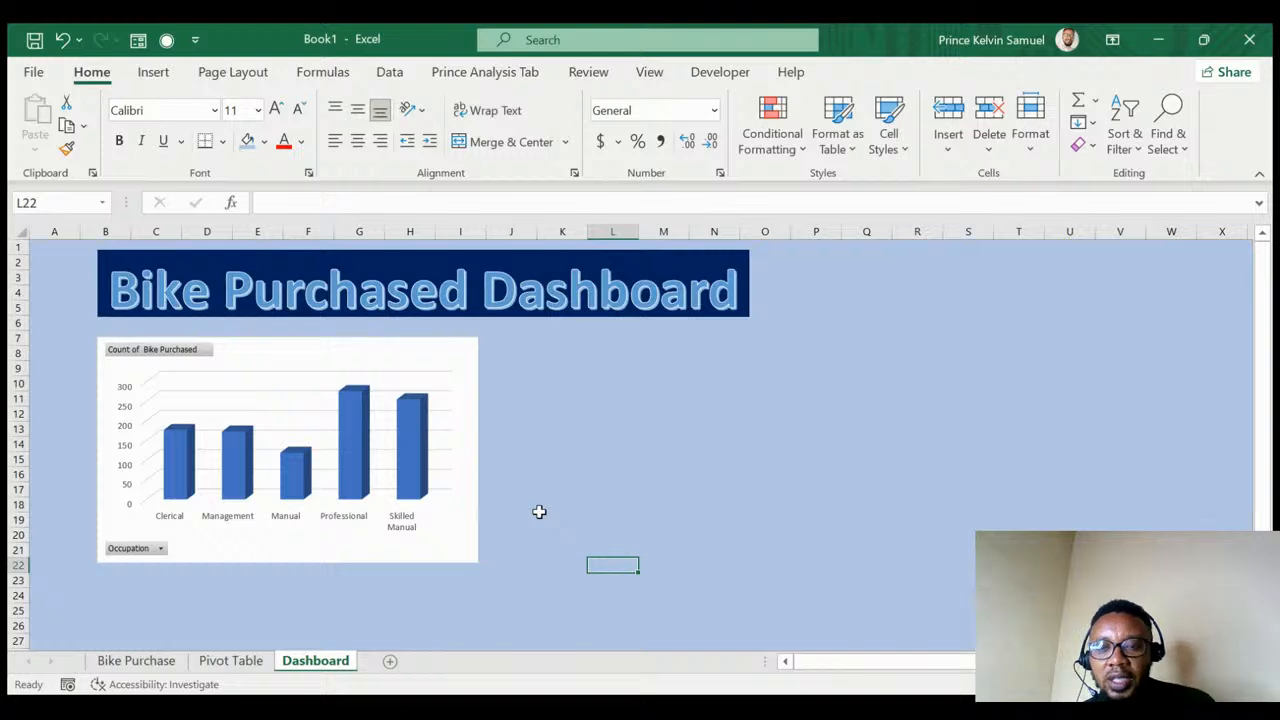
click(382, 362)
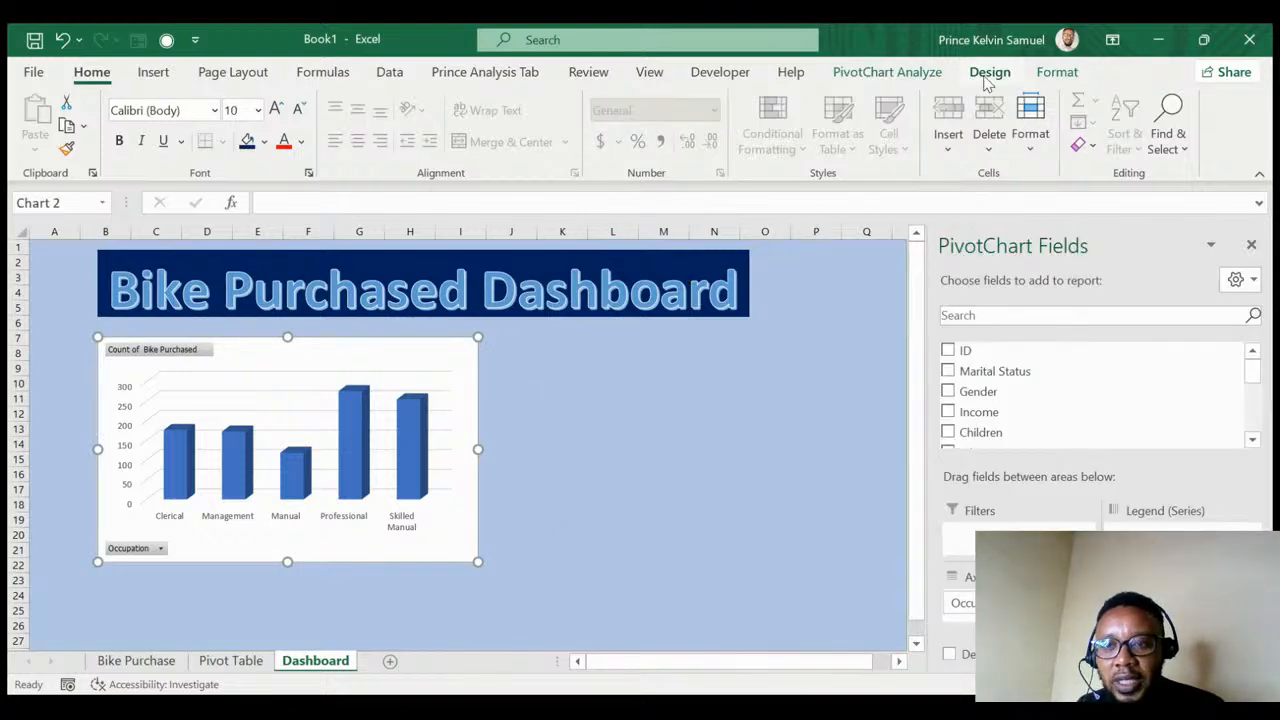
click(988, 73)
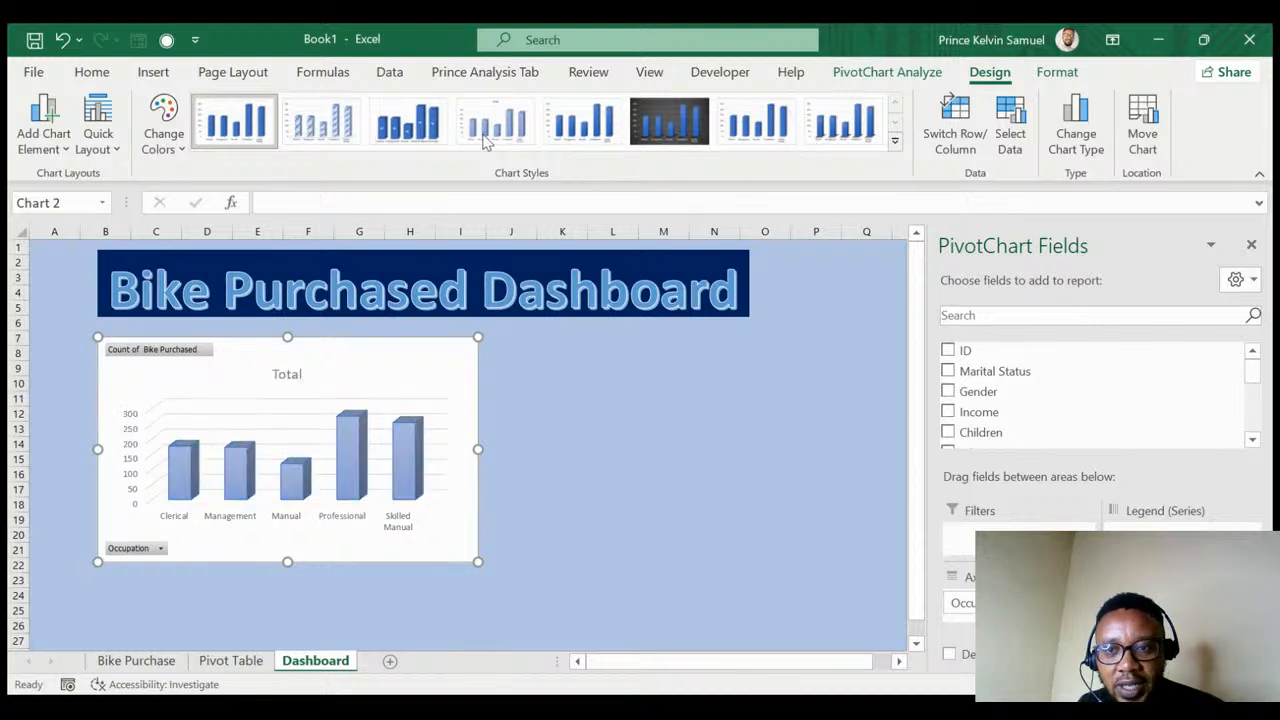
- Apply the dark charcoal Chart Style 7 to the occupation column chart
click(1057, 74)
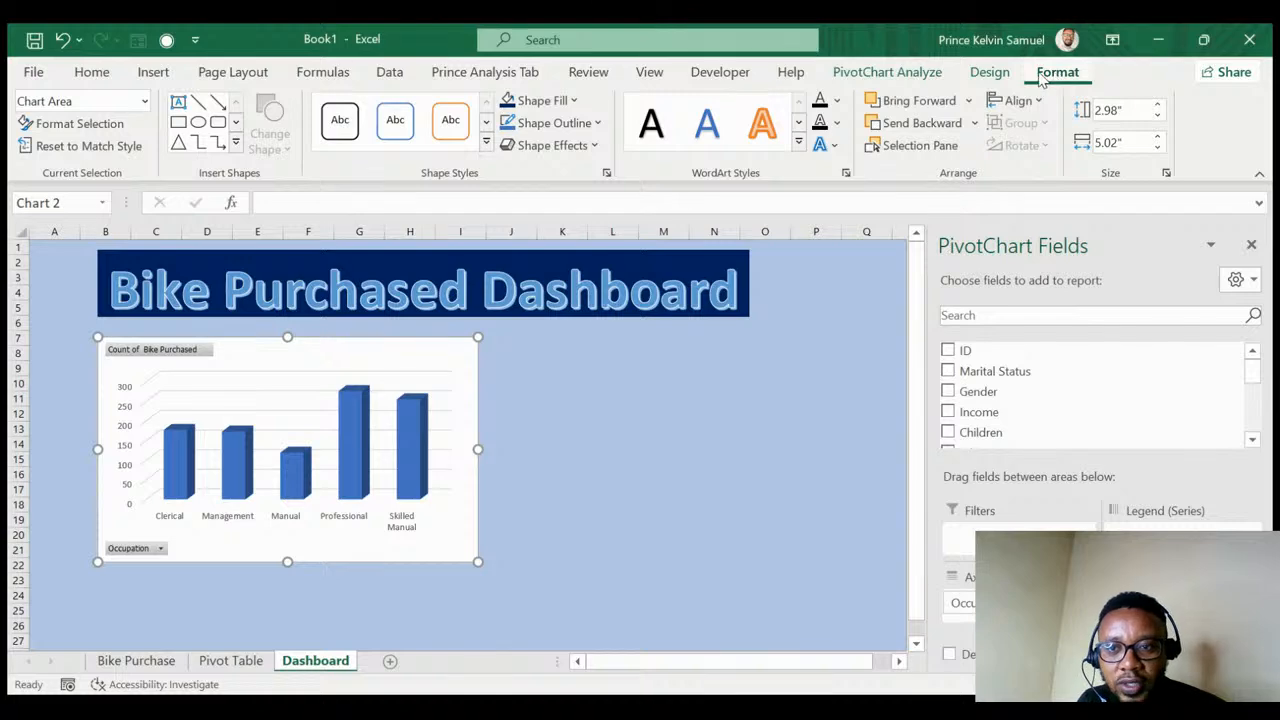
click(917, 76)
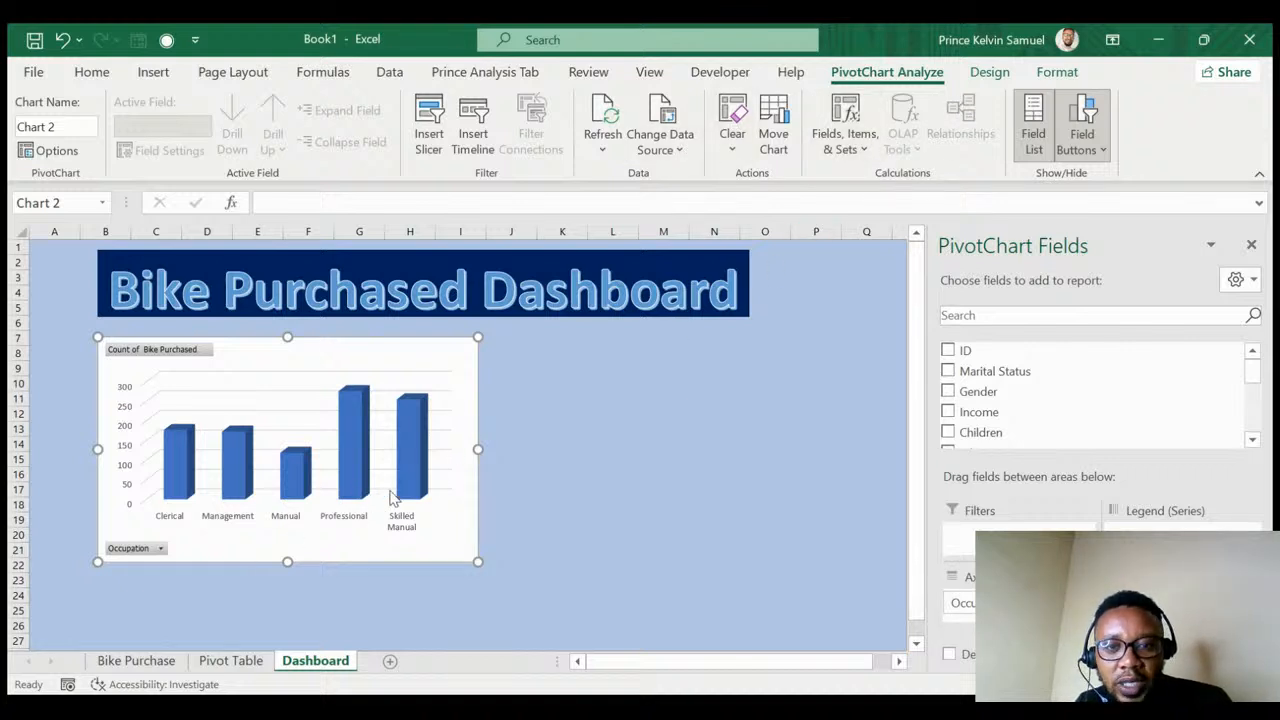
click(985, 75)
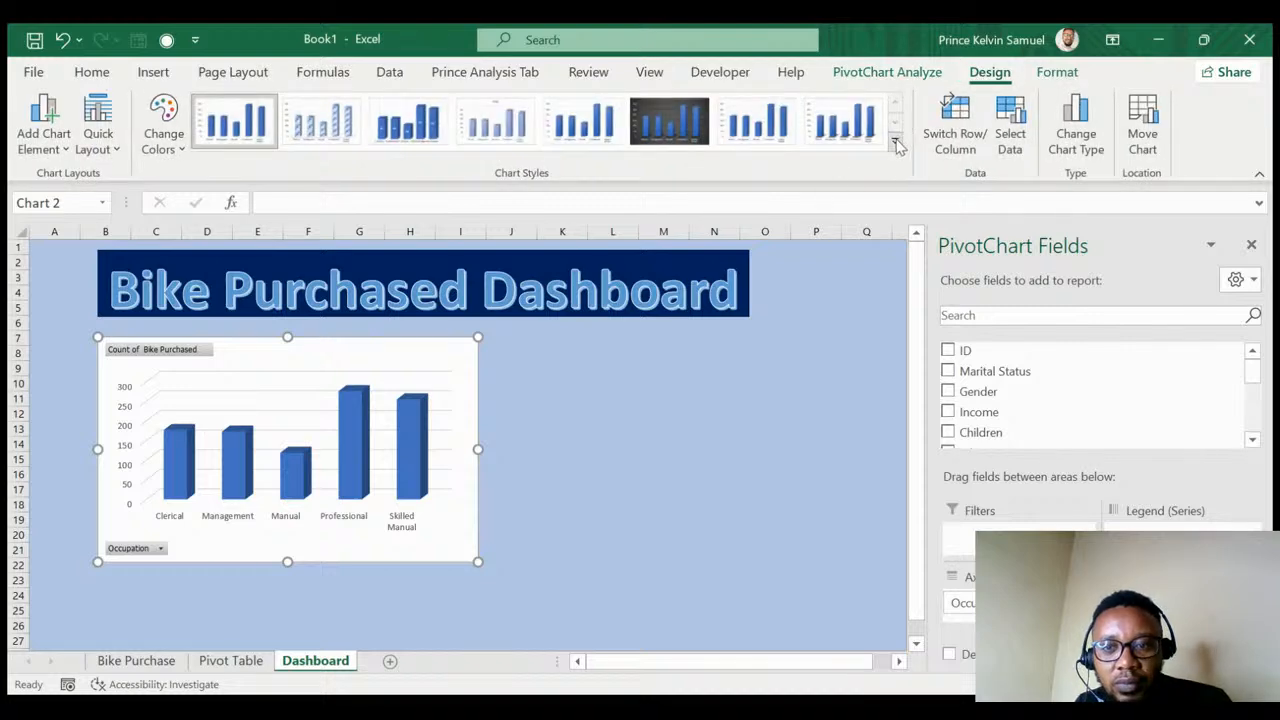
click(692, 124)
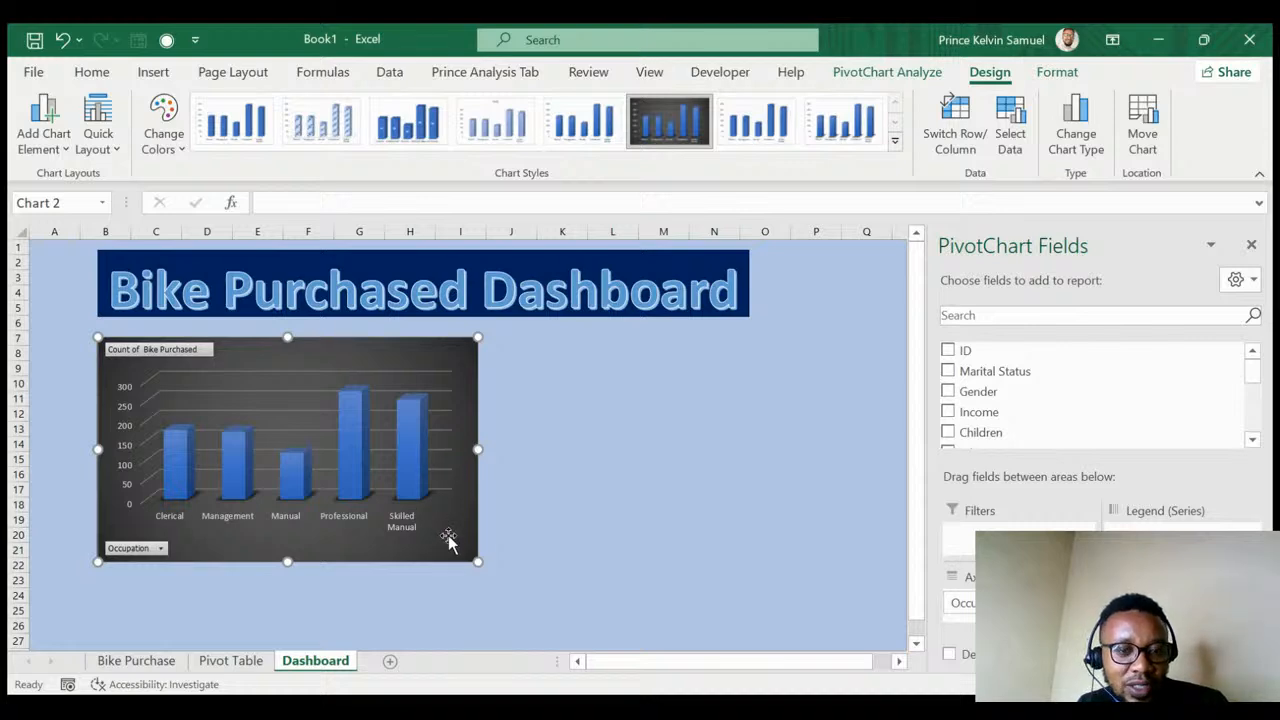
click(597, 477)
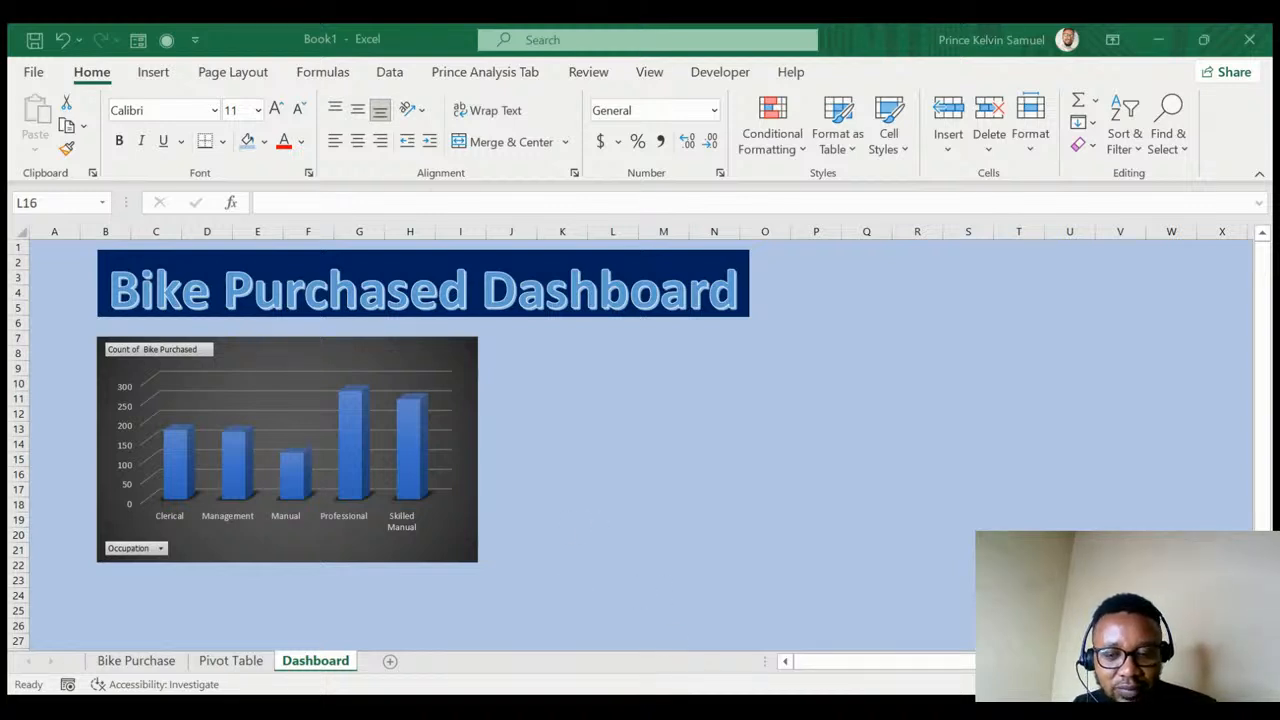
- Insert a blank chart near J8 beside the column chart and begin choosing its data on the Pivot Table sheet
click(919, 657)
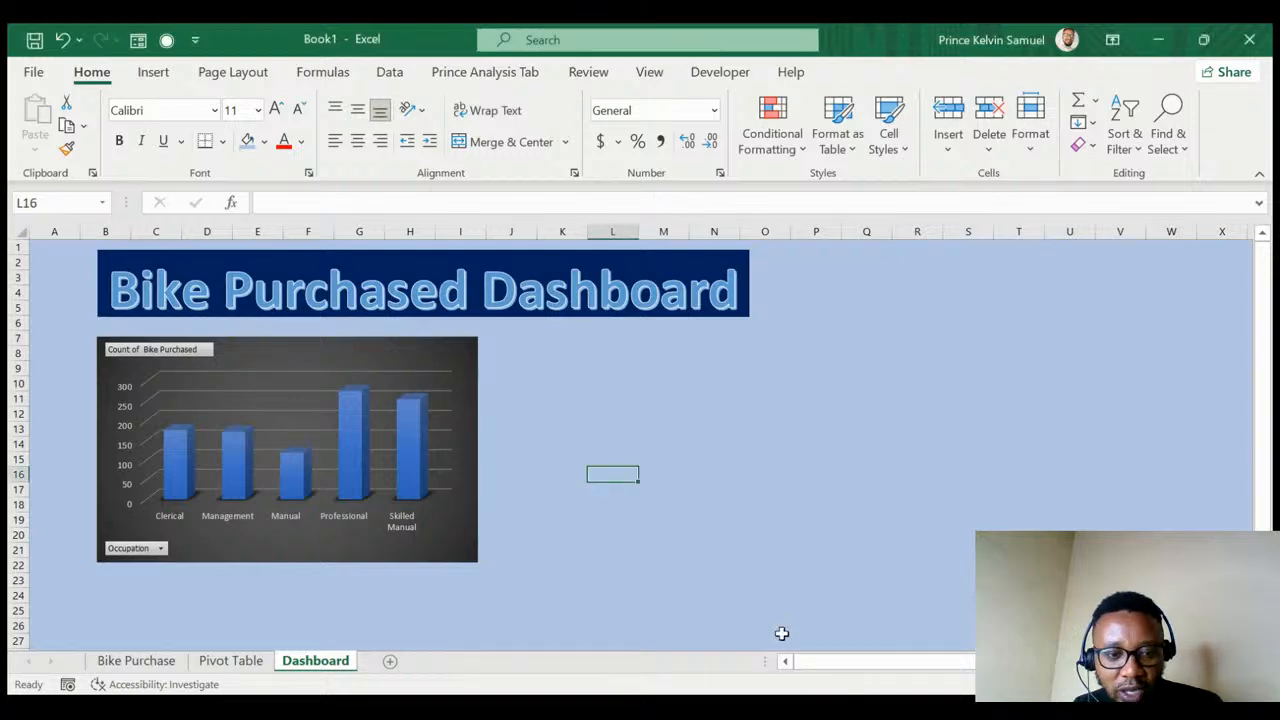
click(520, 356)
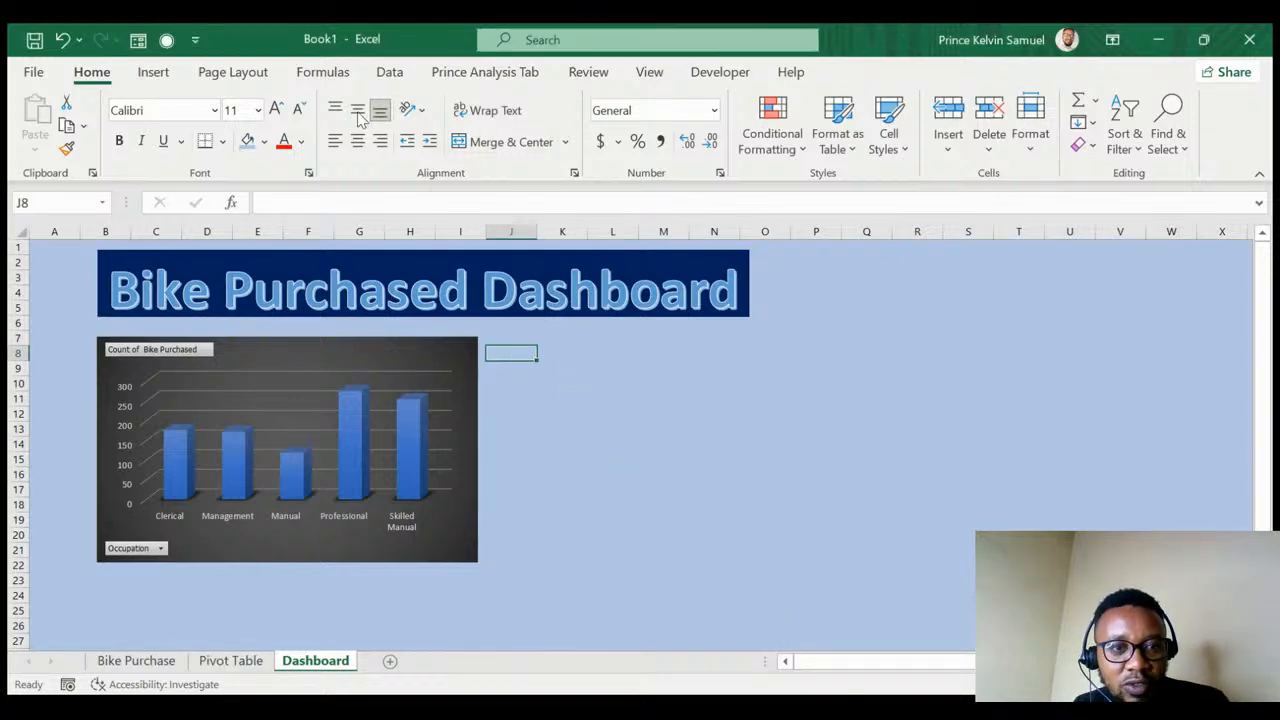
click(155, 73)
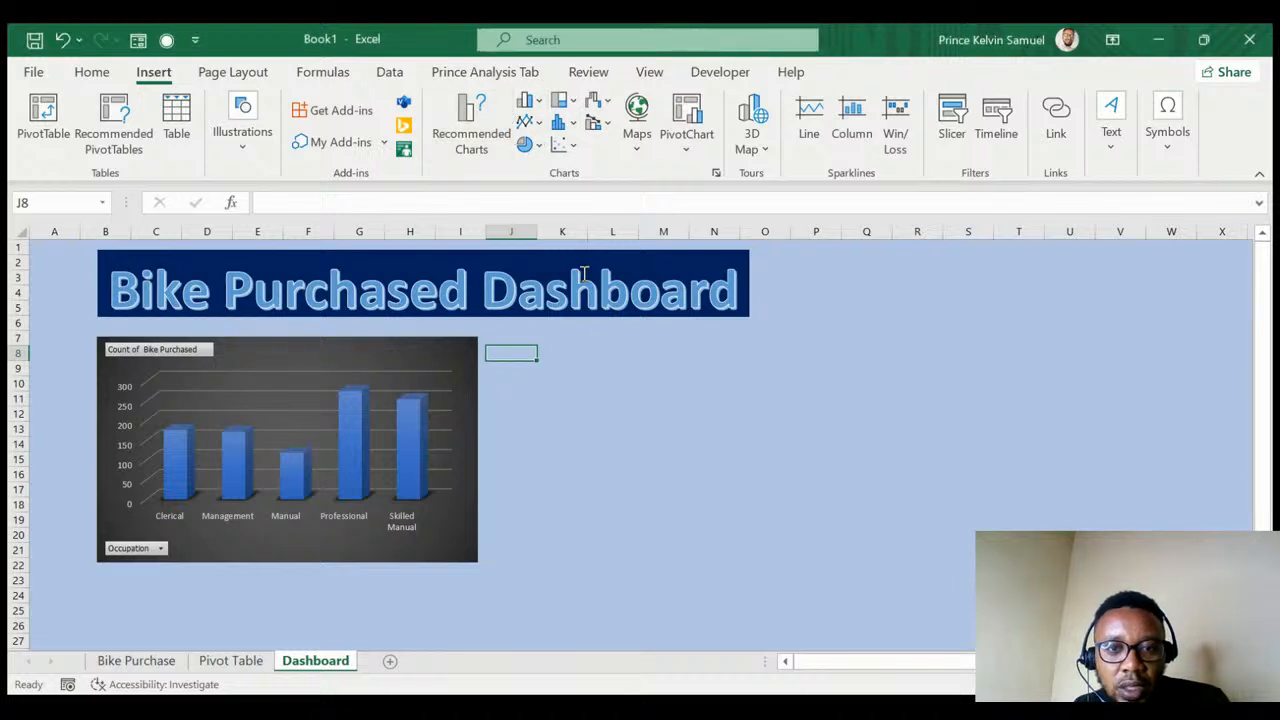
click(538, 122)
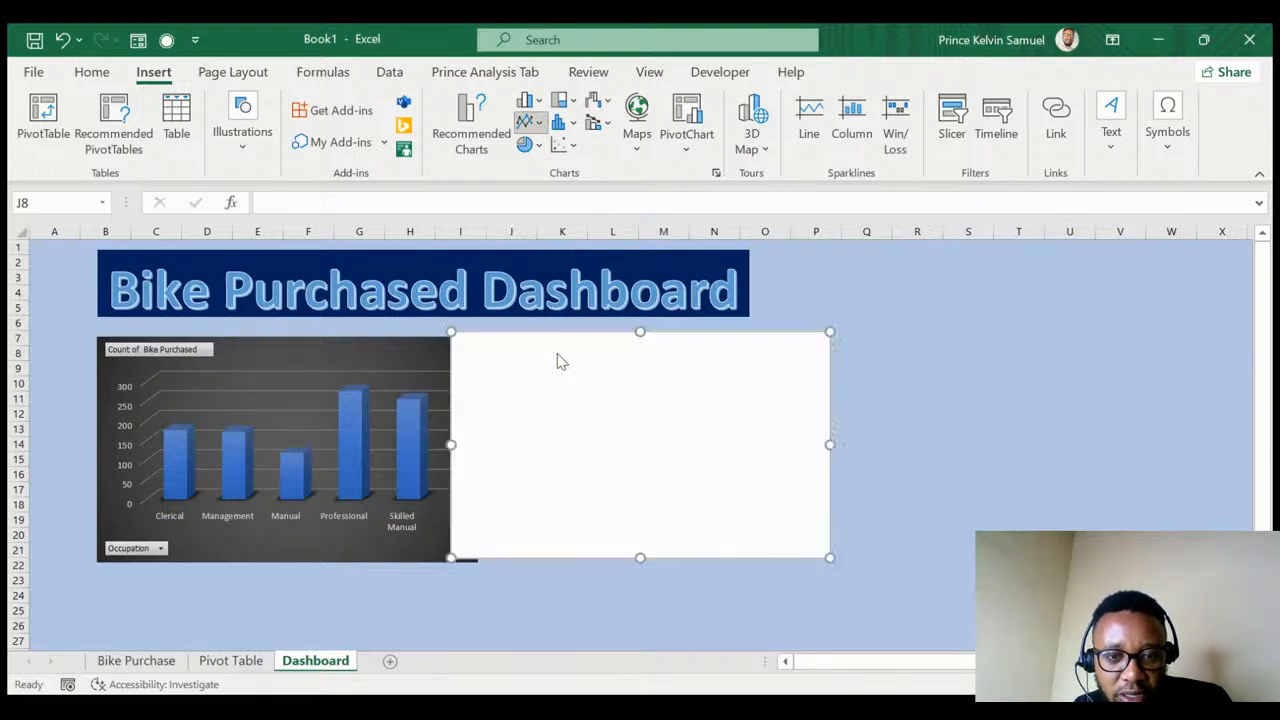
click(620, 405)
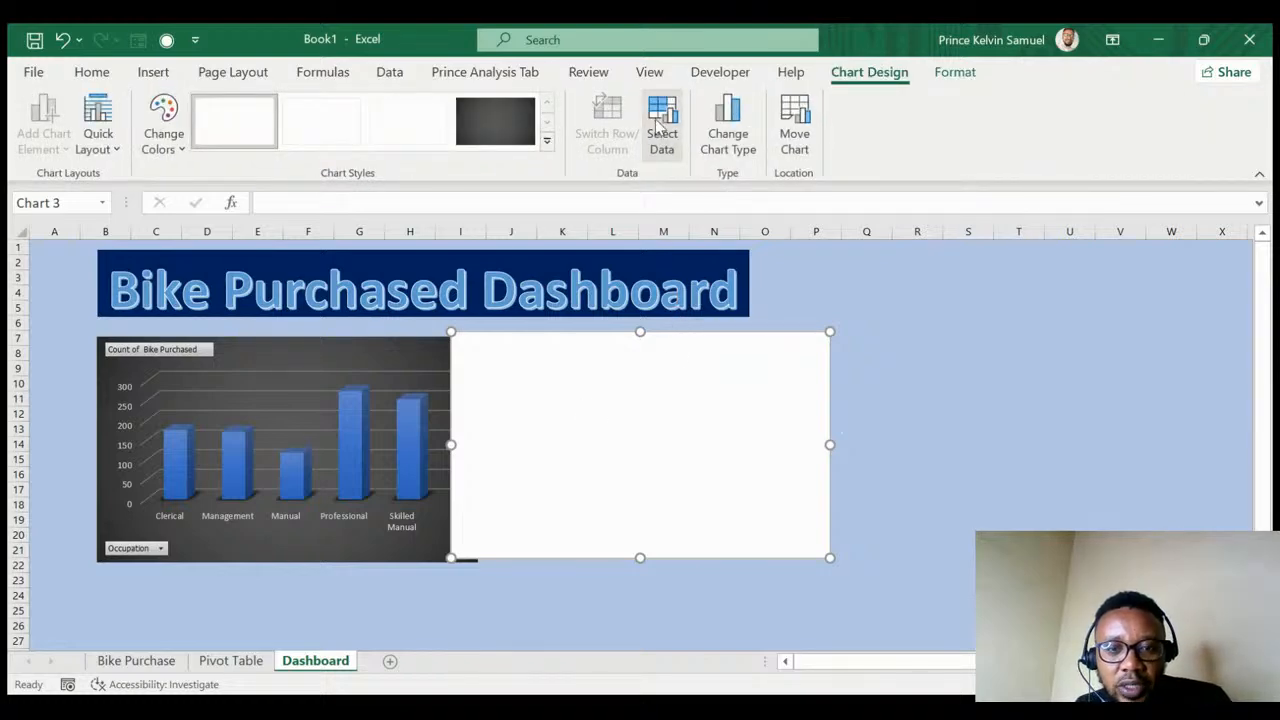
click(657, 122)
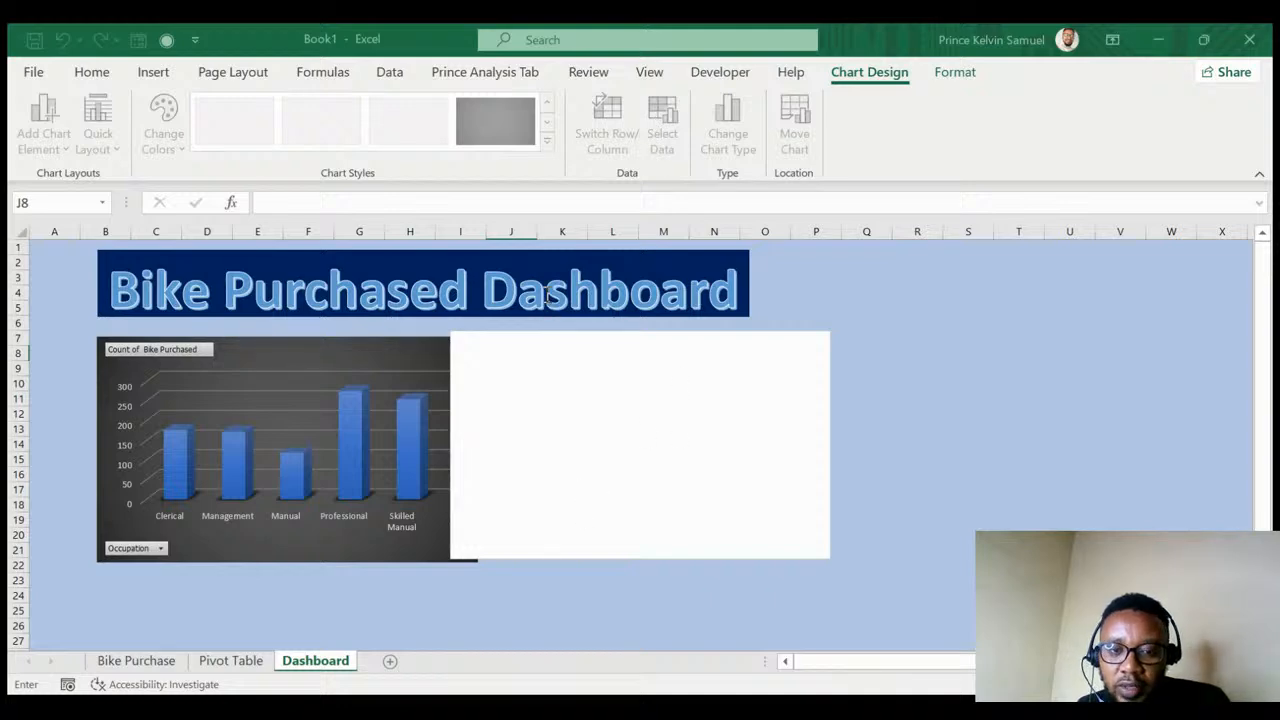
click(226, 662)
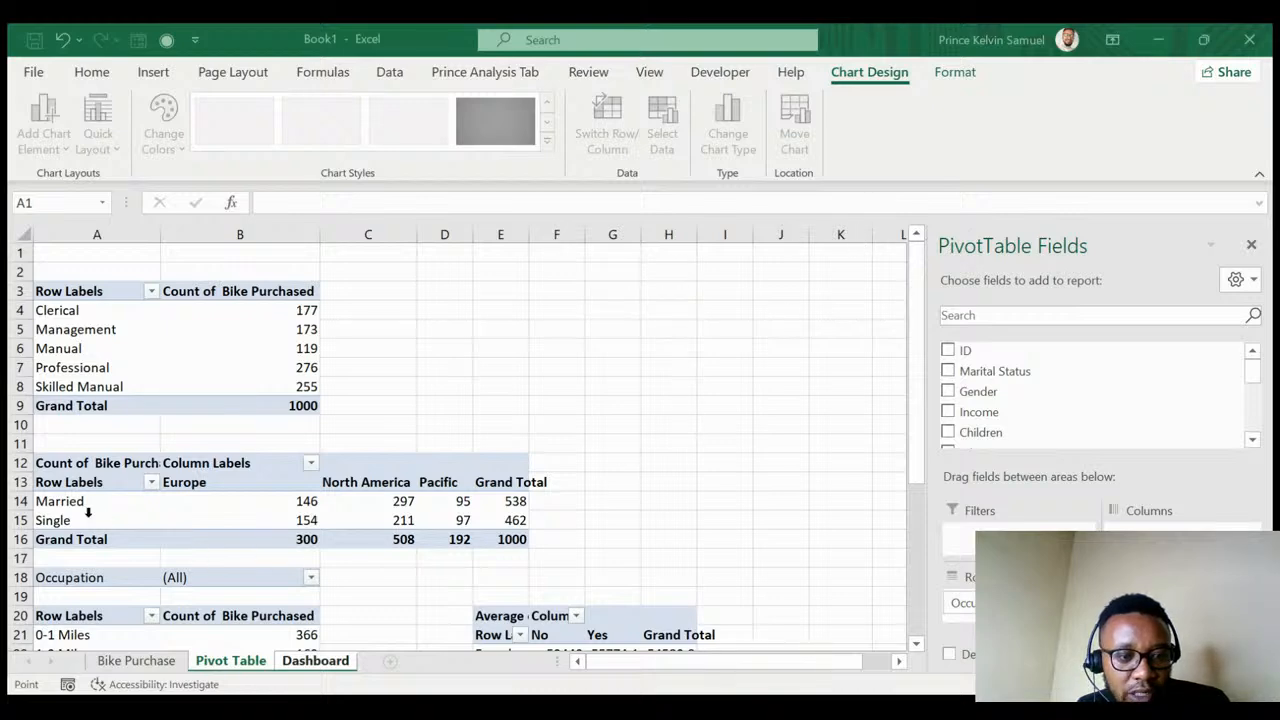
- Plot the marital status by region counts in B14:E15 and nudge the new chart right
drag(260, 502, 461, 518)
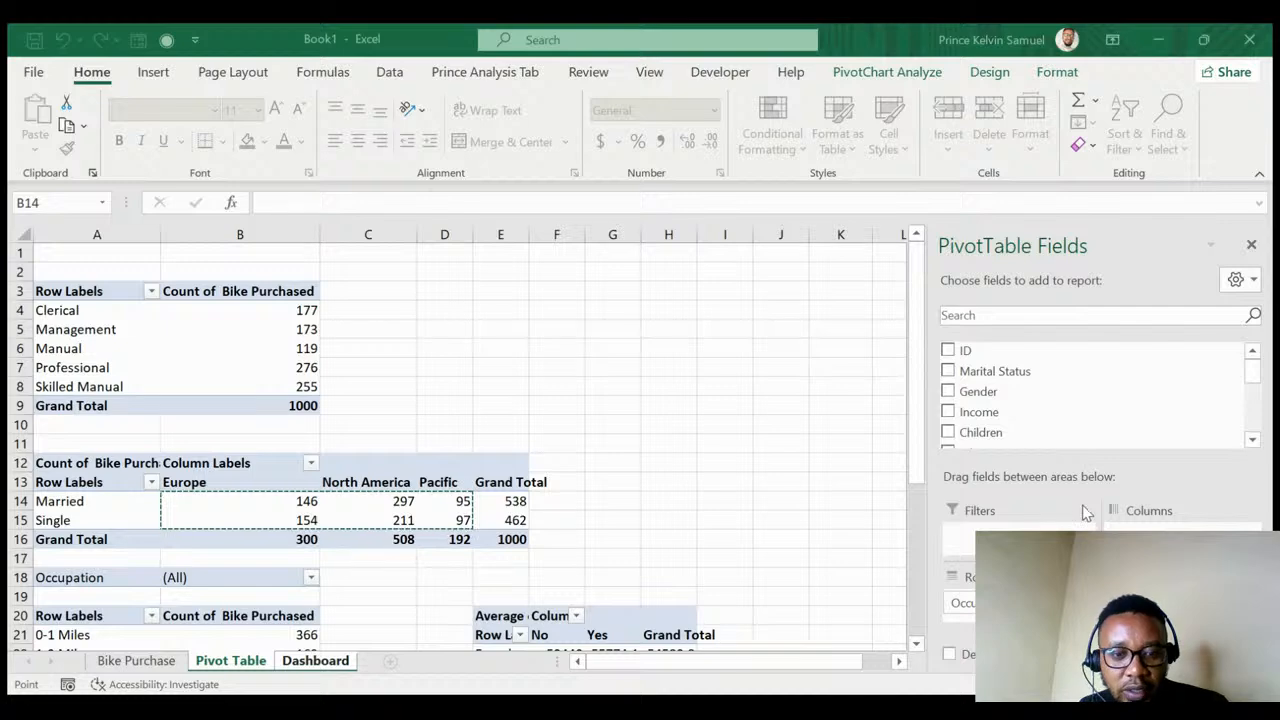
key(ctrl+Page_Down)
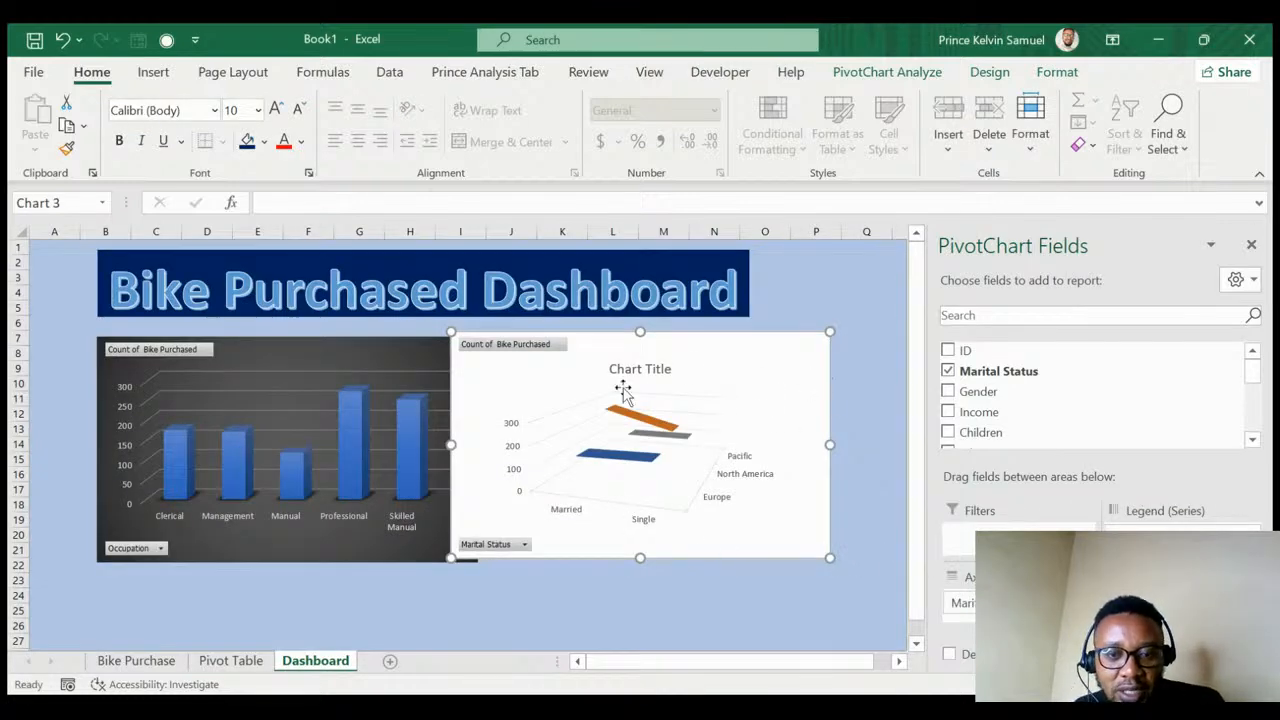
drag(702, 348, 738, 347)
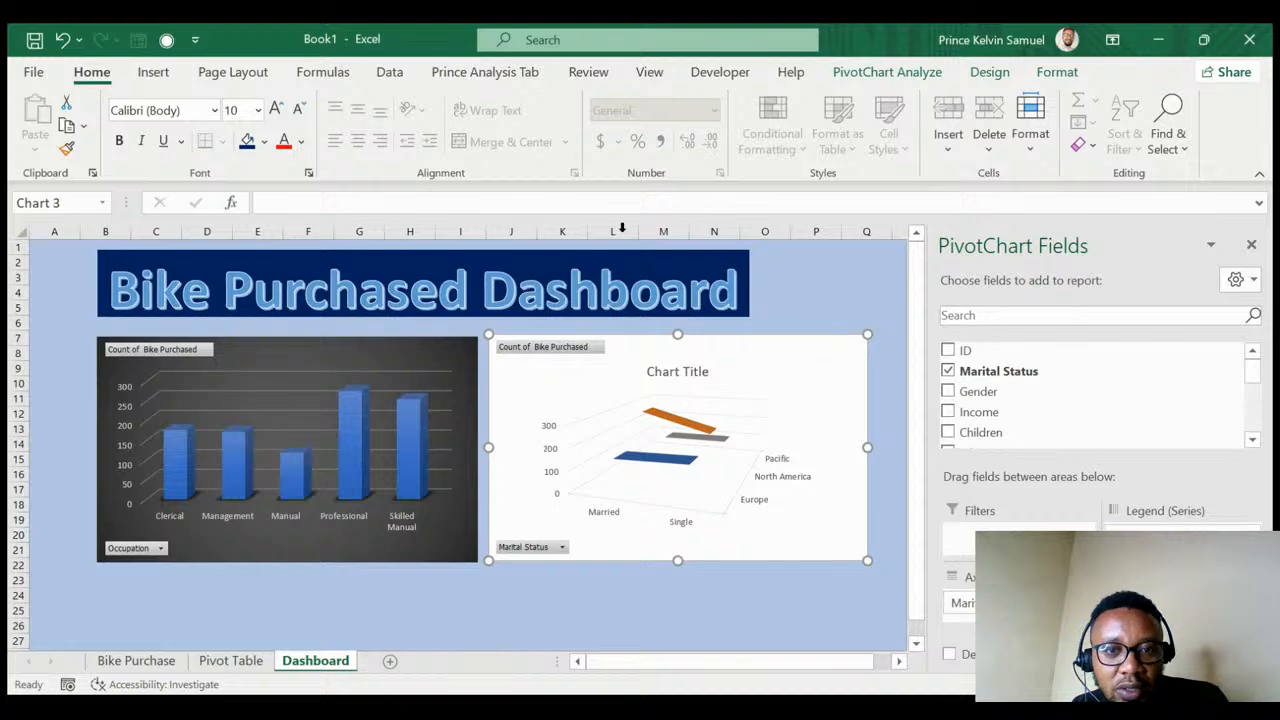
click(983, 80)
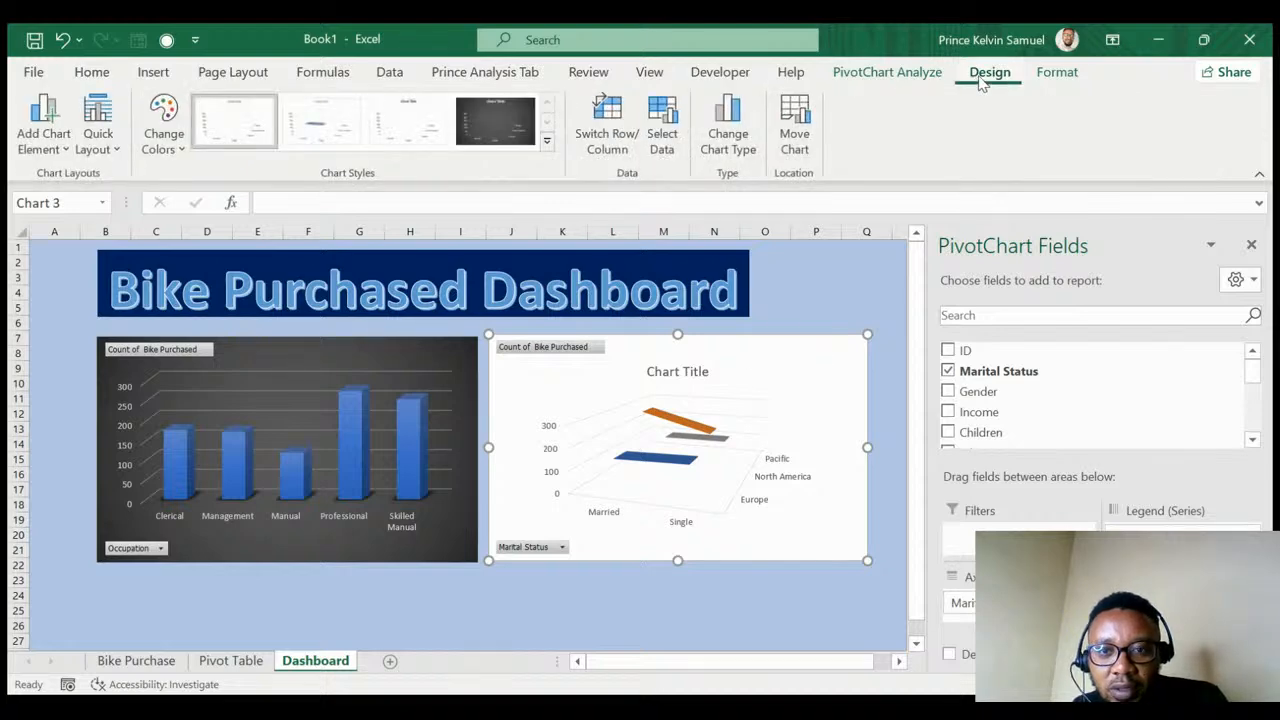
- Change the marital status chart's type to Clustered Bar
click(744, 131)
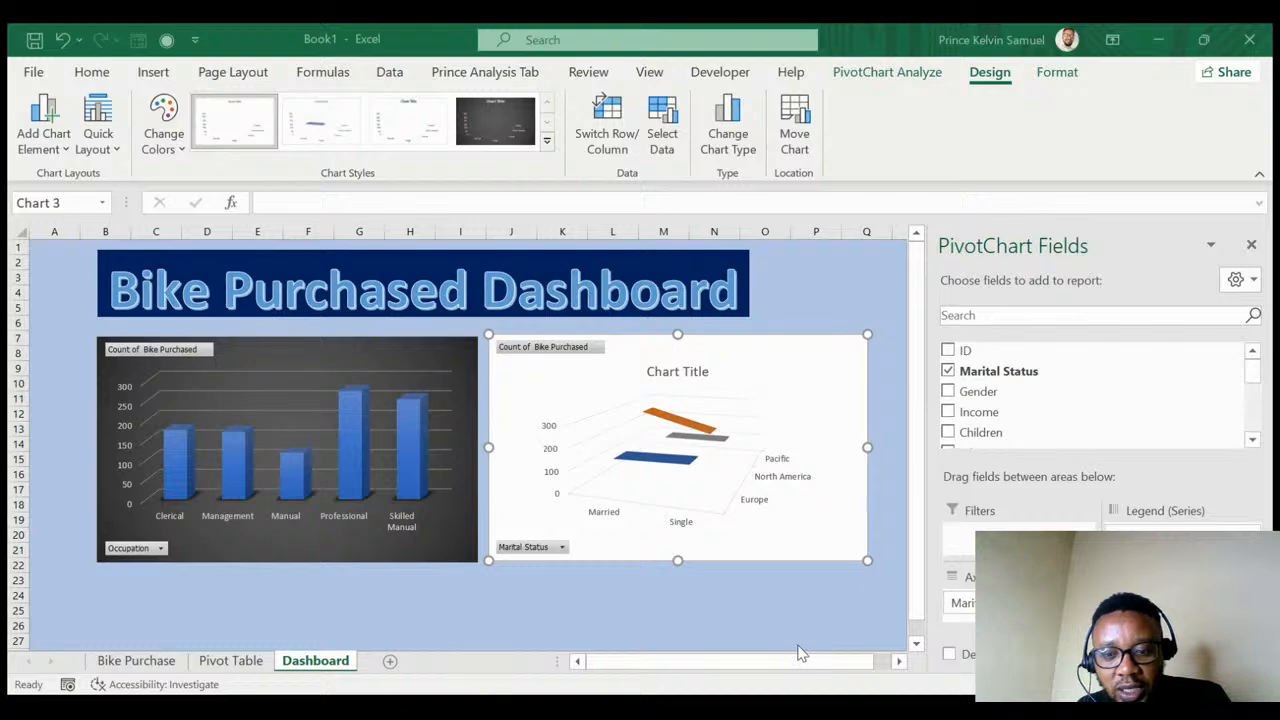
key(ctrl+z)
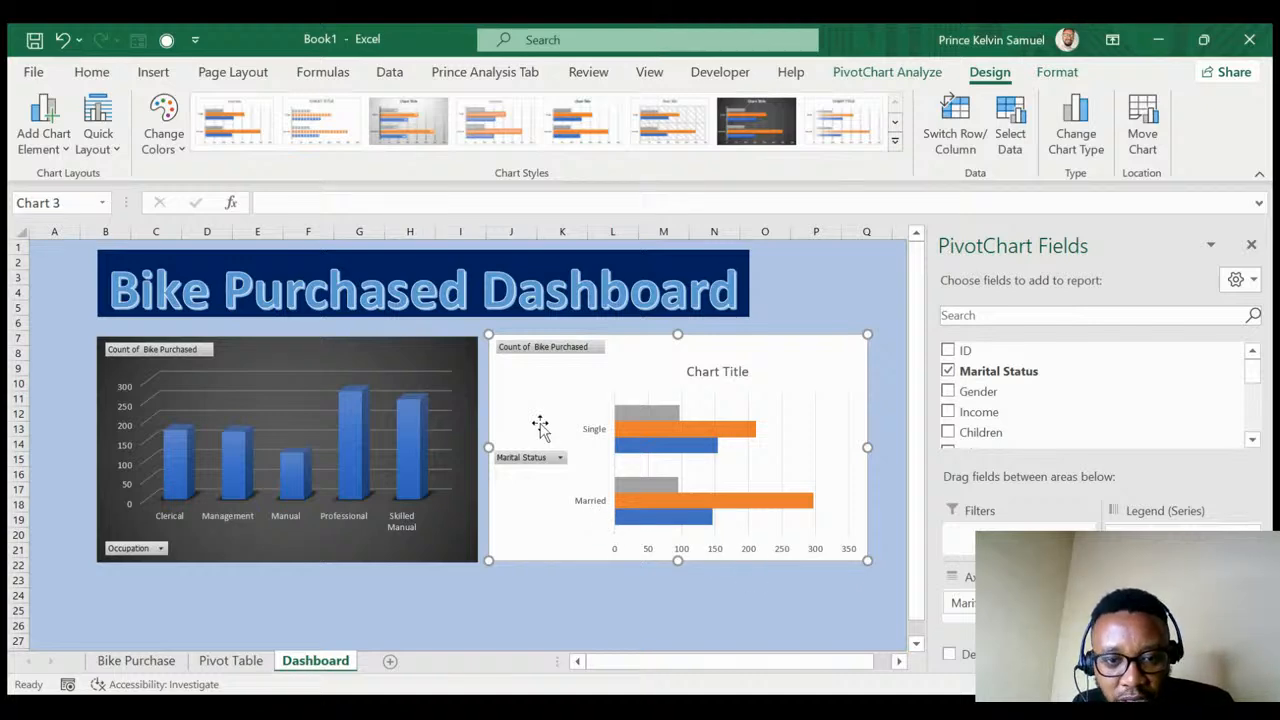
- Remove the bar chart's title, apply the dark chart style, and close the PivotChart Fields pane
click(714, 374)
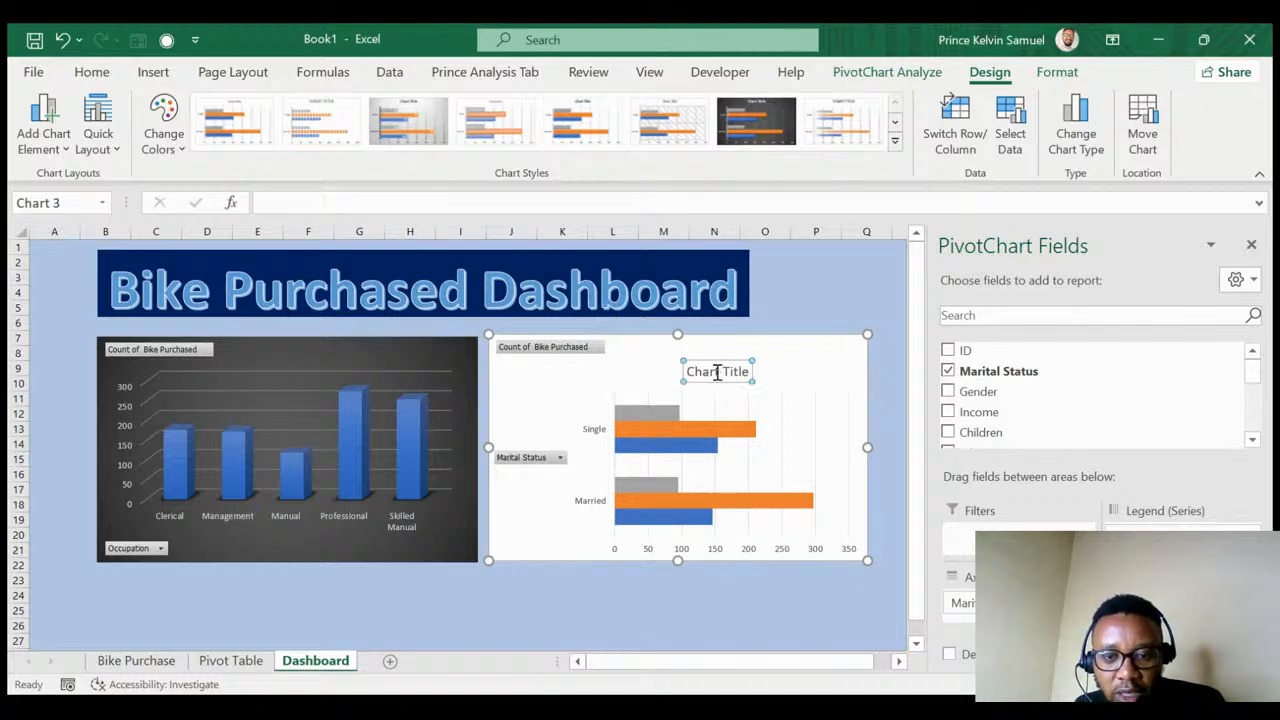
key(Delete)
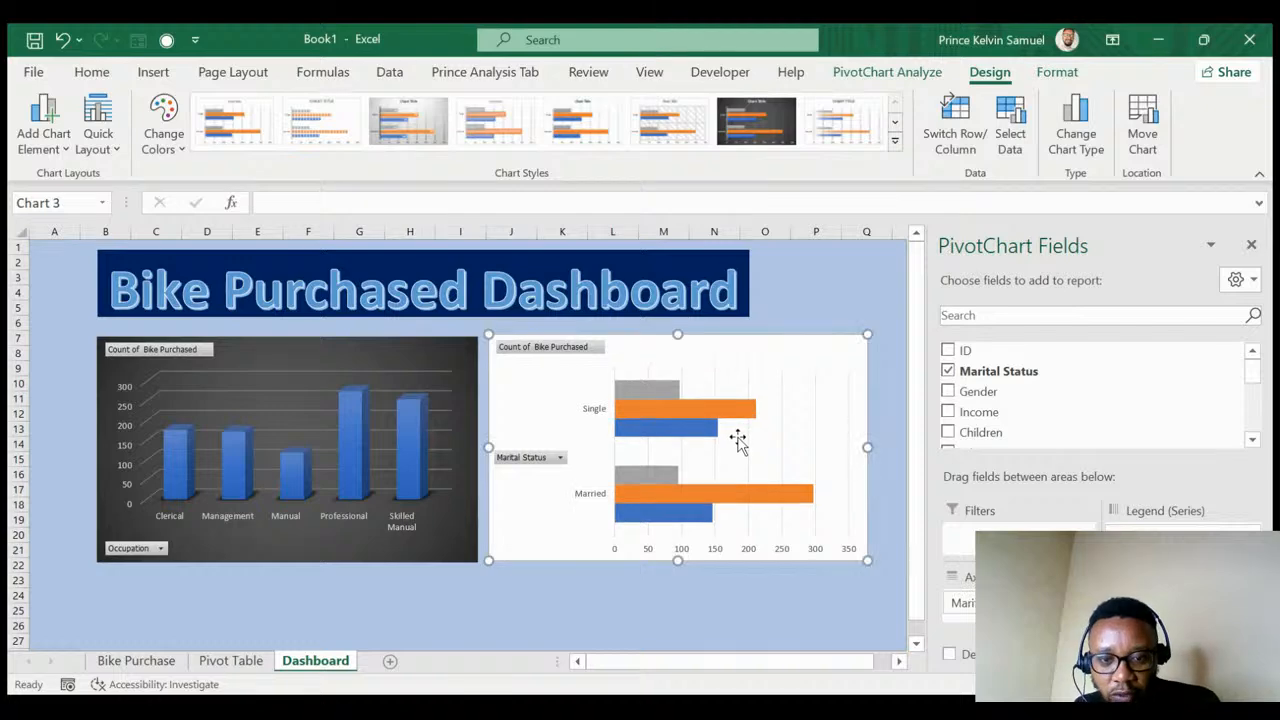
click(763, 143)
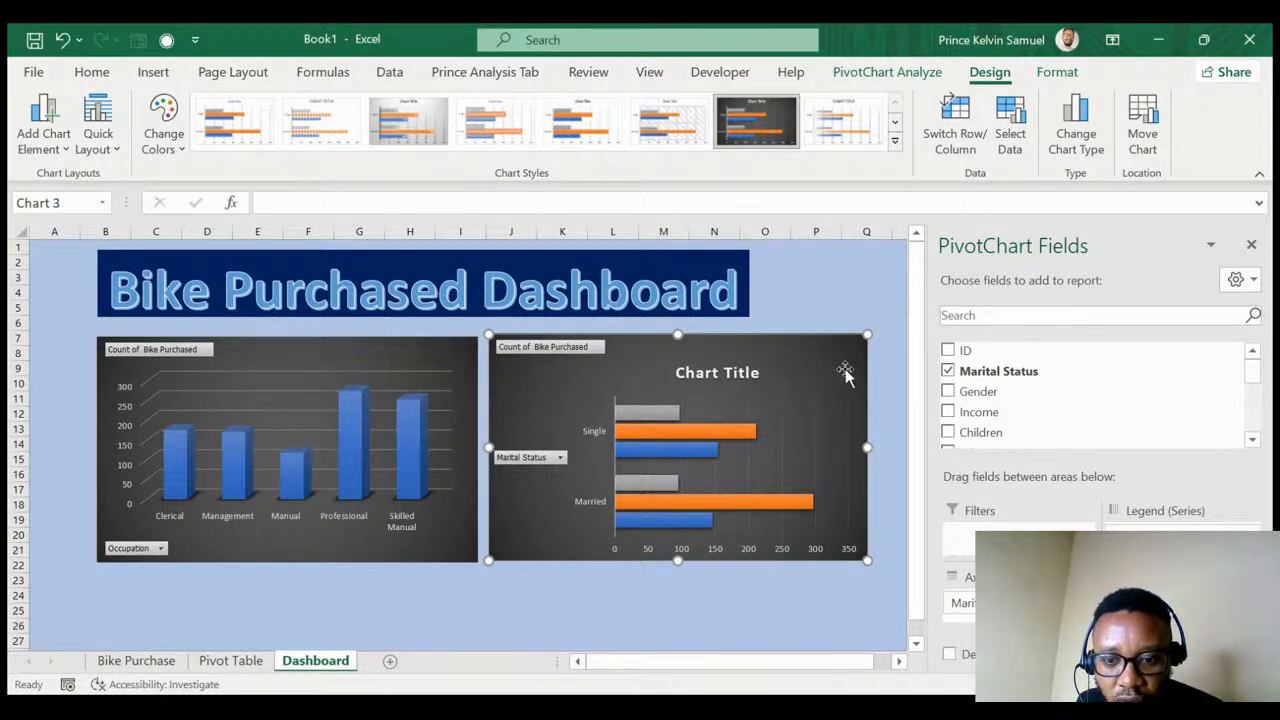
click(1251, 245)
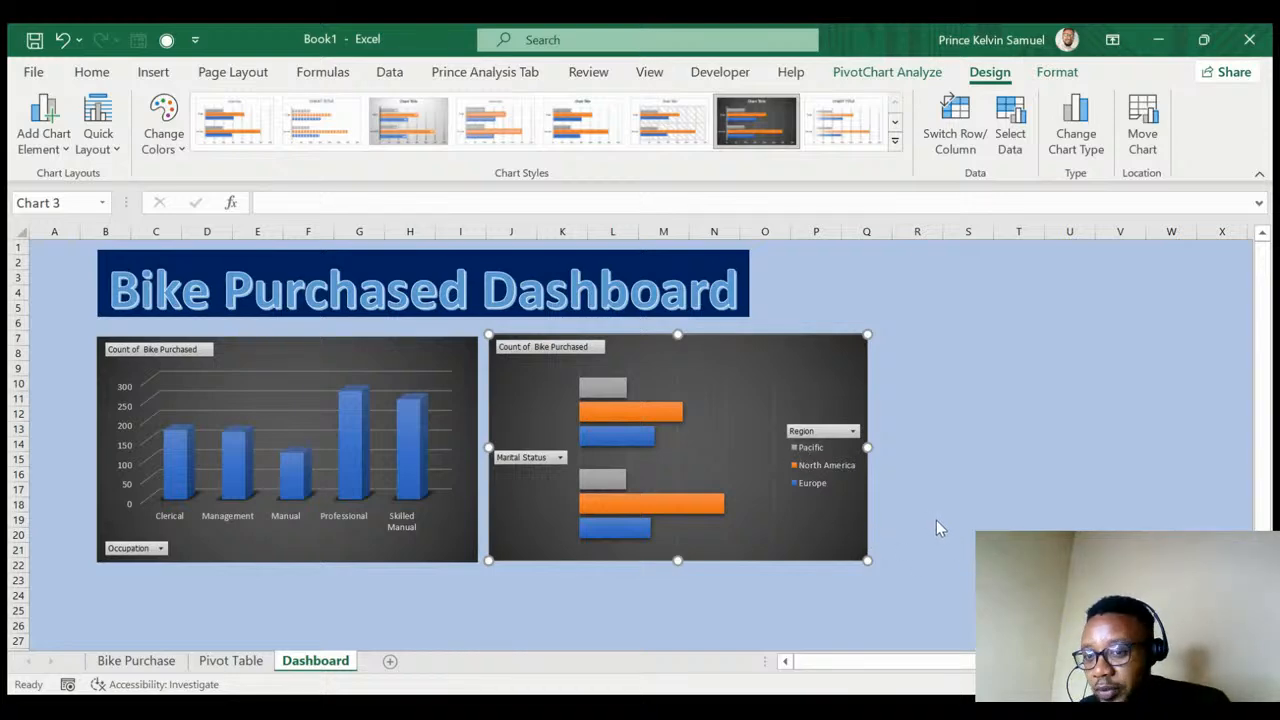
- Remove the Region legend and keep the dark style so the data table shows the regional counts
key(Delete)
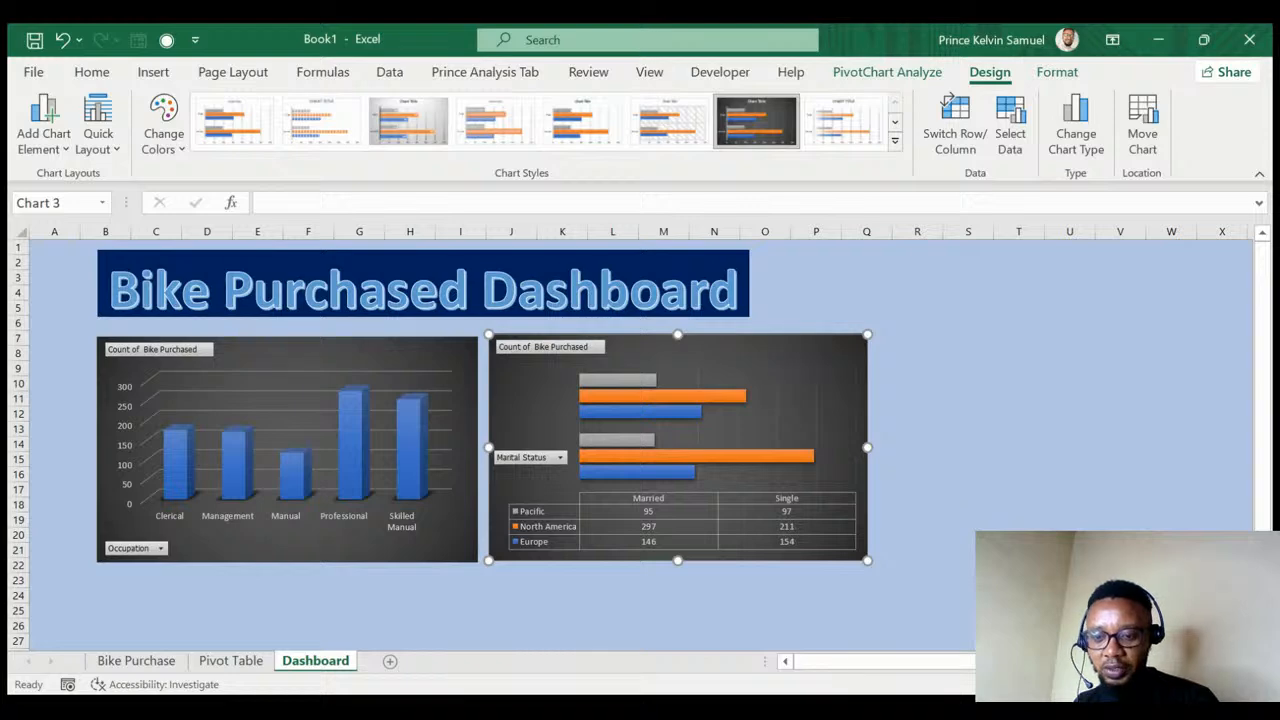
key(ctrl+z)
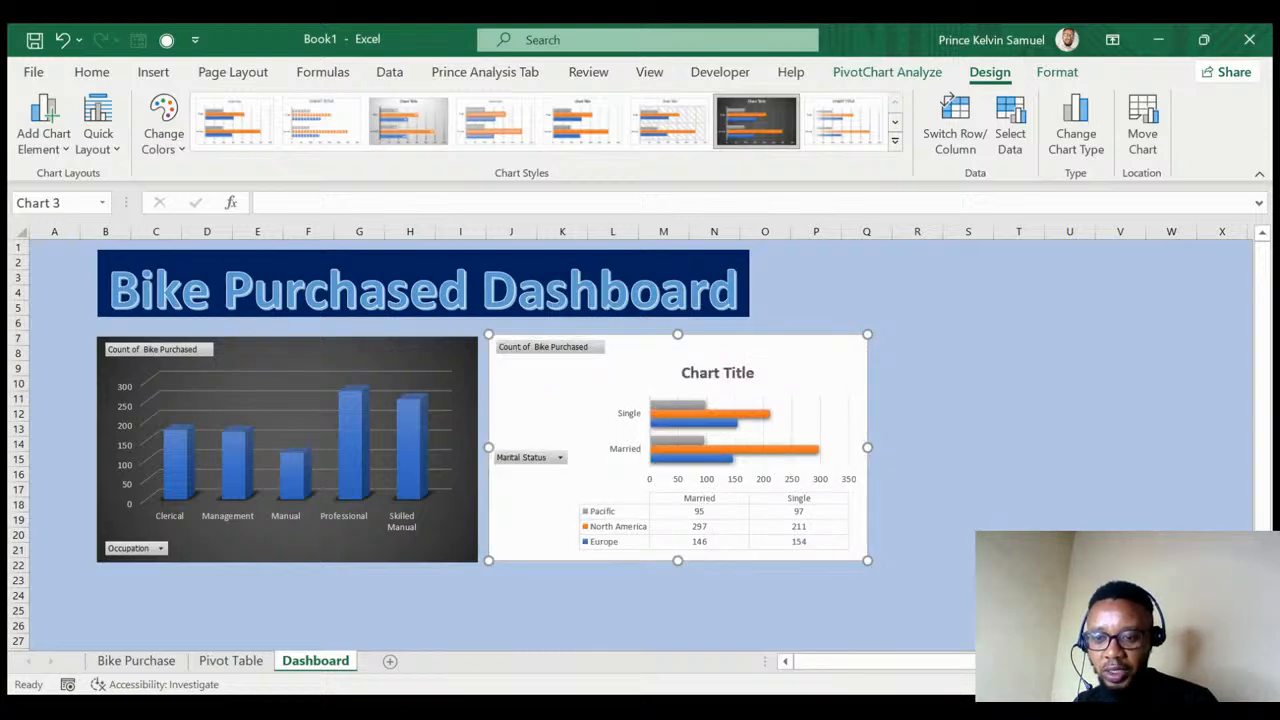
key(ctrl+z)
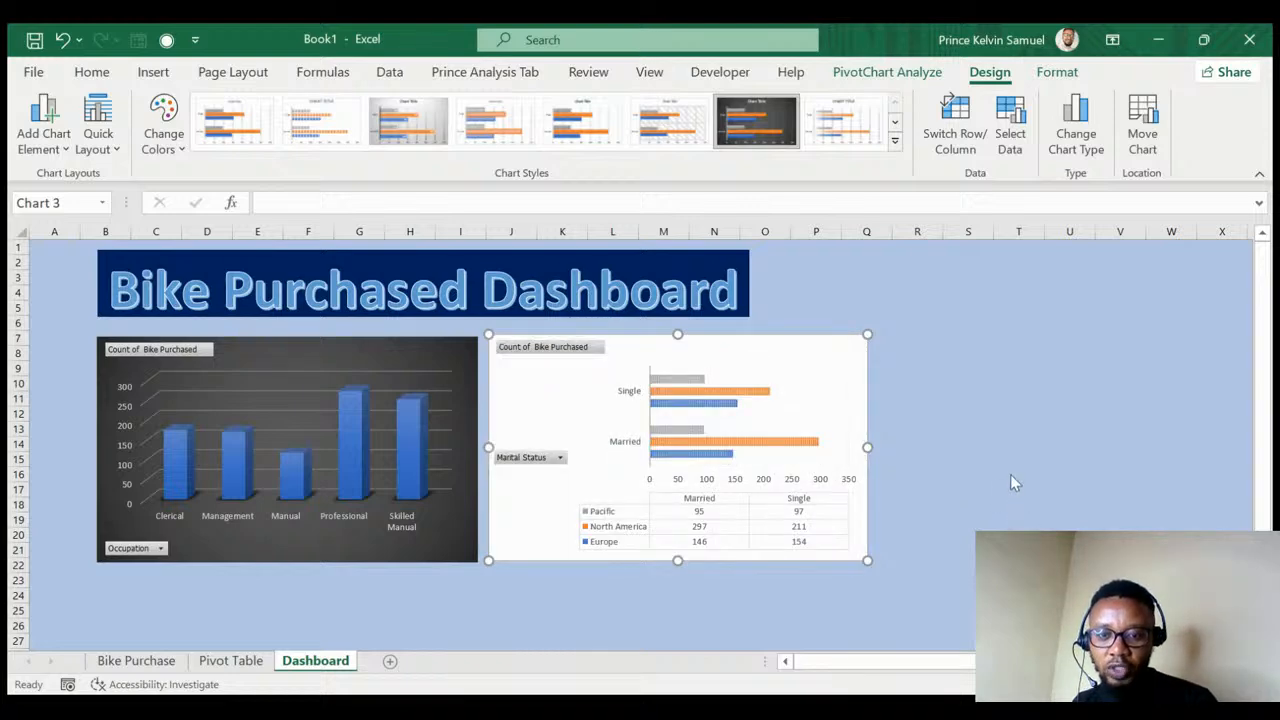
key(ctrl+y)
key(ctrl+y)
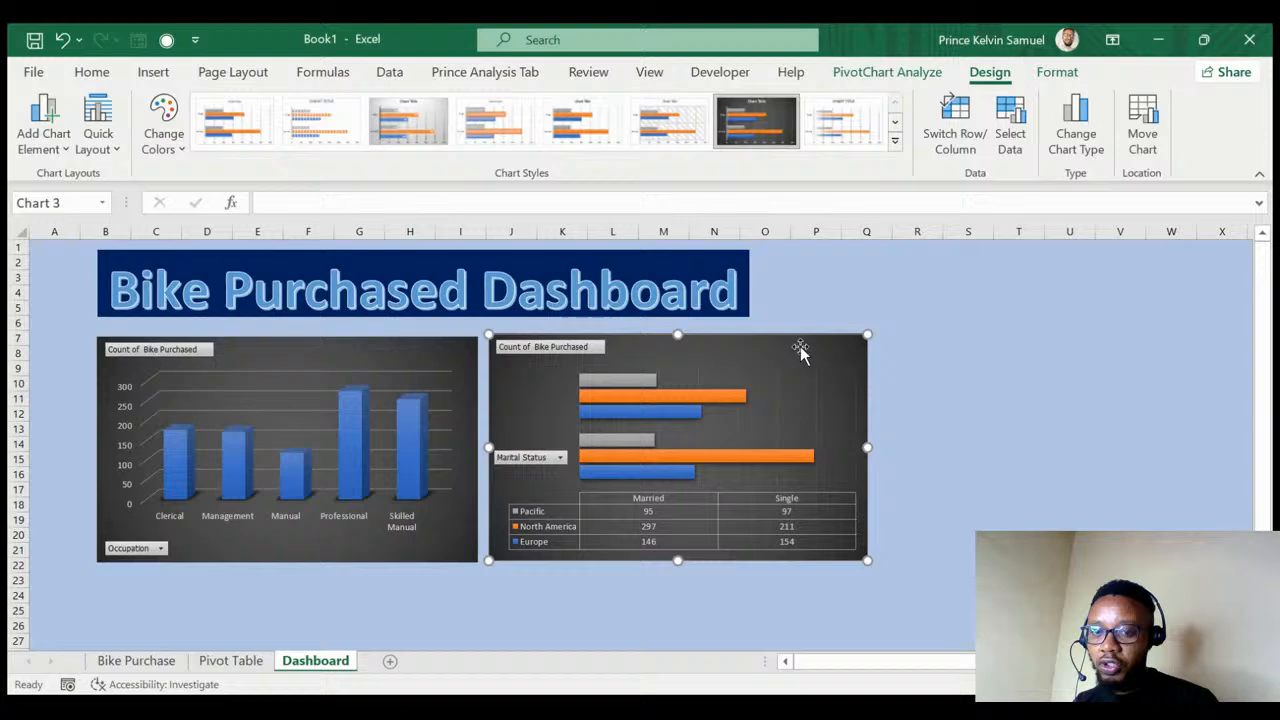
click(825, 280)
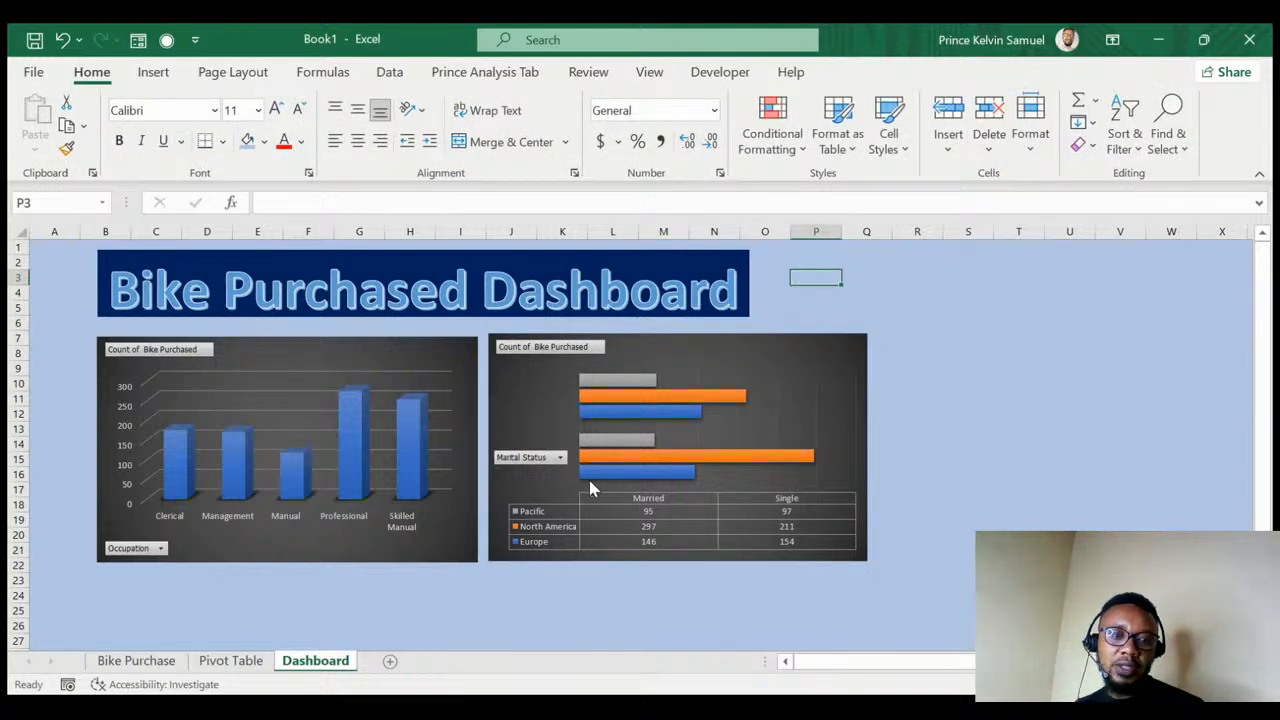
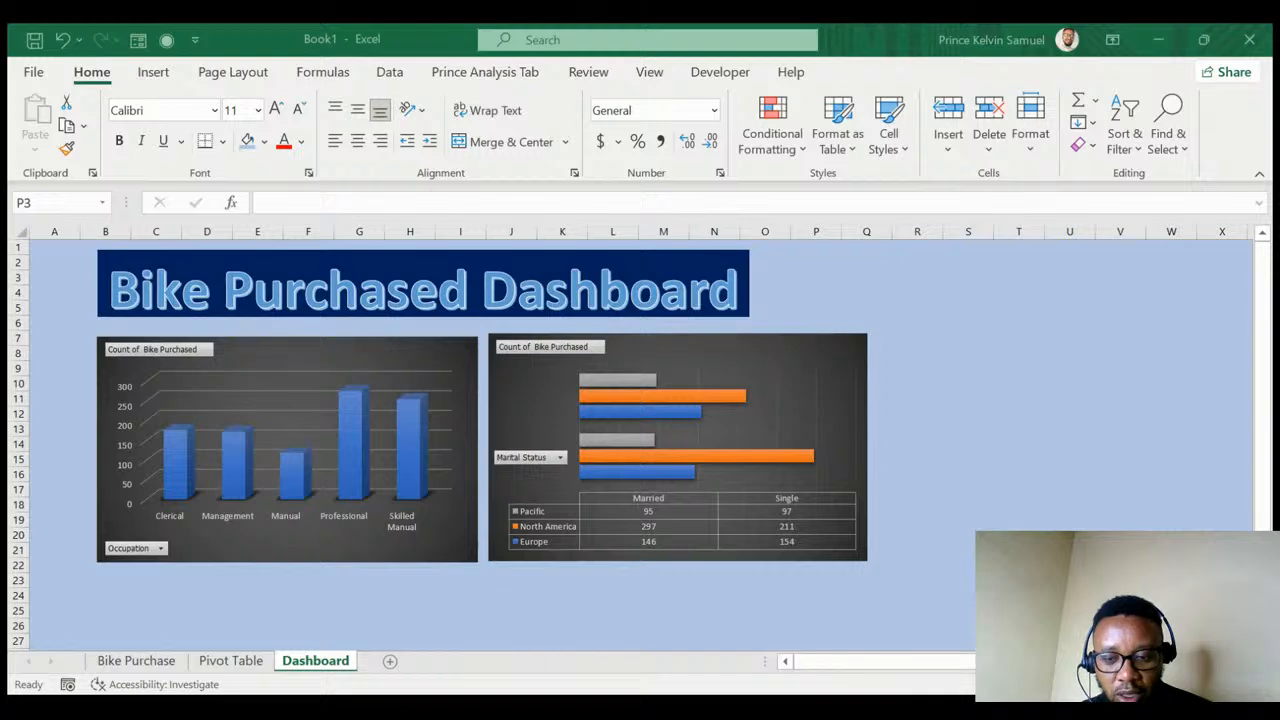
- Insert a blank chart with Alt+F1 and place it beneath the Occupation column chart
scroll(200, 566, down, 1)
click(128, 537)
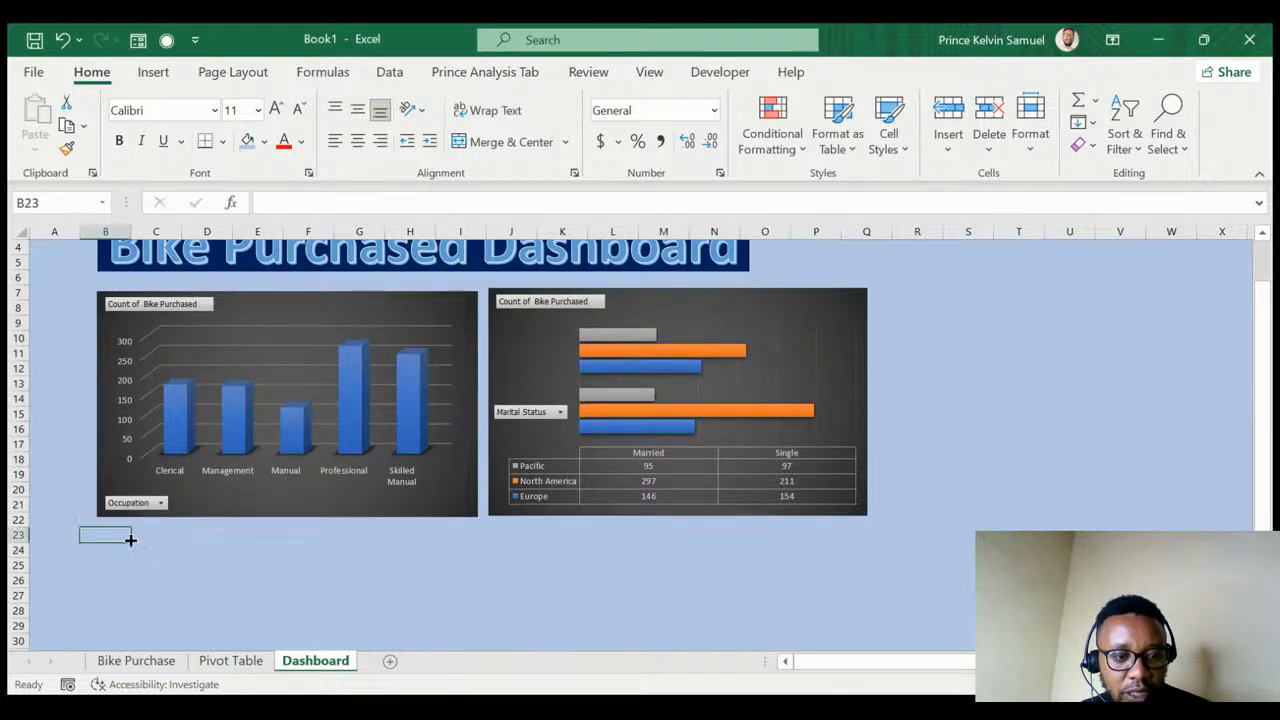
click(128, 564)
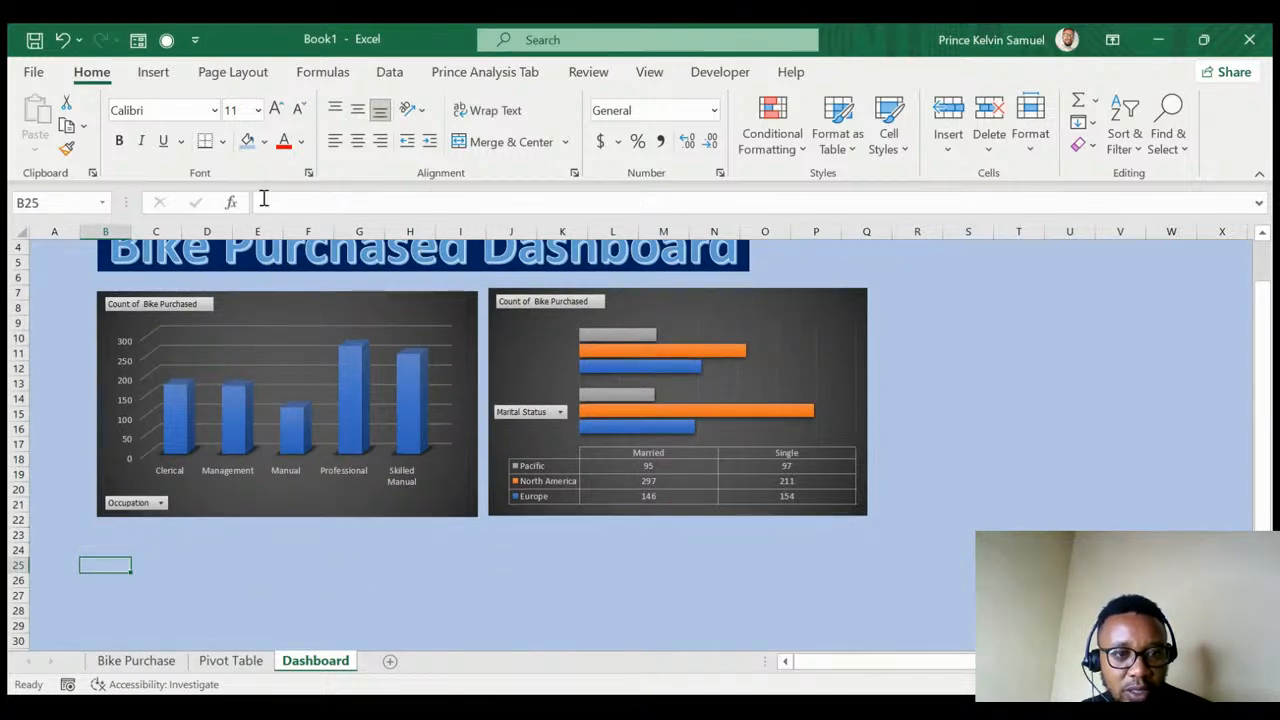
click(154, 74)
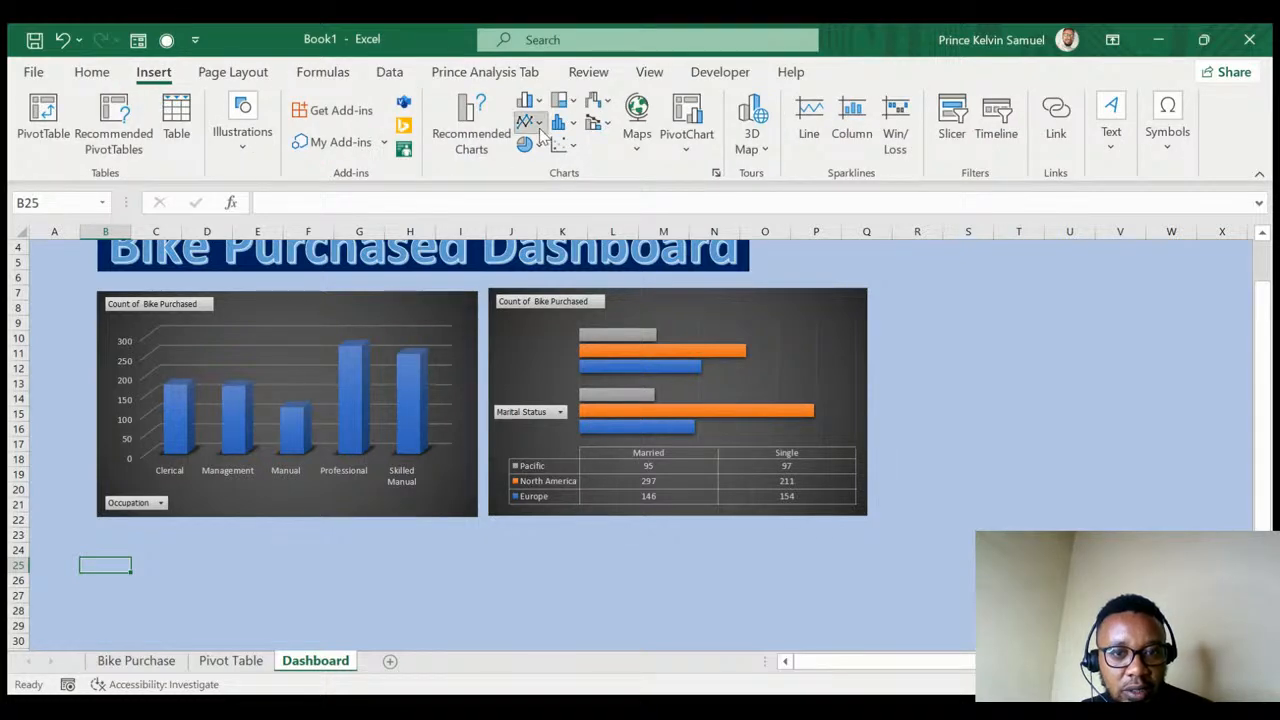
key(alt+F1)
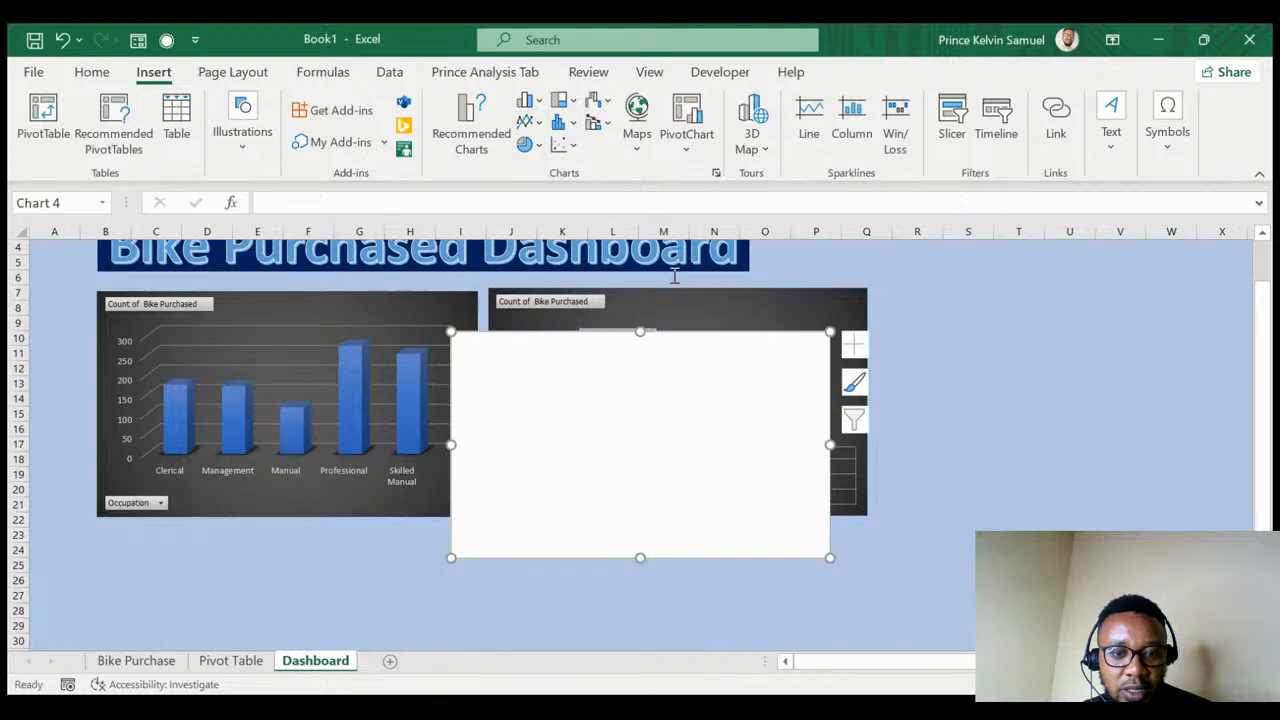
drag(630, 361, 282, 563)
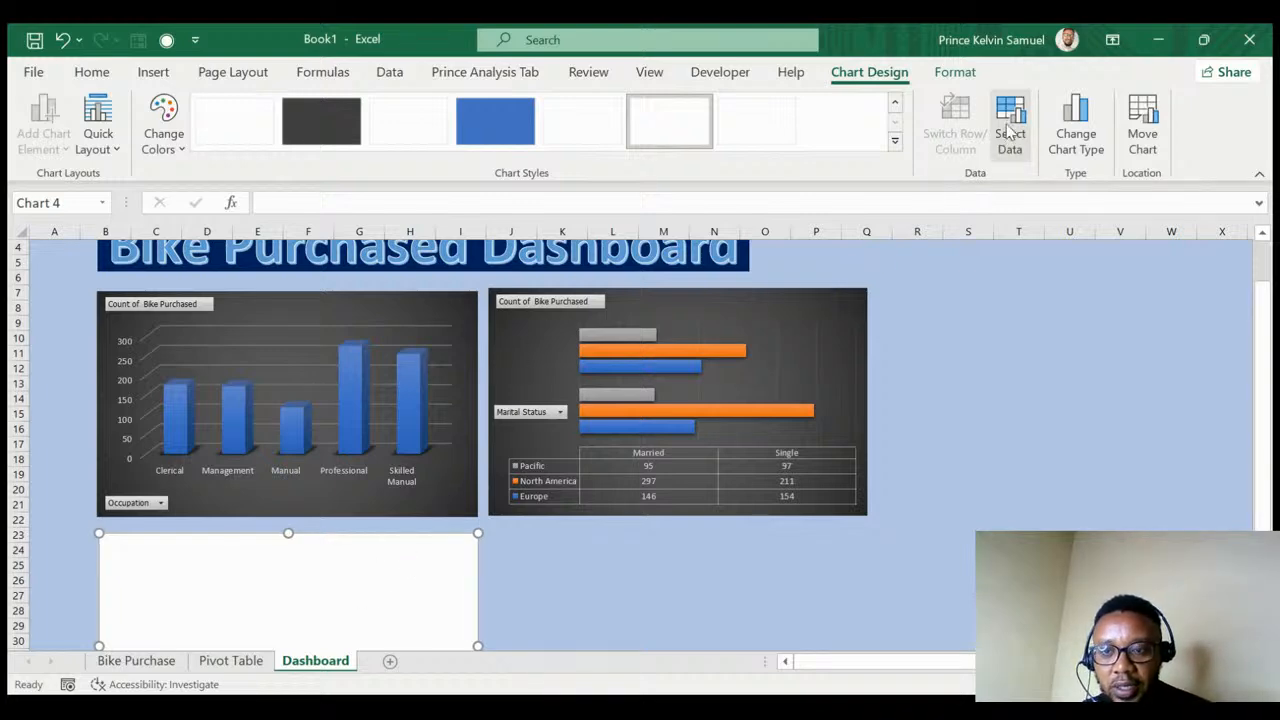
click(1008, 130)
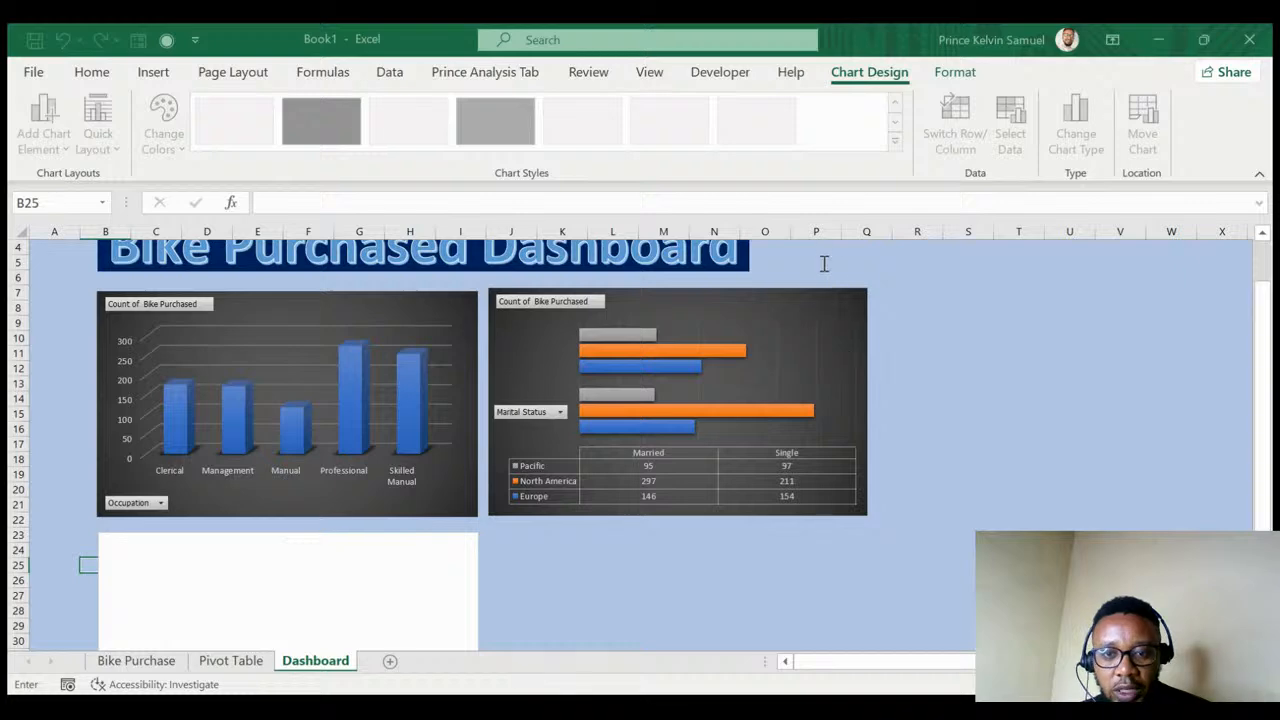
- Plot the commute distance counts from Pivot Table A21:B25 as a line chart
click(224, 662)
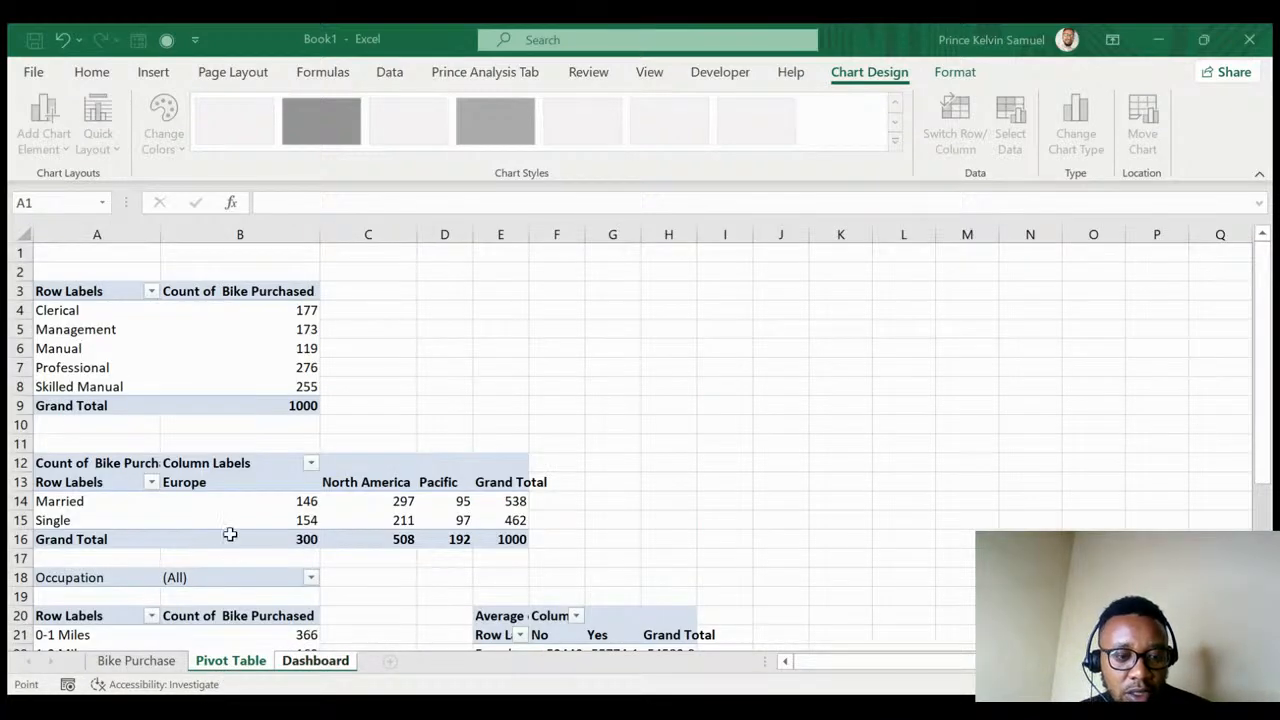
scroll(230, 535, down, 3)
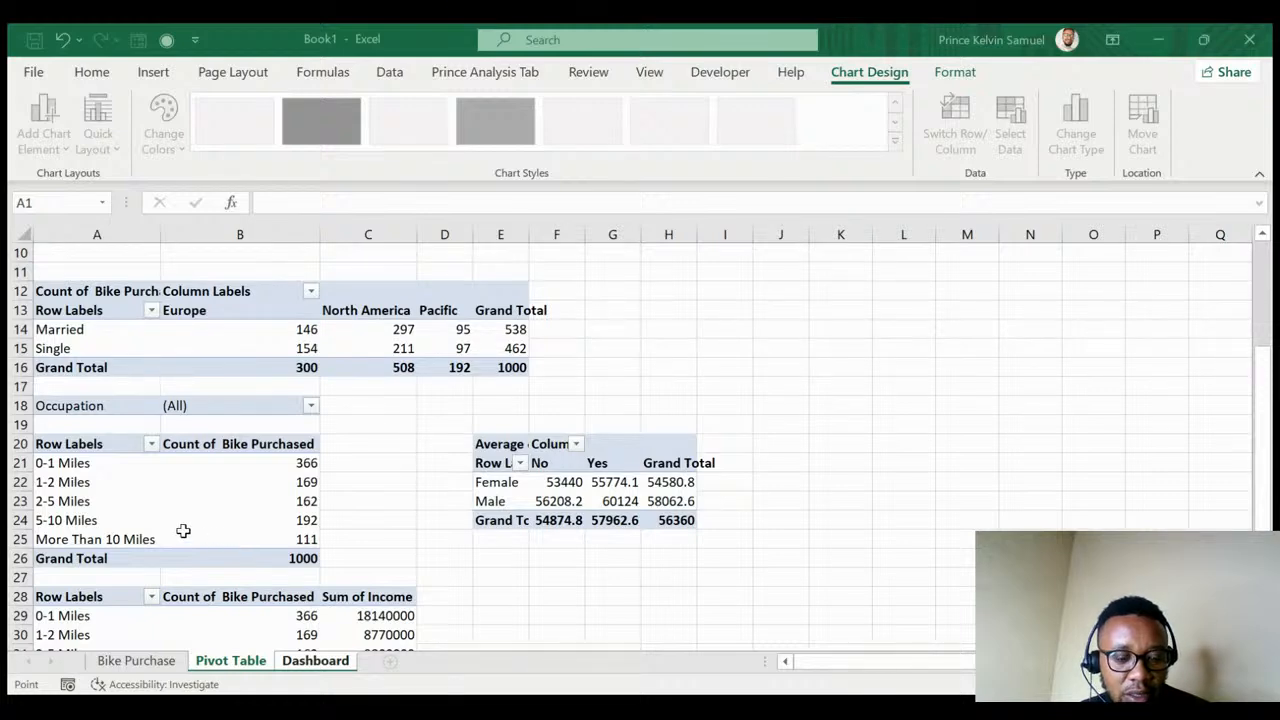
scroll(179, 528, down, 2)
scroll(179, 528, up, 1)
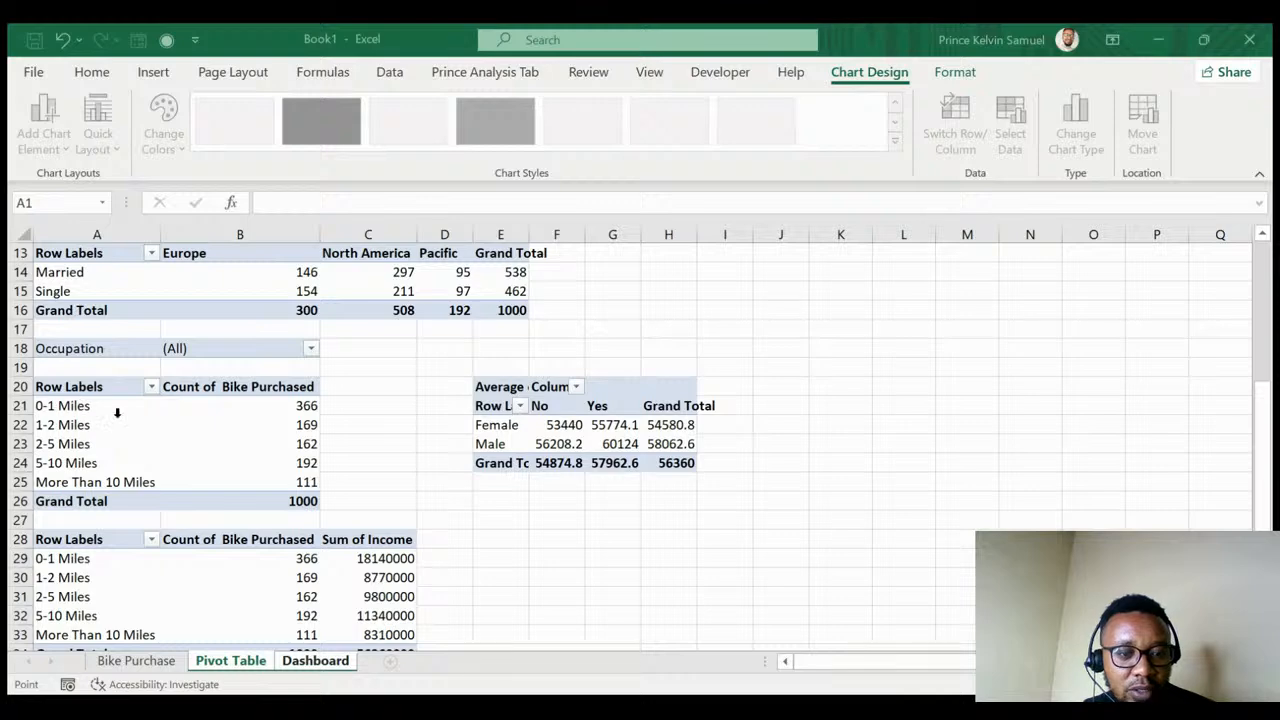
drag(70, 406, 265, 477)
key(ctrl+c)
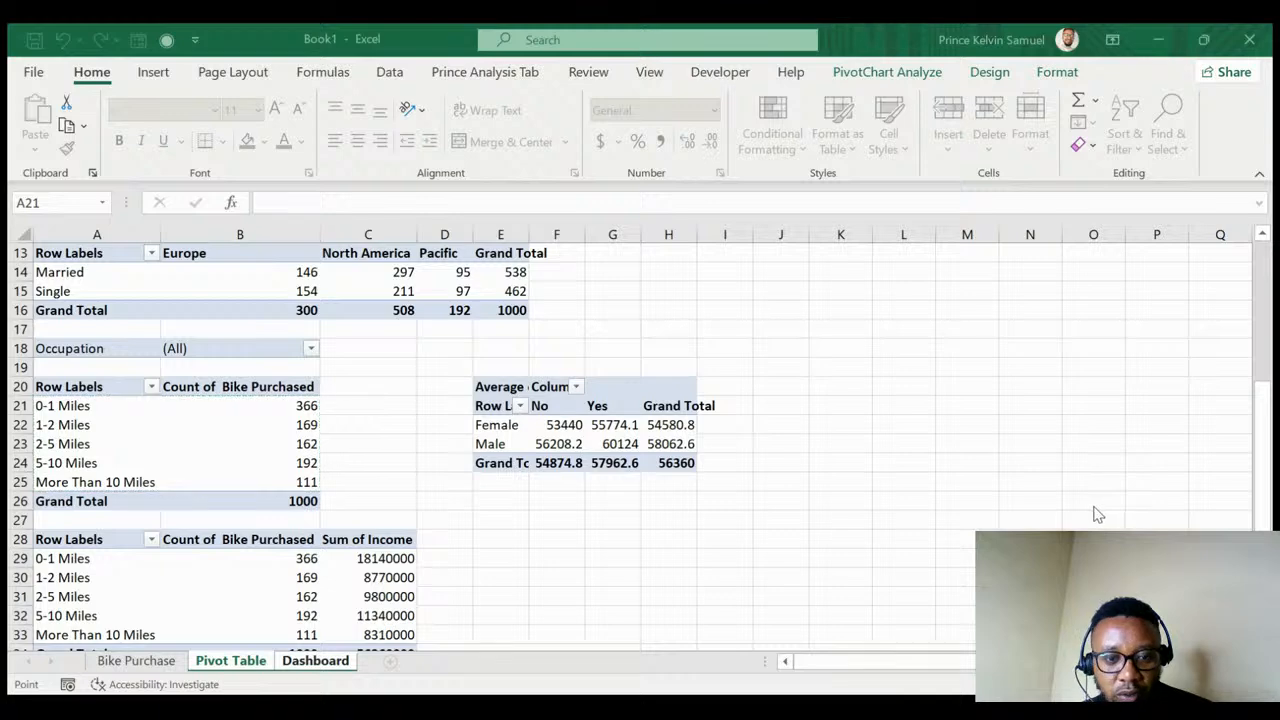
key(ctrl+Page_Down)
scroll(380, 529, down, 3)
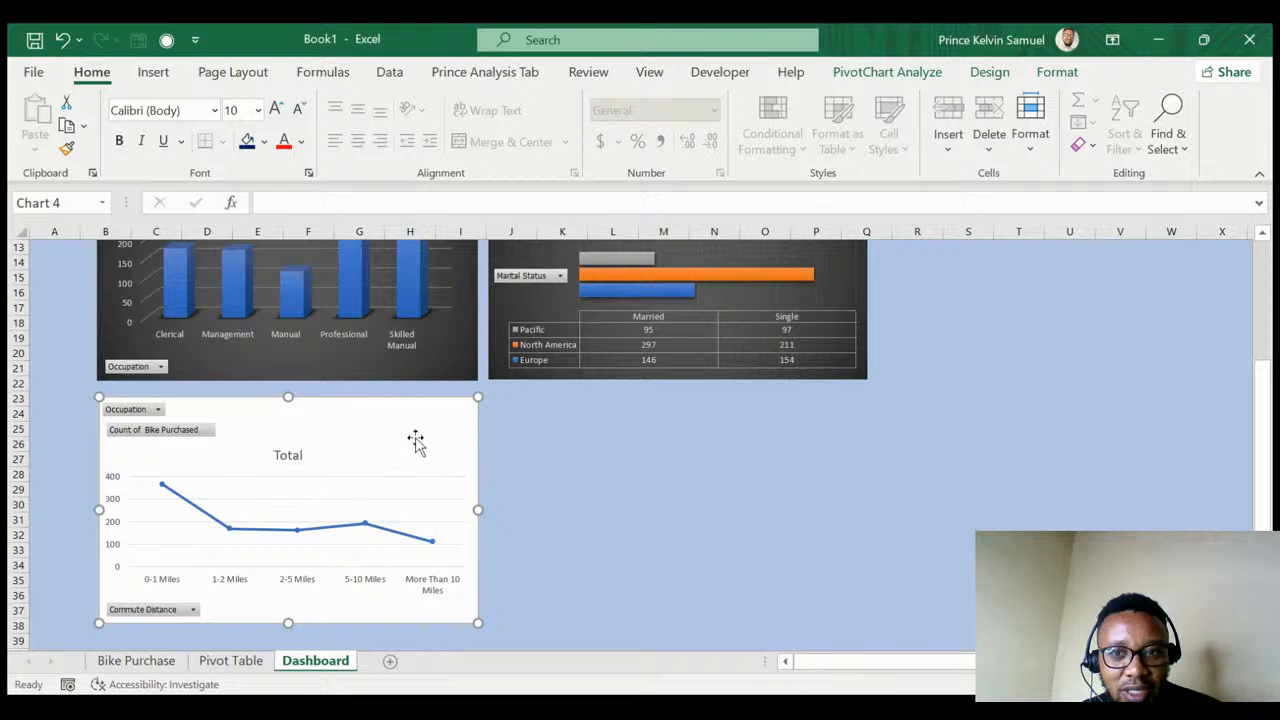
- Give the line chart the dark style and settle on the gridlines-only Quick Layout
click(988, 73)
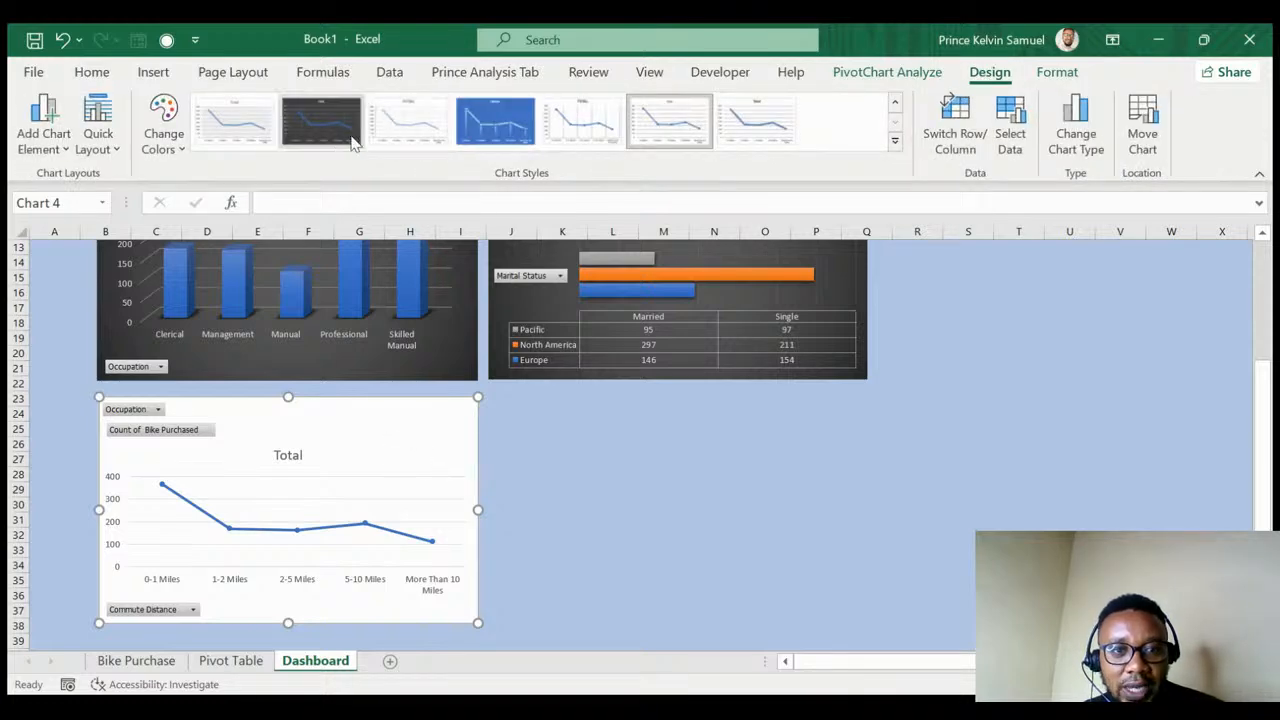
click(320, 128)
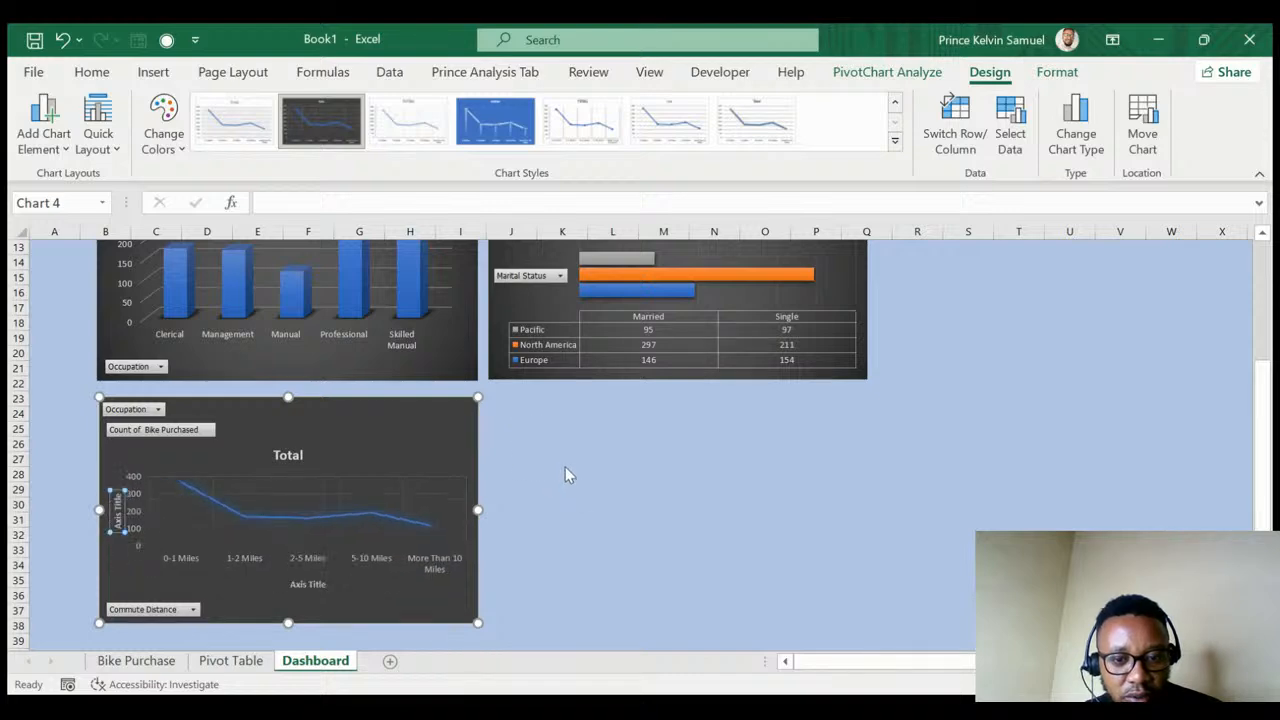
key(ctrl+z)
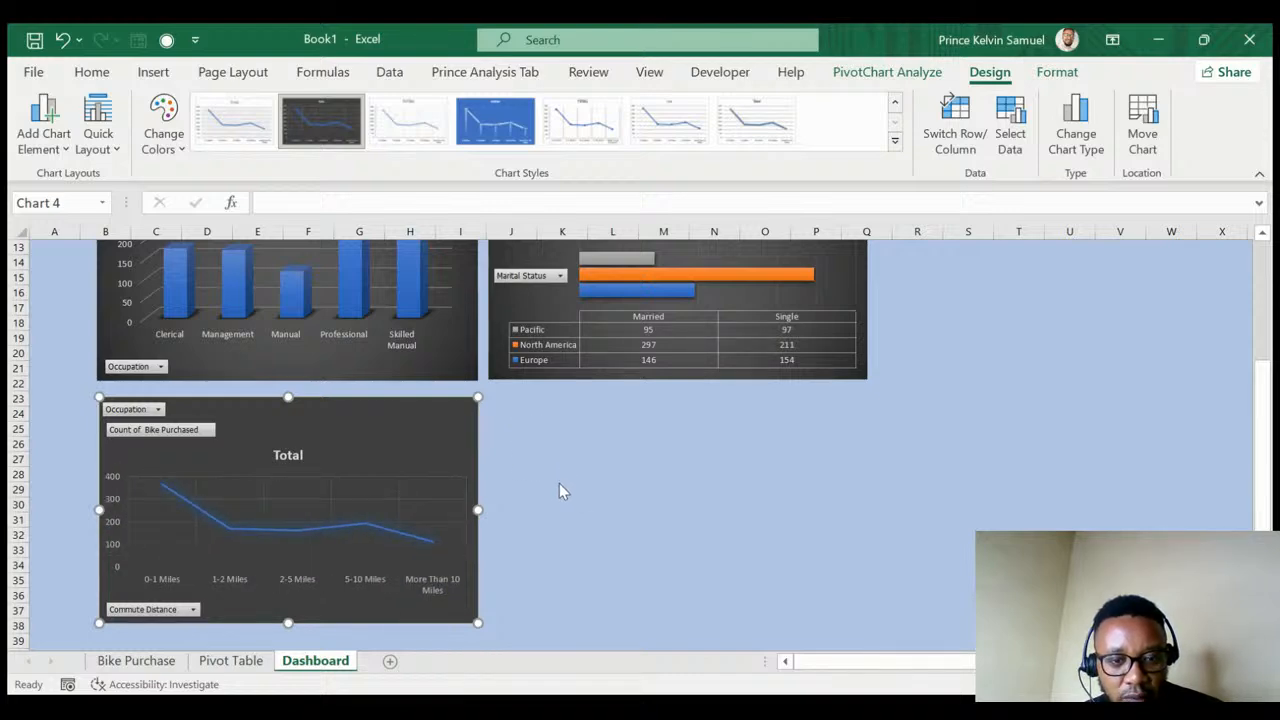
key(ctrl+z)
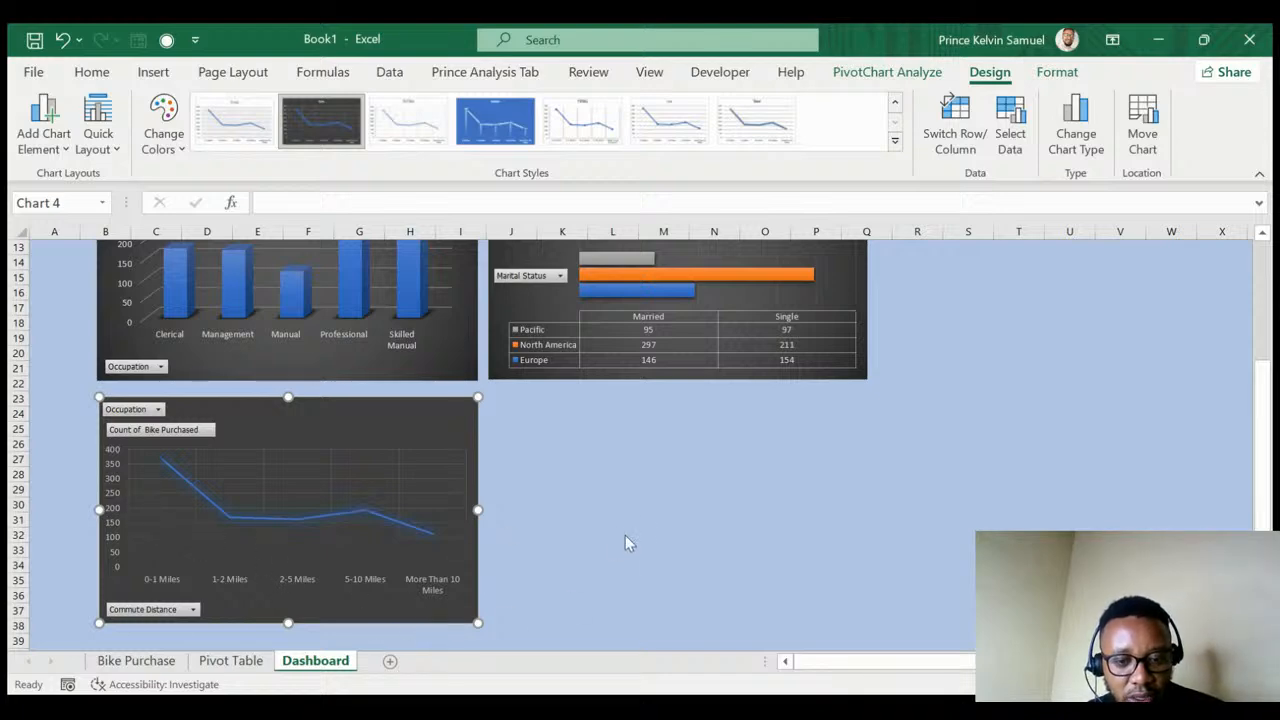
key(ctrl+z)
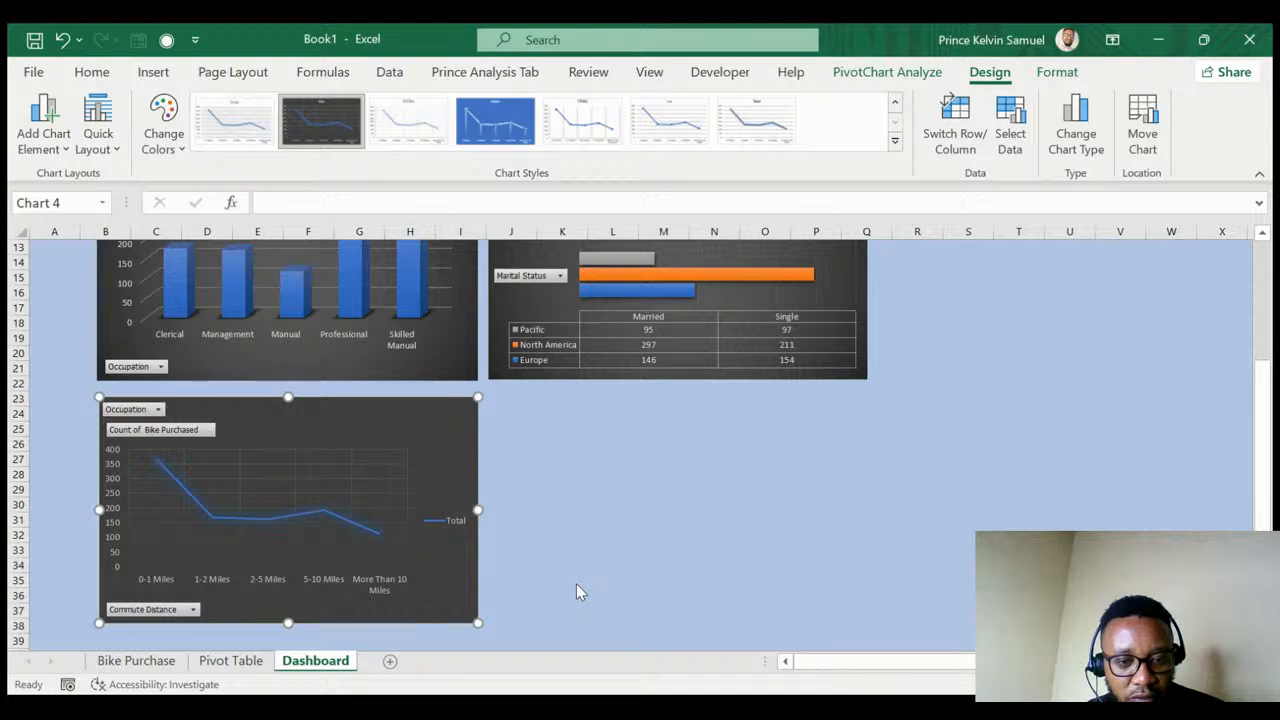
key(ctrl+y)
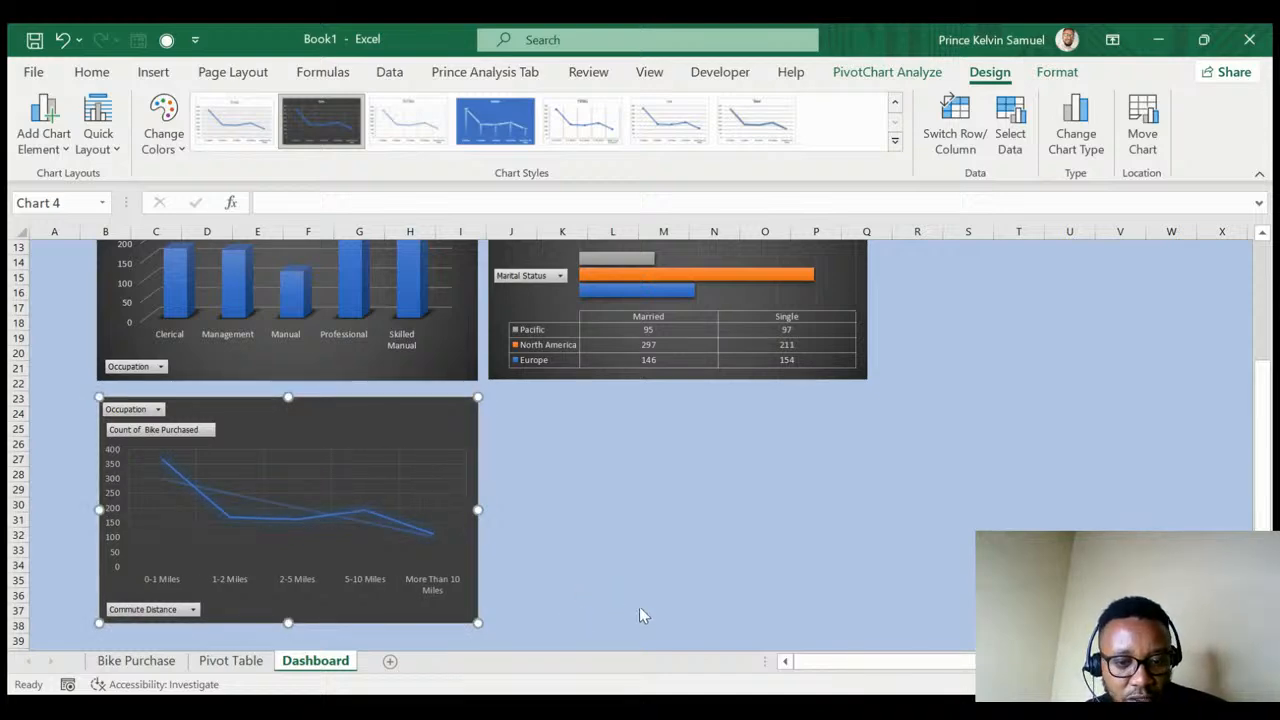
key(ctrl+z)
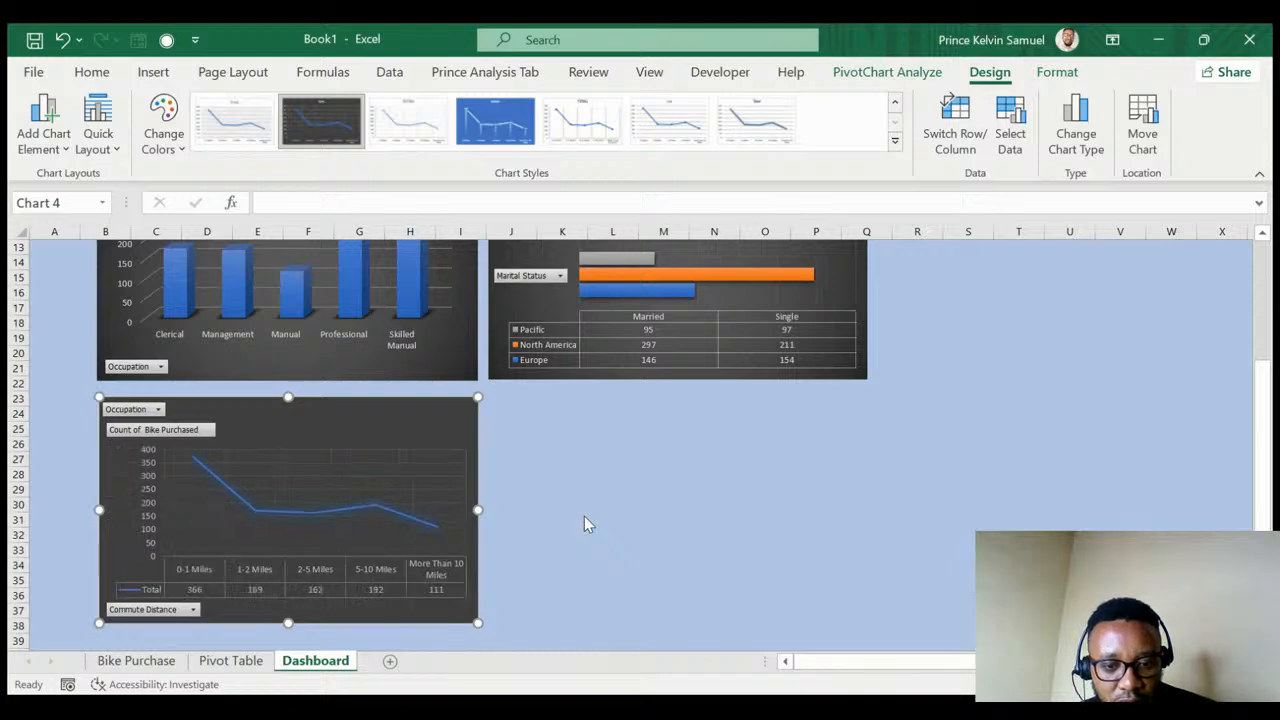
key(ctrl+z)
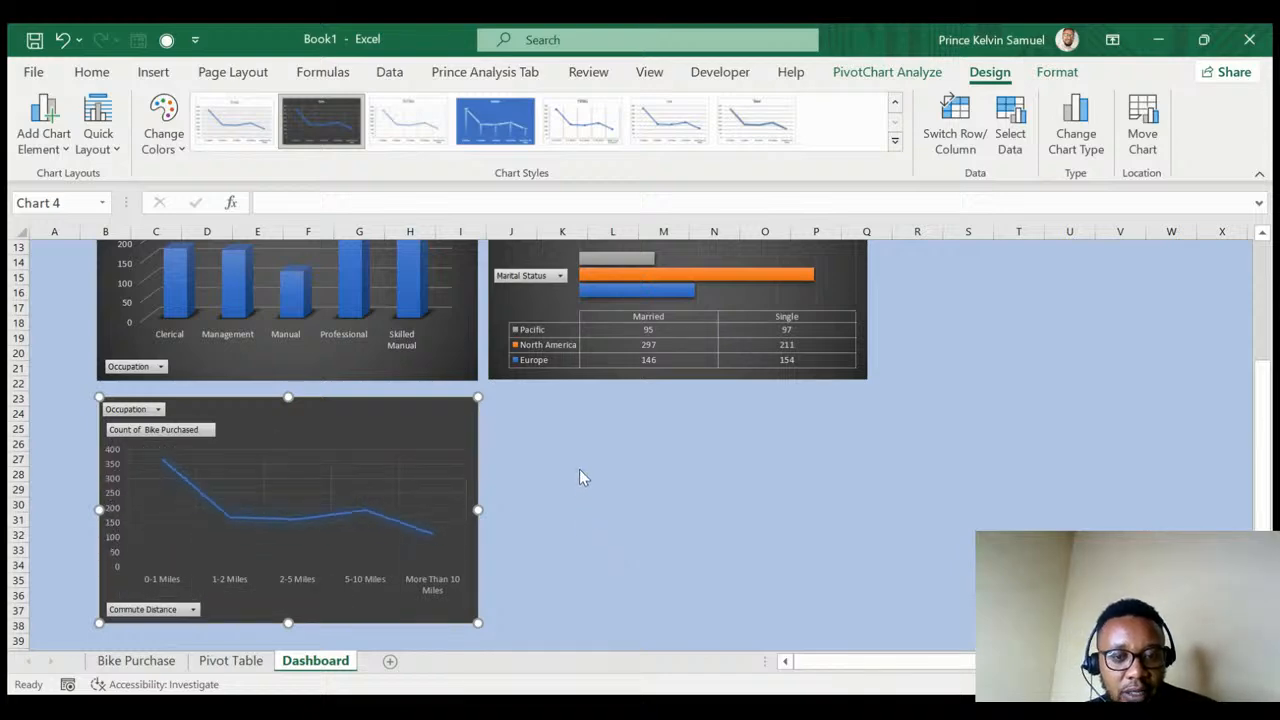
key(ctrl+z)
key(ctrl+z)
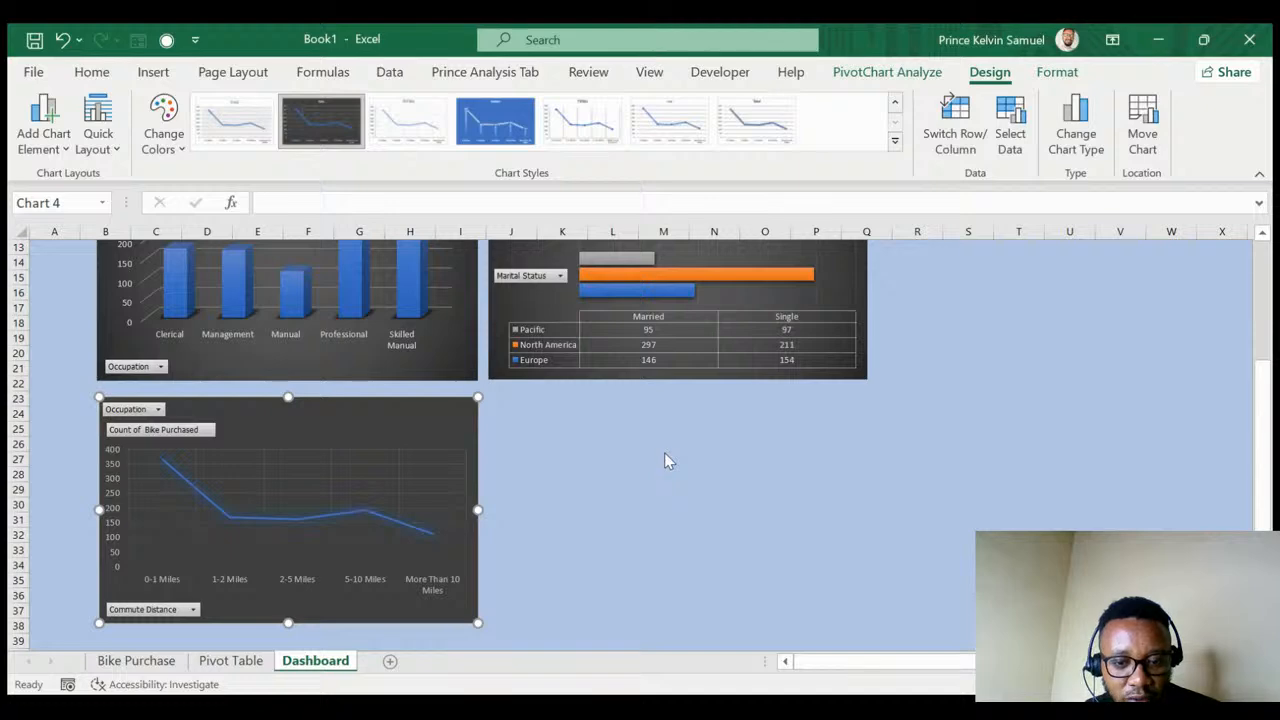
key(ctrl+z)
key(ctrl+y)
key(ctrl+y)
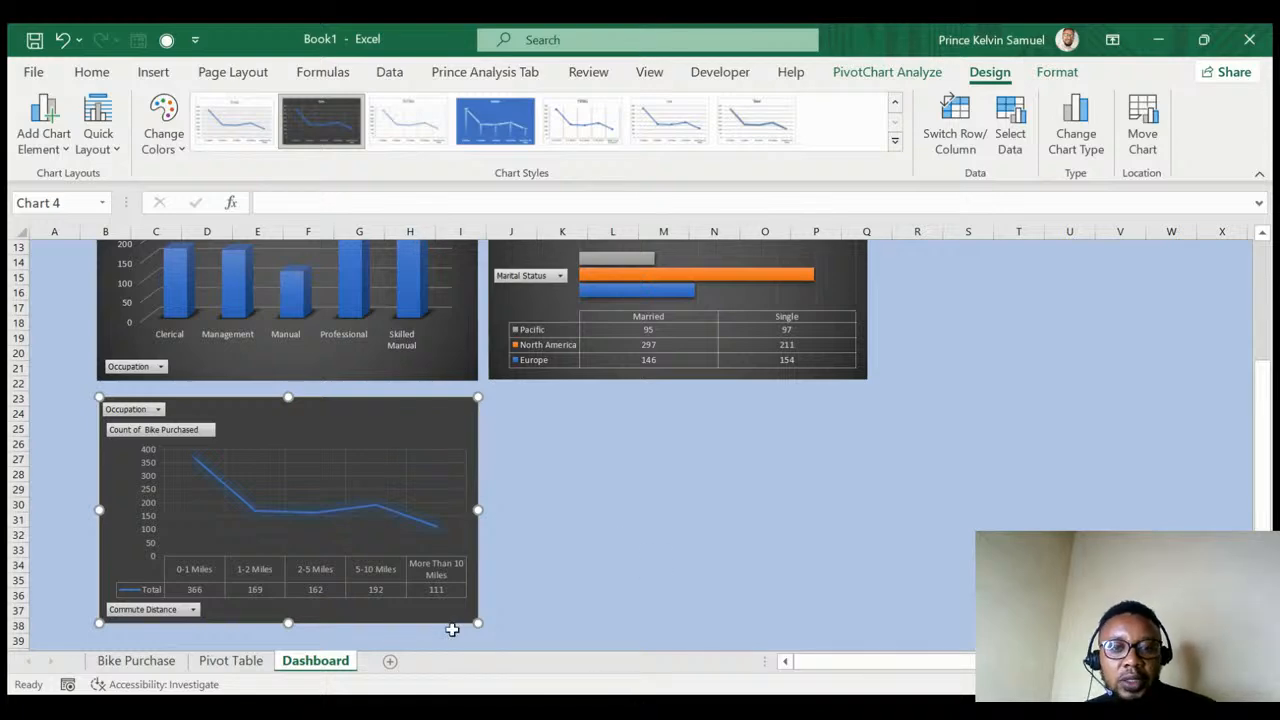
- Deselect the finished commute-distance line chart by selecting cell J31
click(505, 519)
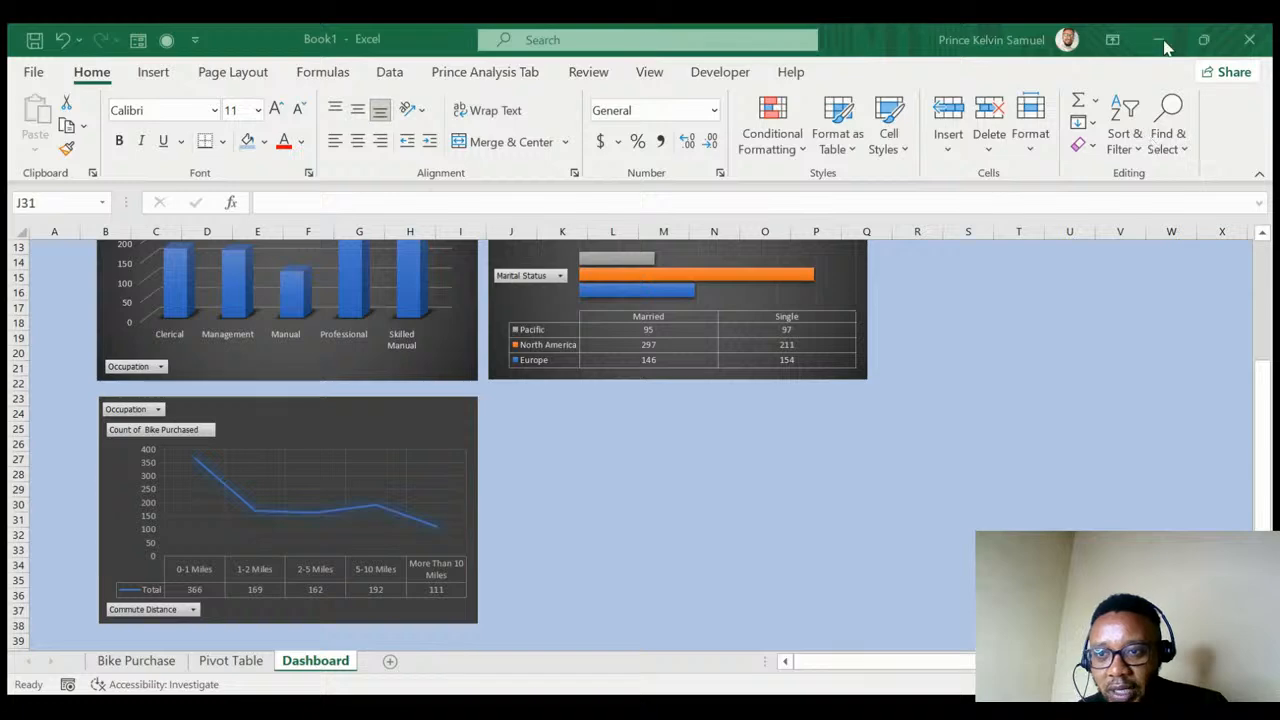
- Drill down on the 1-2 Miles count to list its detail records in Sheet4
click(1146, 92)
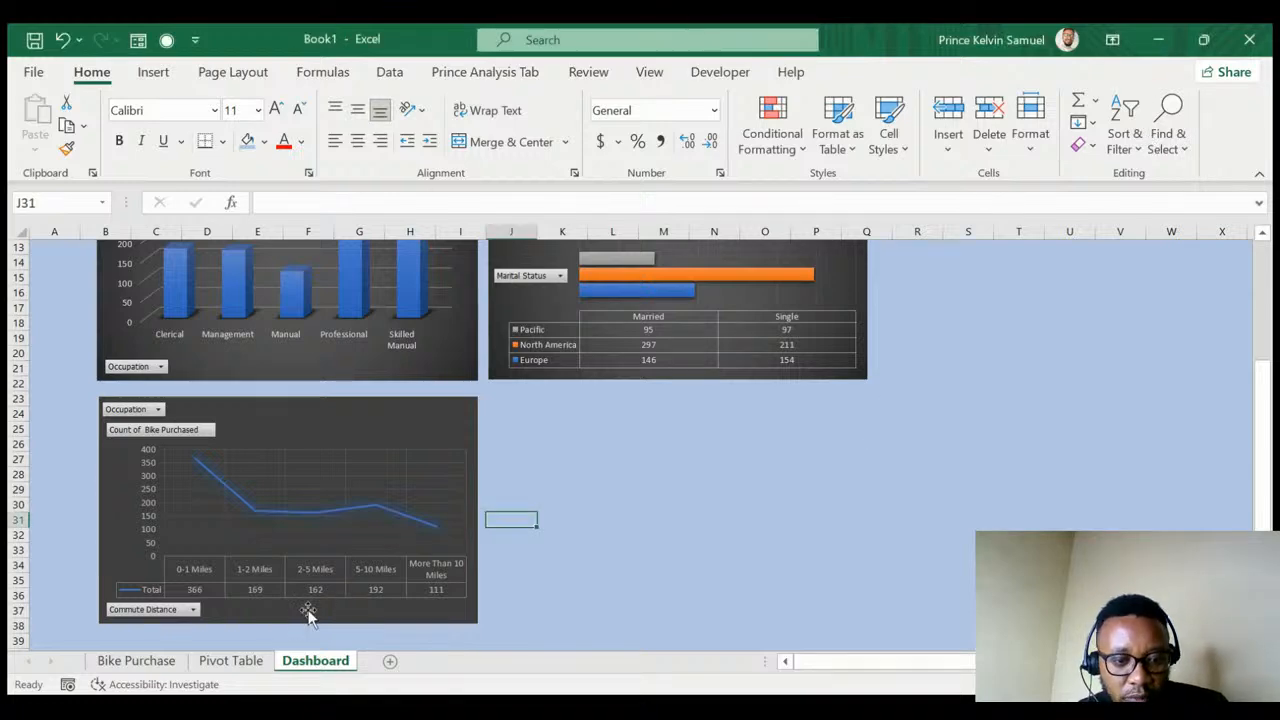
click(214, 664)
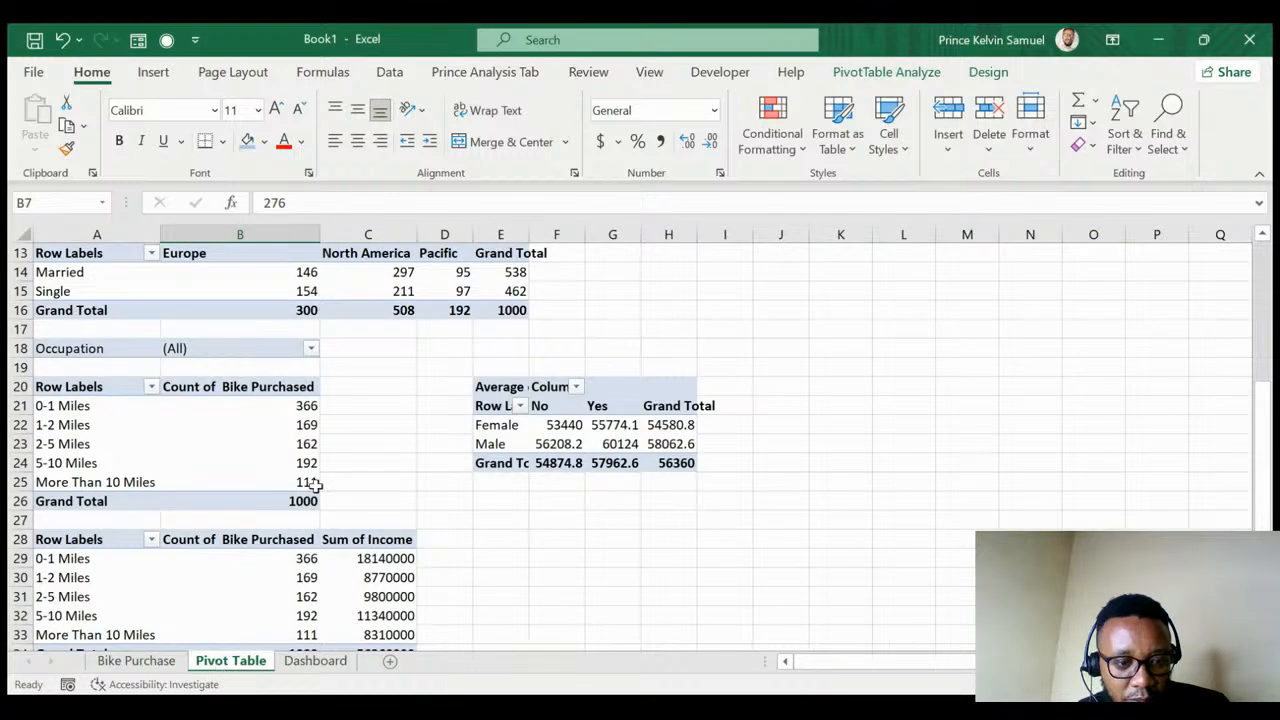
scroll(305, 448, down, 1)
scroll(307, 449, down, 1)
scroll(305, 450, up, 1)
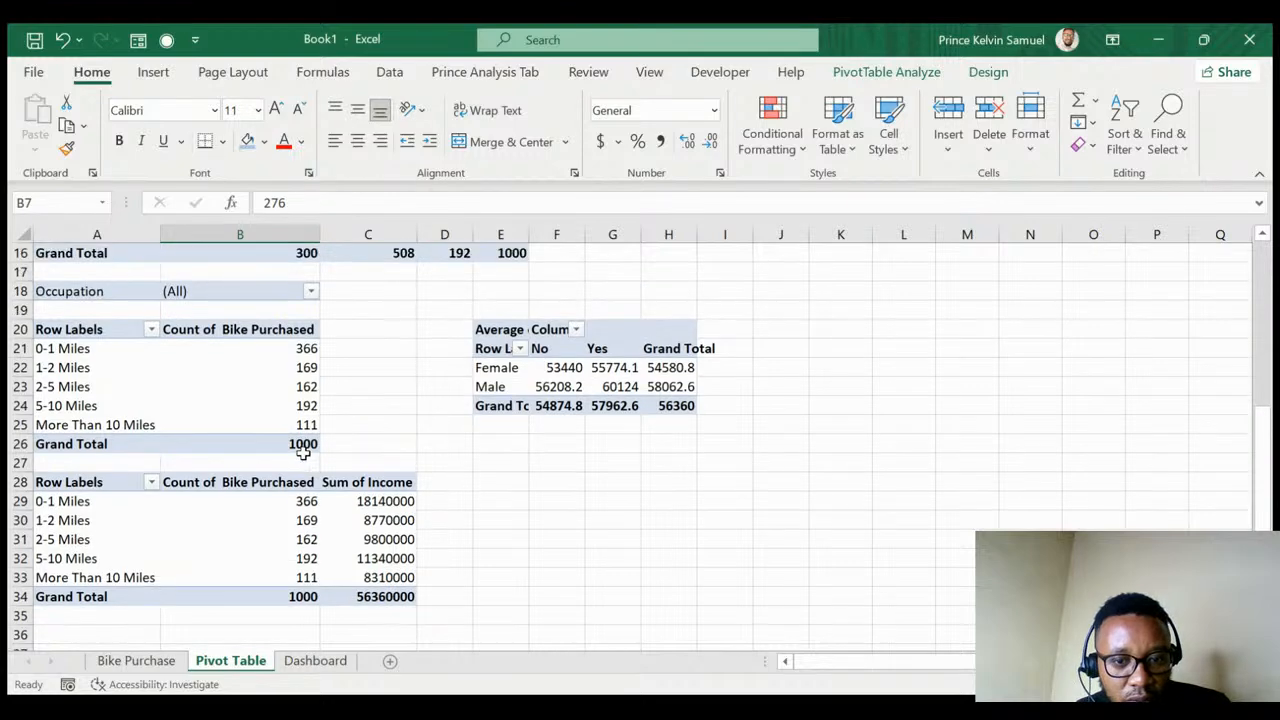
scroll(301, 459, up, 2)
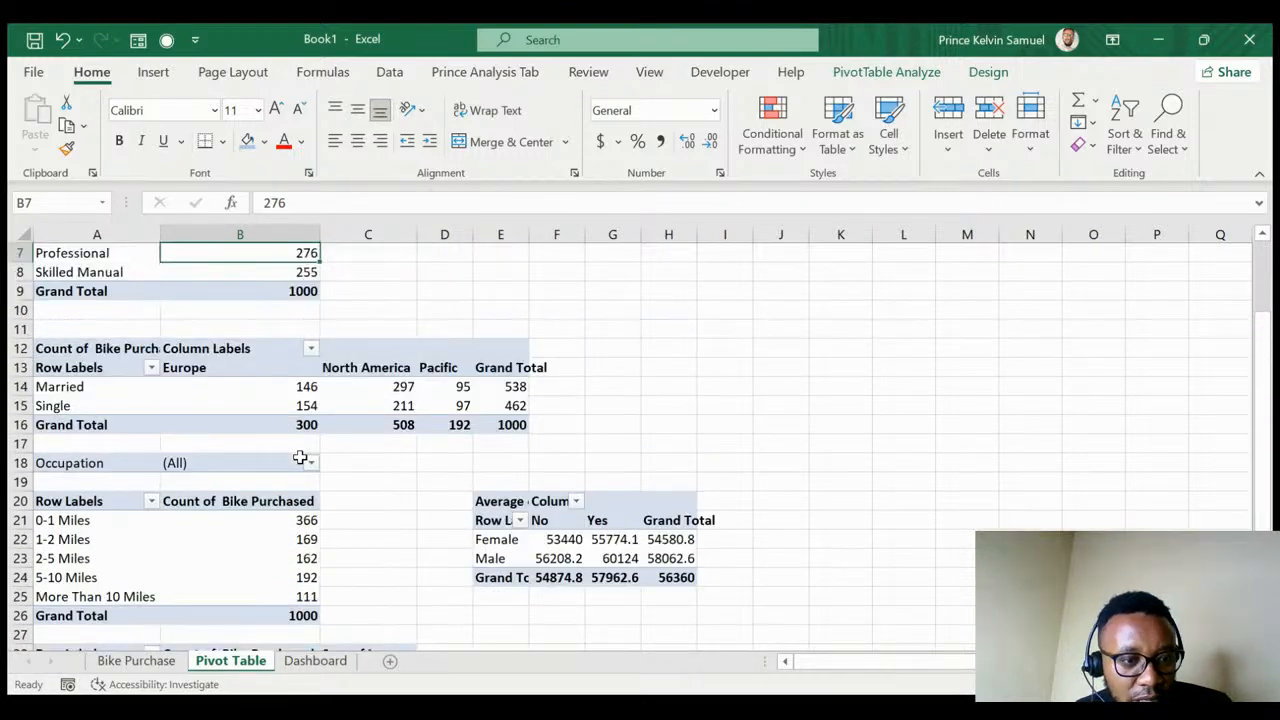
scroll(301, 459, up, 2)
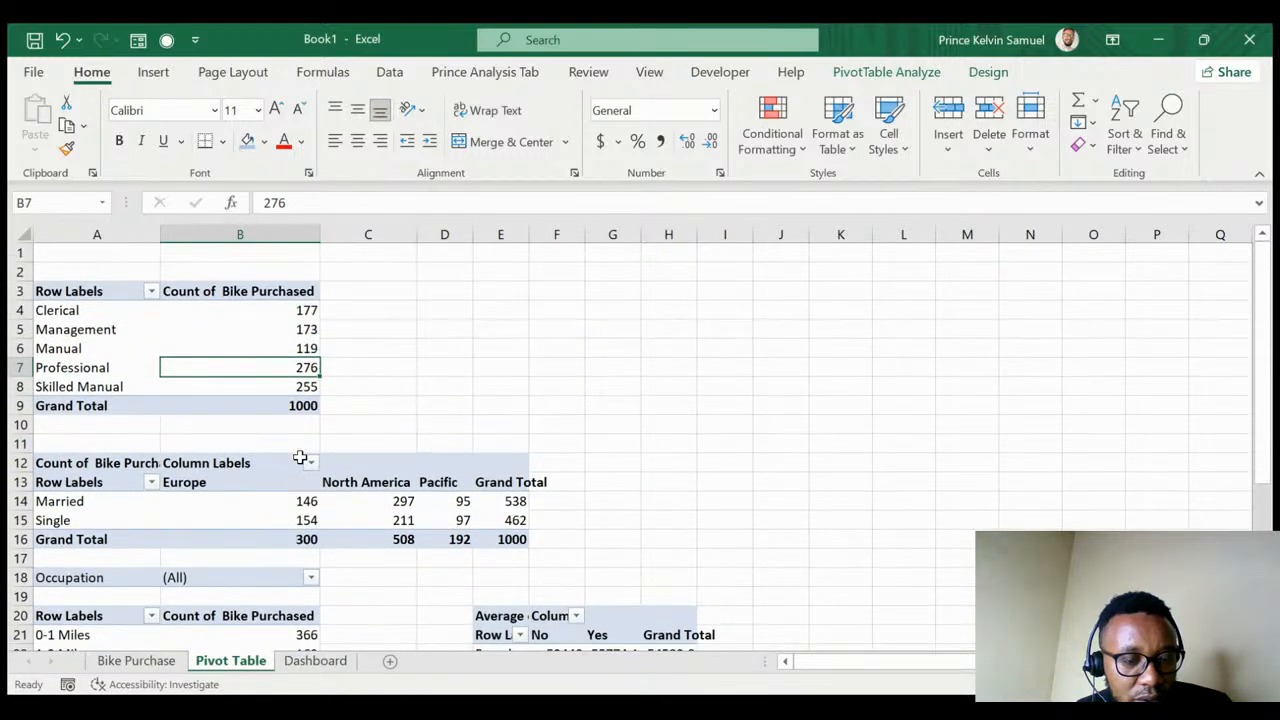
scroll(300, 458, down, 4)
scroll(297, 457, down, 2)
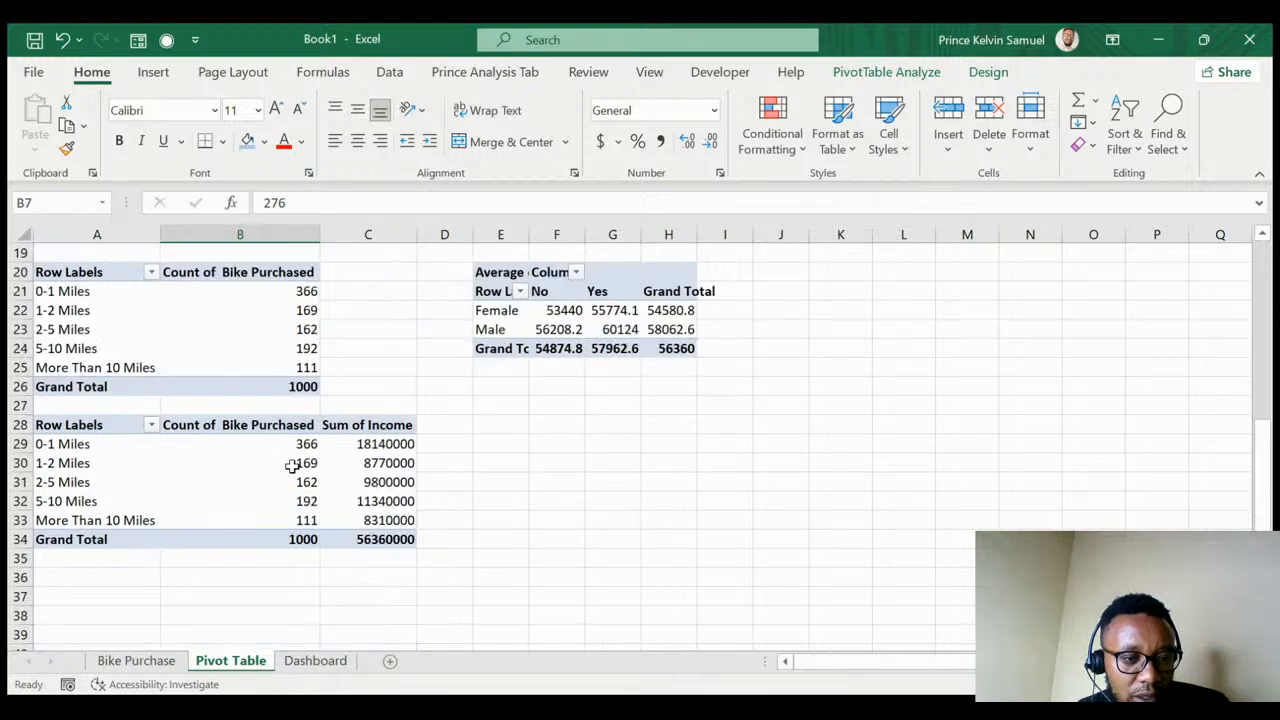
click(80, 470)
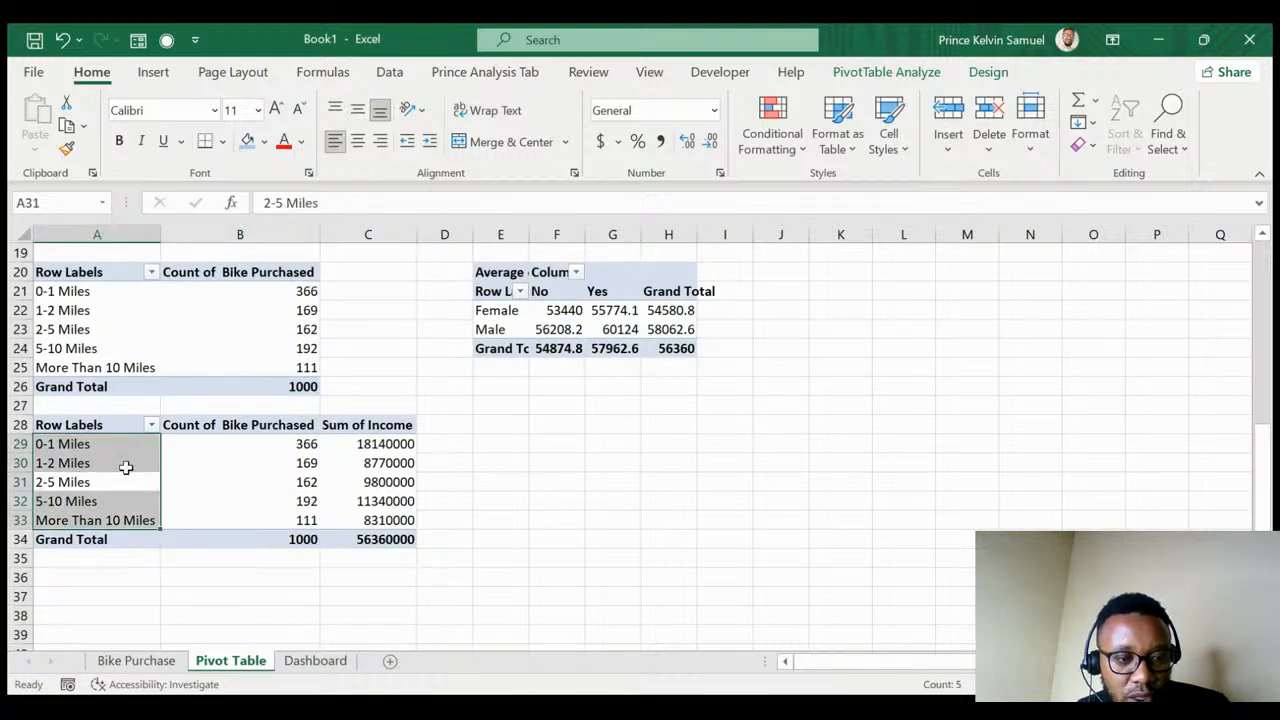
click(117, 463)
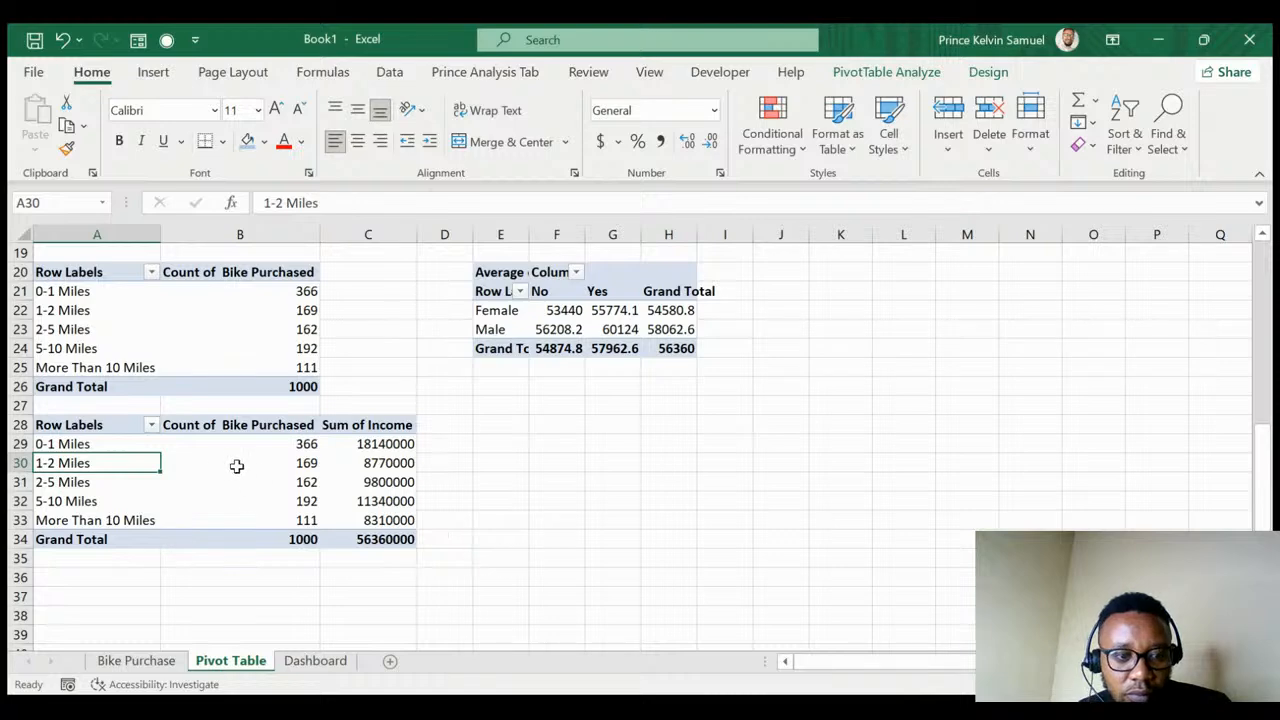
double_click(173, 467)
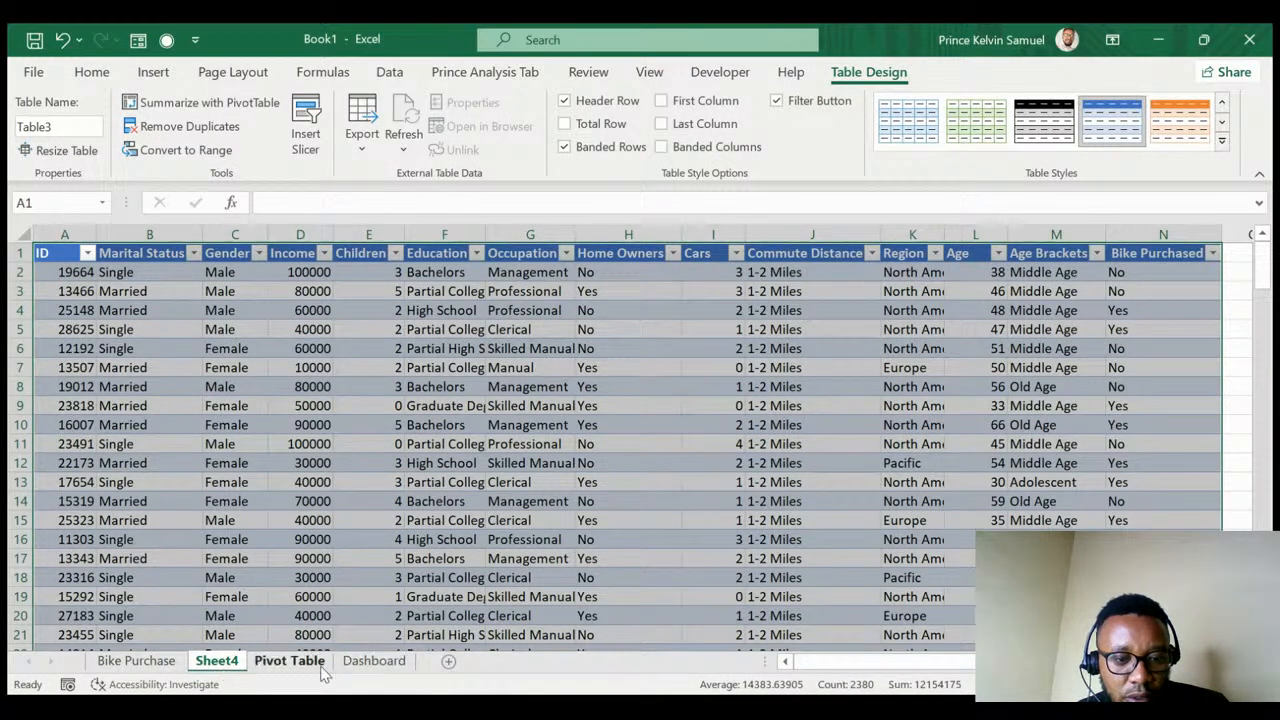
- Select the entire Bike Purchase data table from its top cell to the end
click(289, 661)
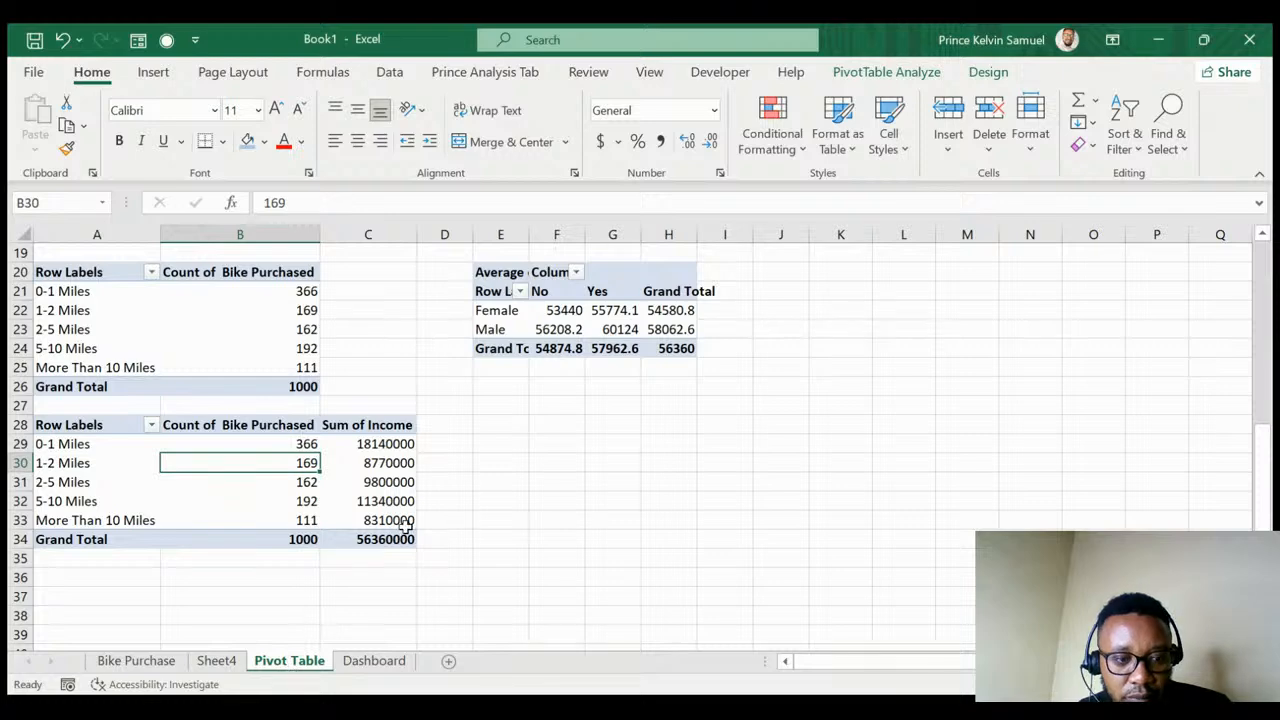
drag(88, 520, 62, 444)
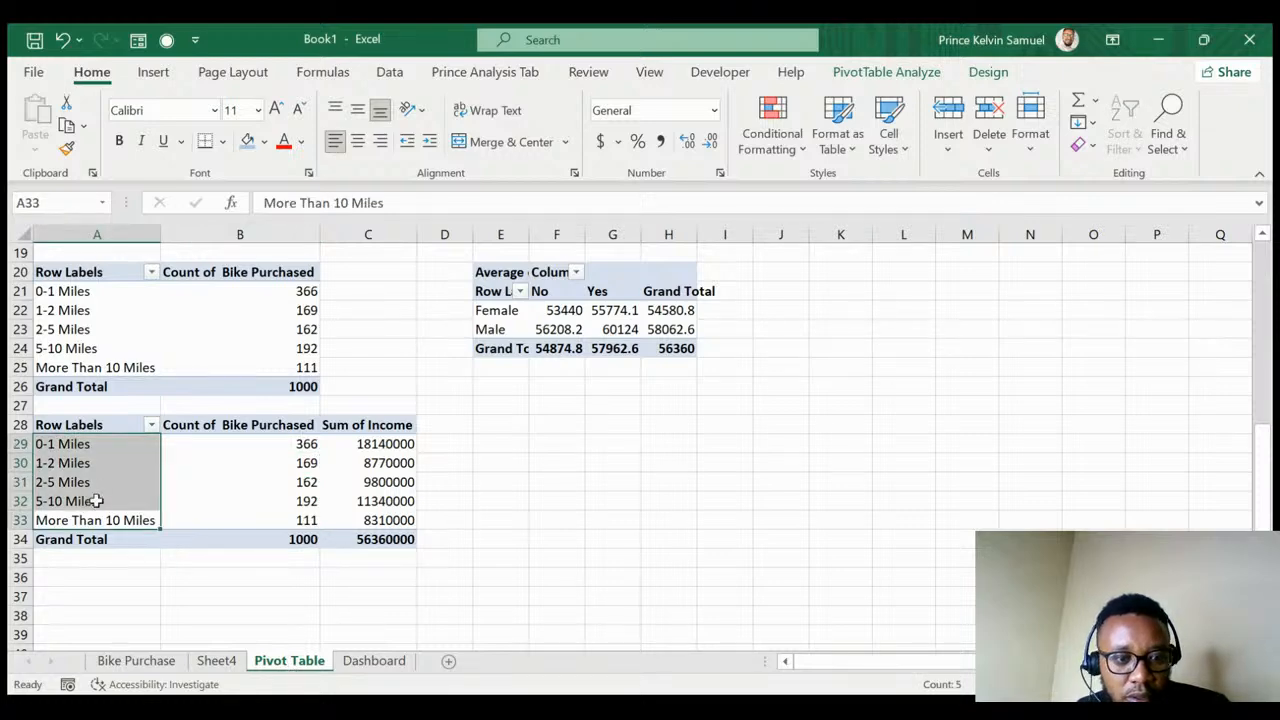
click(223, 496)
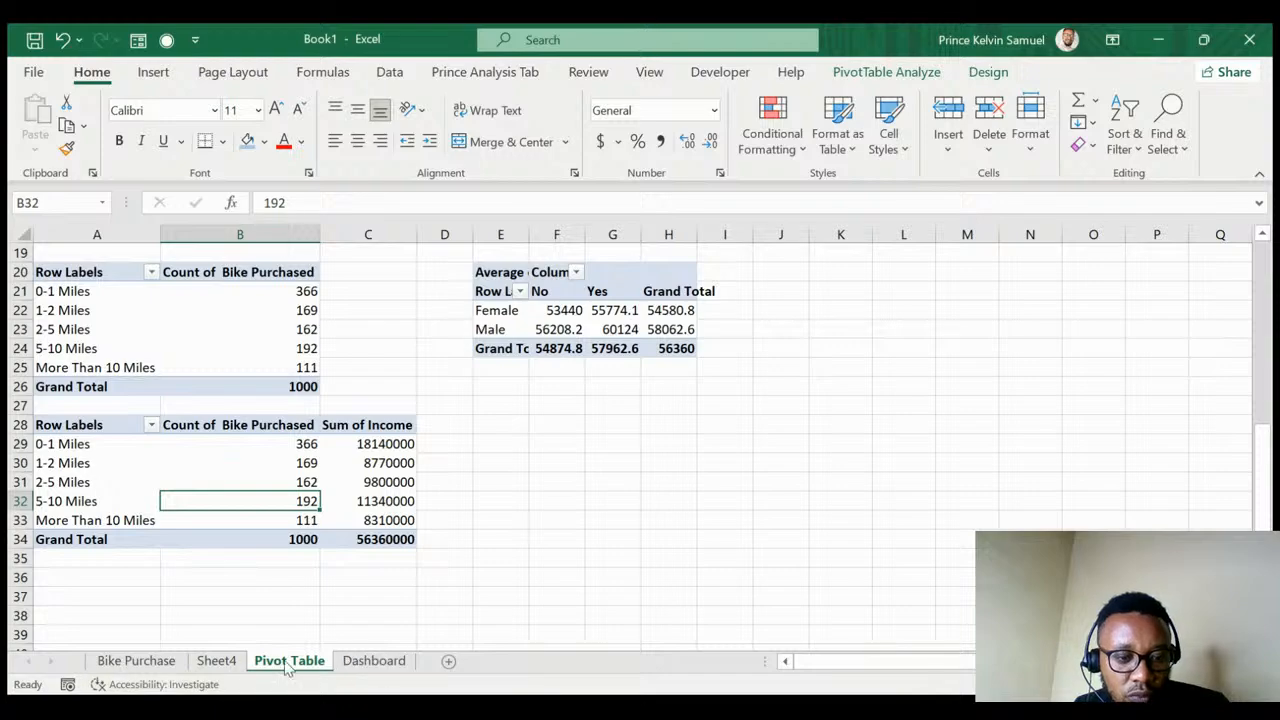
click(135, 662)
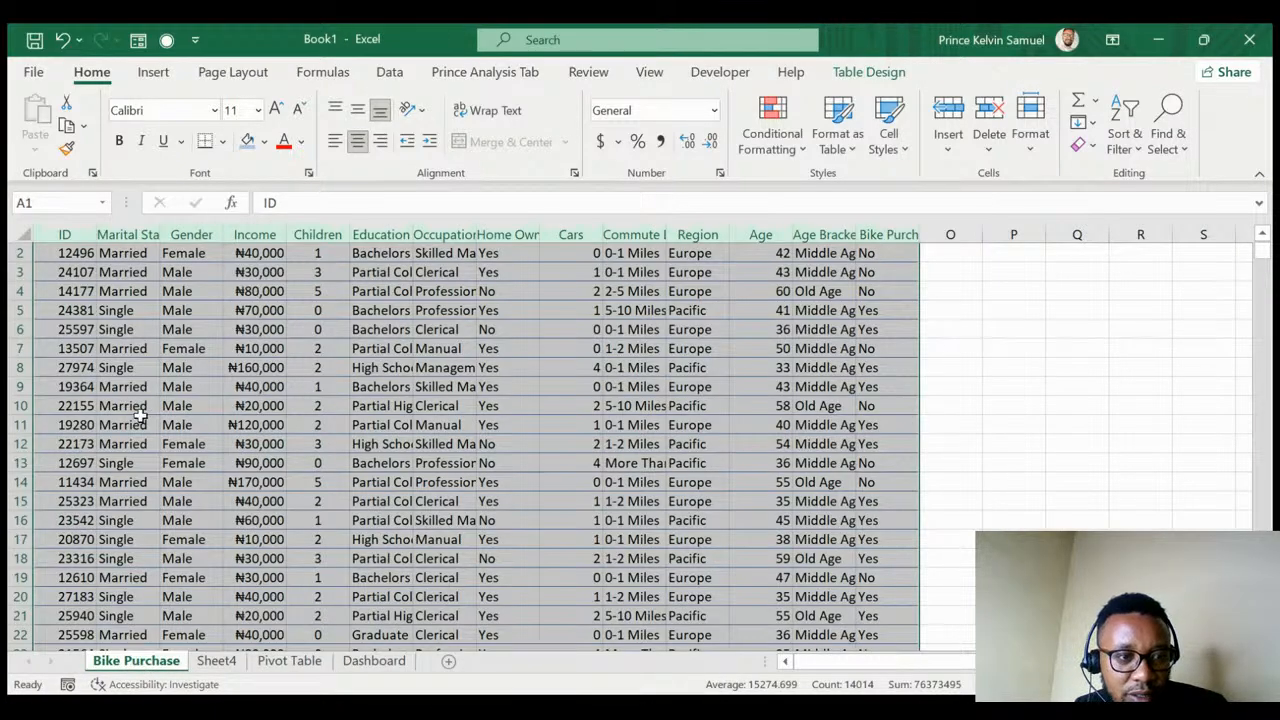
click(120, 329)
key(ctrl+Home)
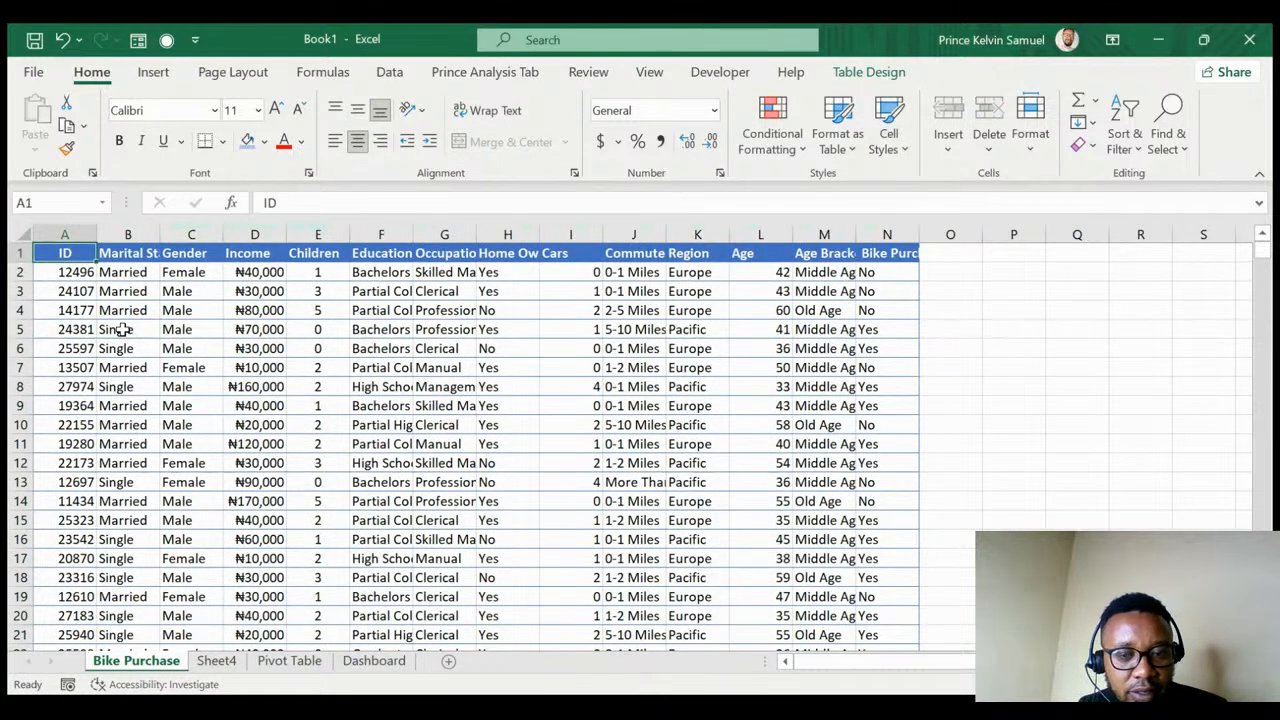
key(ctrl+shift+End)
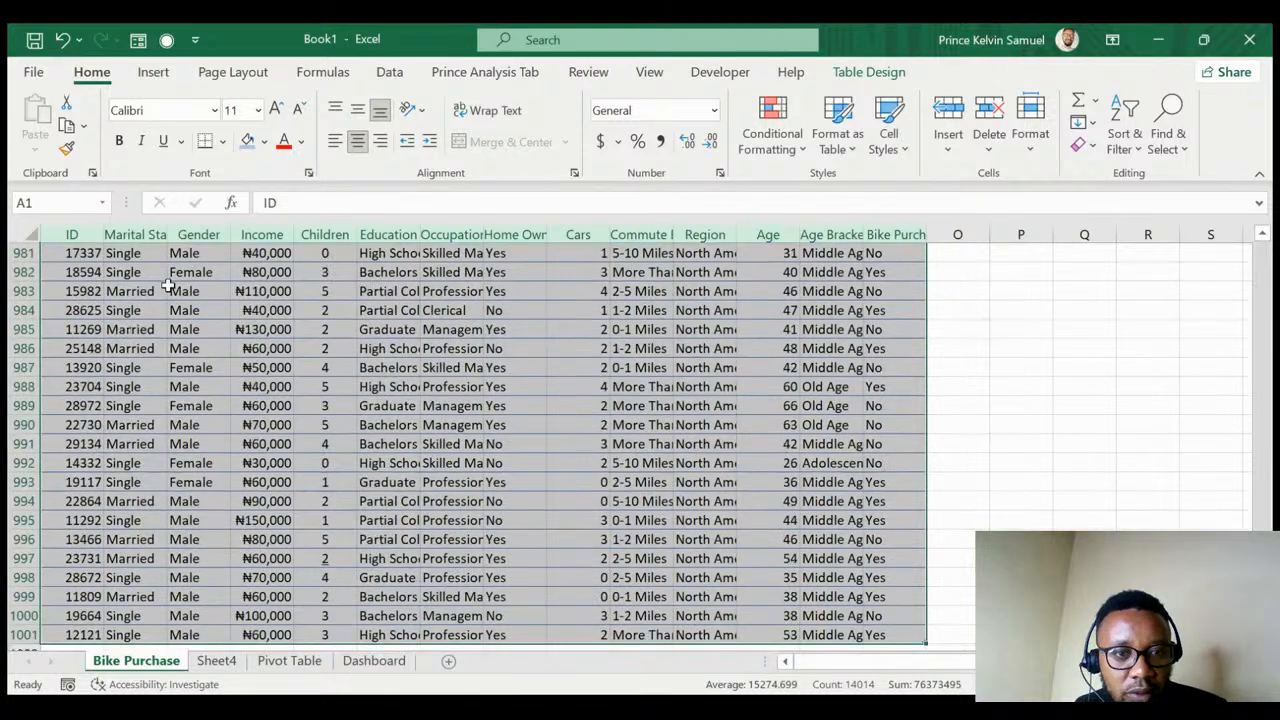
click(154, 74)
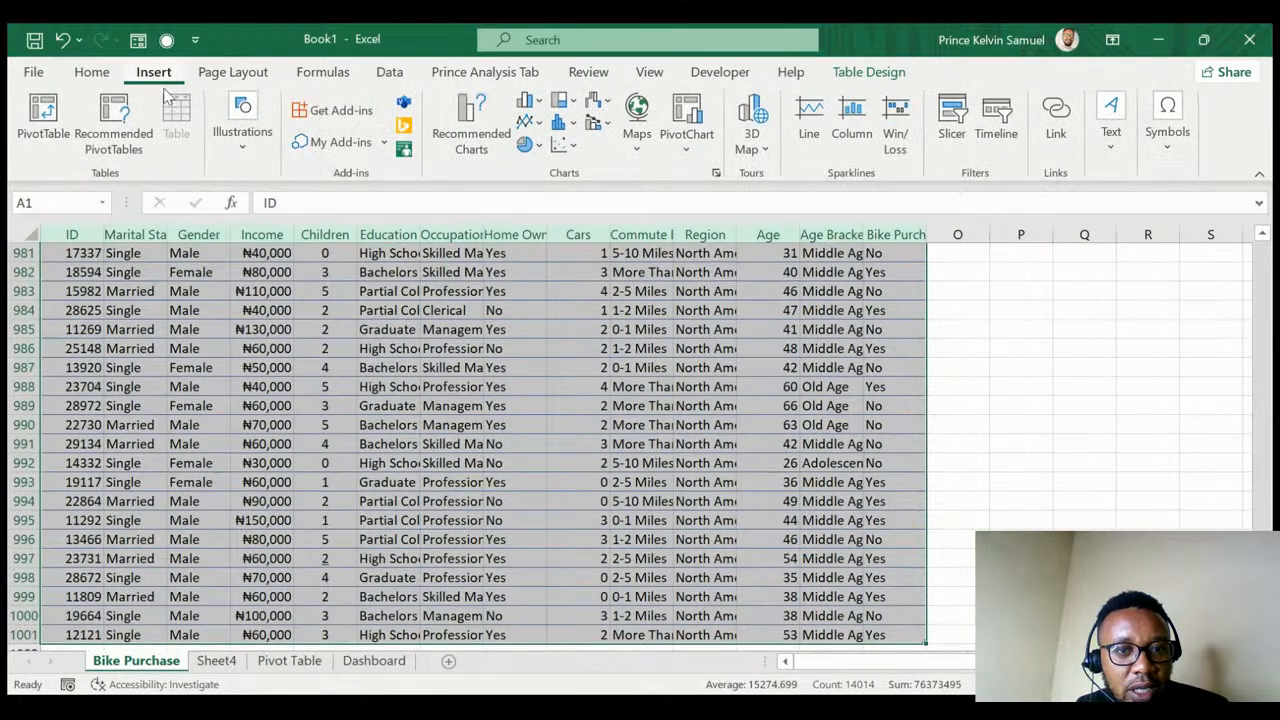
- Create an empty pivot table at Pivot Table!A36 from the Bike Purchase data
click(40, 118)
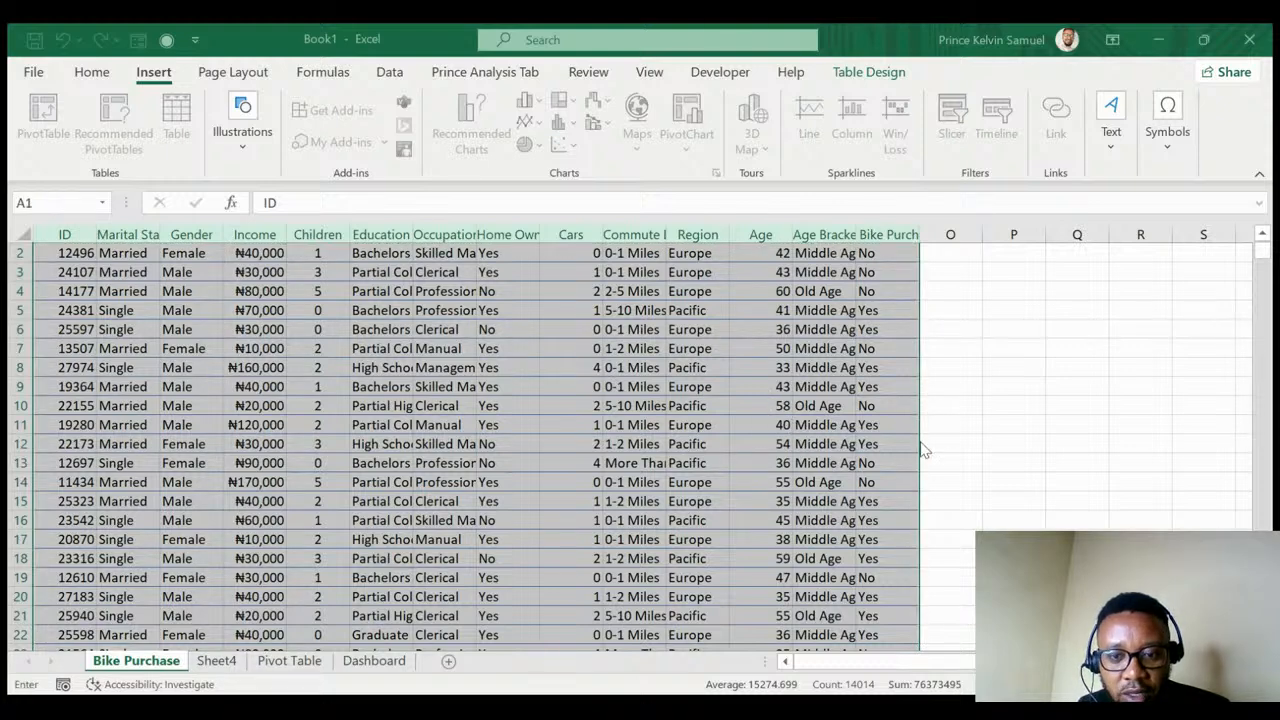
click(289, 660)
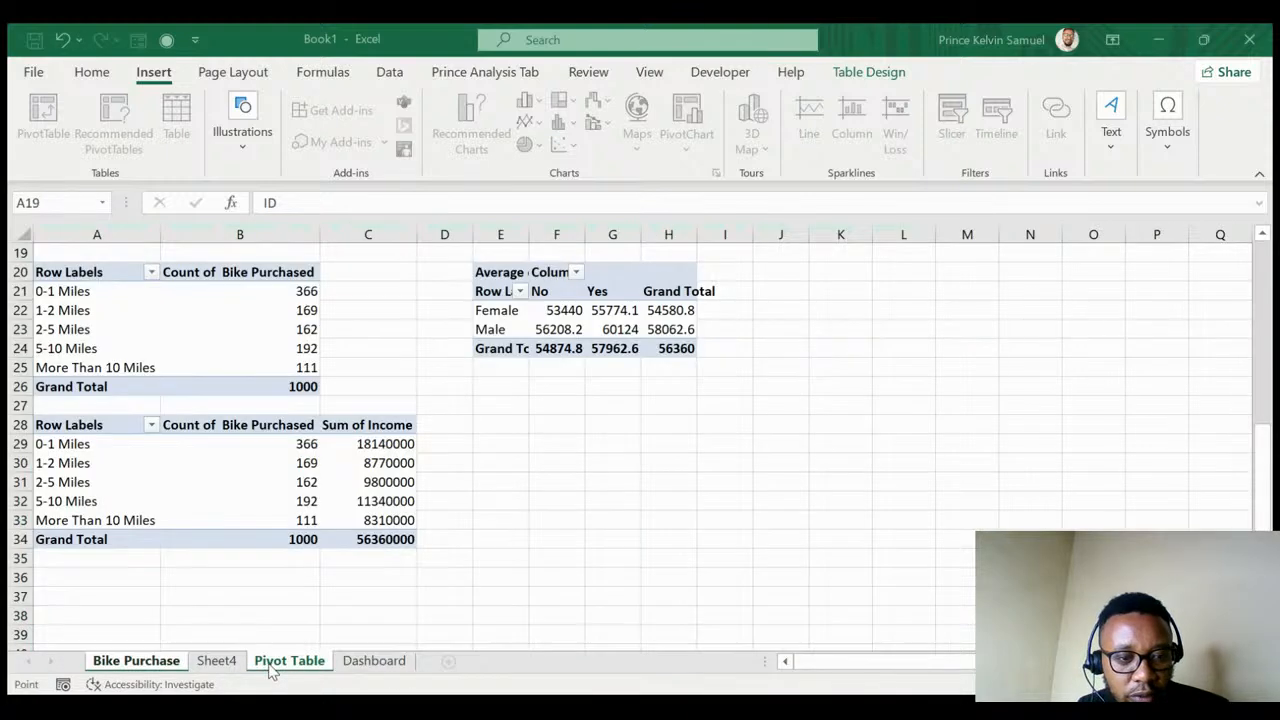
click(71, 579)
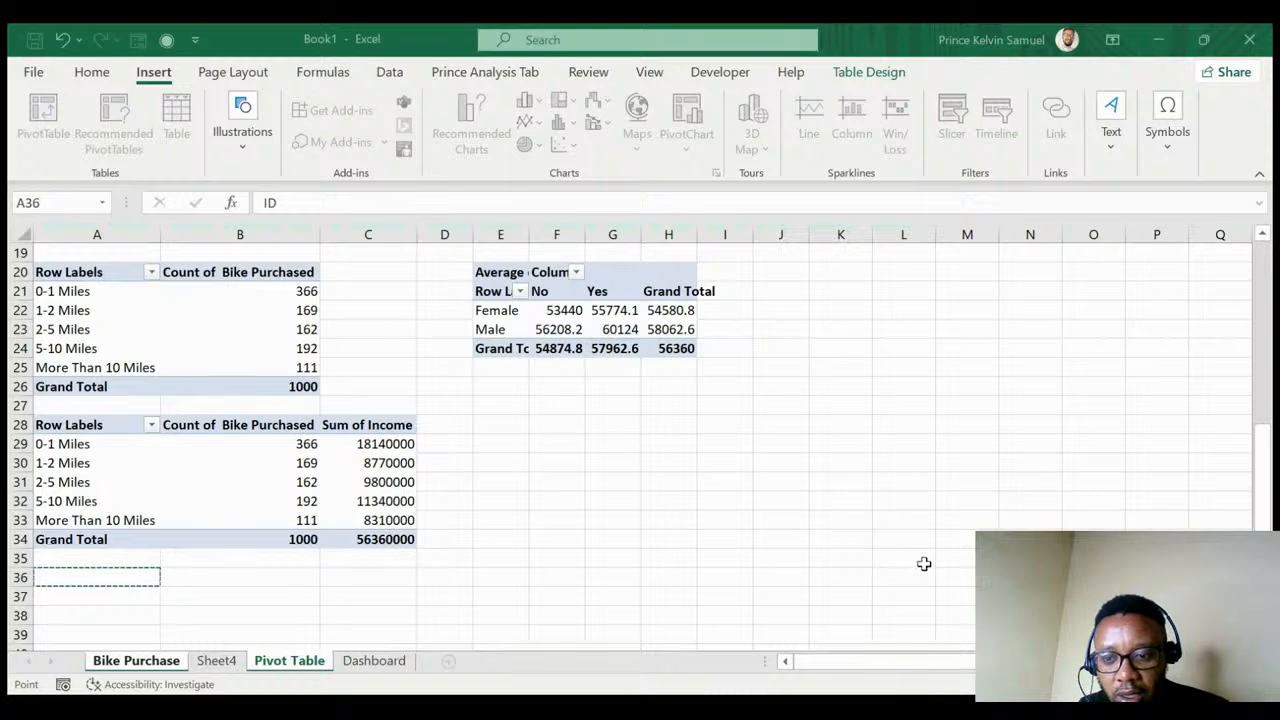
key(Return)
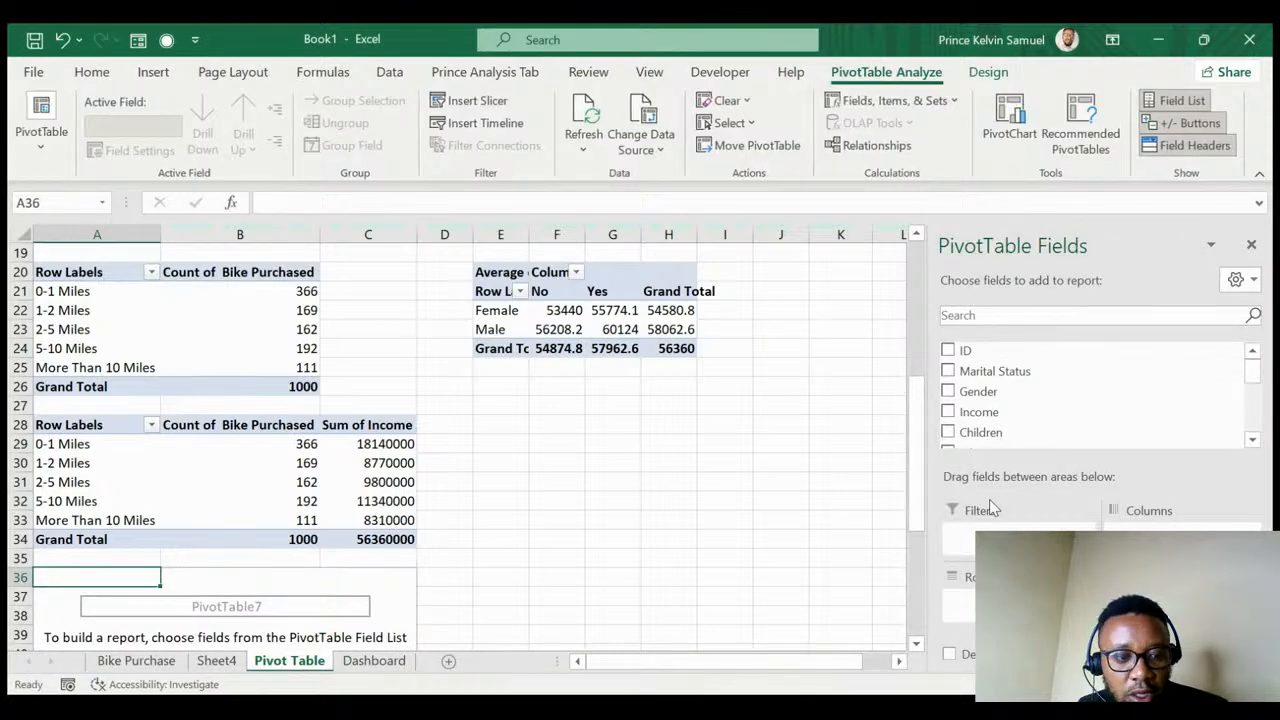
scroll(1051, 391, down, 5)
scroll(1045, 392, up, 5)
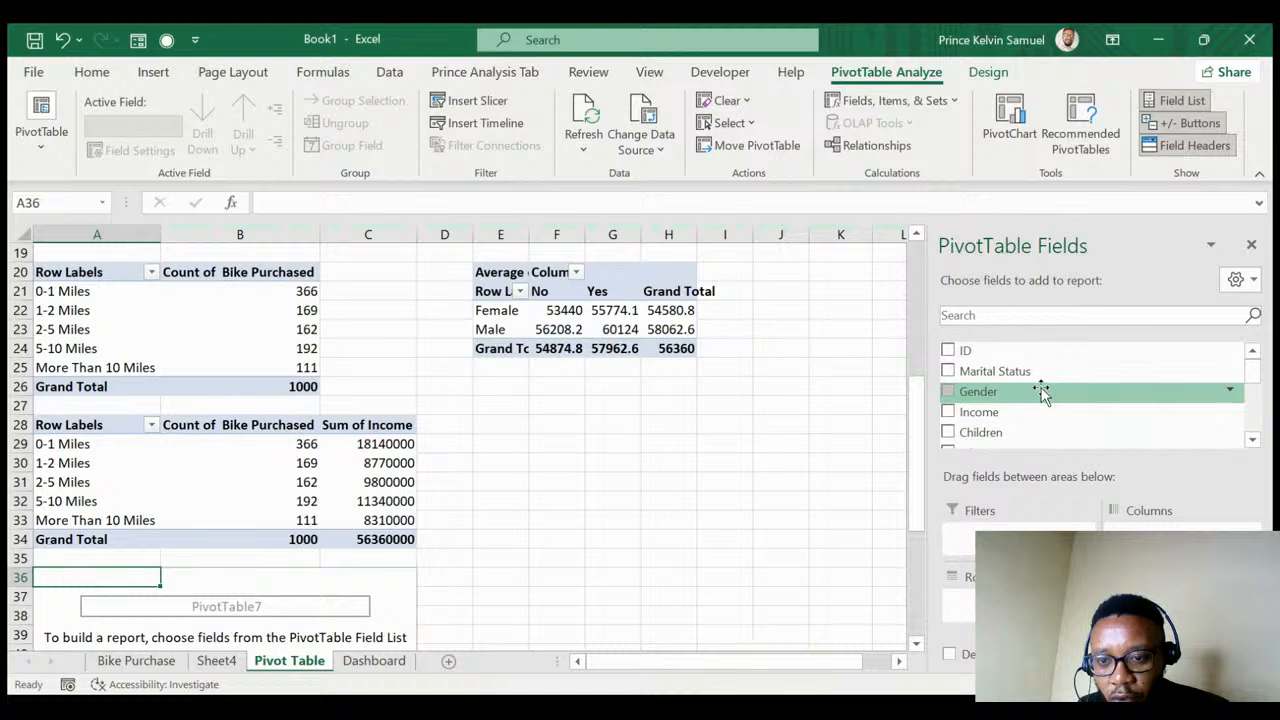
scroll(1041, 393, down, 7)
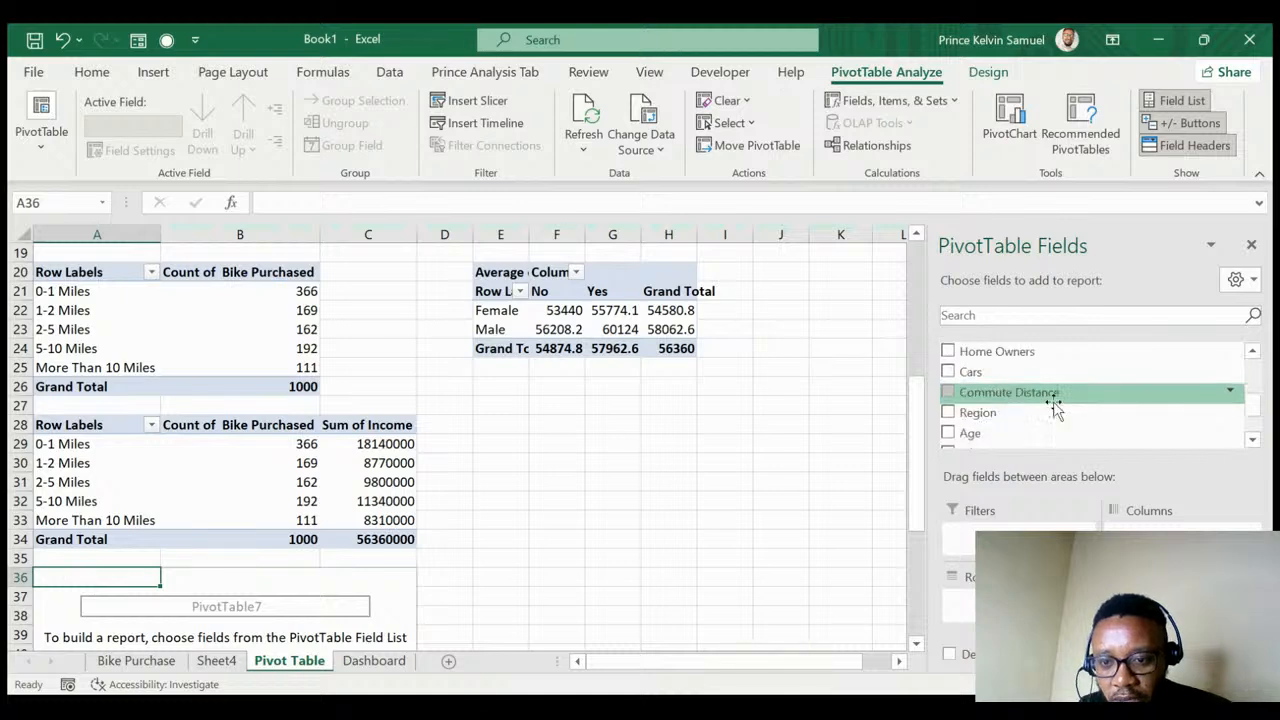
- Count Bike Purchased by Age Brackets: Adolescent 110, Middle Age 701, Old Age 189
drag(991, 406, 965, 600)
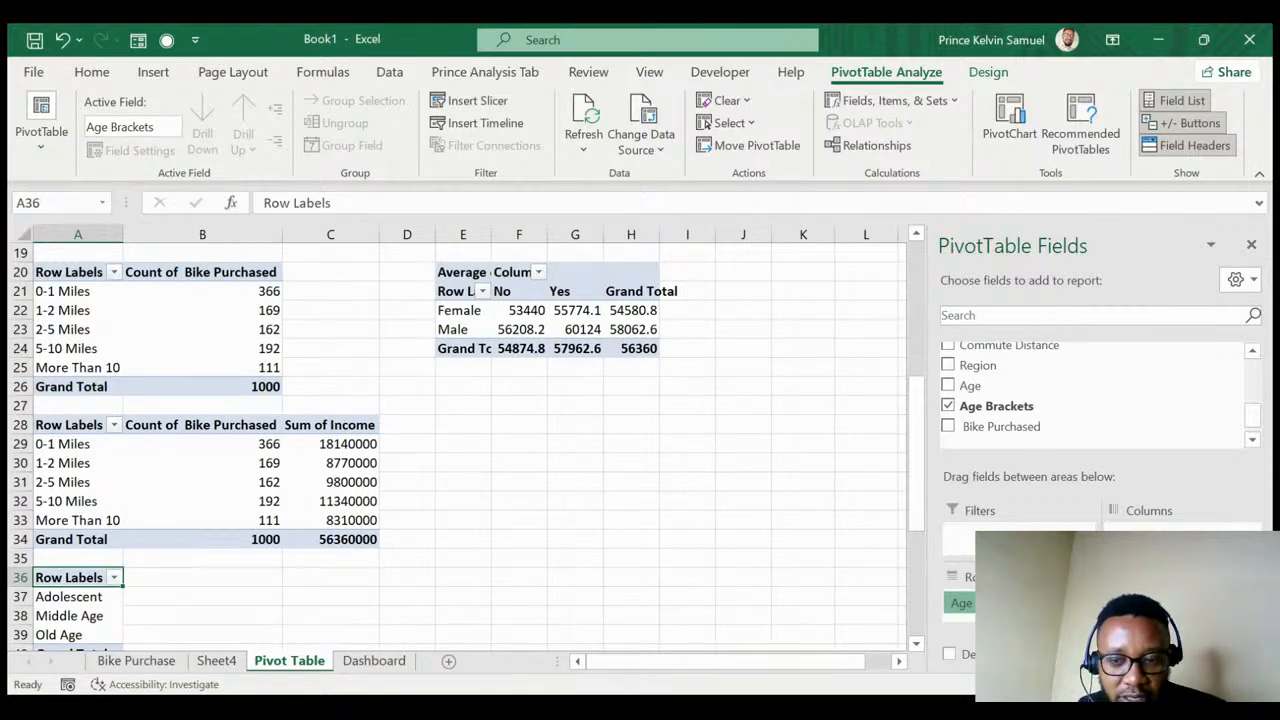
drag(961, 603, 1050, 420)
drag(970, 370, 958, 592)
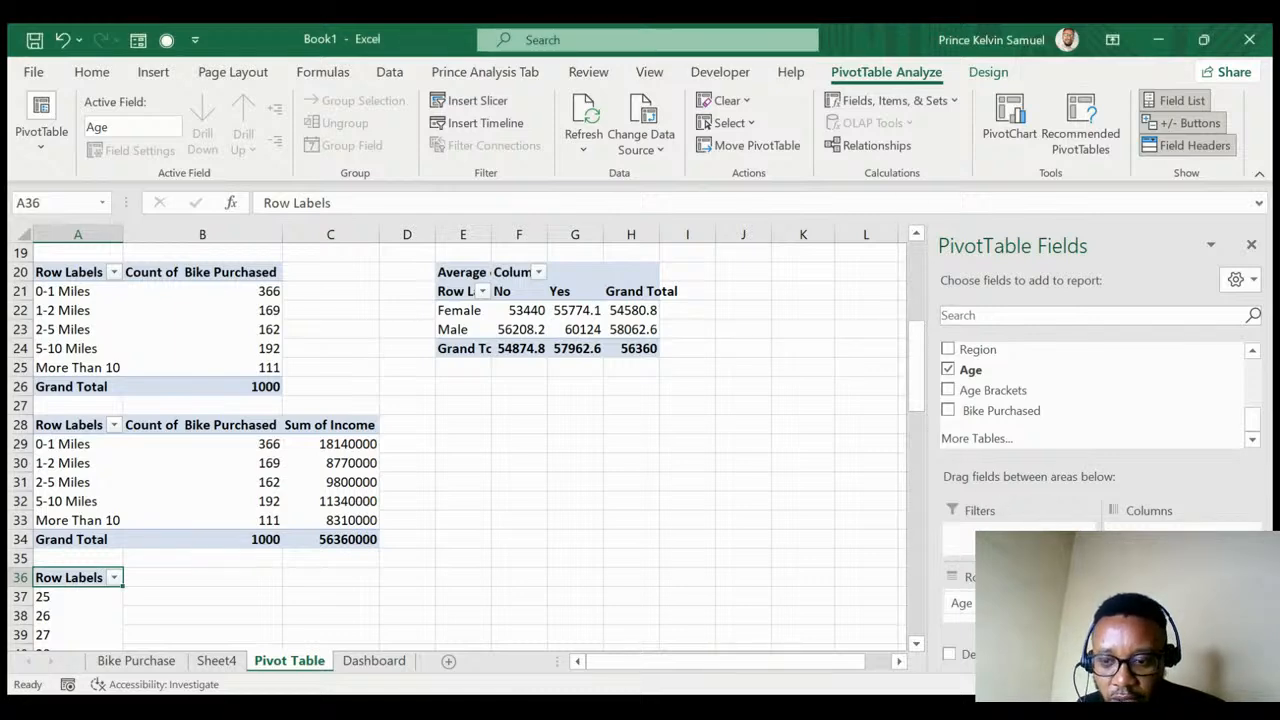
mouse_move(961, 603)
mouse_down()
mouse_move(1057, 486)
mouse_move(1071, 409)
mouse_move(962, 600)
mouse_up()
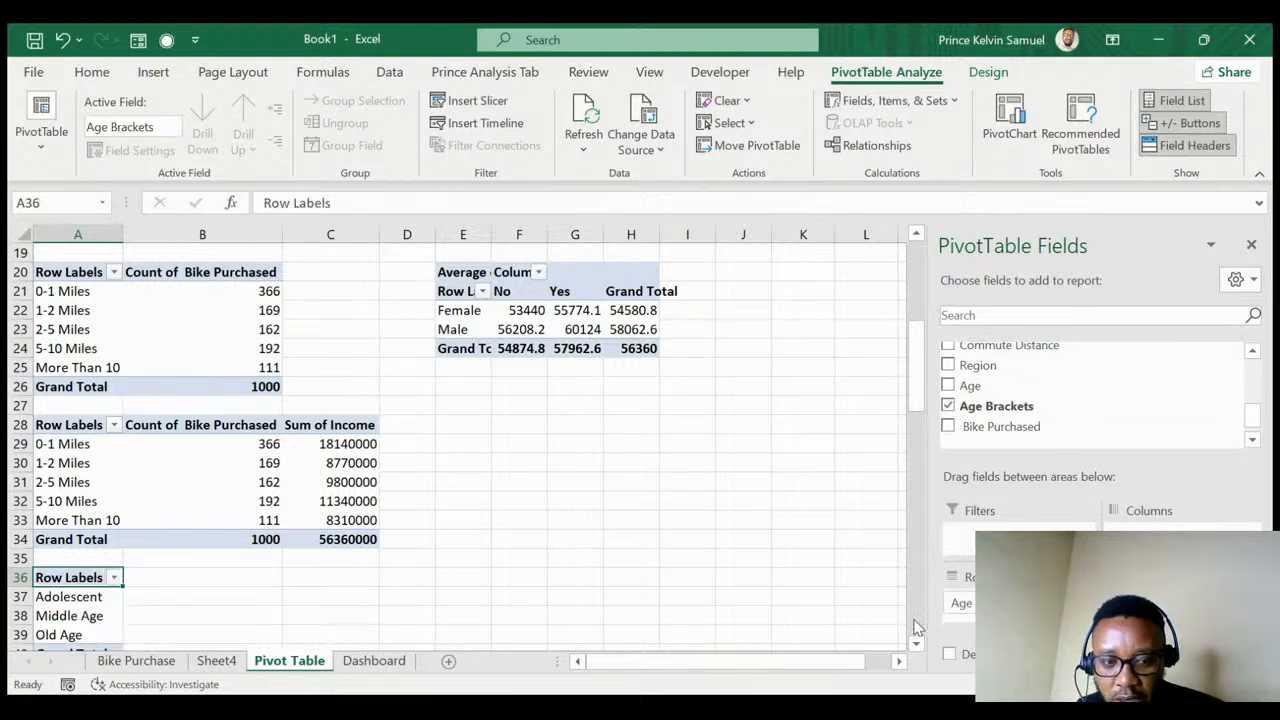
scroll(318, 627, down, 1)
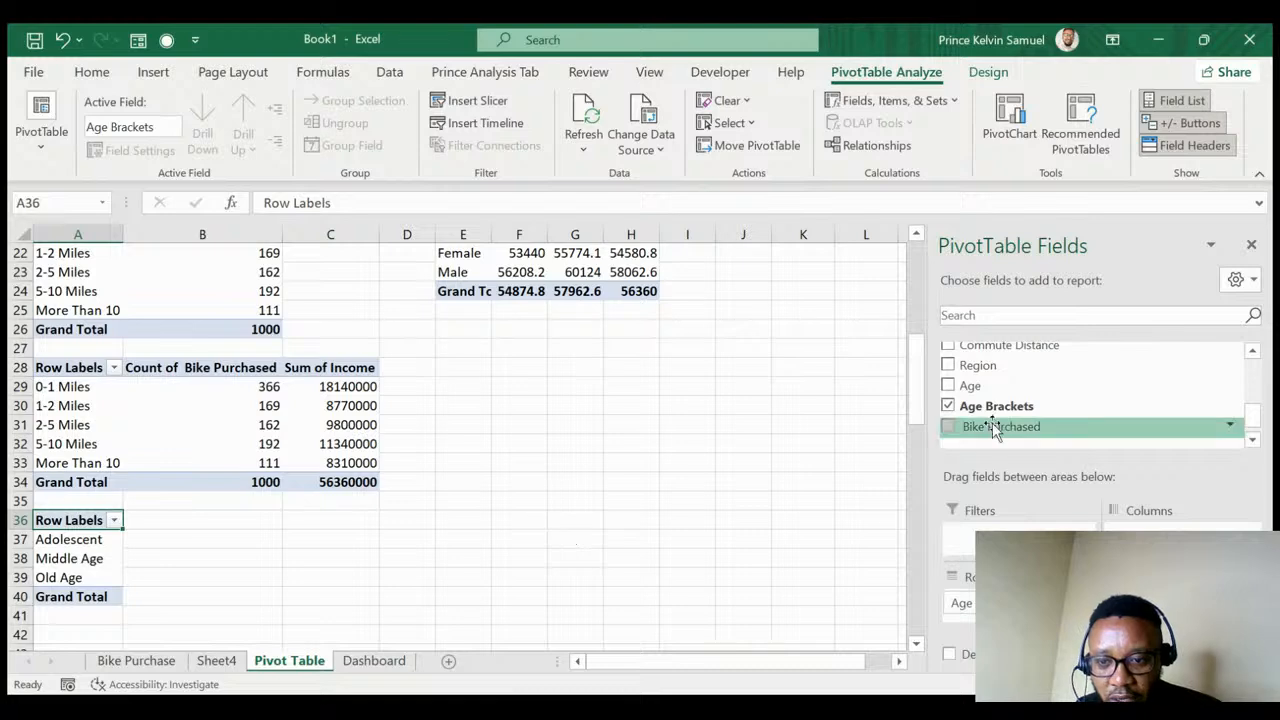
drag(991, 430, 1150, 612)
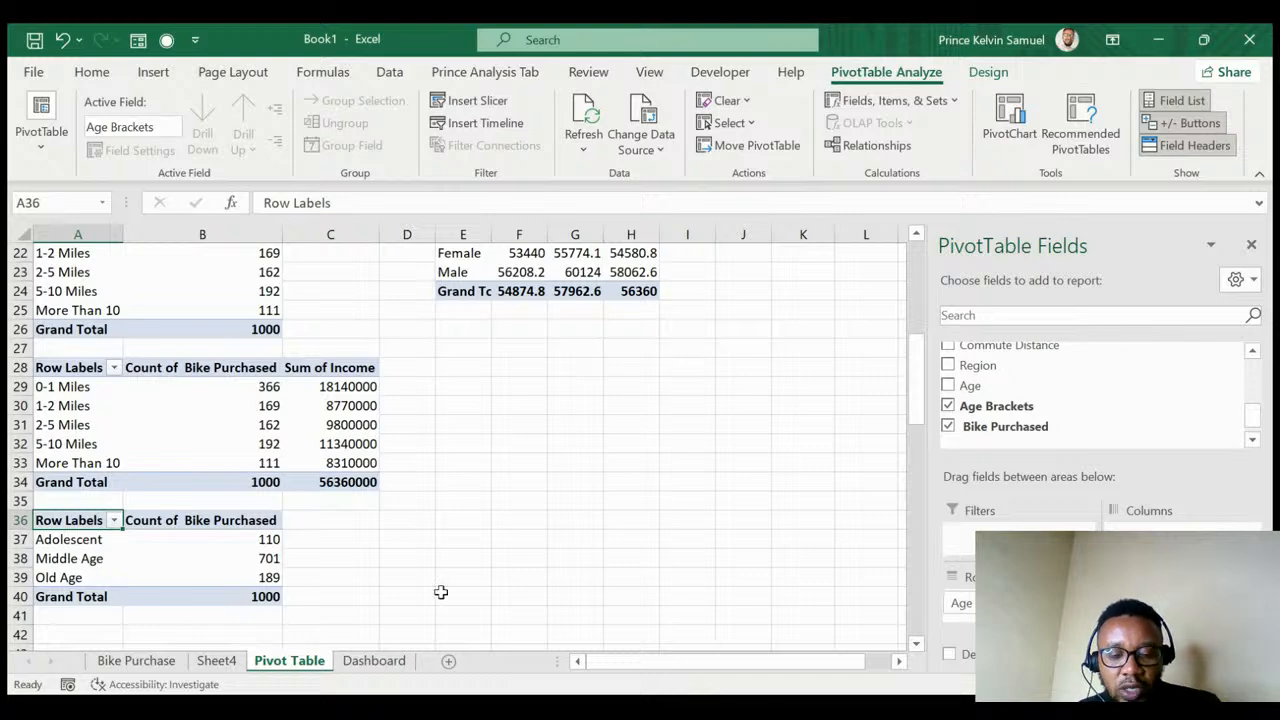
- Add a 3D pie chart beside the line chart using the age bracket counts in Pivot Table A37:B39
click(373, 662)
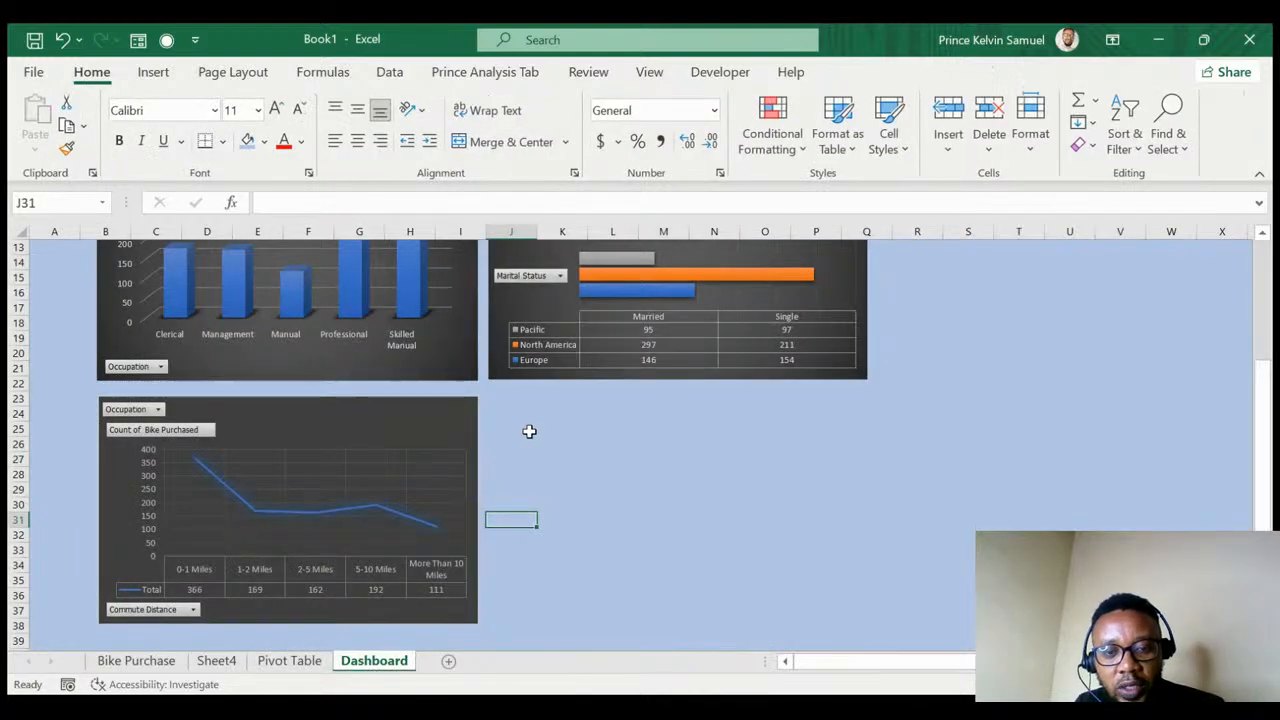
click(526, 418)
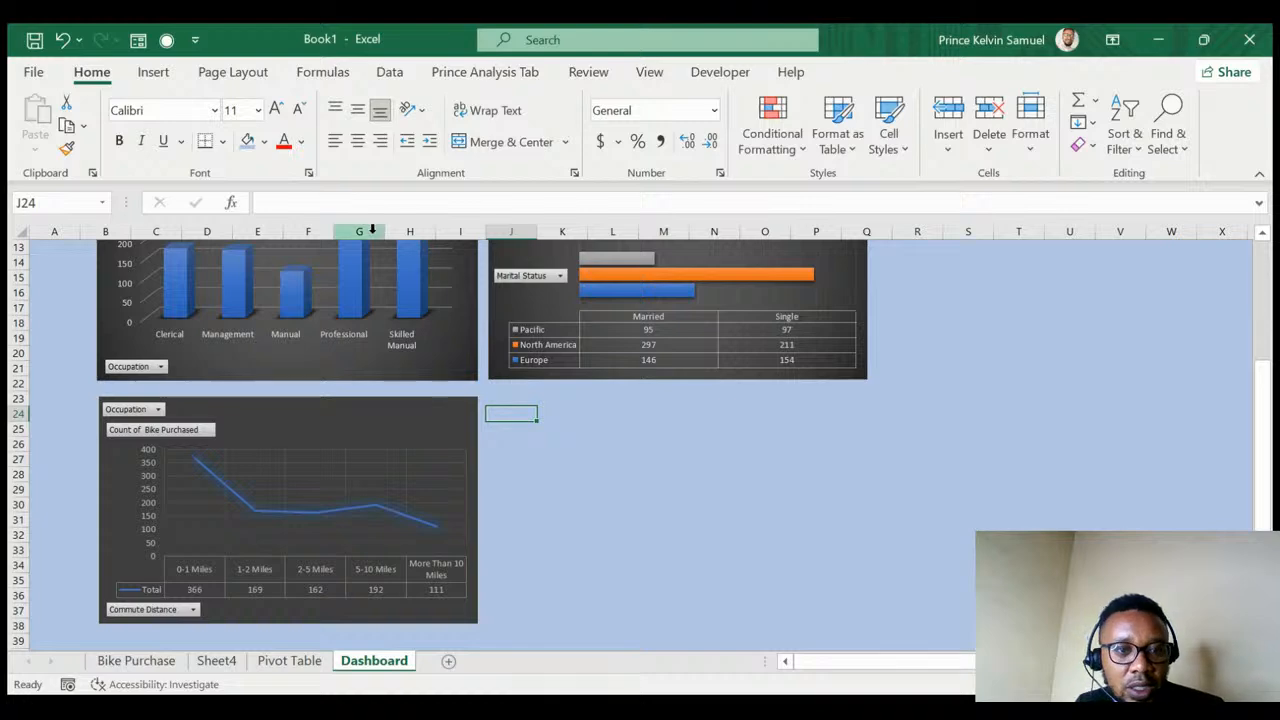
click(154, 74)
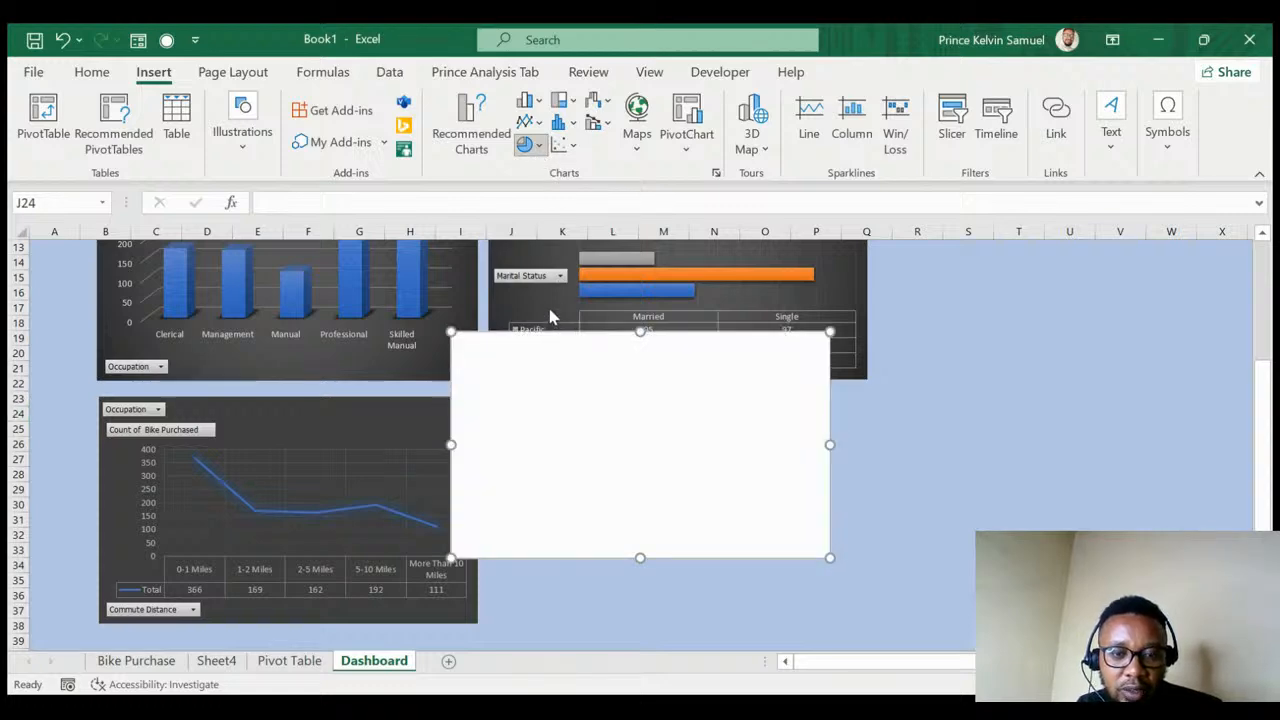
drag(711, 363, 752, 418)
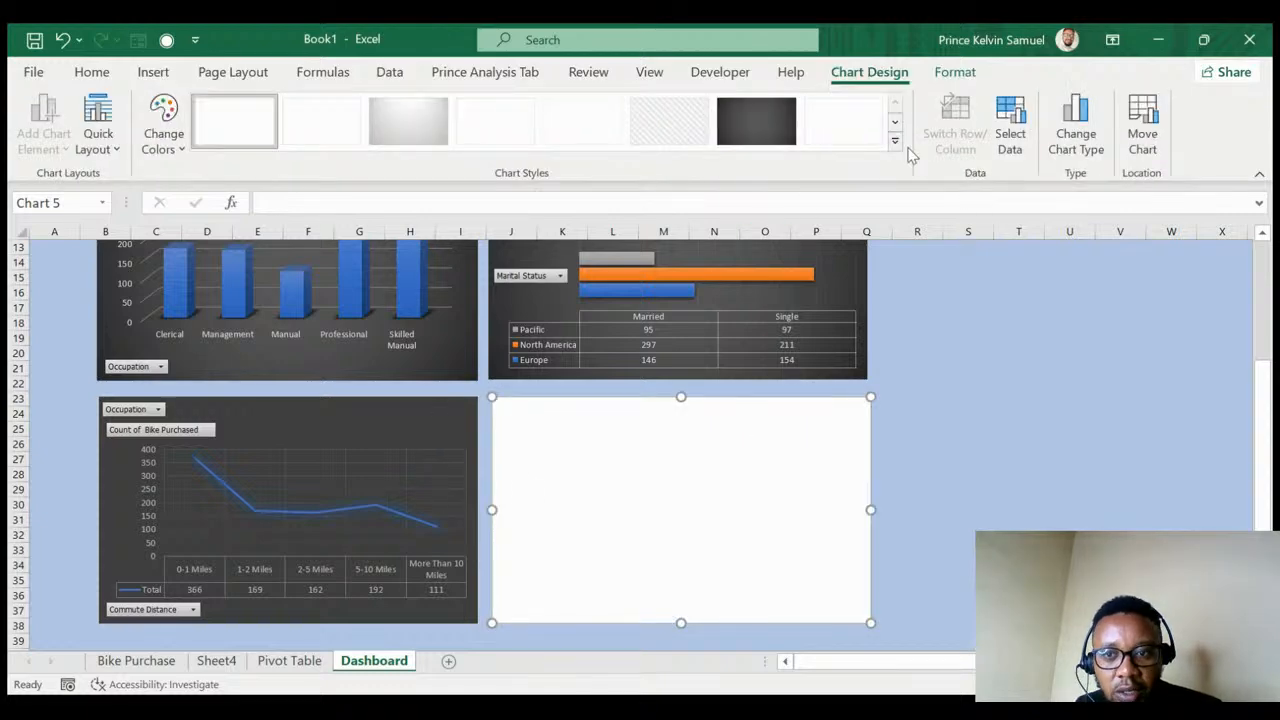
click(1010, 130)
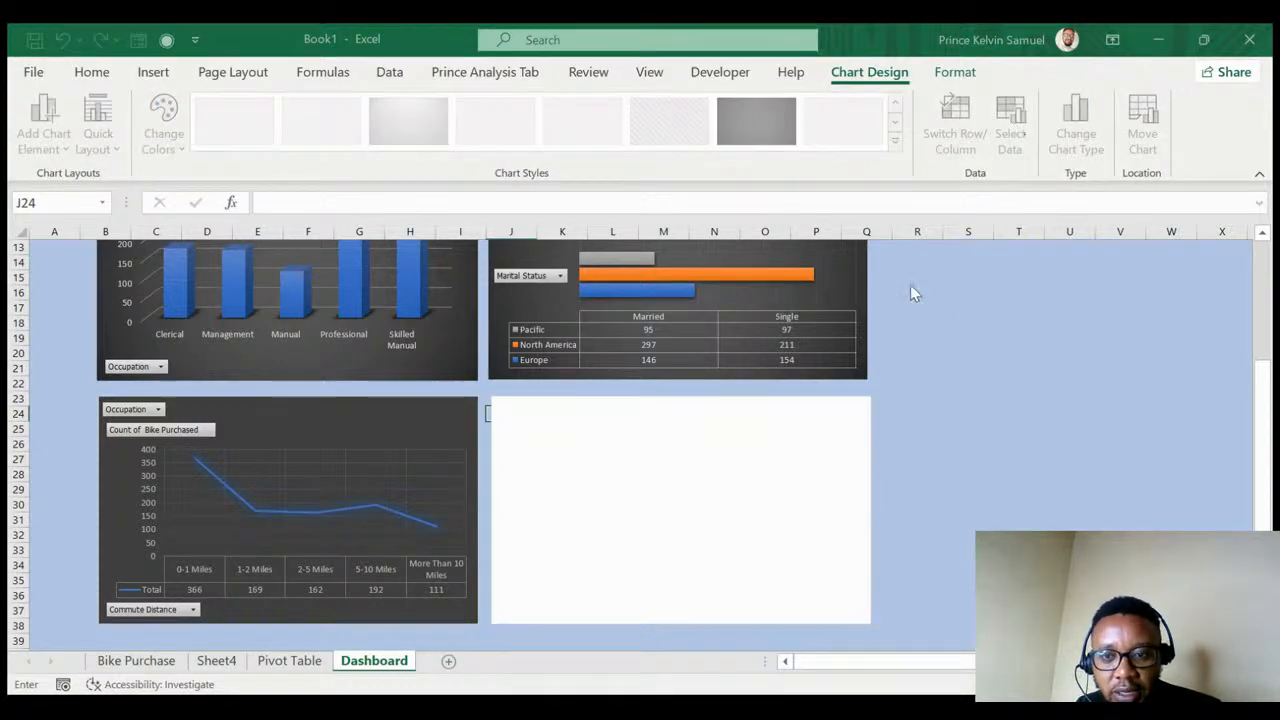
click(272, 662)
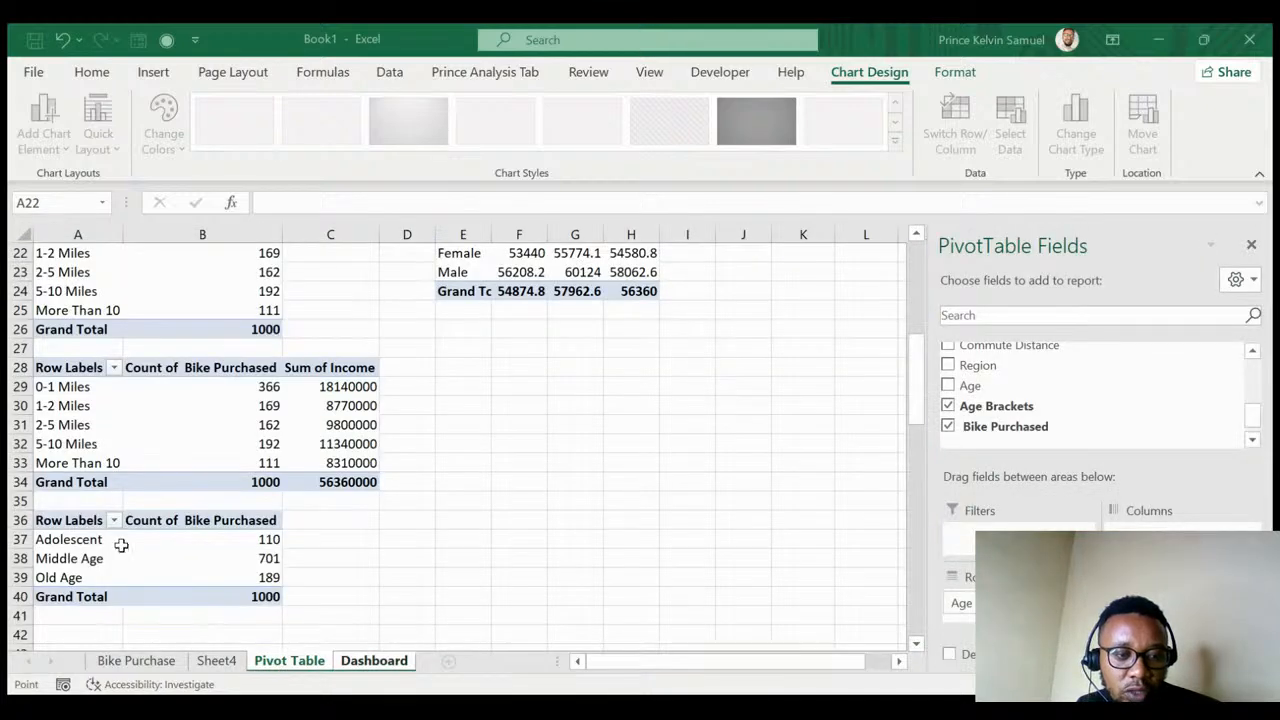
drag(83, 543, 237, 580)
key(Return)
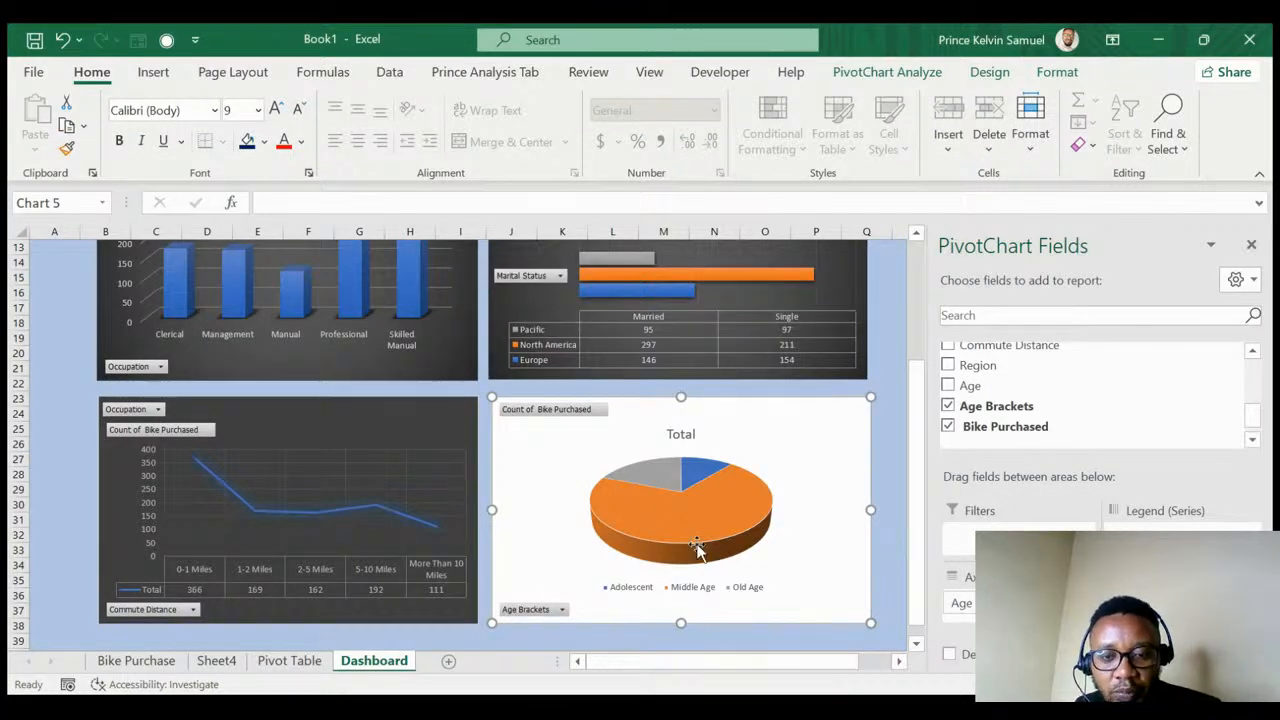
- Delete the pie chart's Total title and apply the dark chart style
click(680, 434)
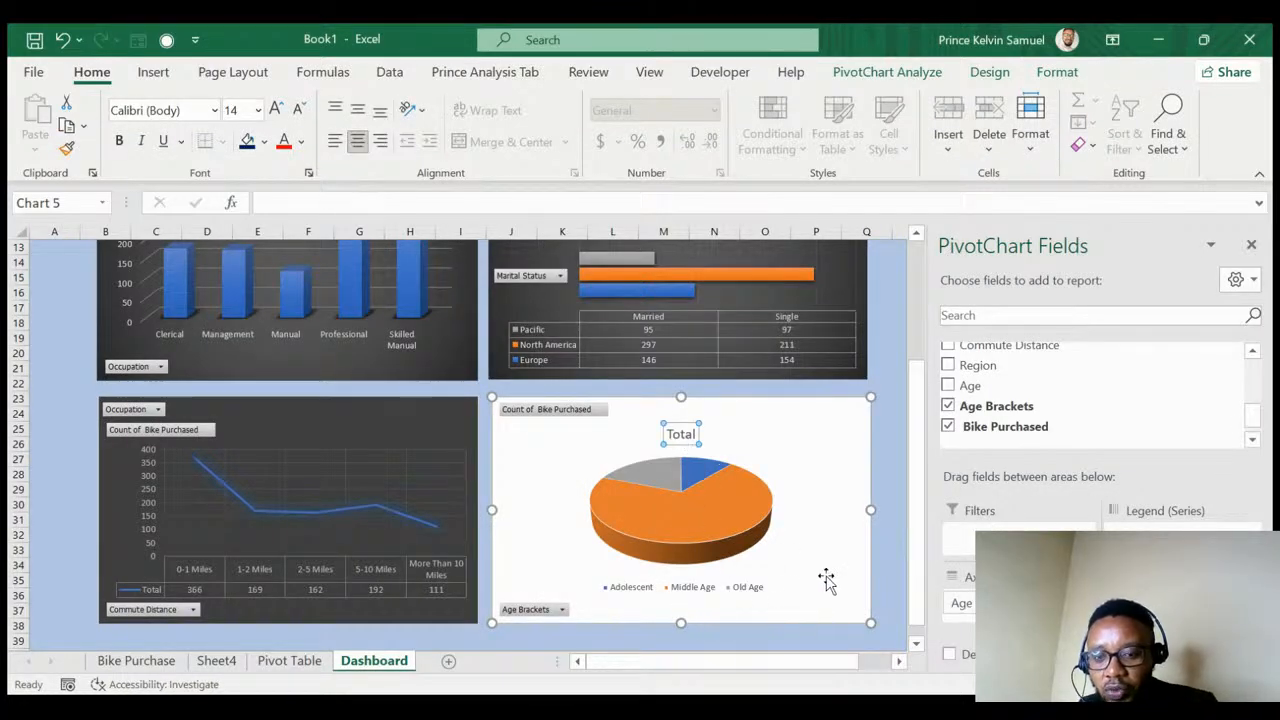
key(Delete)
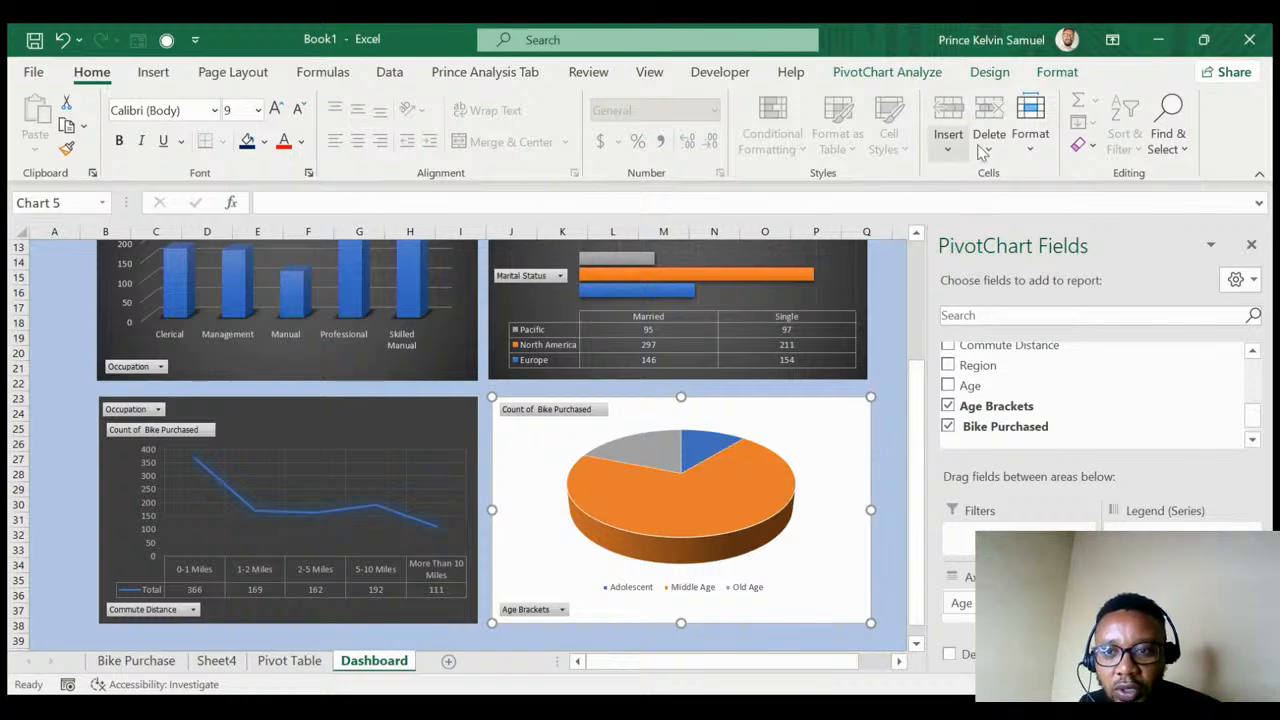
click(980, 82)
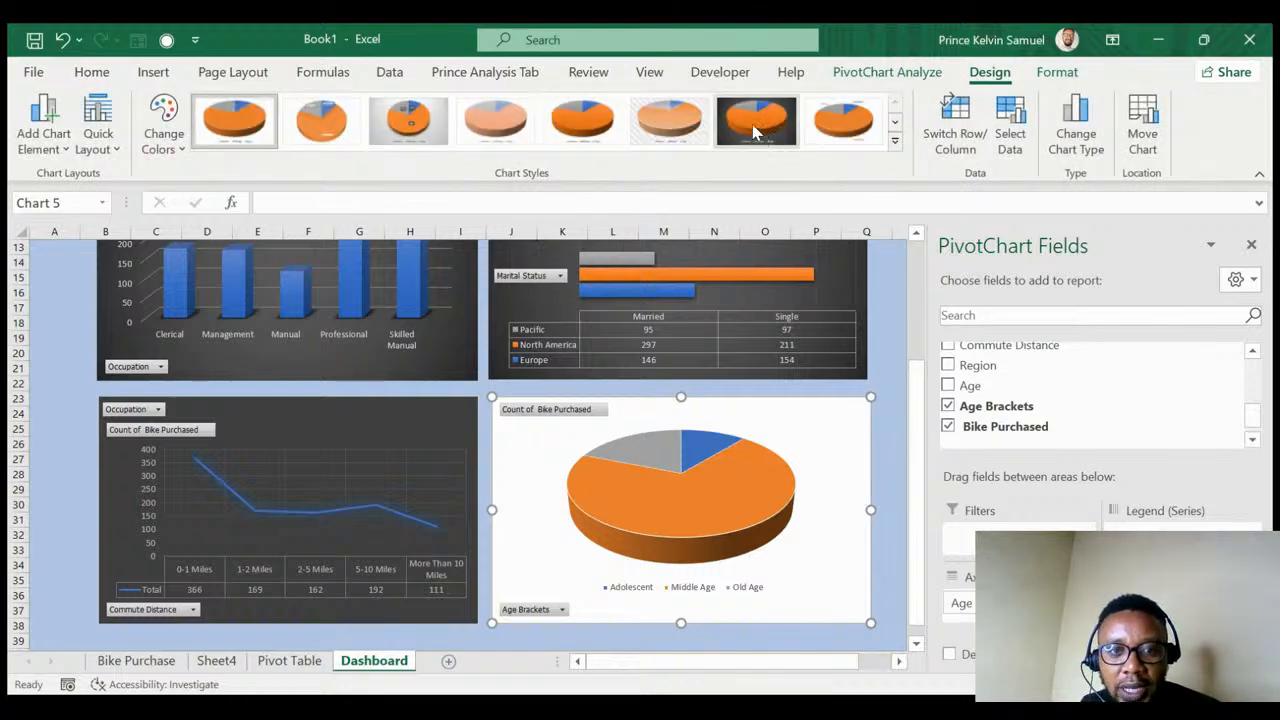
click(755, 128)
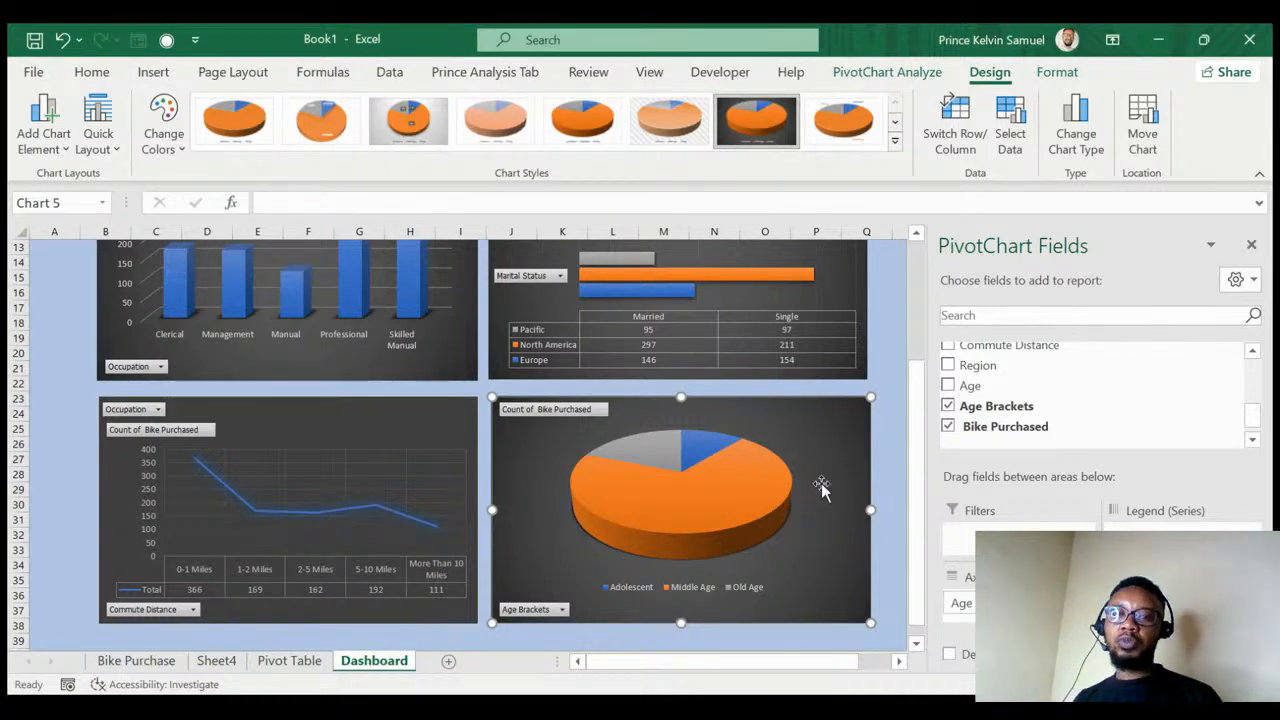
scroll(820, 487, up, 4)
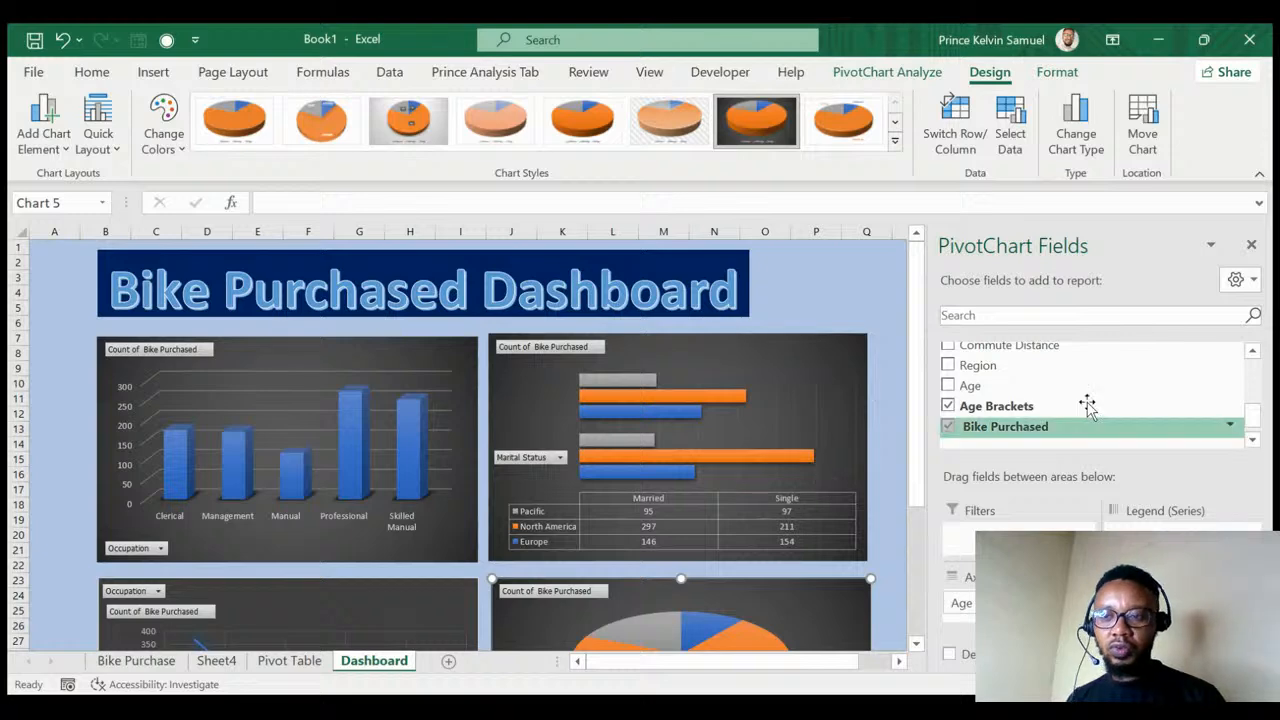
- Close the PivotChart Fields pane and review the Bike Purchase and Pivot Table sheets
click(1251, 245)
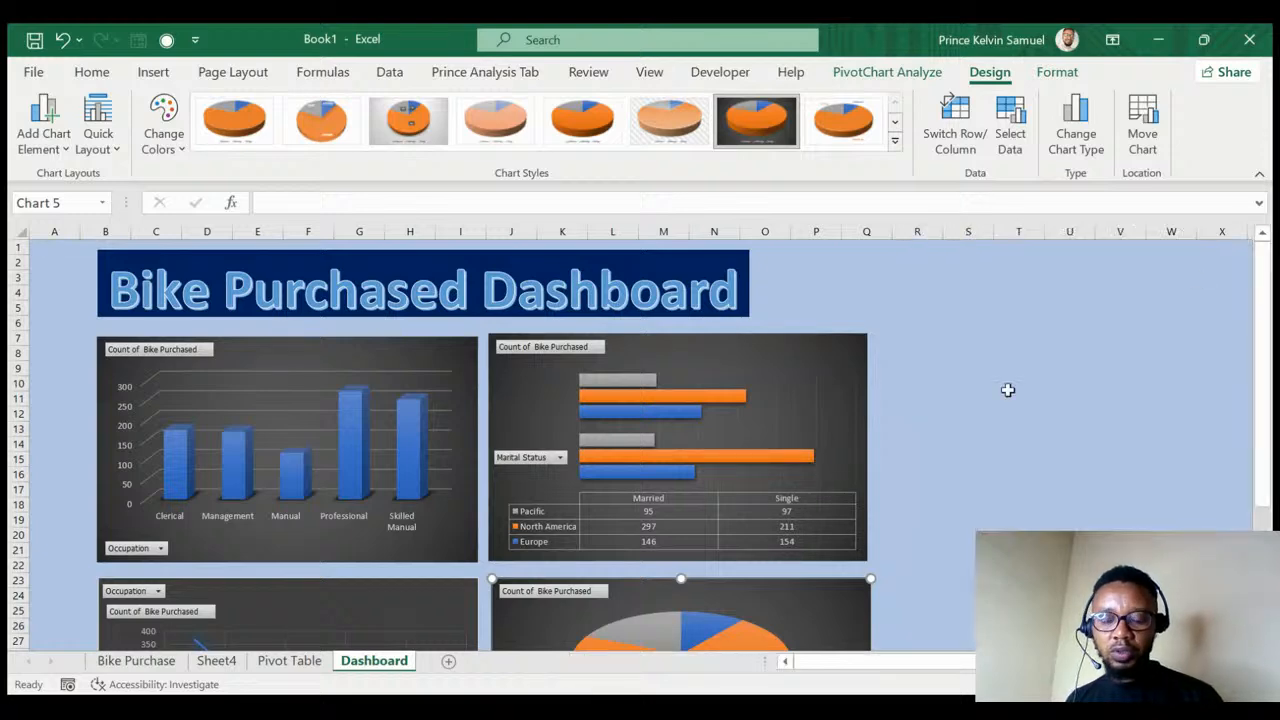
scroll(694, 437, down, 1)
scroll(694, 437, up, 1)
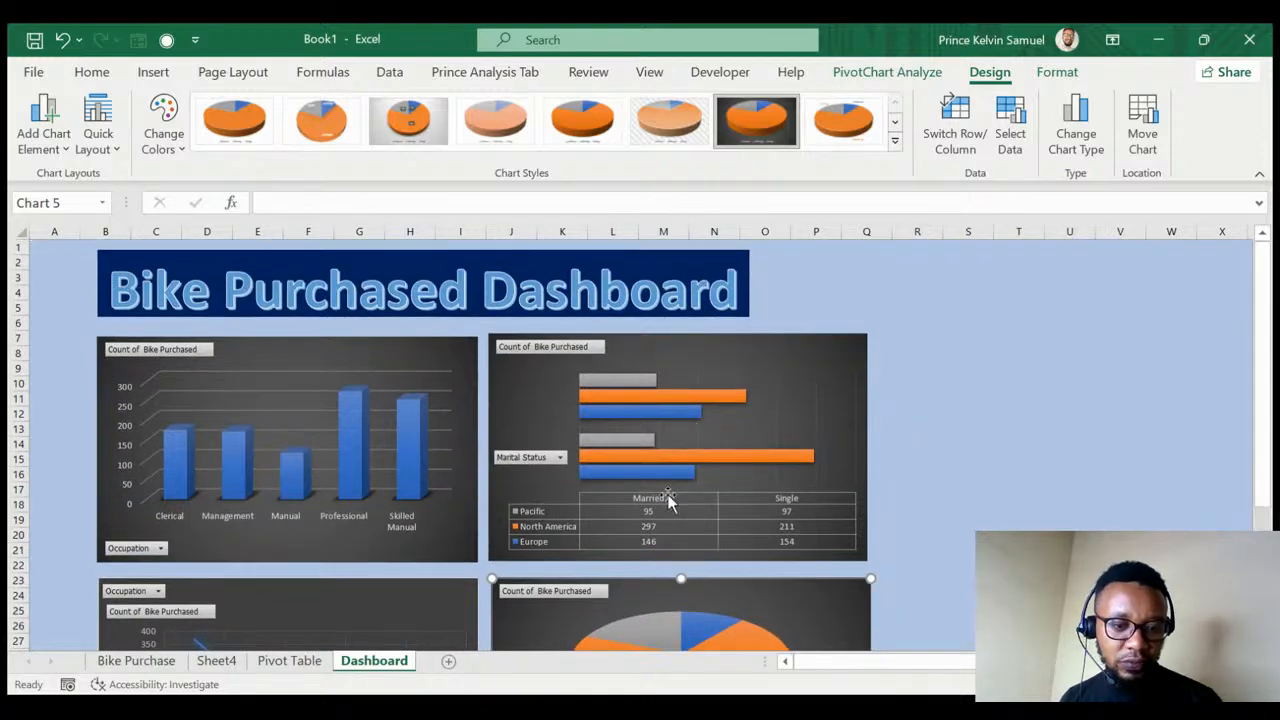
click(134, 662)
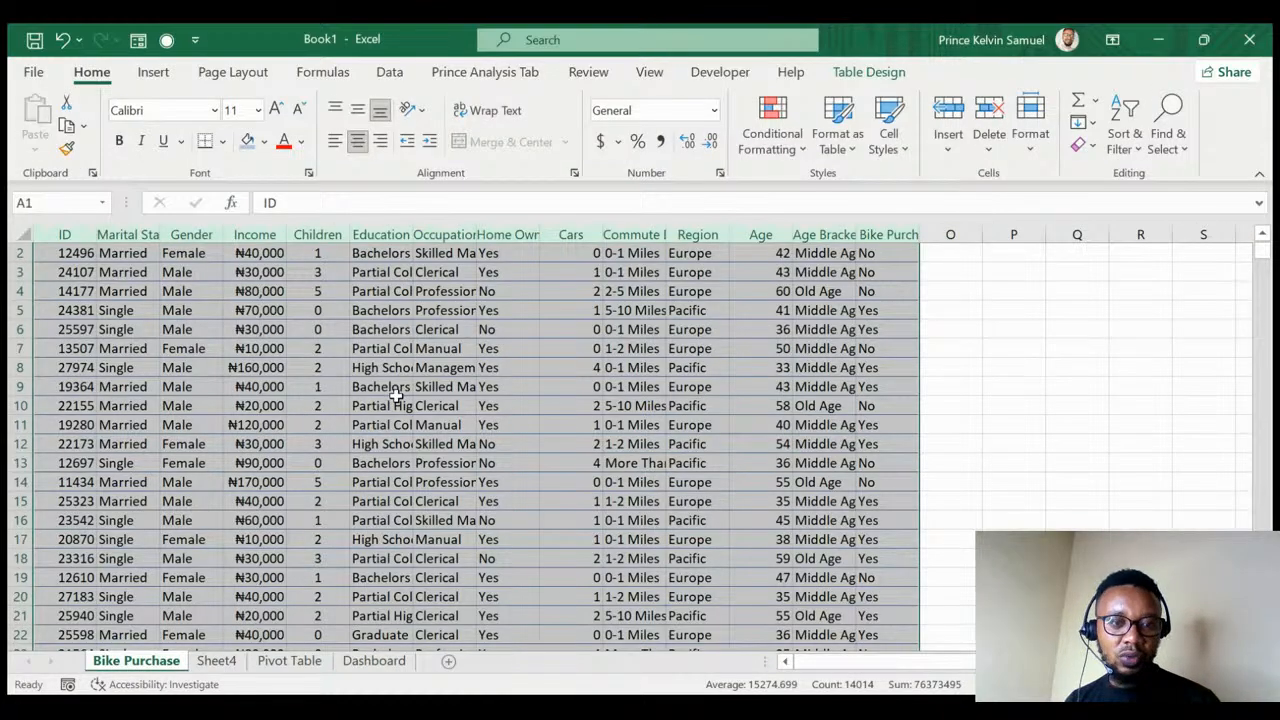
scroll(390, 390, up, 1)
click(215, 346)
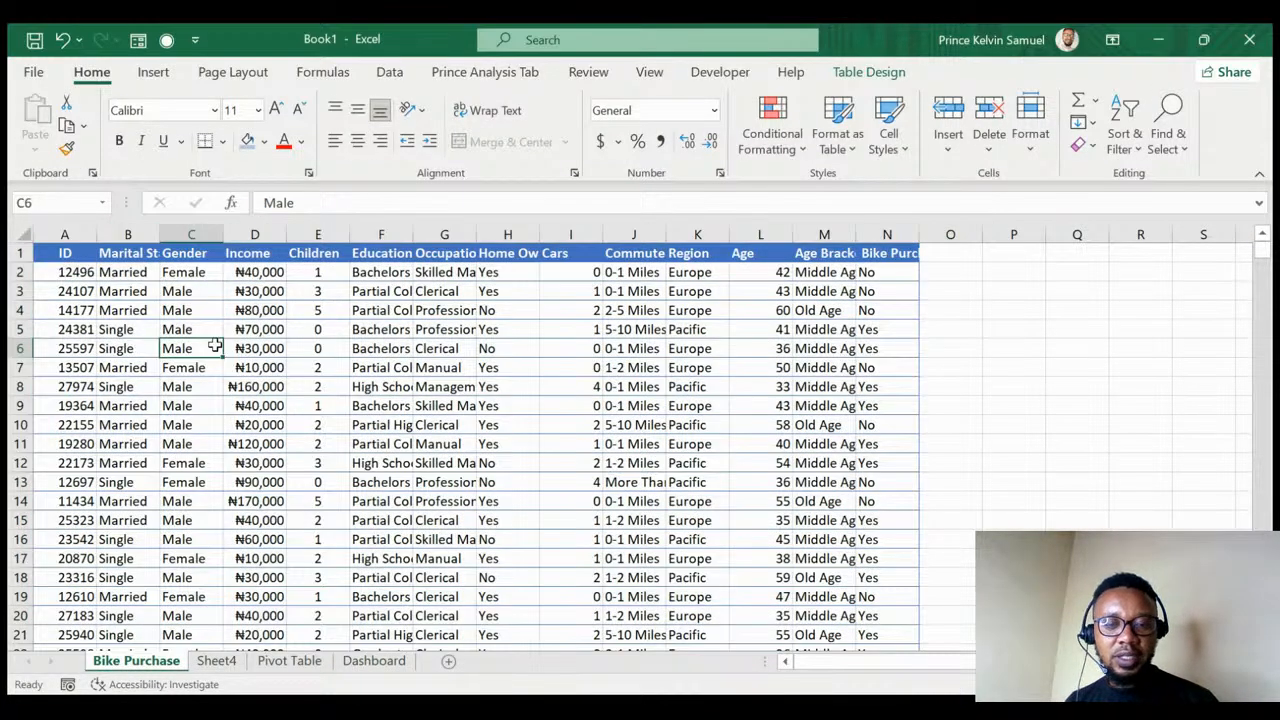
click(367, 664)
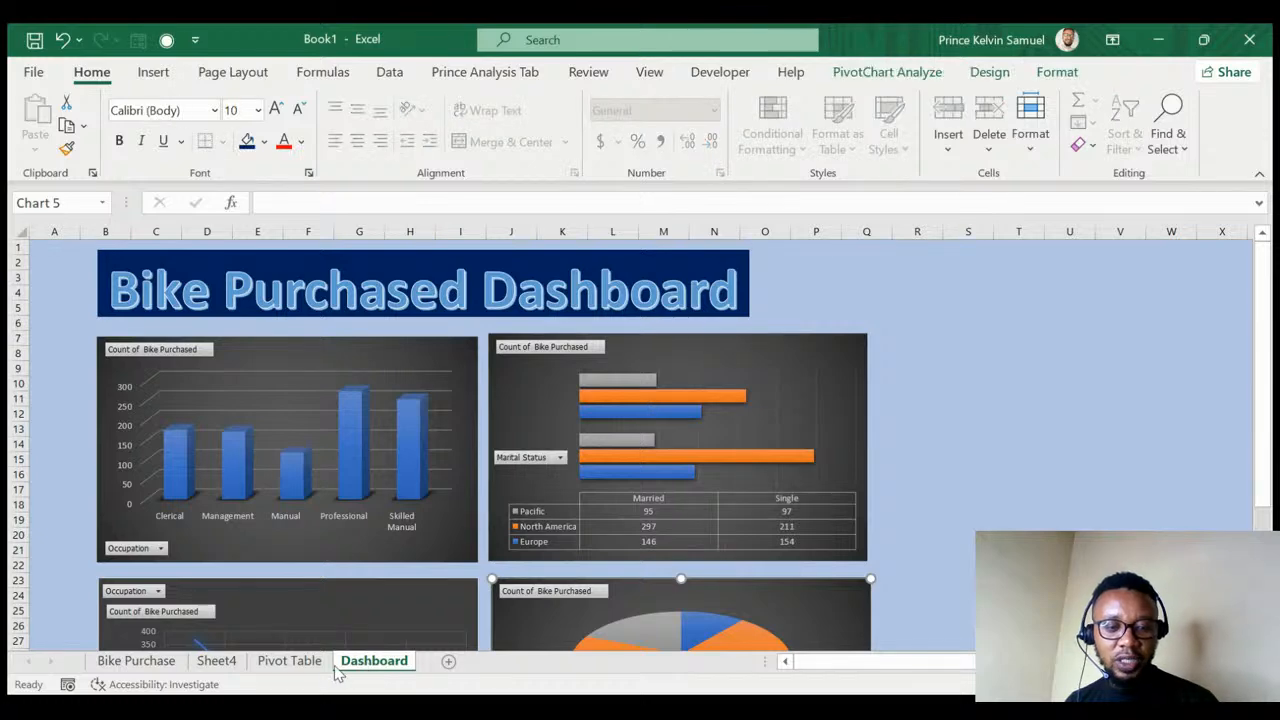
click(292, 664)
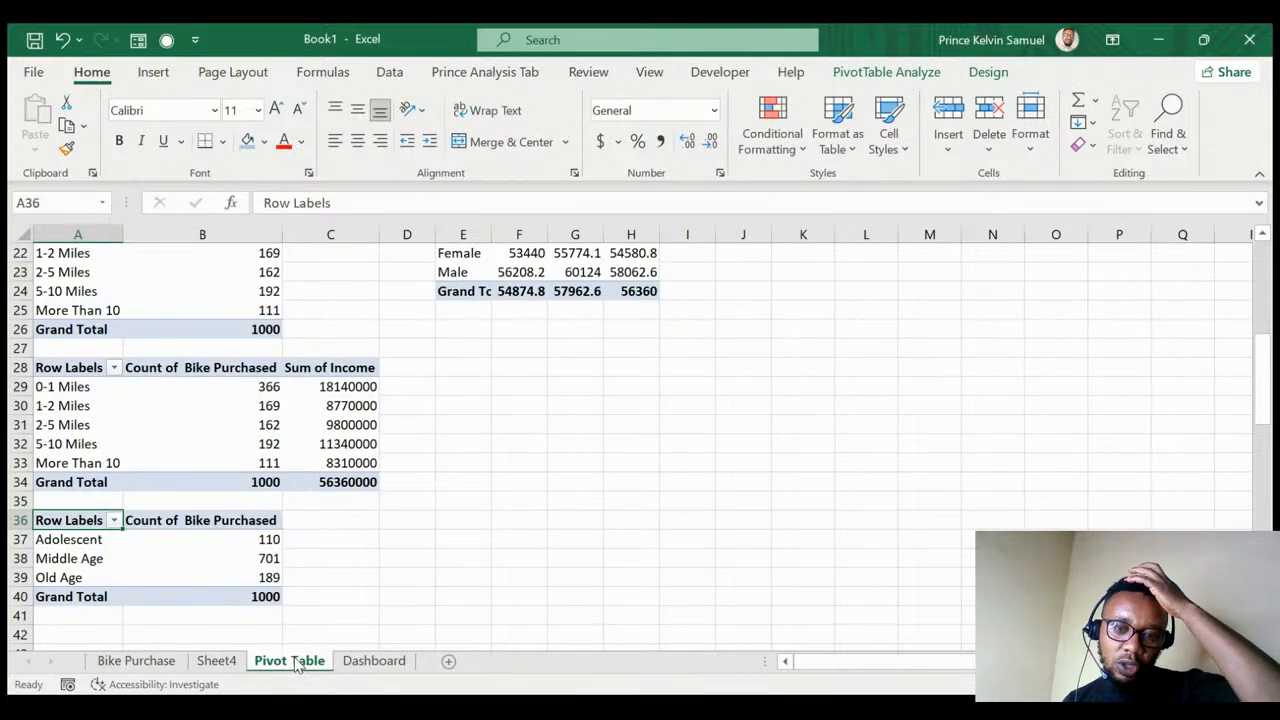
click(366, 668)
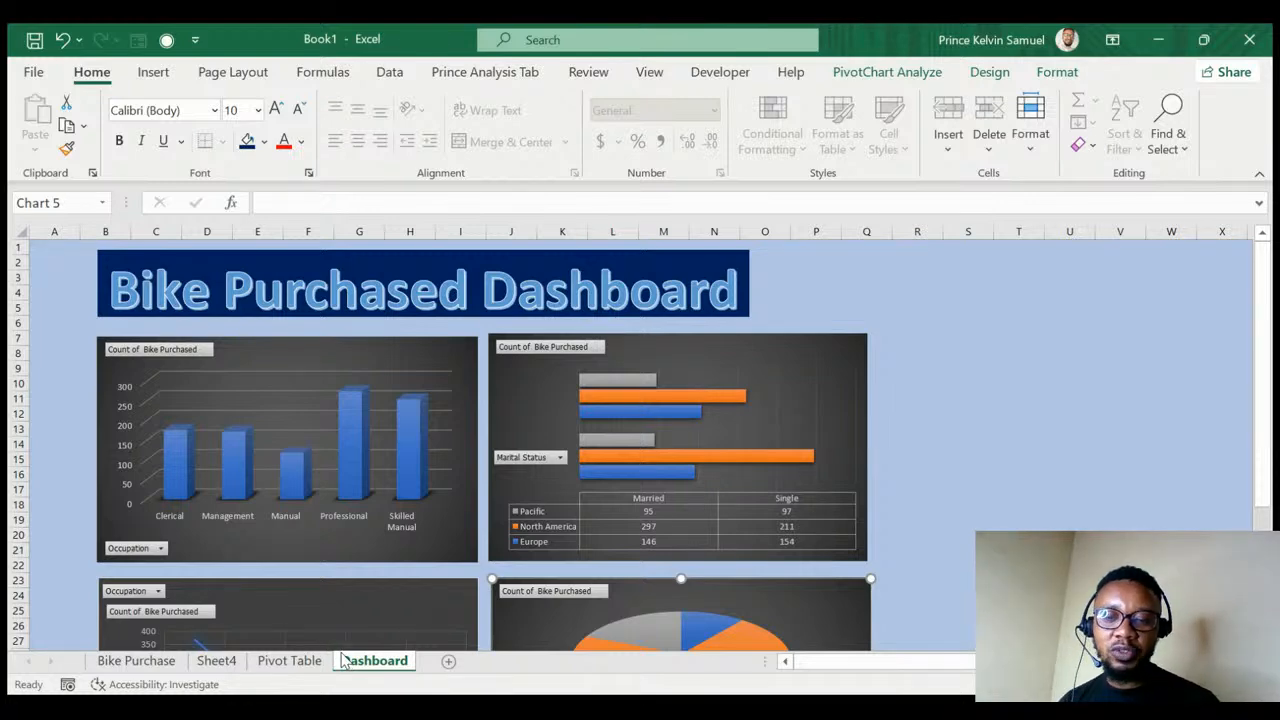
- Lower the Commute Distance line chart and Age Brackets pie so they sit level side by side
scroll(165, 460, down, 5)
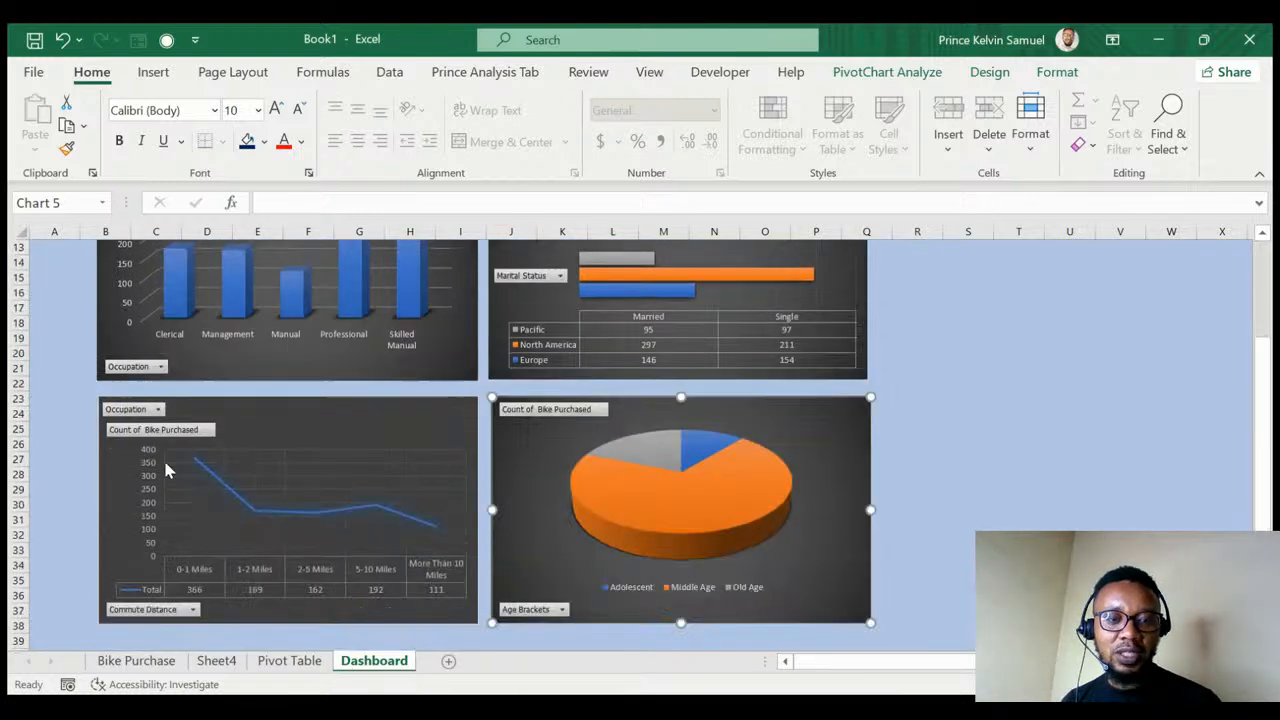
scroll(167, 470, up, 5)
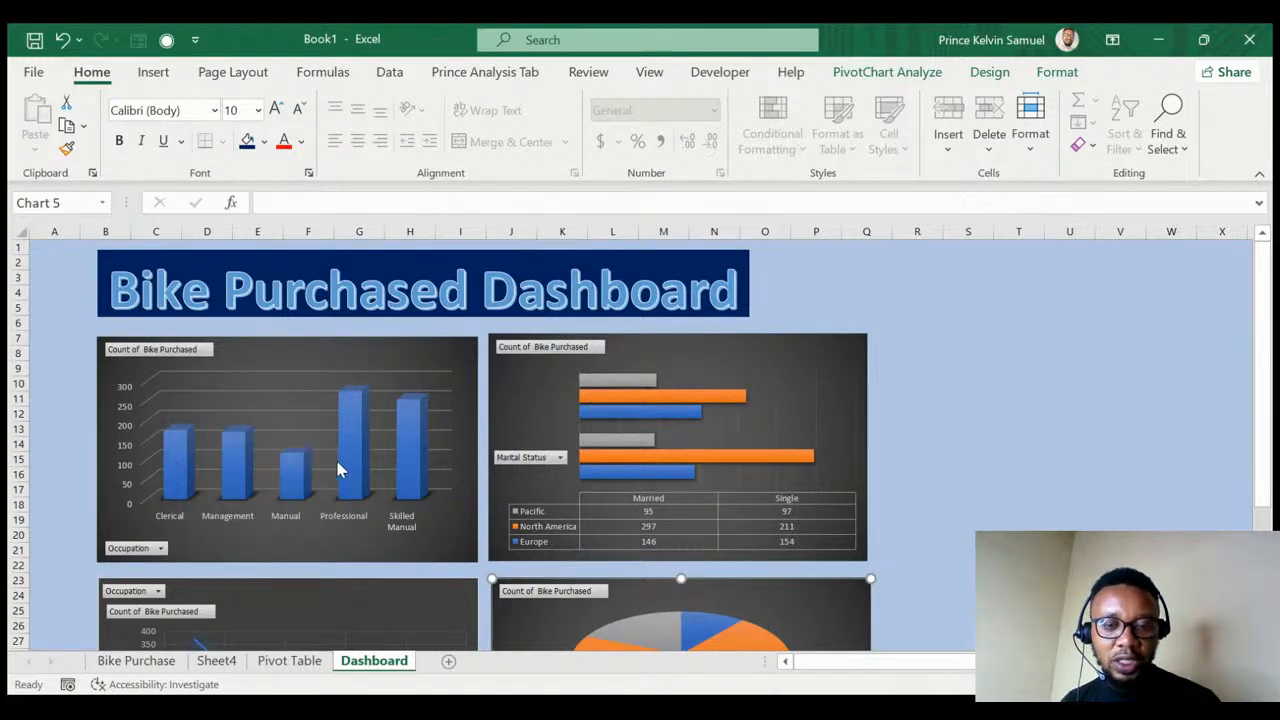
scroll(595, 470, down, 5)
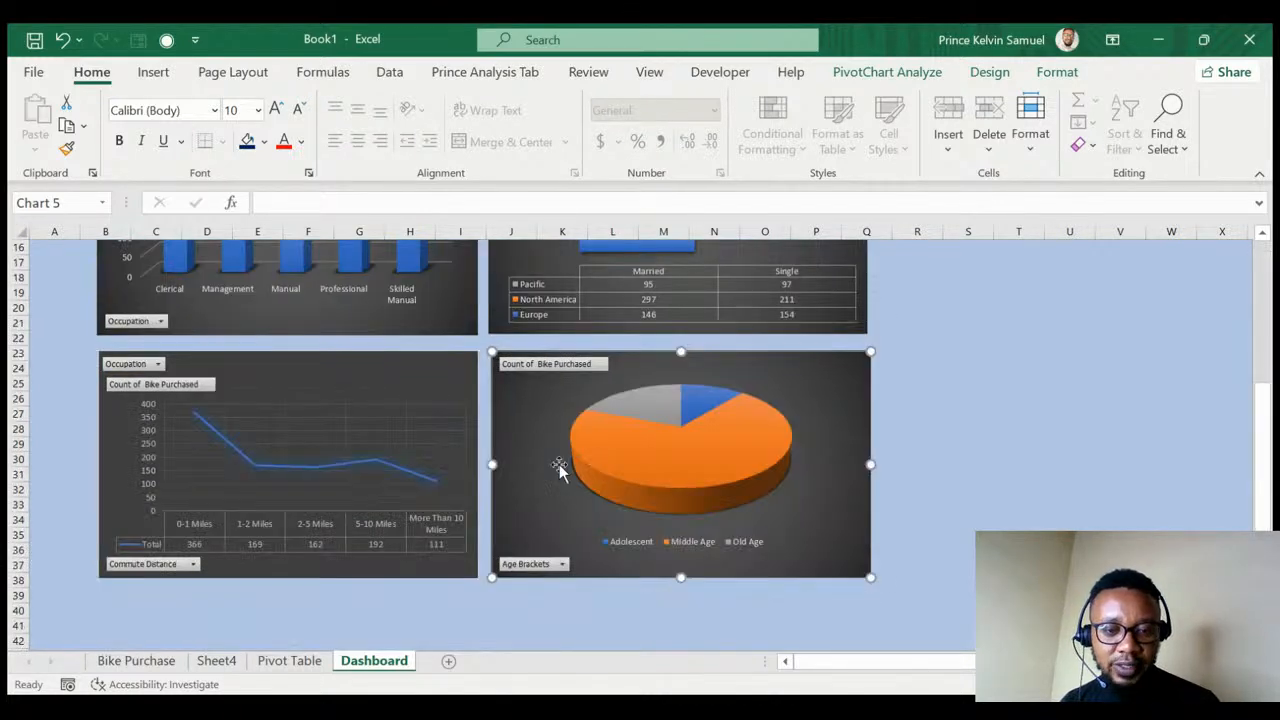
click(377, 387)
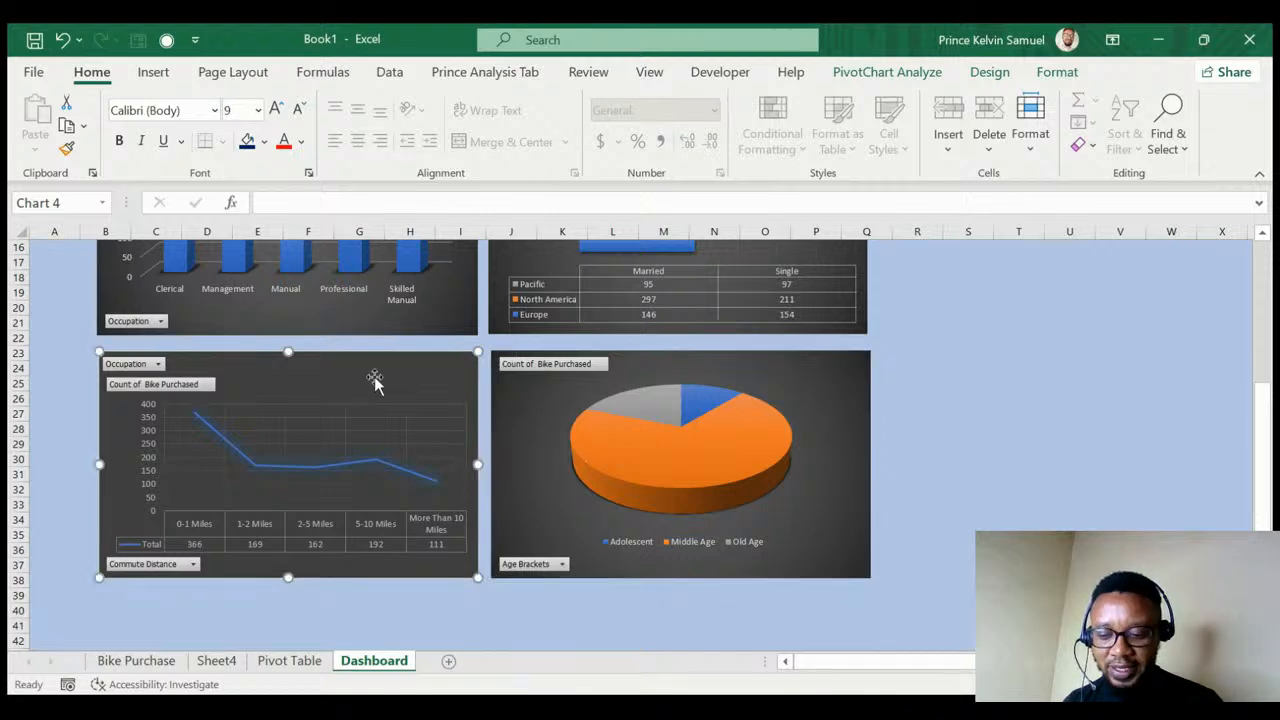
drag(374, 381, 374, 382)
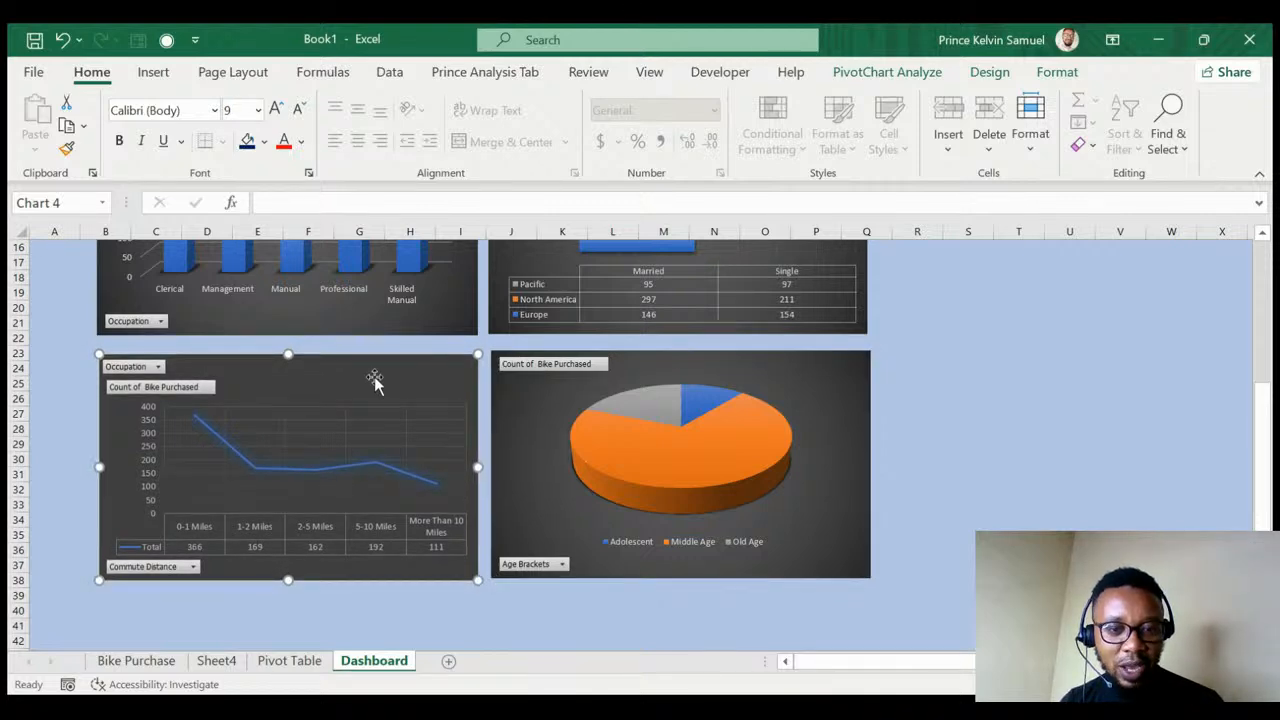
key(Down)
key(Down)
key(Down)
key(Down)
key(Down)
key(Down)
key(Down)
key(Down)
key(Down)
key(Down)
key(Down)
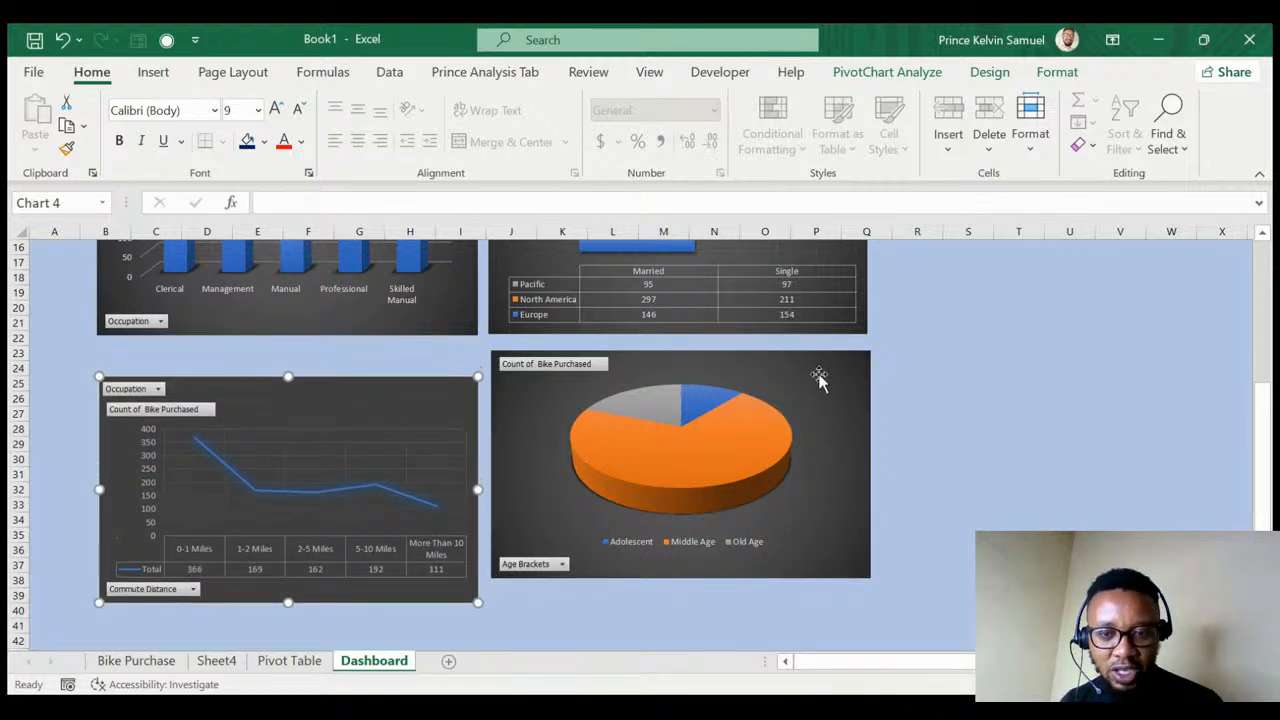
drag(818, 377, 818, 398)
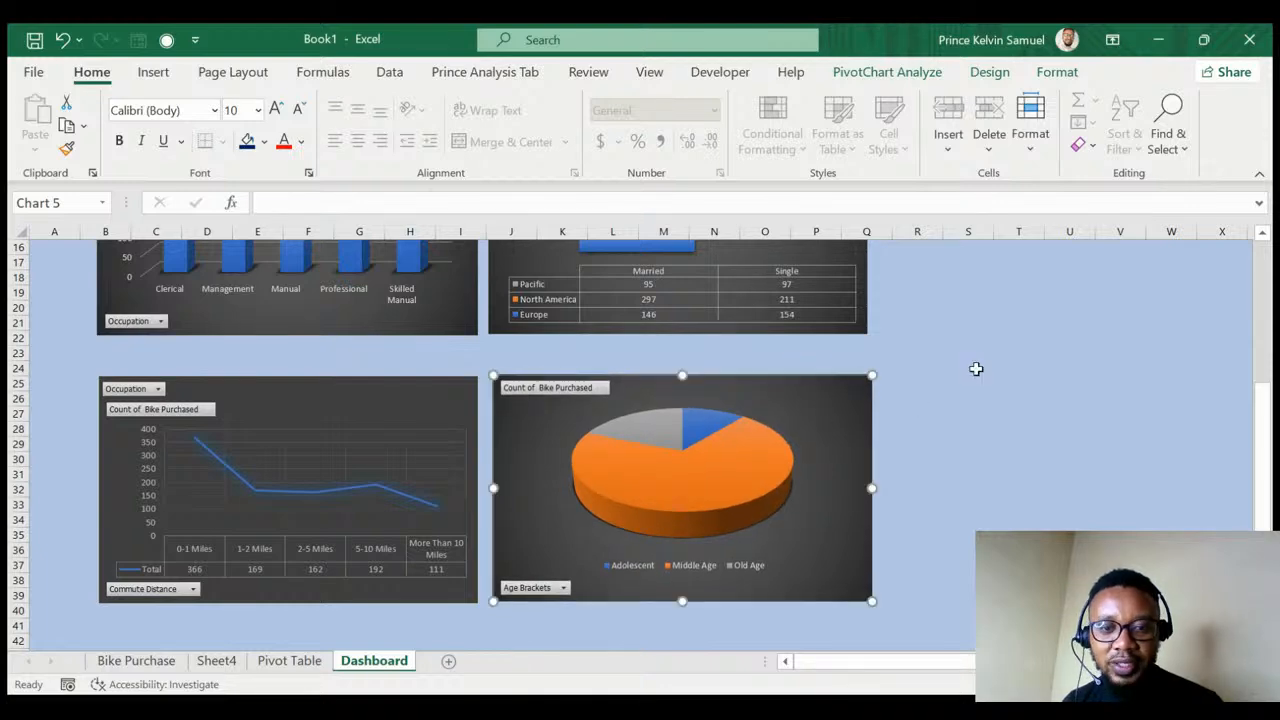
click(984, 355)
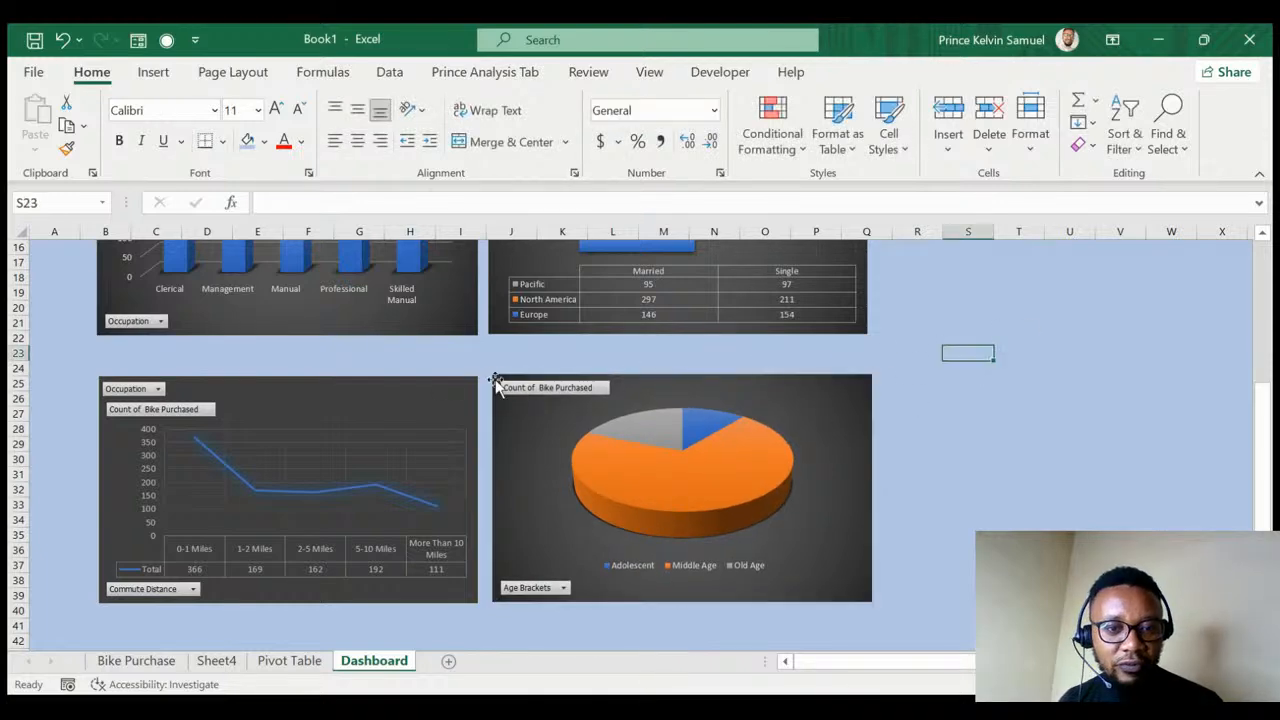
- Move the Occupation column chart and Marital Status bar chart a few rows down, below the dashboard title
scroll(316, 385, up, 4)
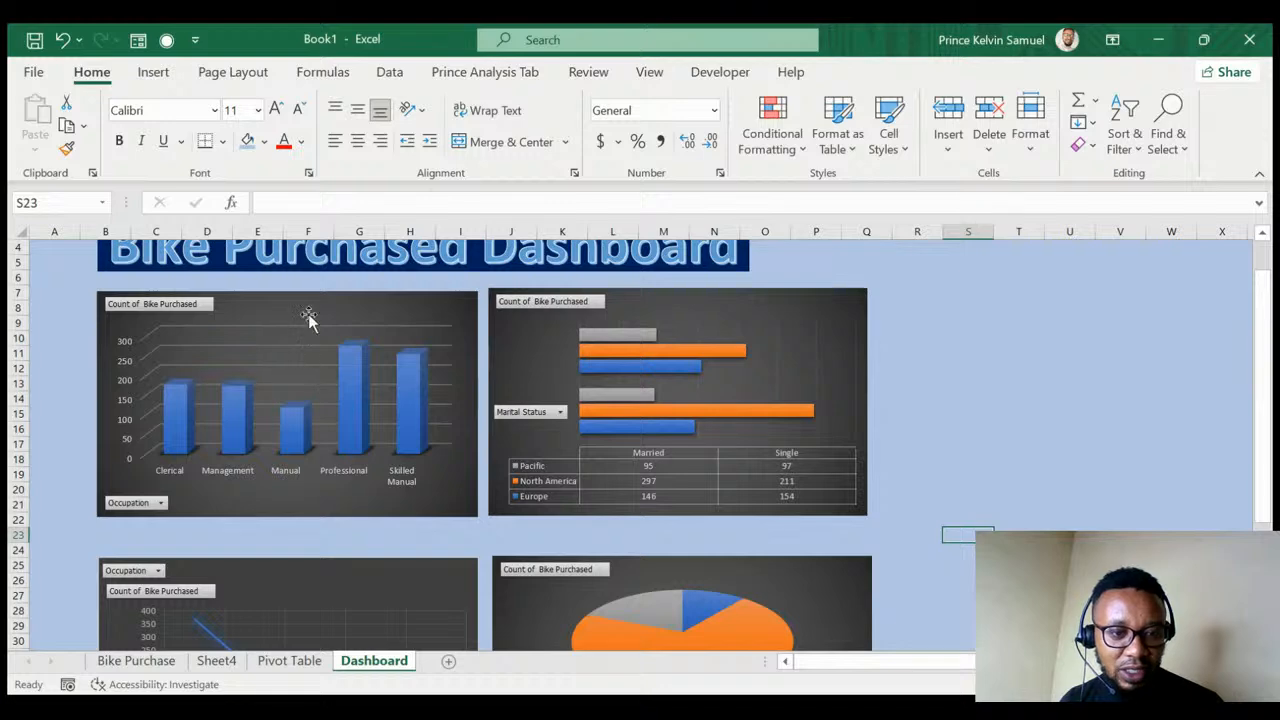
drag(309, 317, 310, 349)
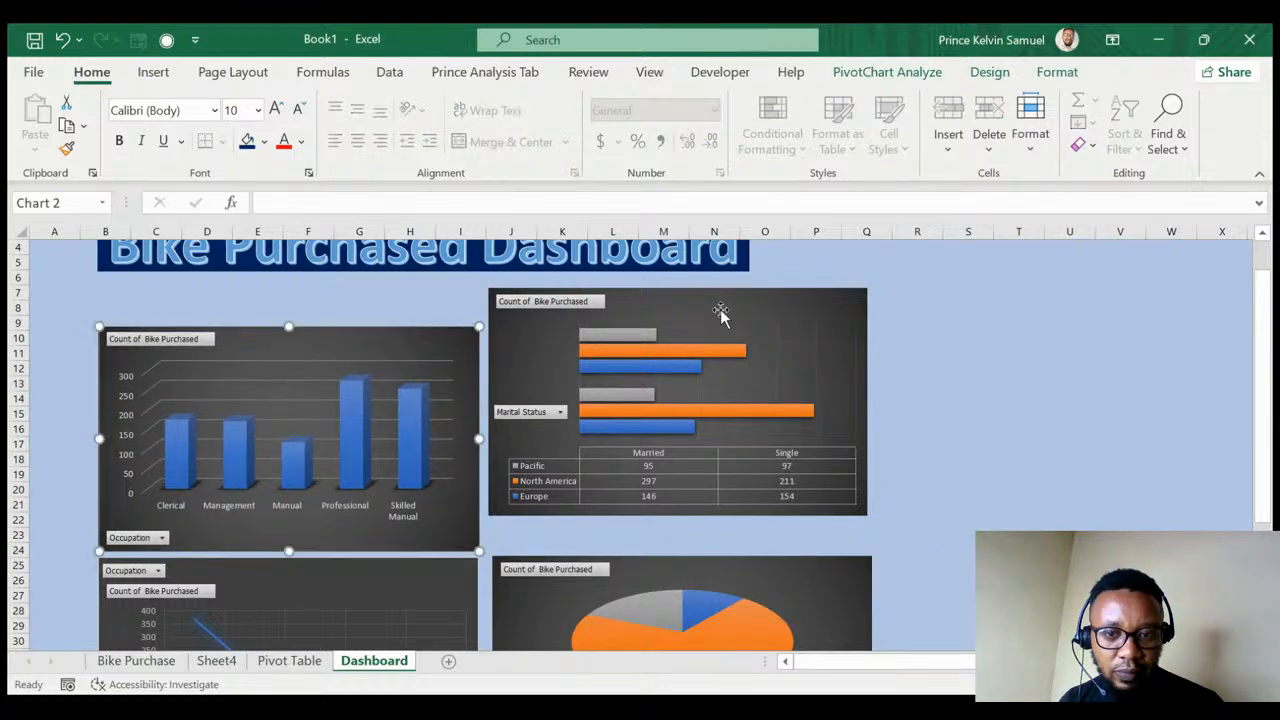
drag(724, 313, 747, 340)
click(251, 294)
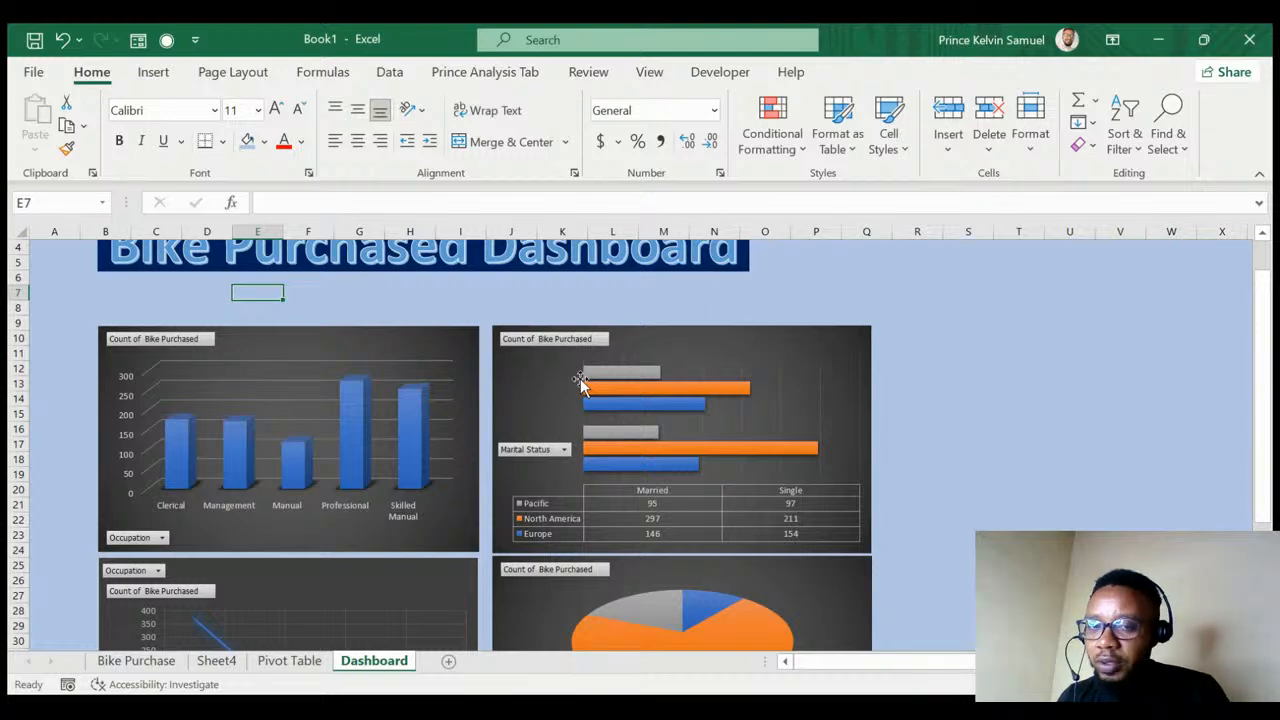
click(368, 340)
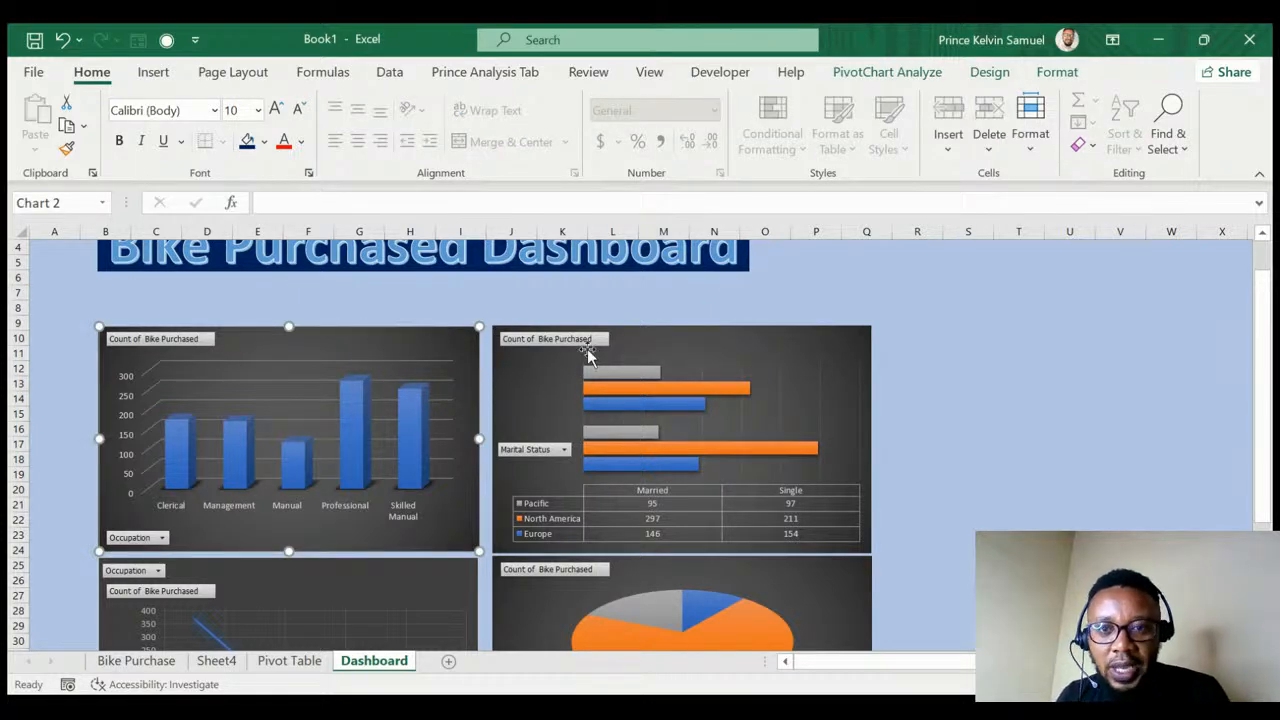
click(485, 73)
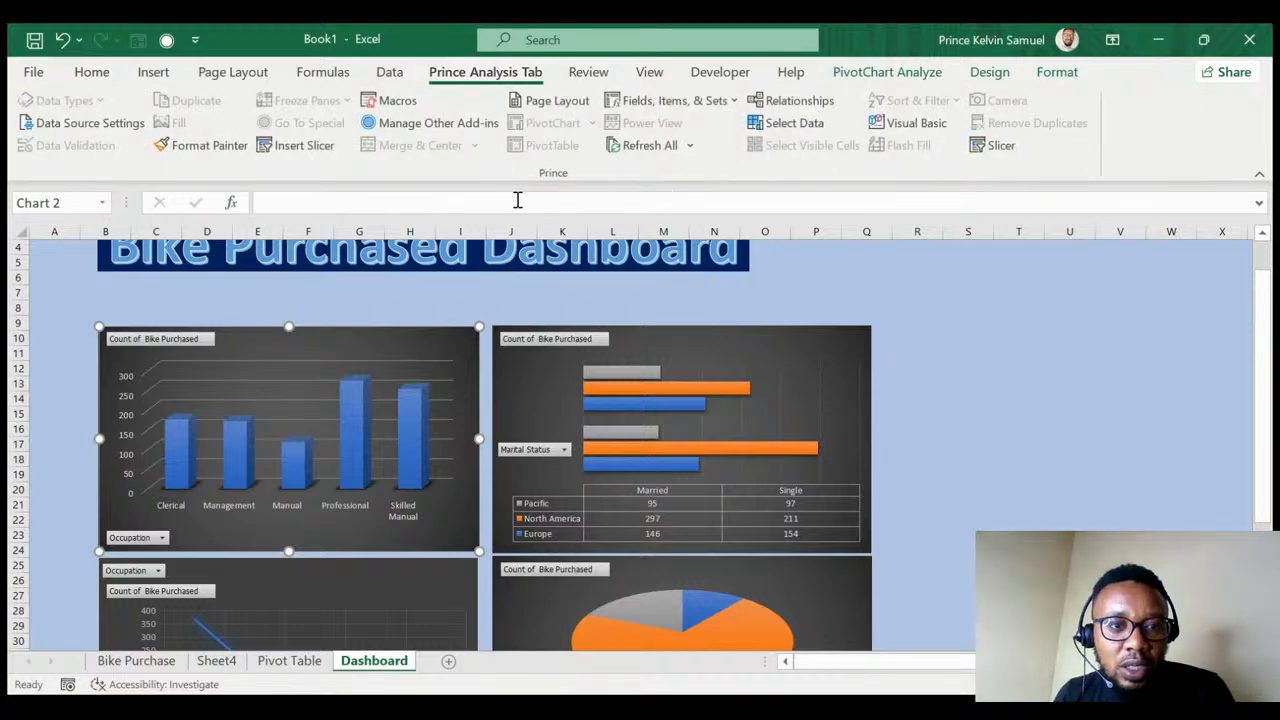
- Insert Marital Status, Education and Cars slicers, placing Marital Status over the column chart
click(297, 148)
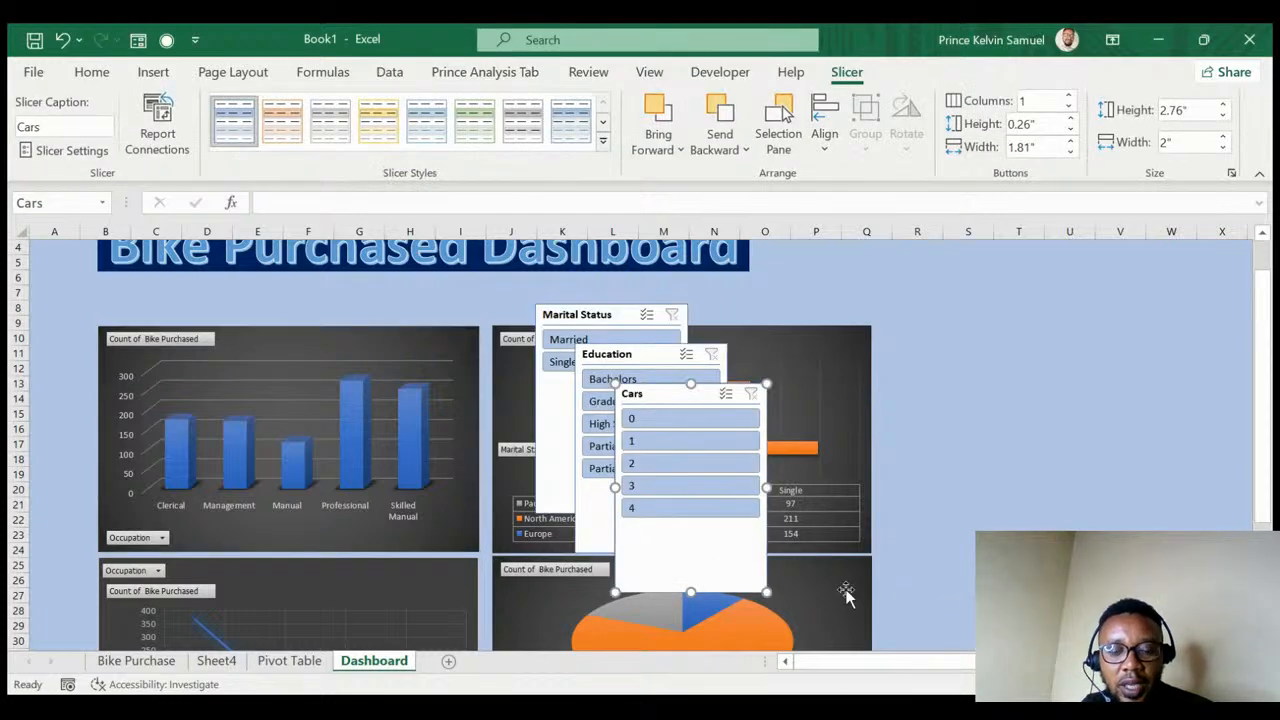
drag(591, 320, 284, 290)
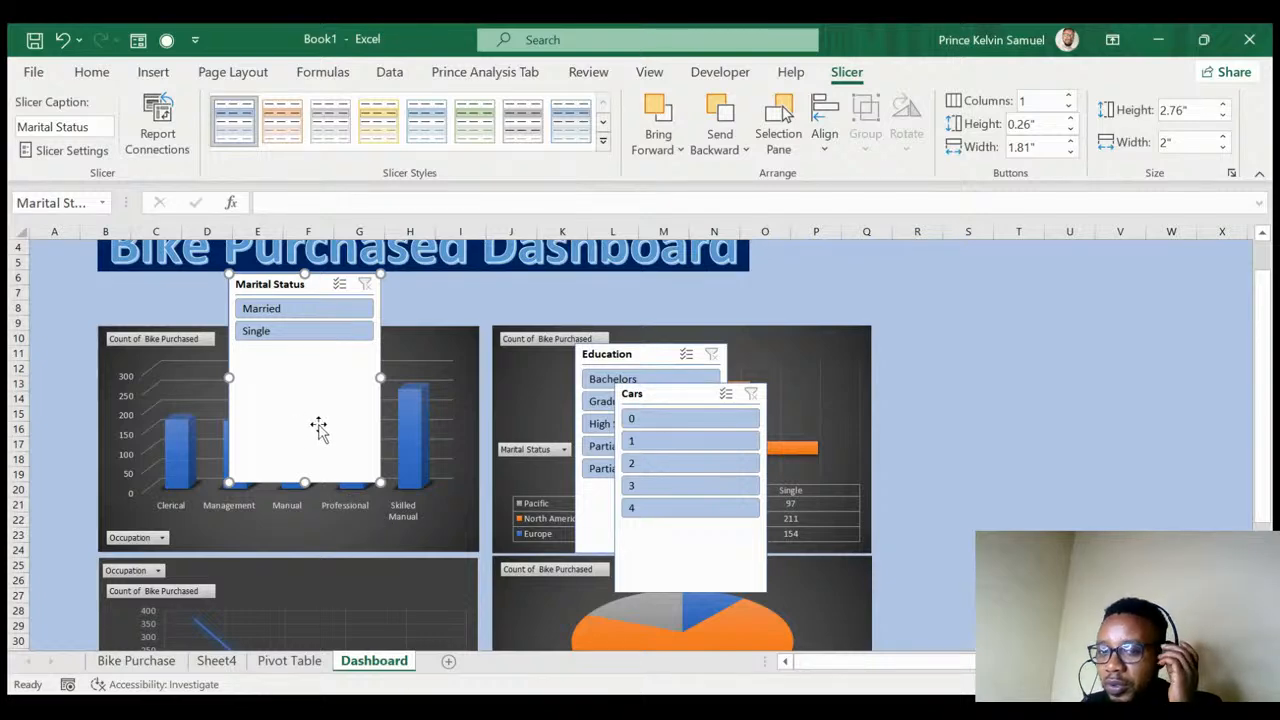
- Test the Marital Status slicer with Married and Single, then clear its filter
click(295, 314)
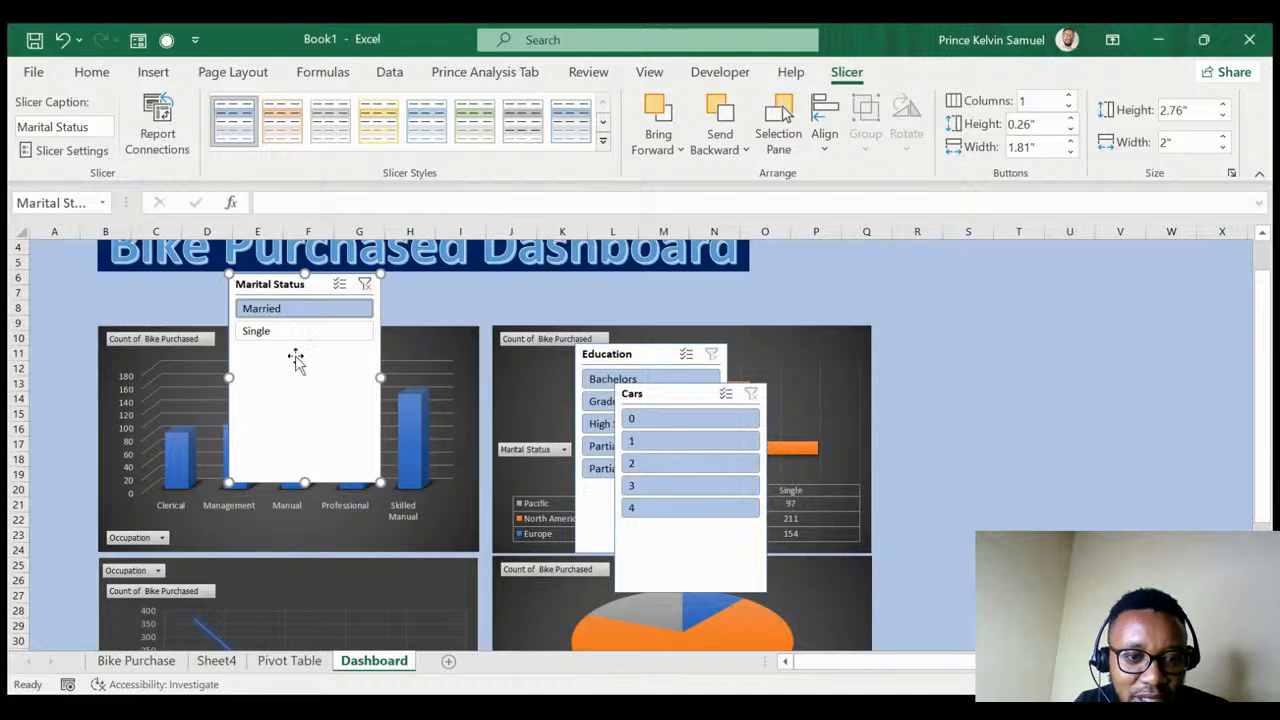
drag(307, 290, 1004, 331)
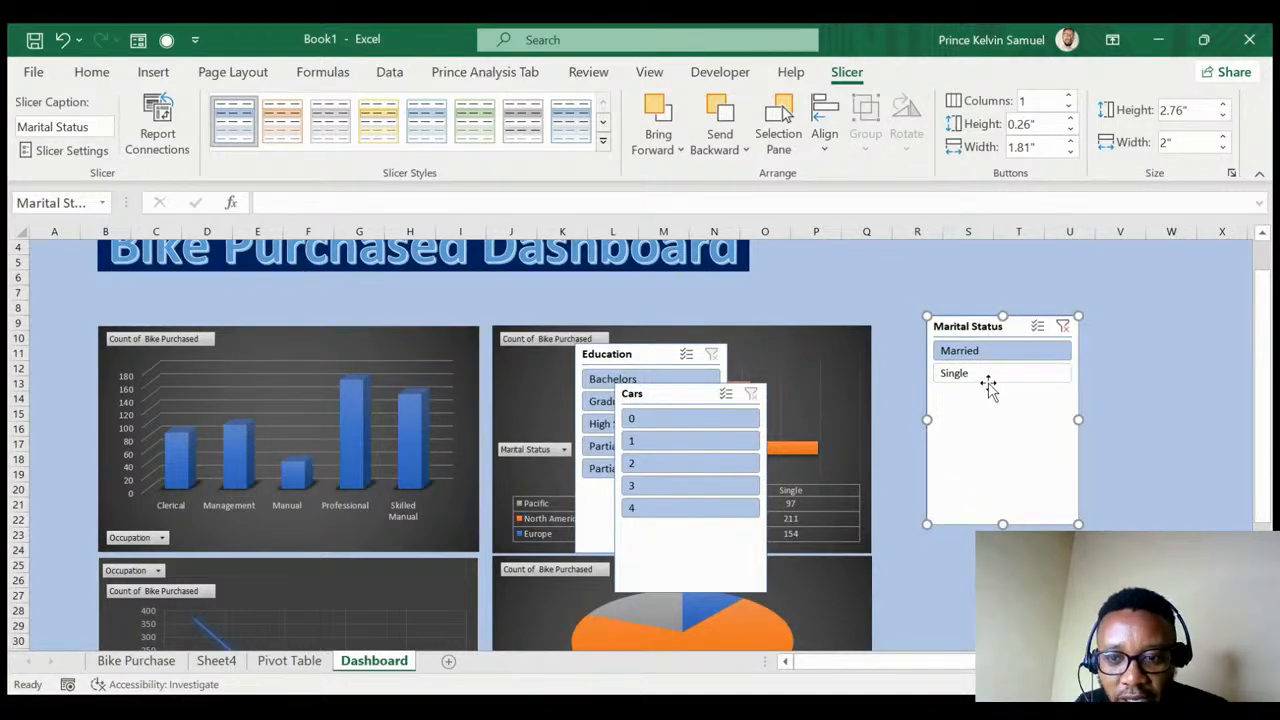
click(983, 376)
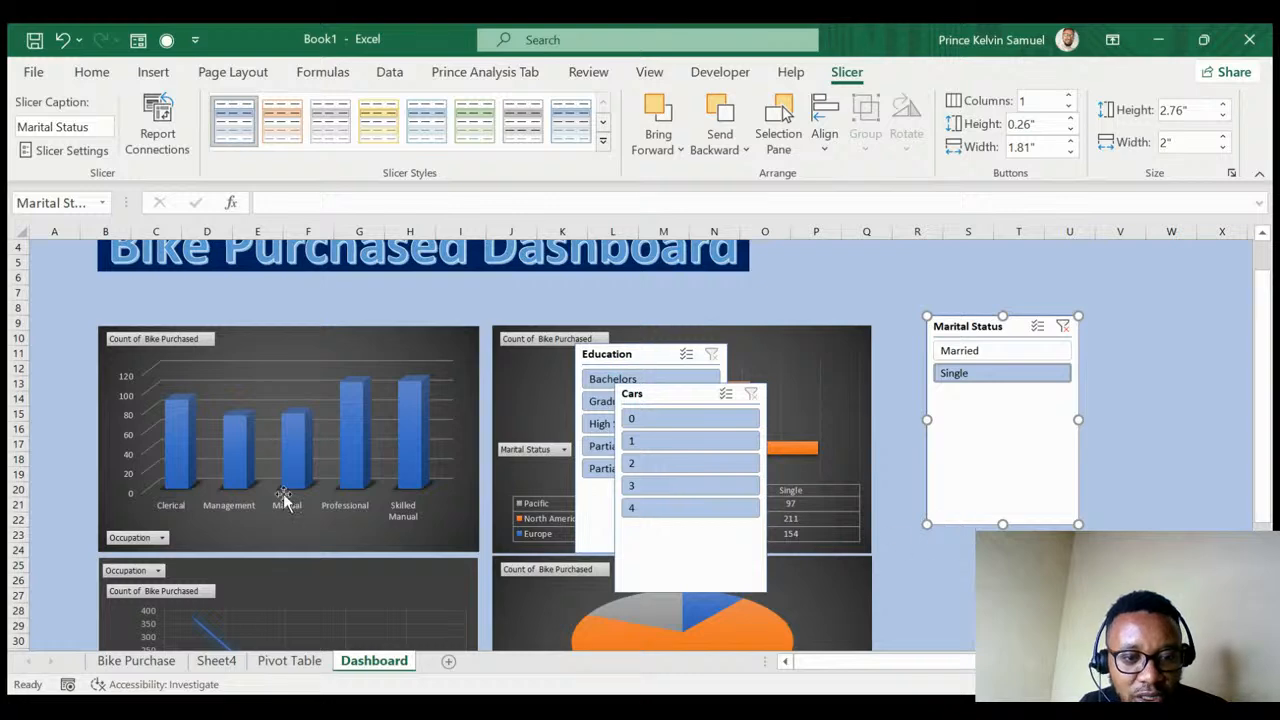
click(1063, 326)
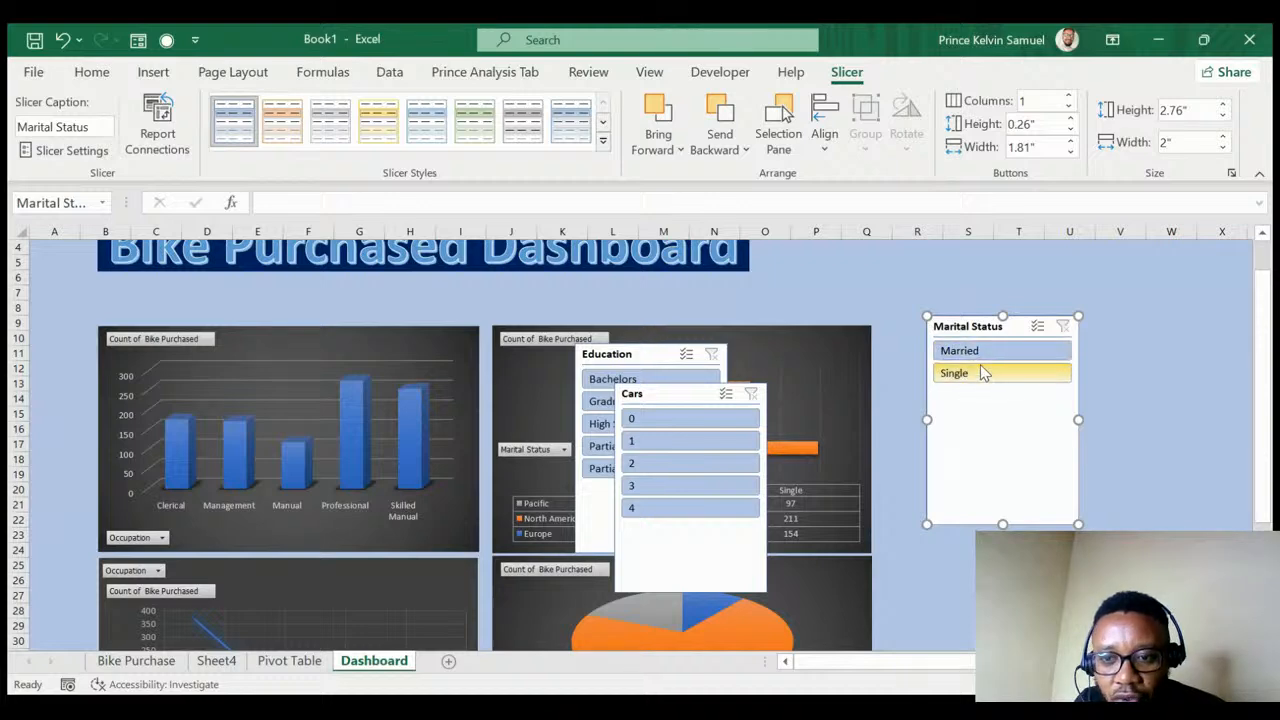
- Lay Married and Single side by side and shorten the slicer to fit its buttons
click(1068, 97)
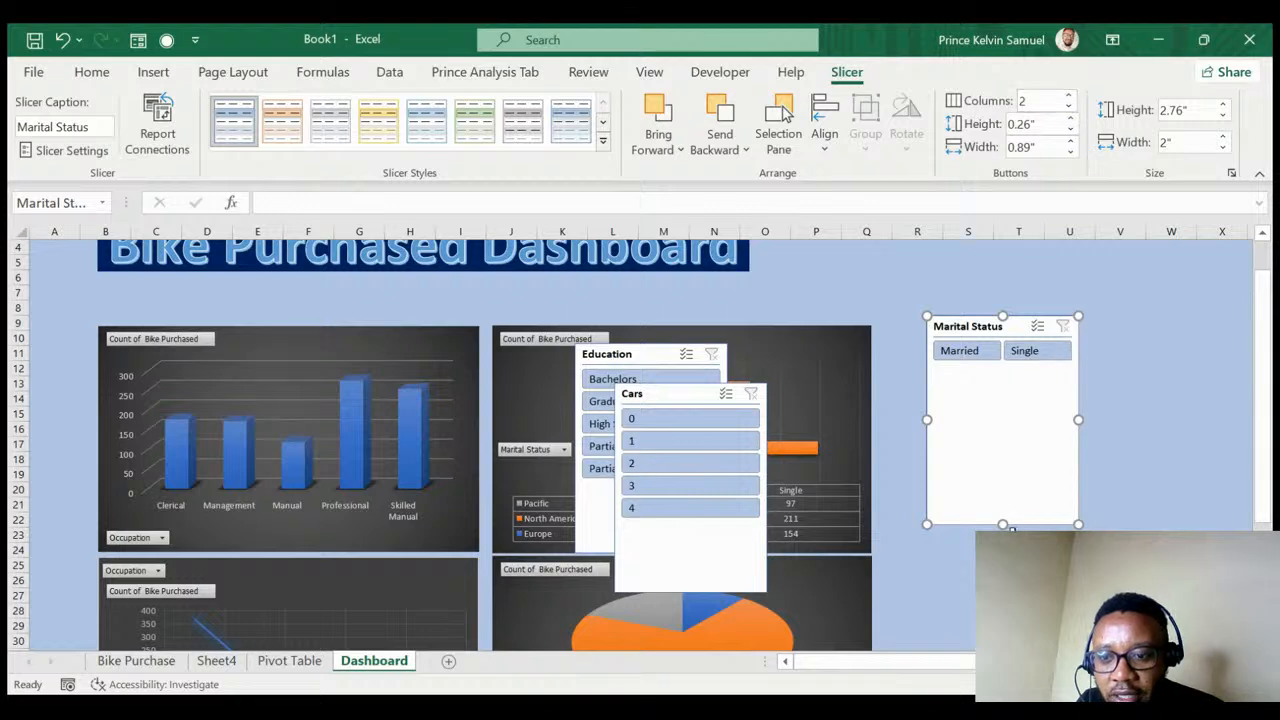
drag(1001, 523, 992, 371)
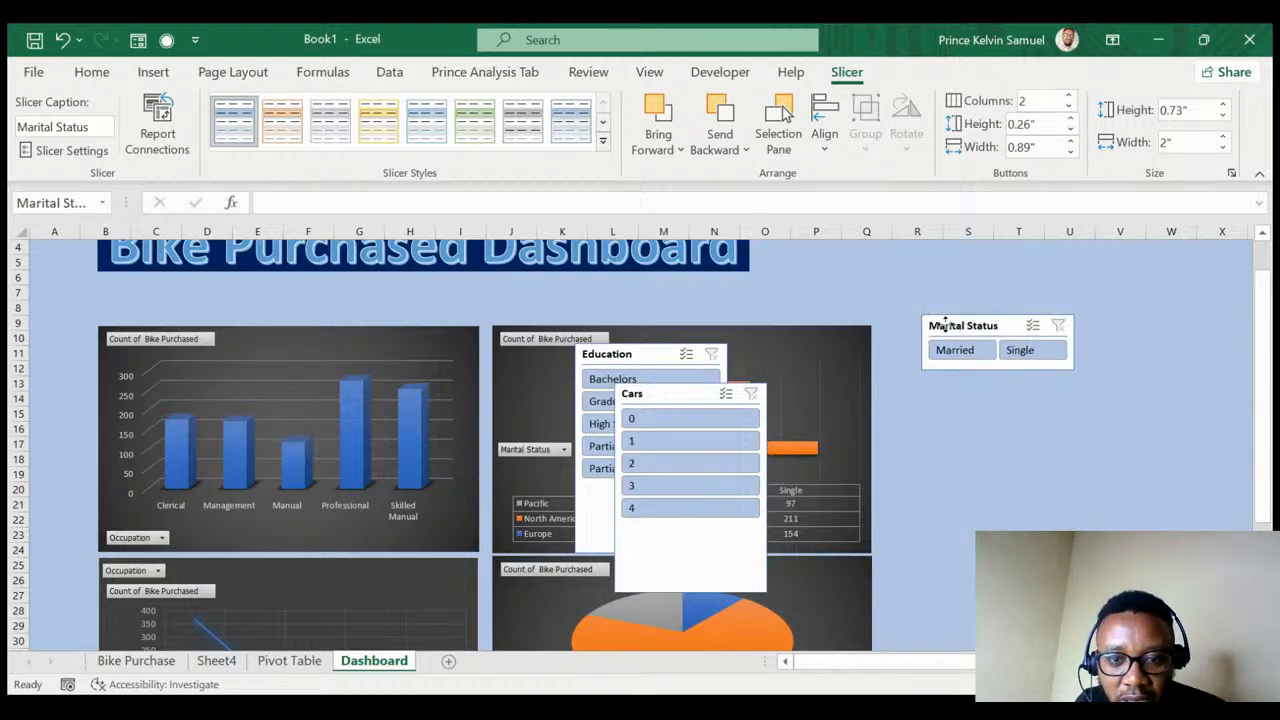
drag(942, 316, 117, 277)
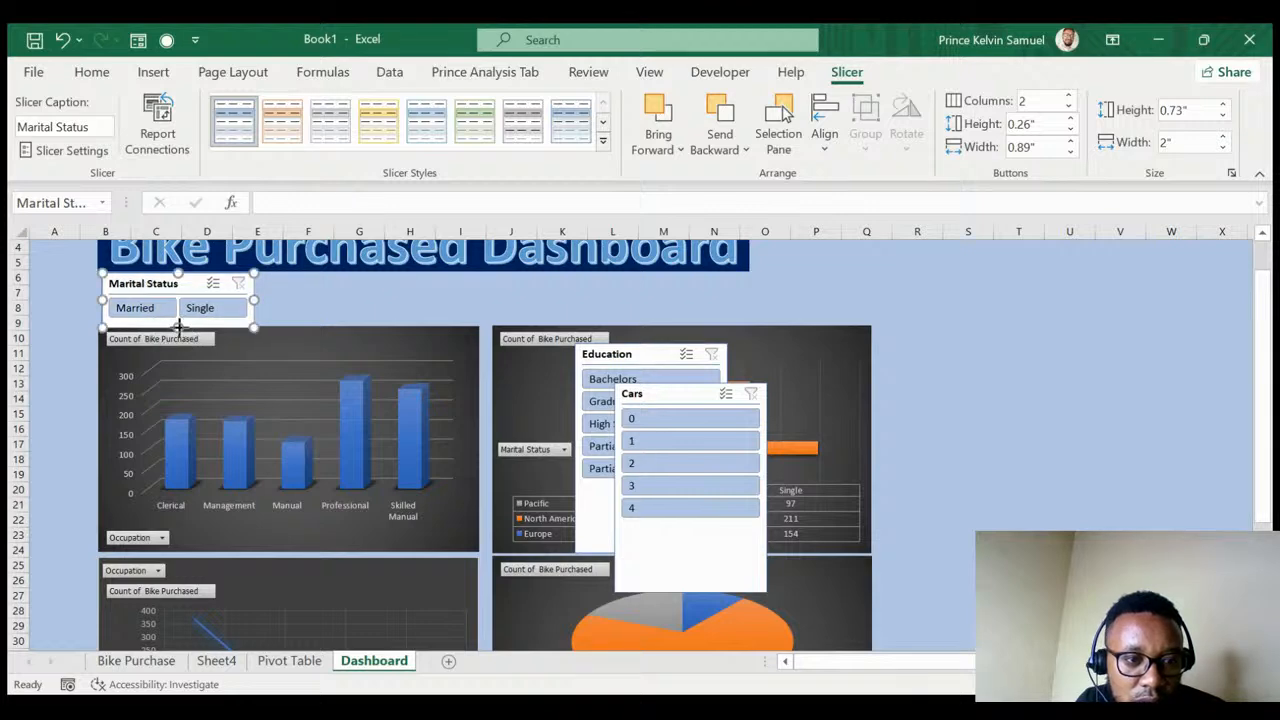
drag(177, 327, 174, 320)
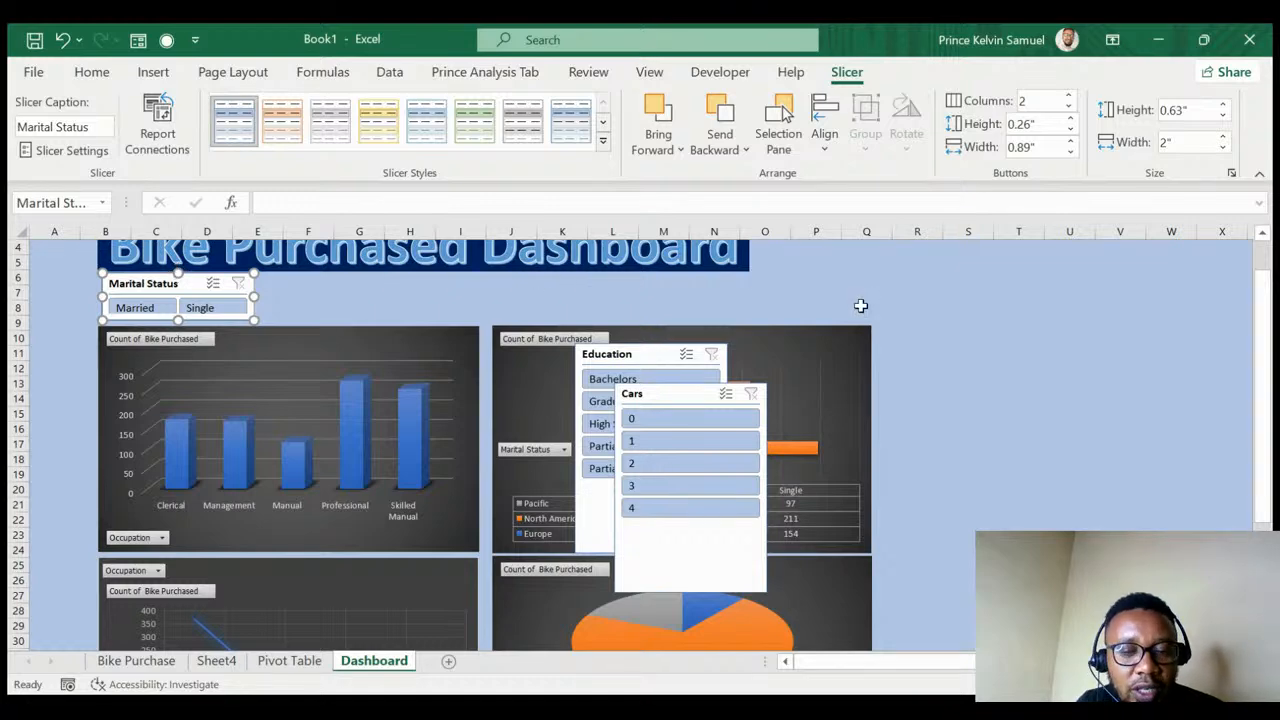
click(912, 278)
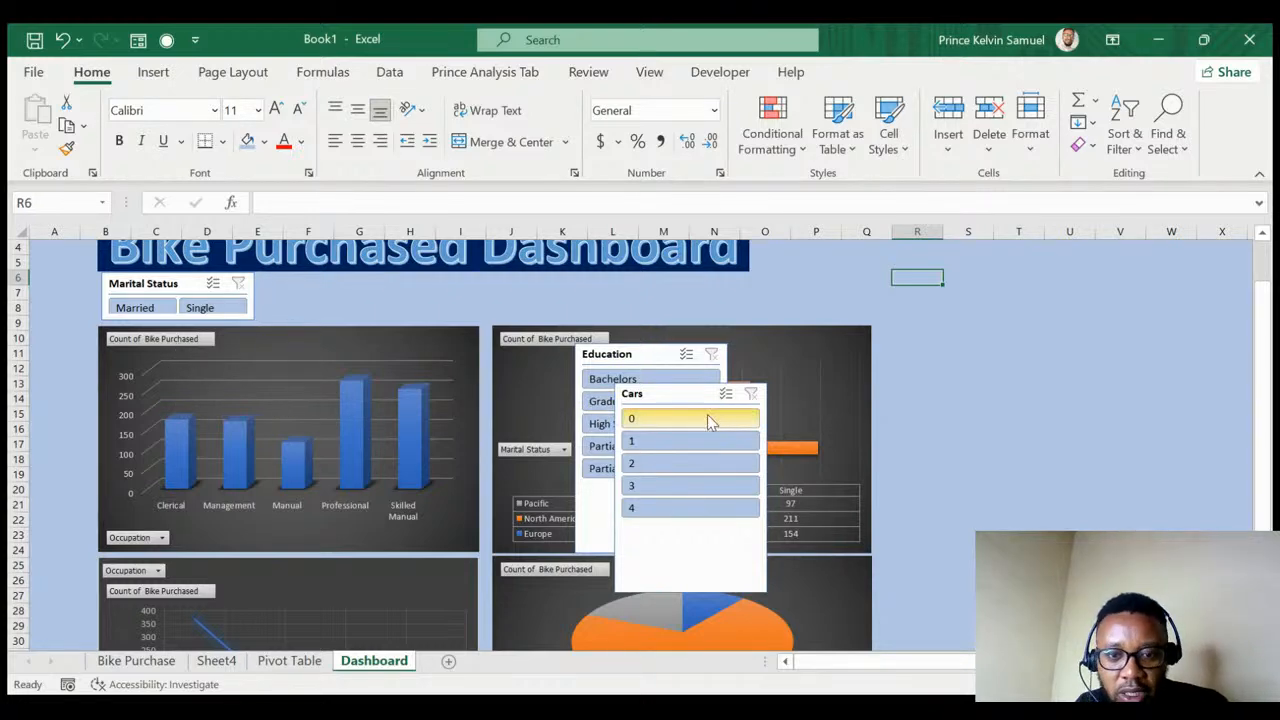
- Test the Cars slicer with each value from 0 to 4, then clear its filter
click(666, 398)
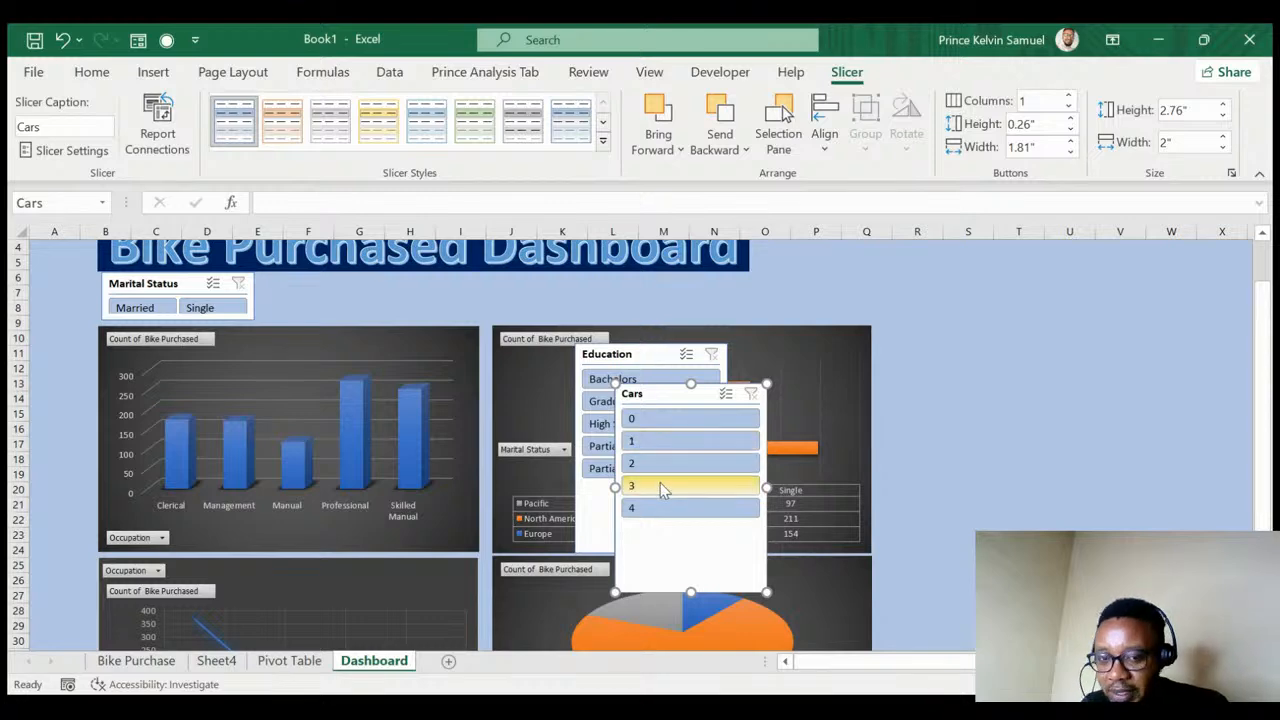
click(657, 418)
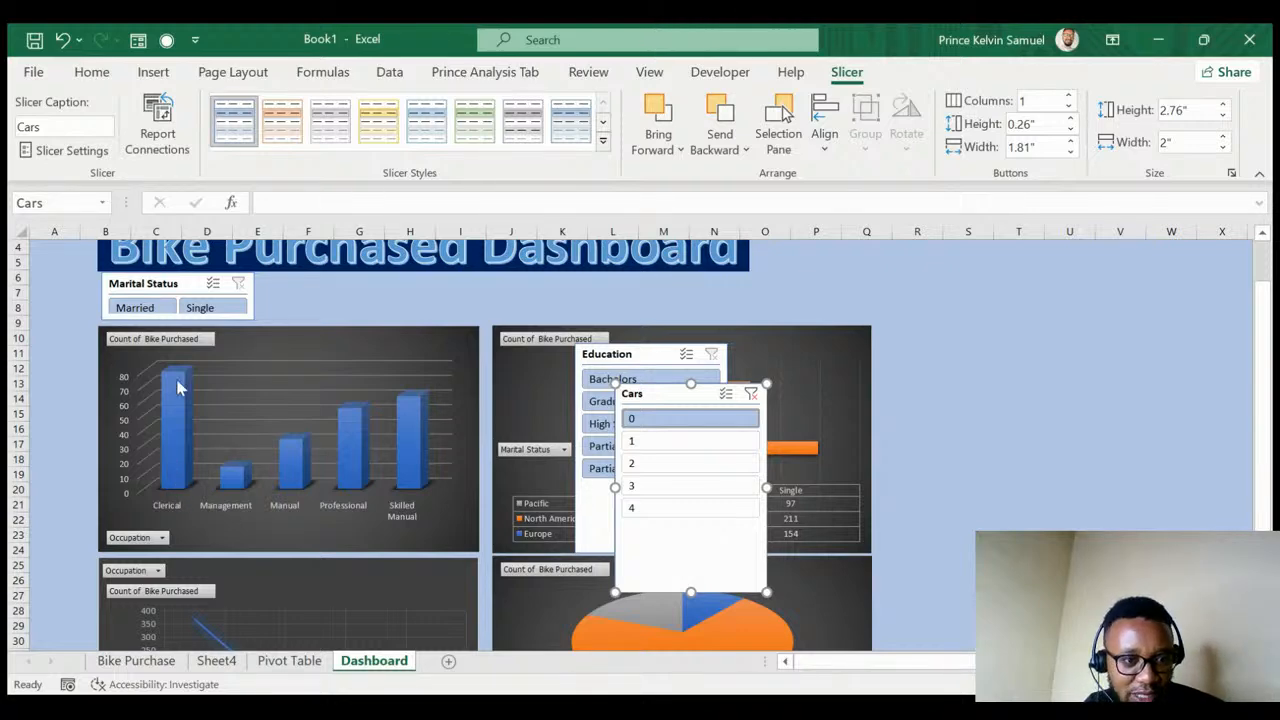
click(651, 441)
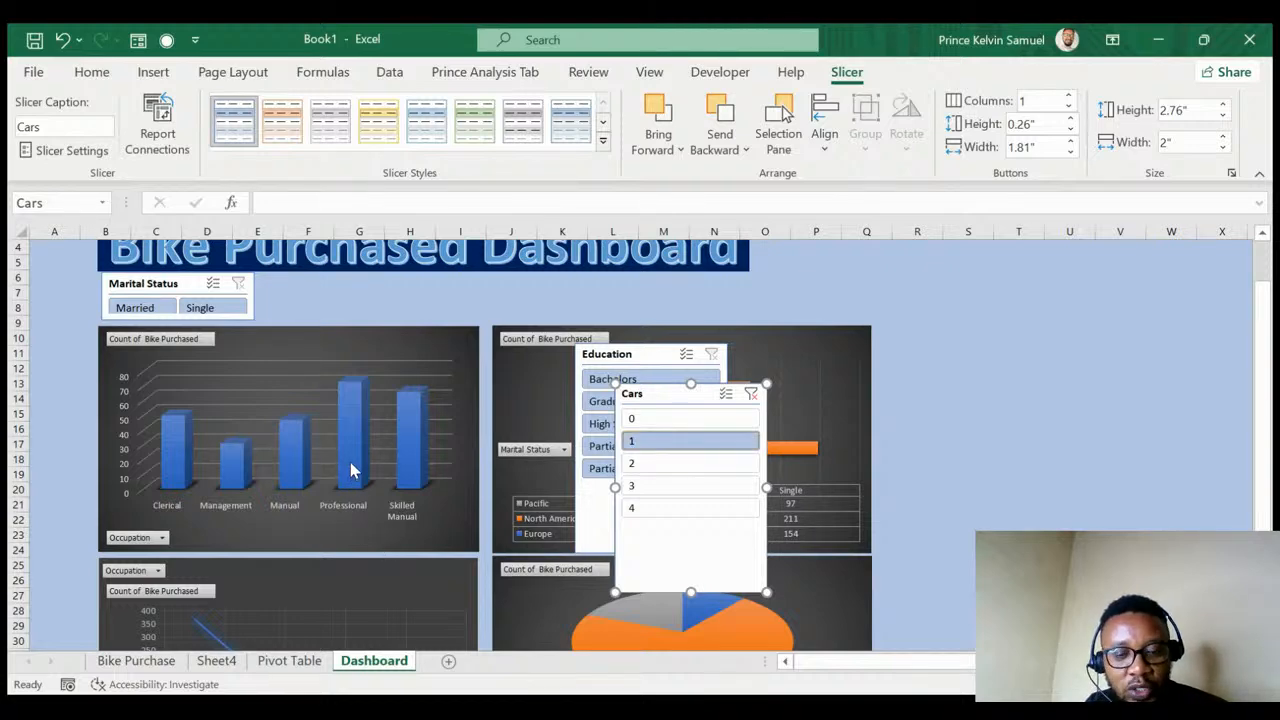
click(660, 470)
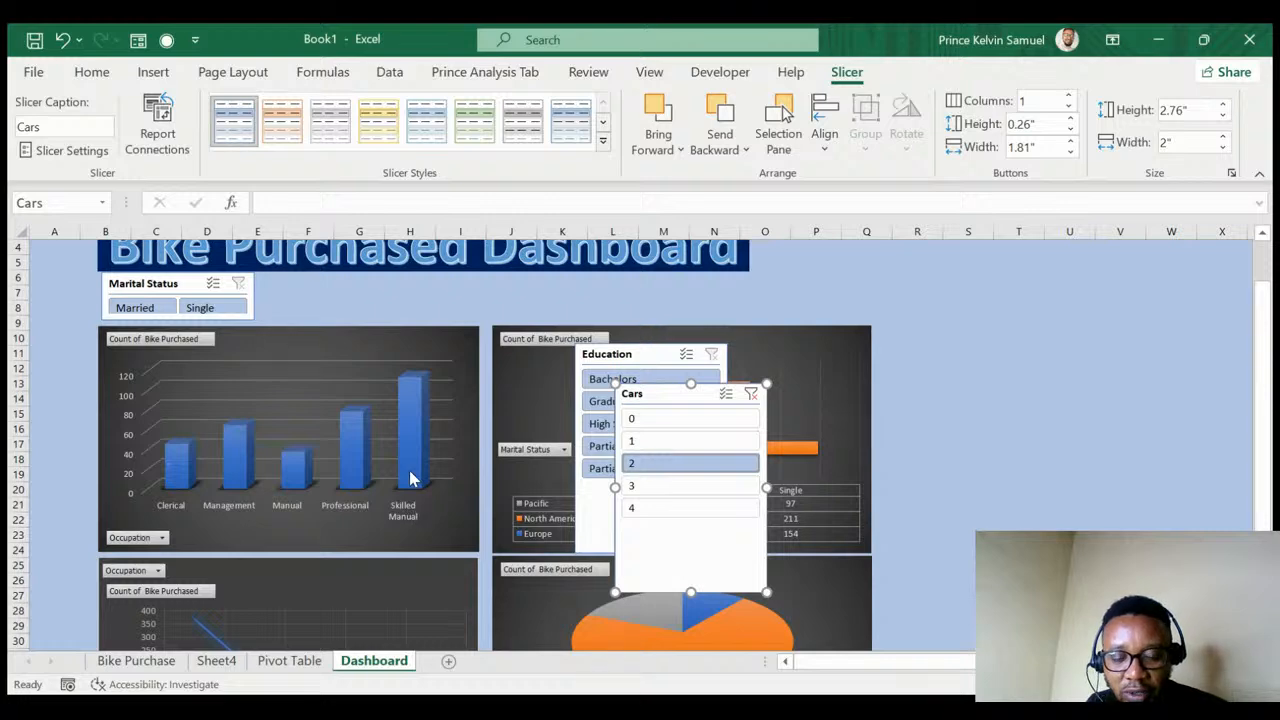
click(651, 494)
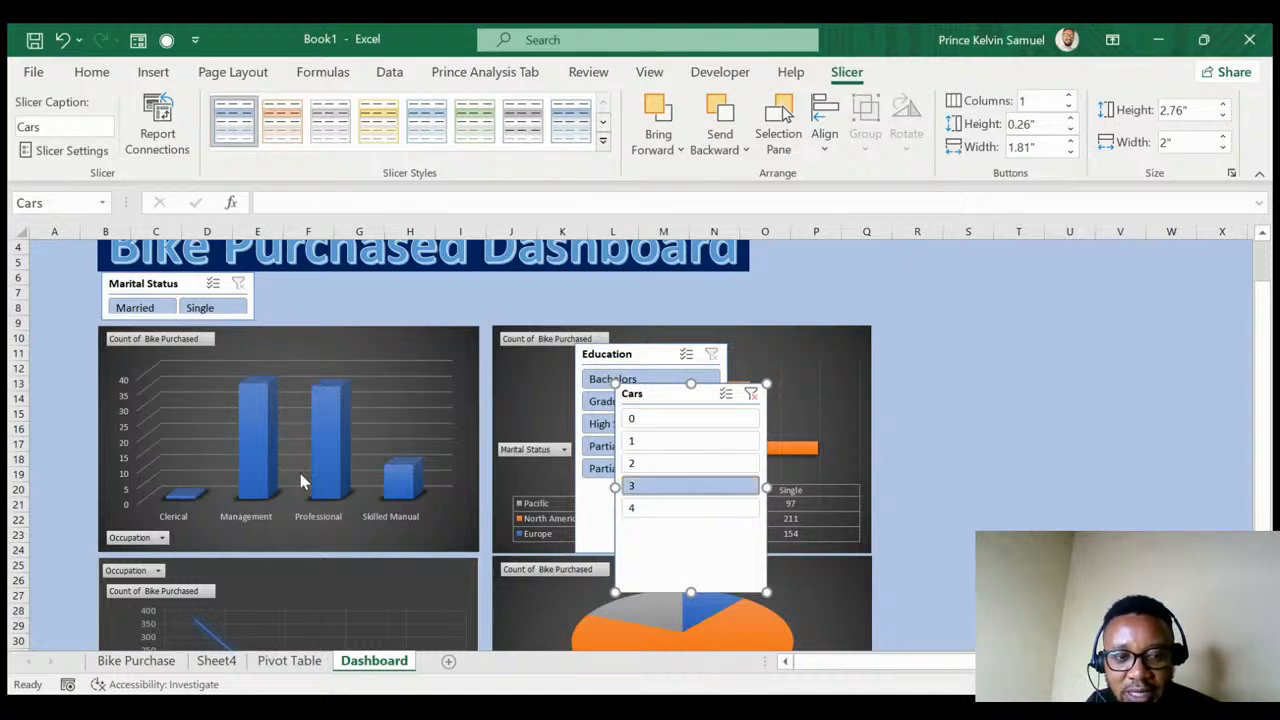
click(660, 515)
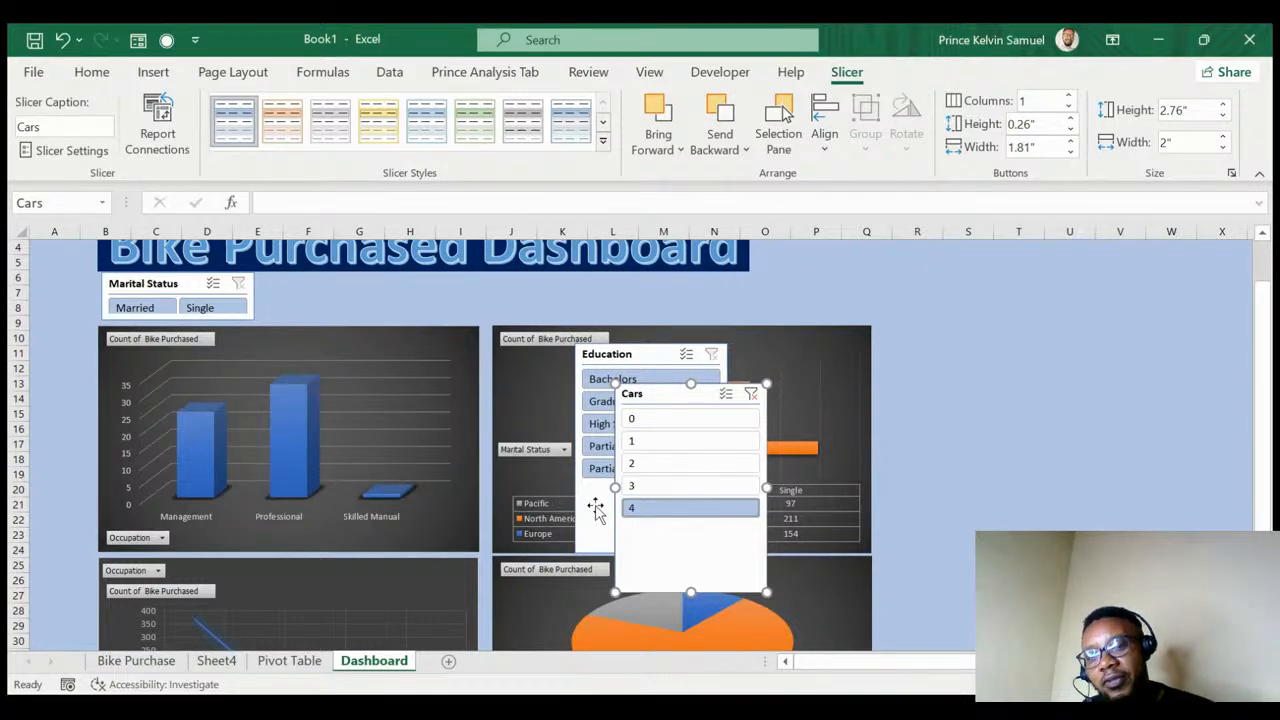
click(751, 394)
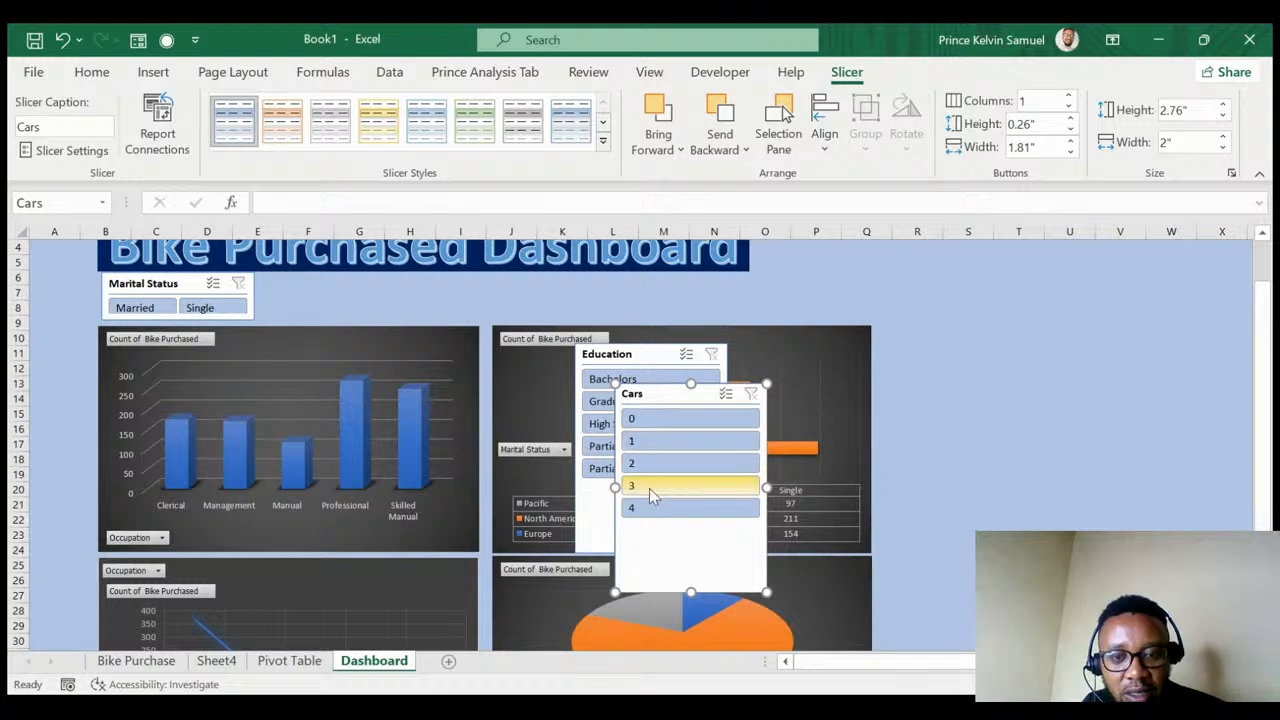
- Set the Cars slicer to 6 columns, shorten it to one row, and place it beside Marital Status
click(1070, 97)
click(1070, 97)
click(1070, 97)
click(1070, 97)
click(1070, 97)
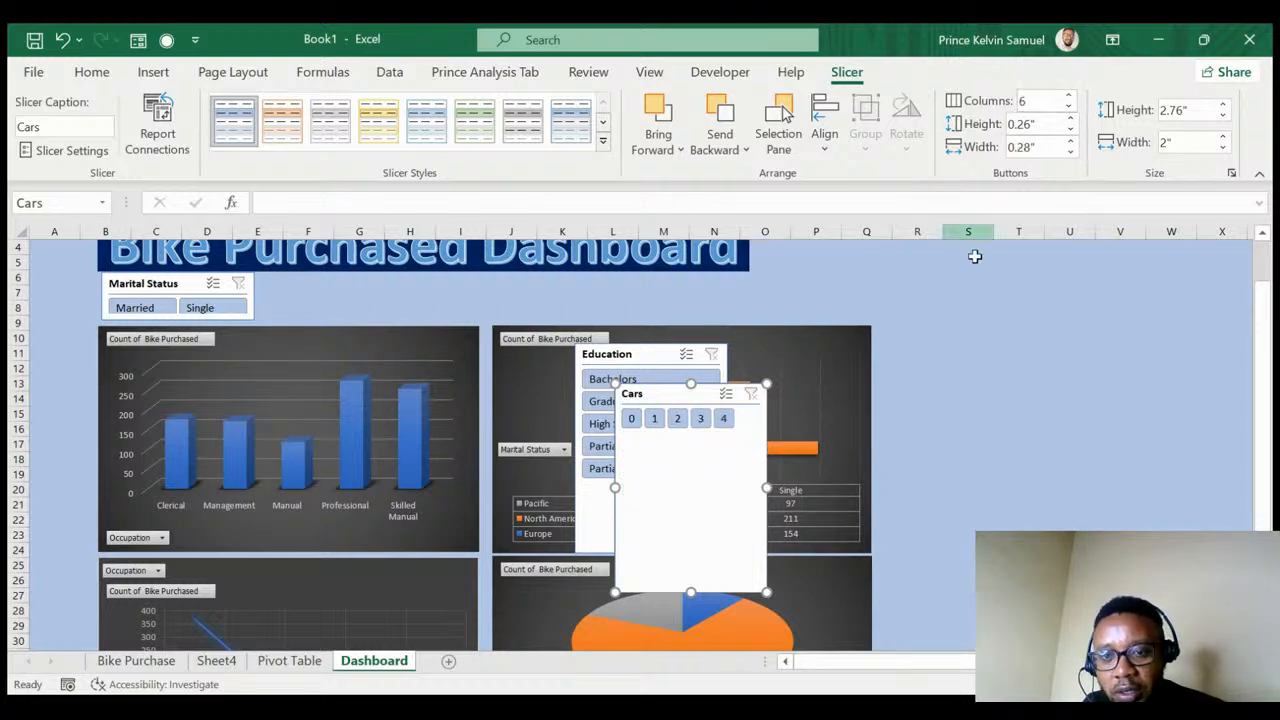
drag(690, 592, 692, 437)
drag(673, 393, 302, 284)
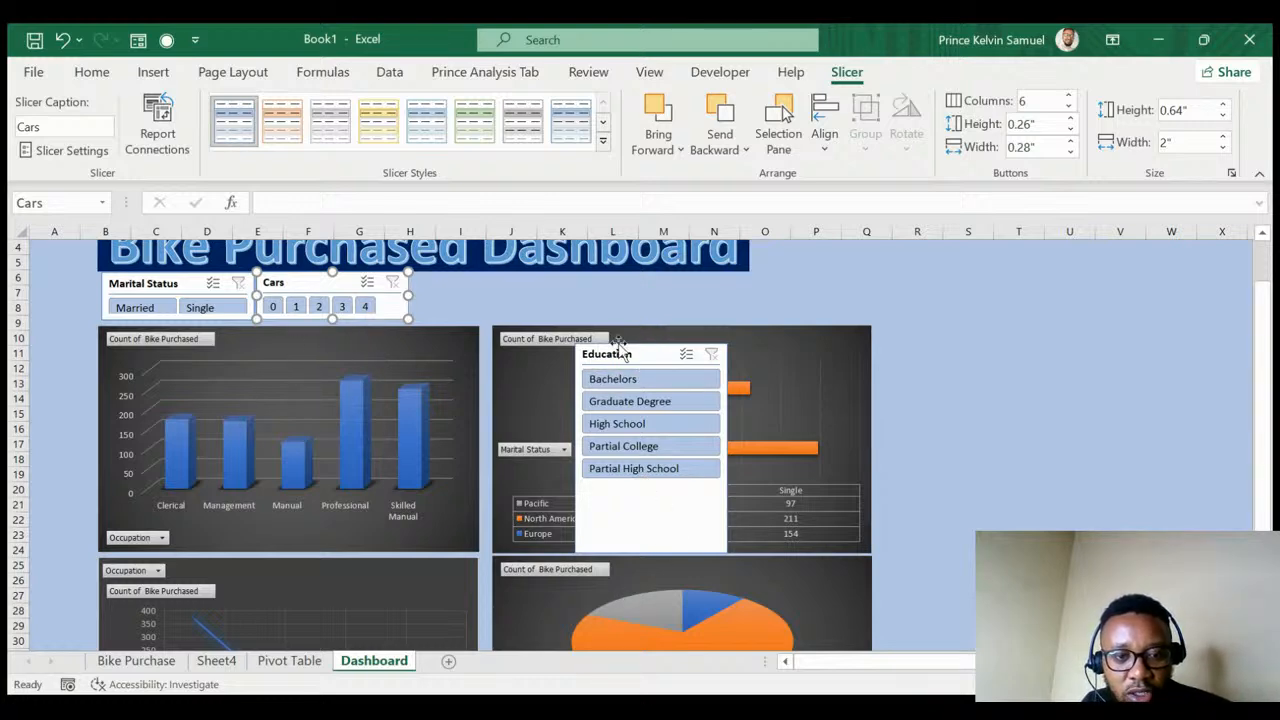
- Test each of the five Education levels as a filter, then clear it
click(650, 380)
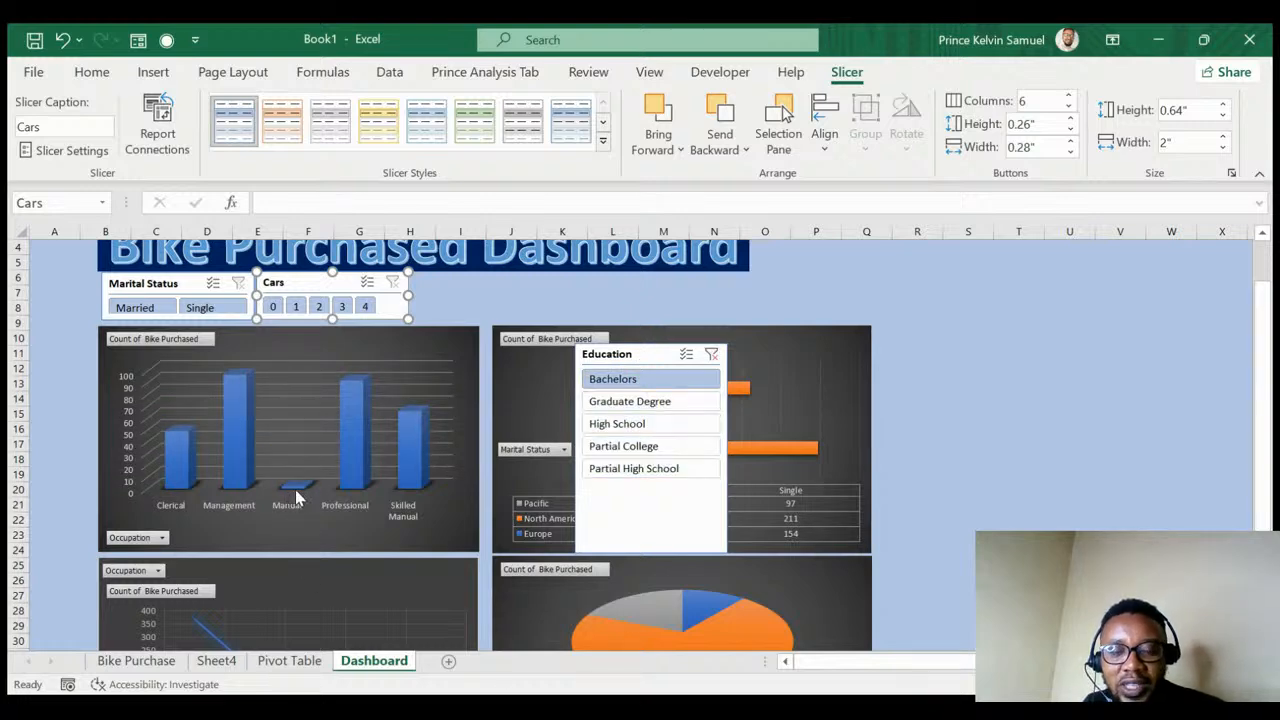
click(622, 403)
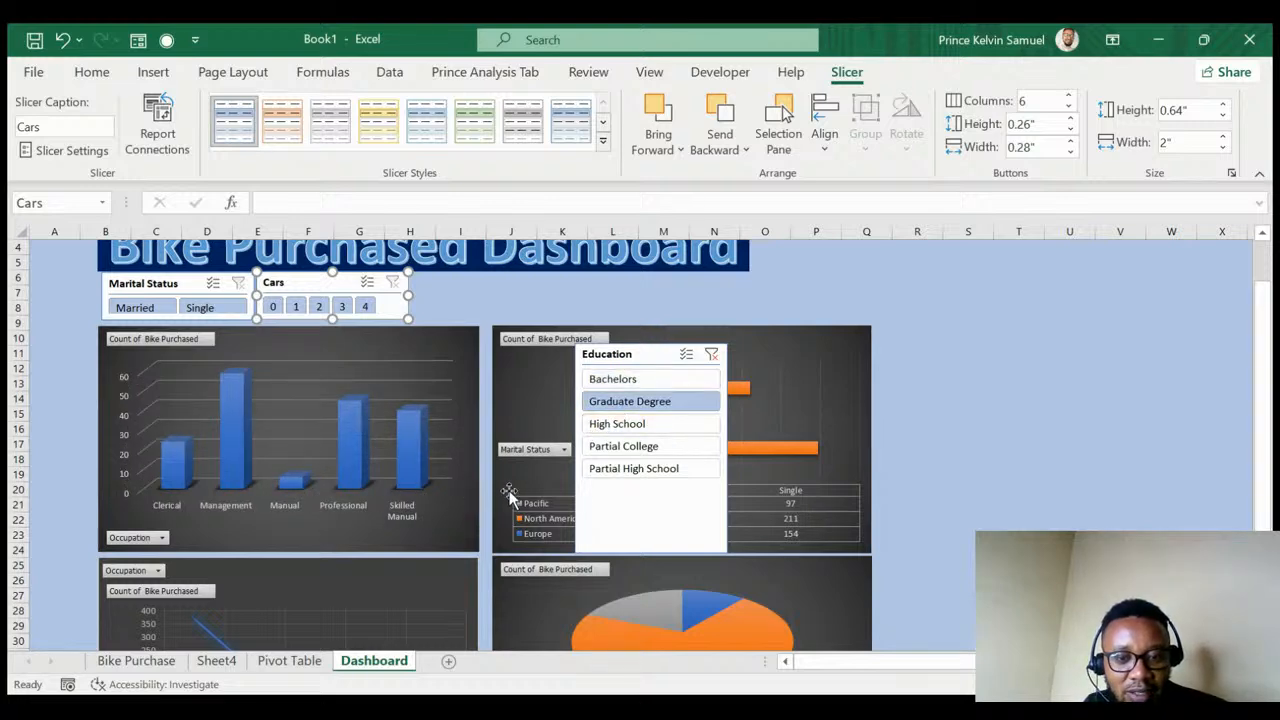
click(630, 426)
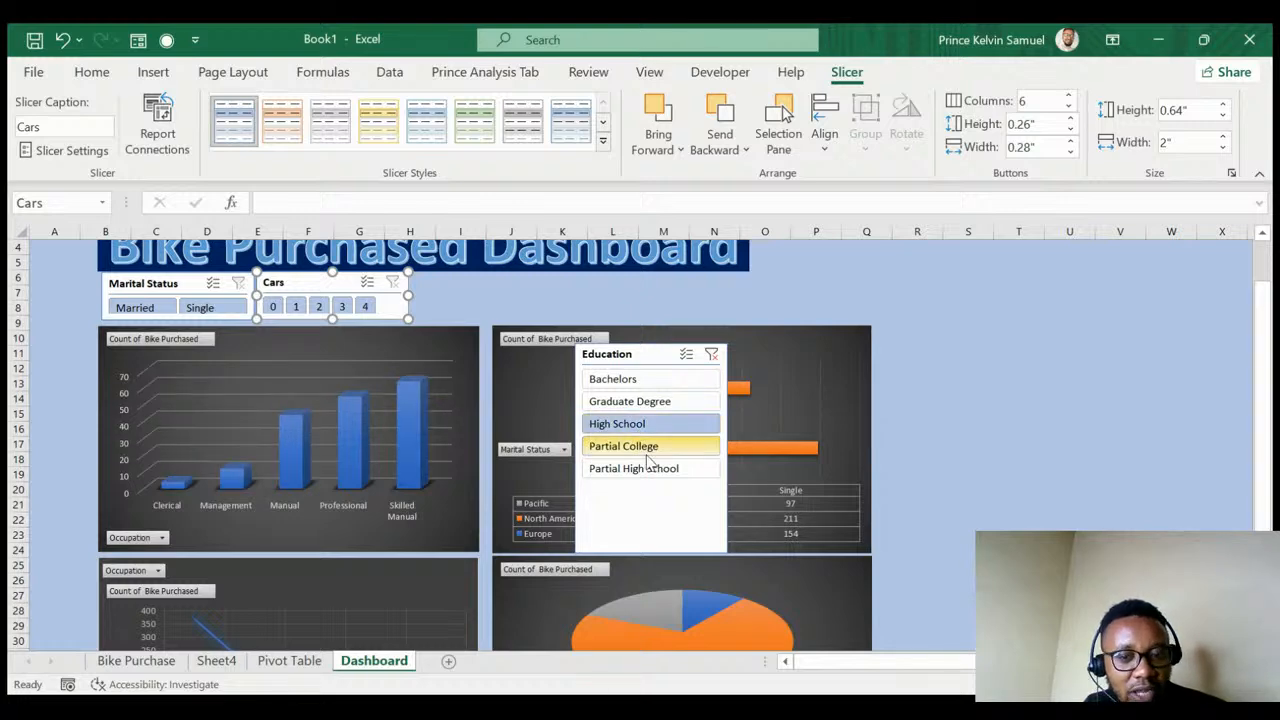
click(652, 452)
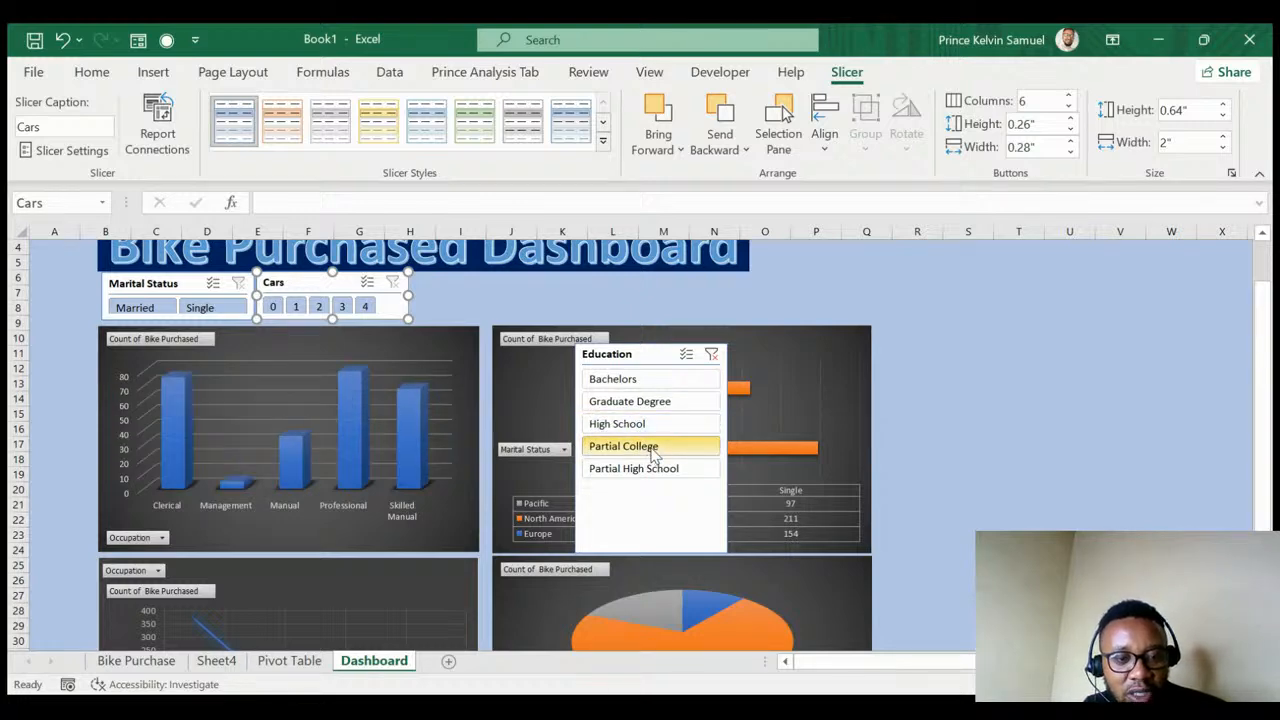
click(646, 475)
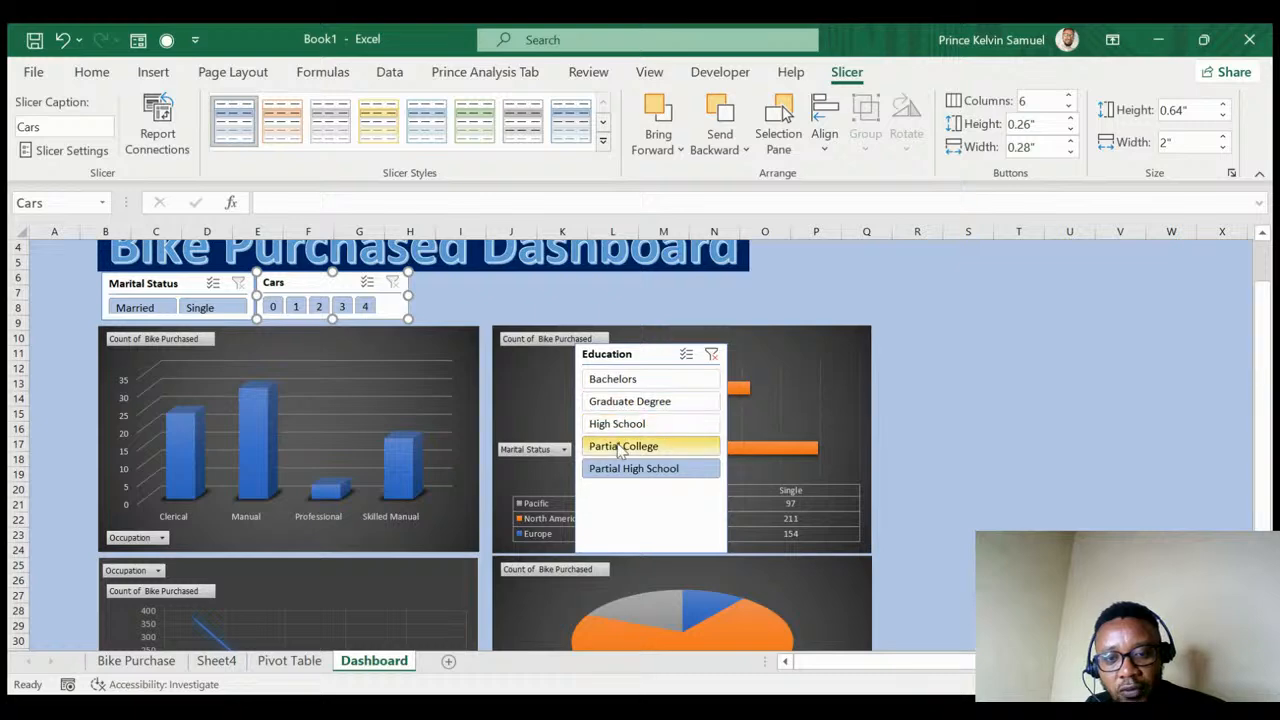
click(711, 355)
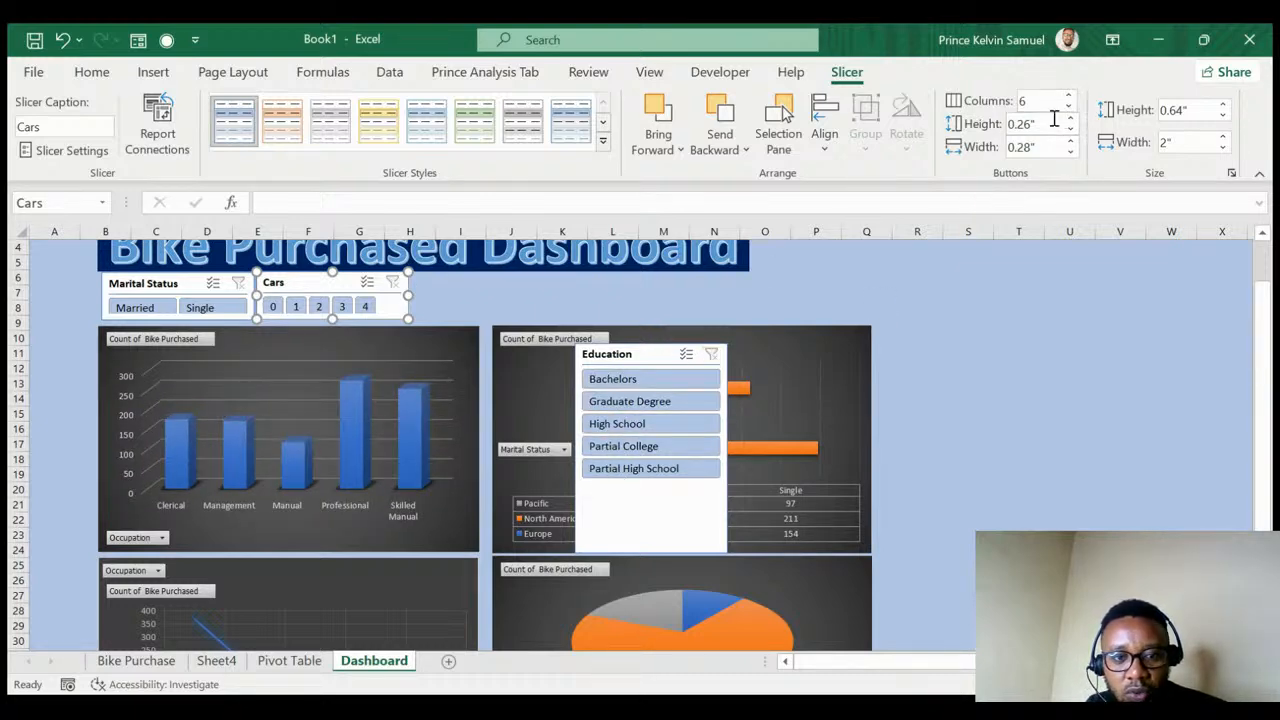
- Set the Education slicer to 5 columns and reshape it into a wide single row
click(652, 366)
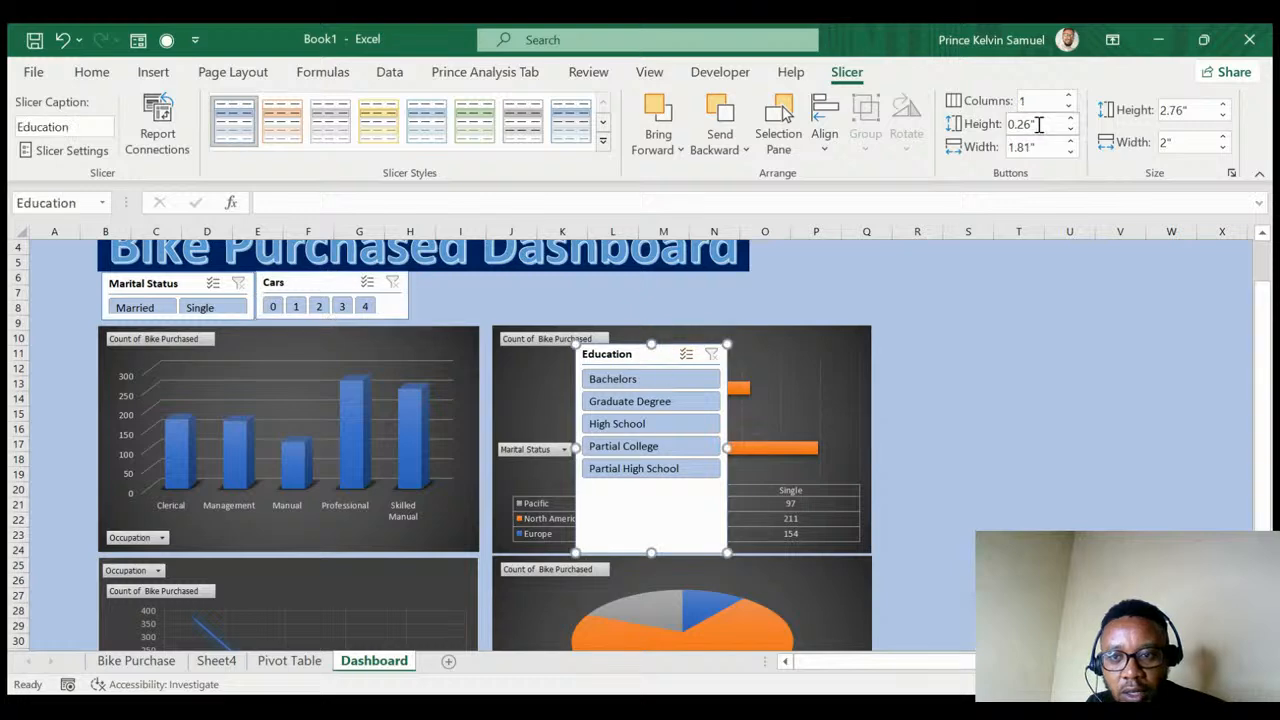
click(1069, 100)
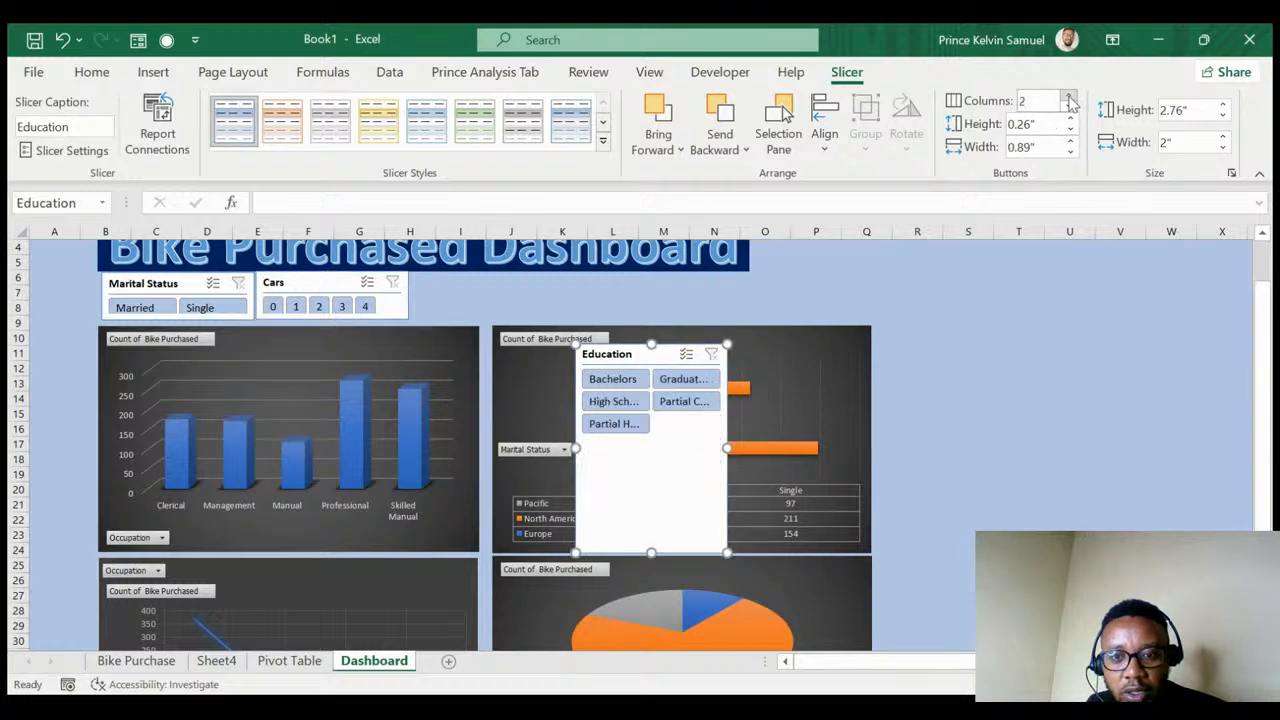
click(1069, 100)
click(1069, 100)
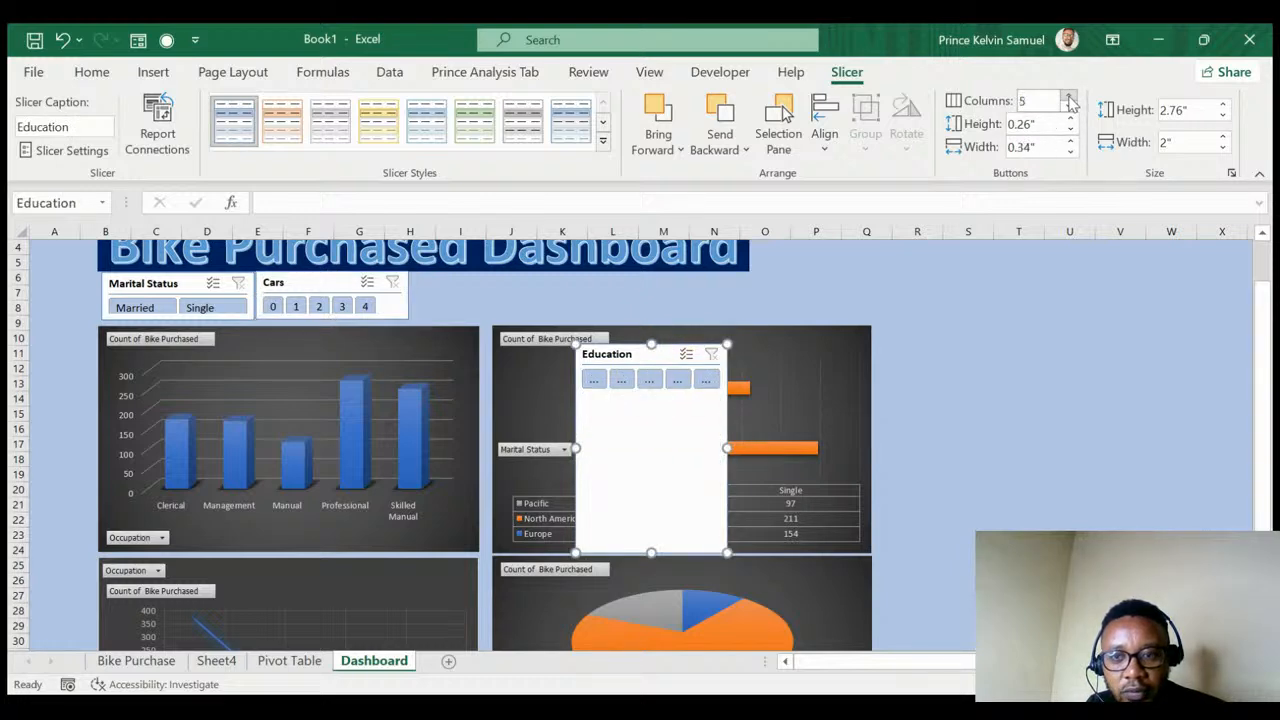
drag(660, 496, 654, 402)
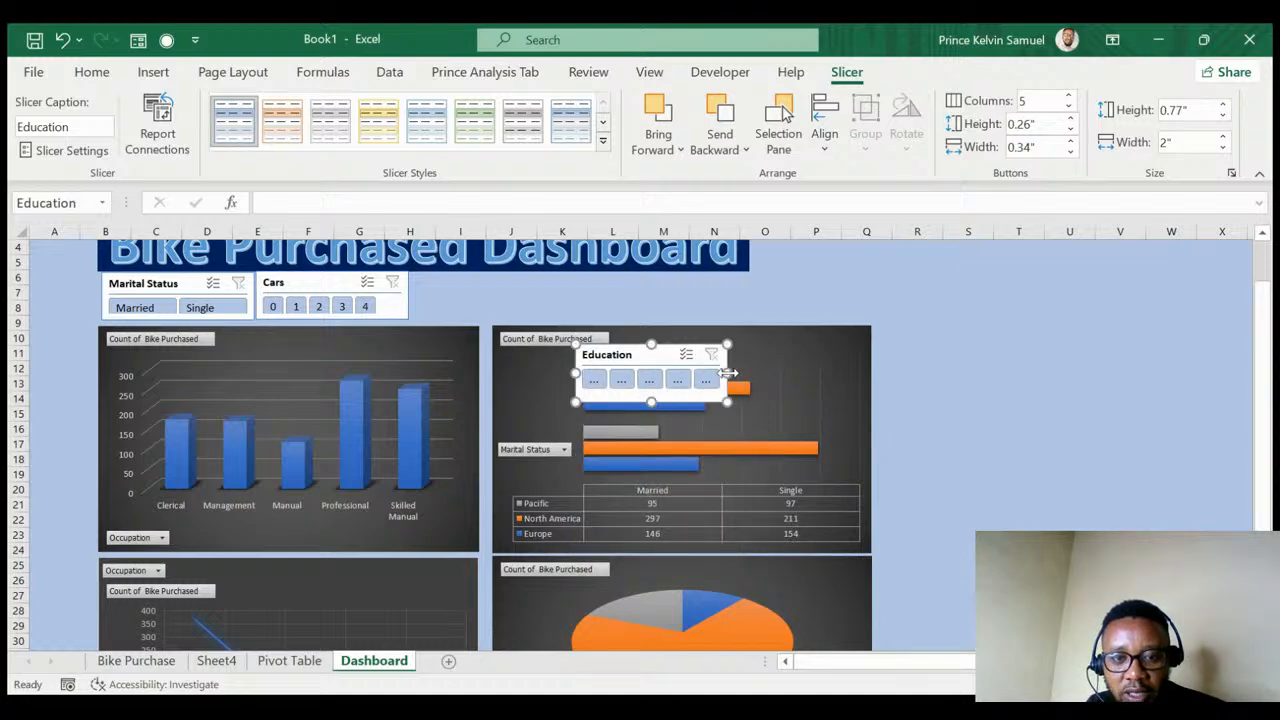
drag(737, 377, 968, 374)
- Place the Education slicer beside Cars and fine-tune it to about 5.2 by 0.64 inches
drag(777, 349, 625, 283)
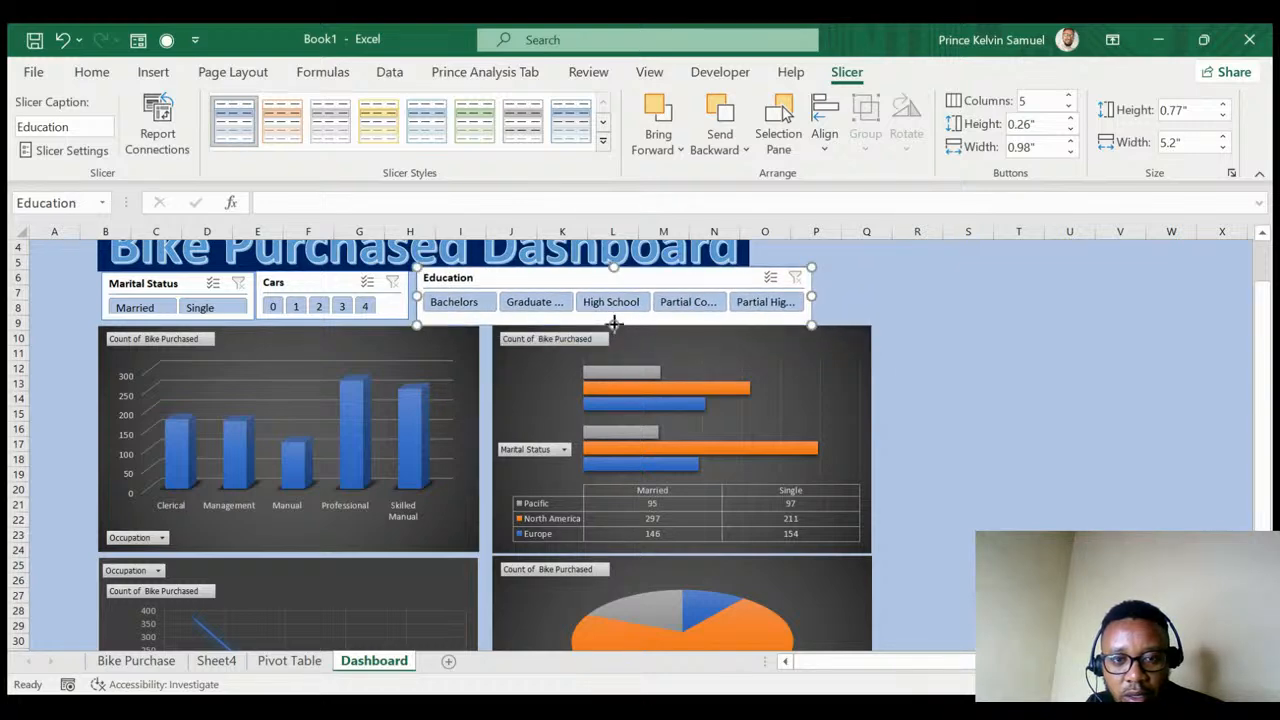
drag(614, 327, 613, 318)
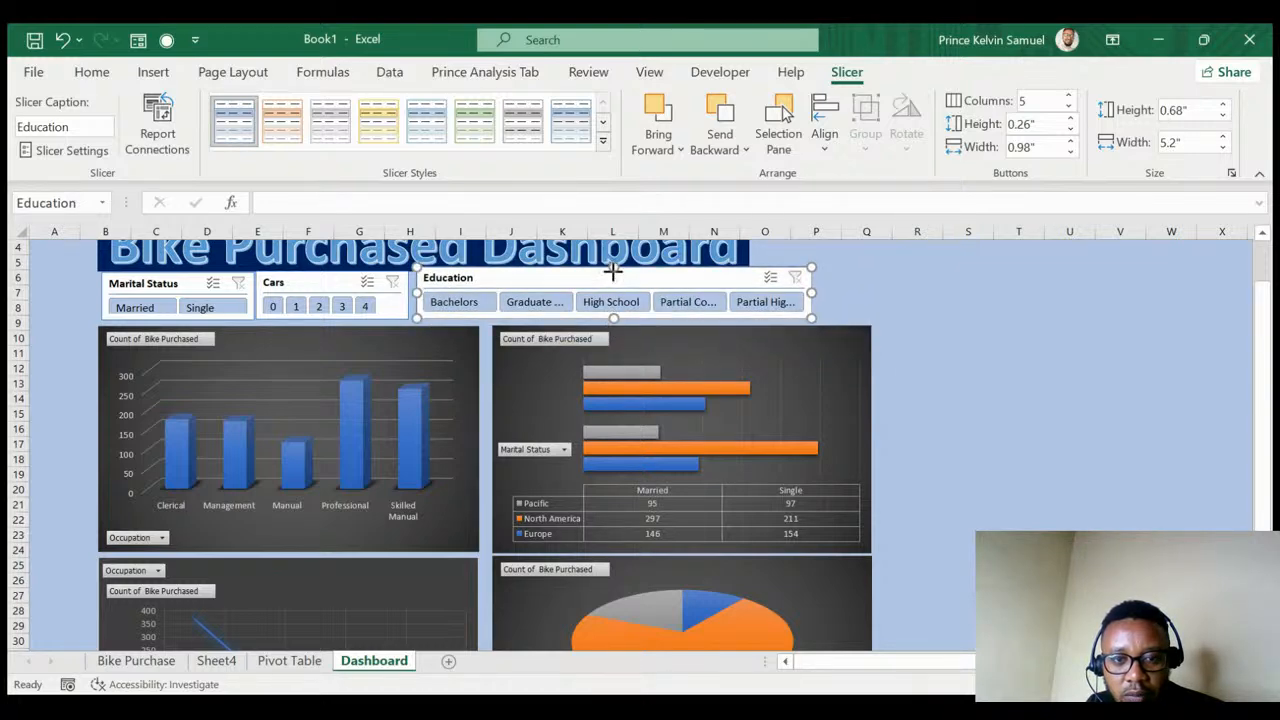
drag(613, 268, 613, 278)
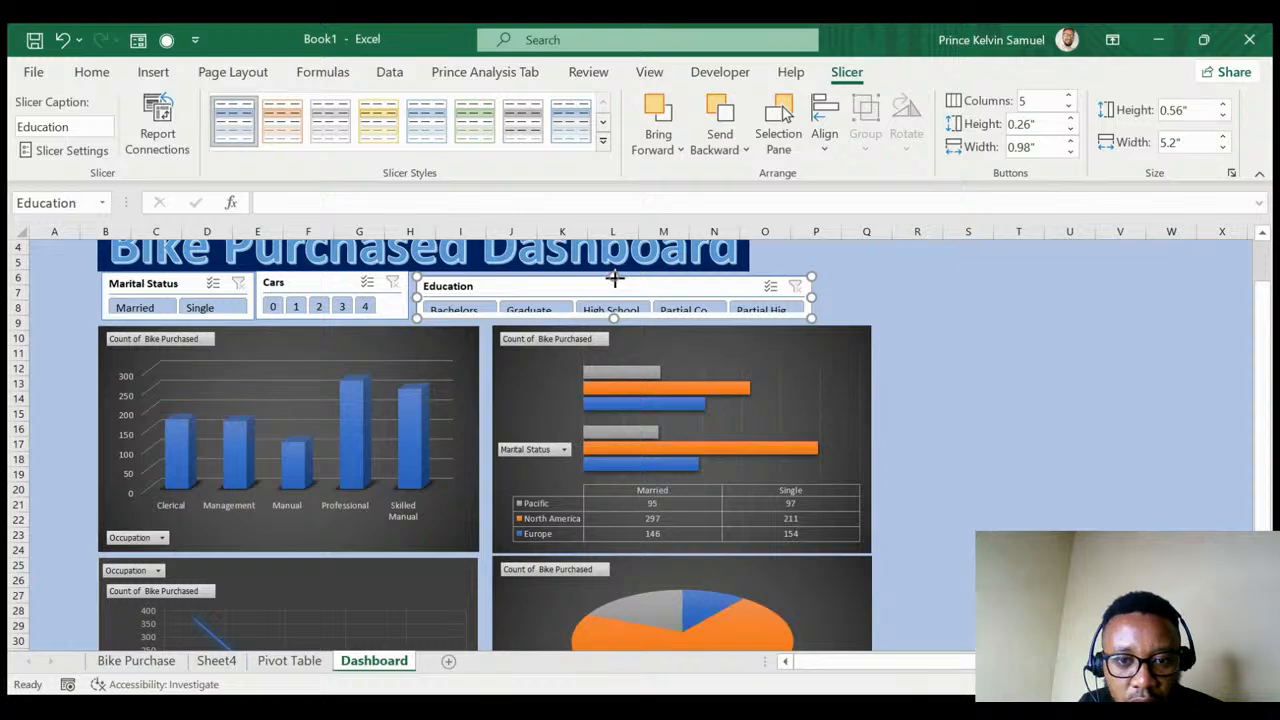
drag(613, 278, 613, 271)
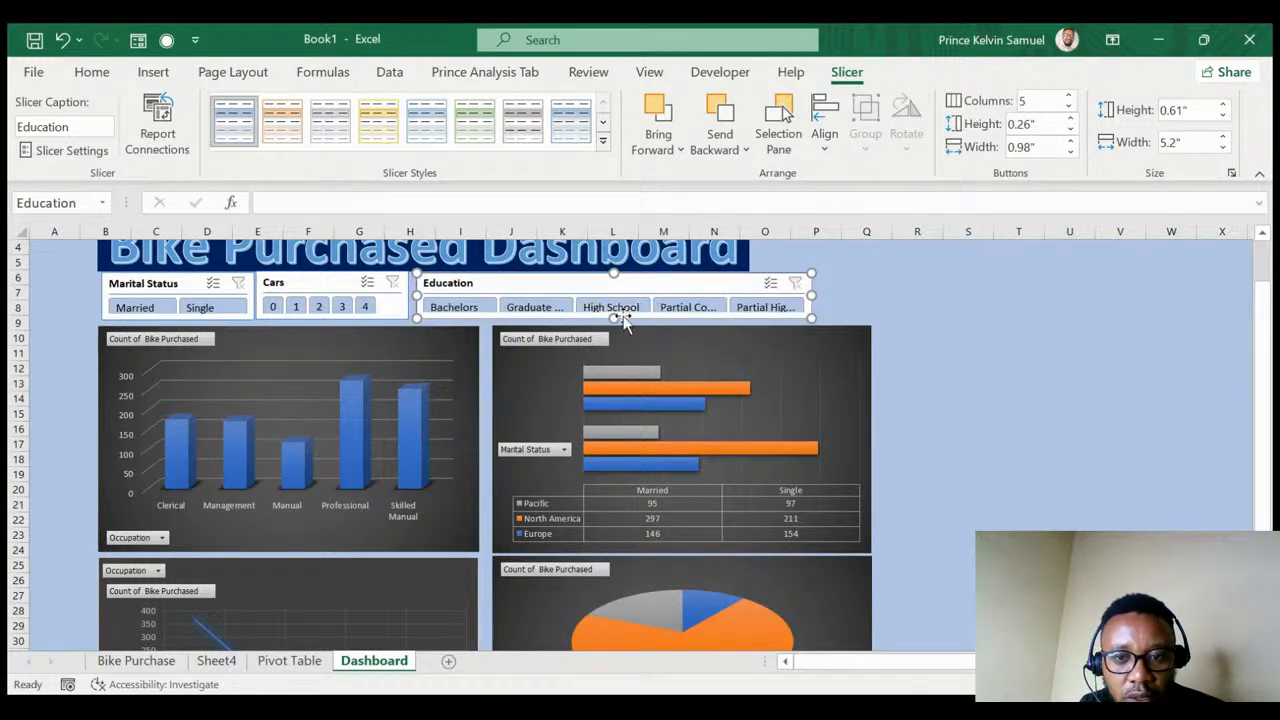
drag(613, 317, 614, 321)
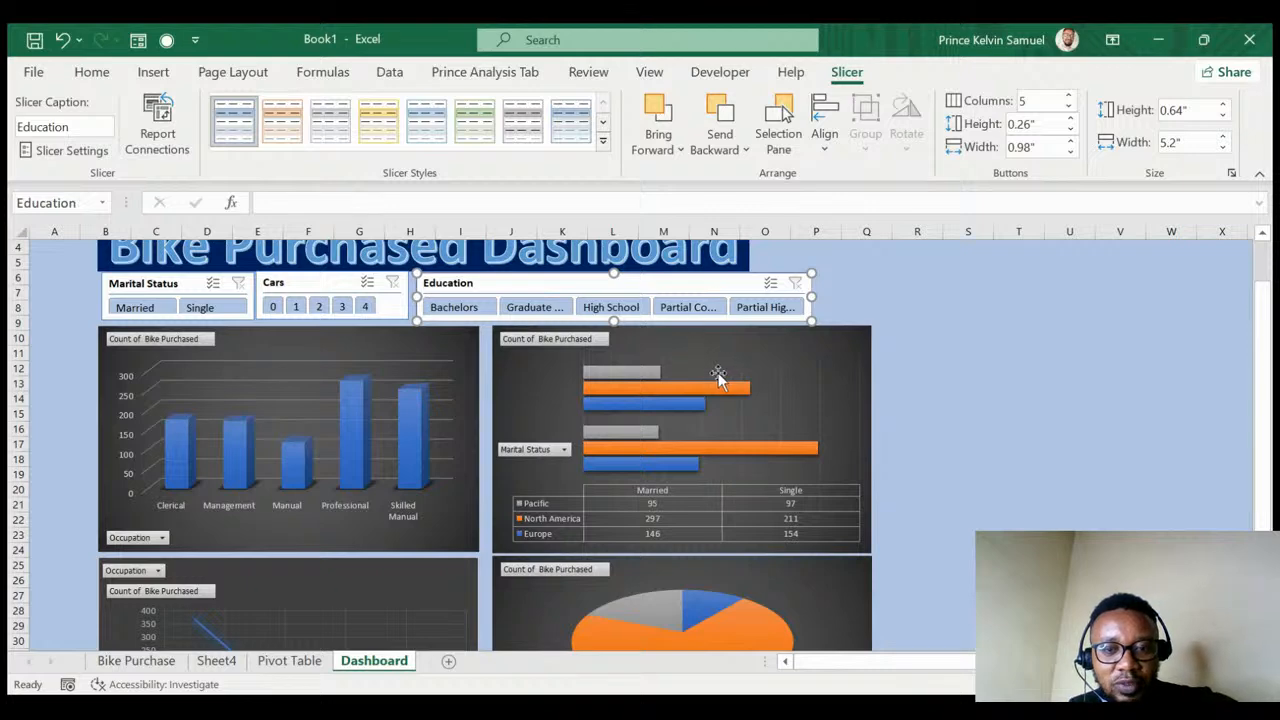
click(1066, 366)
scroll(885, 365, up, 1)
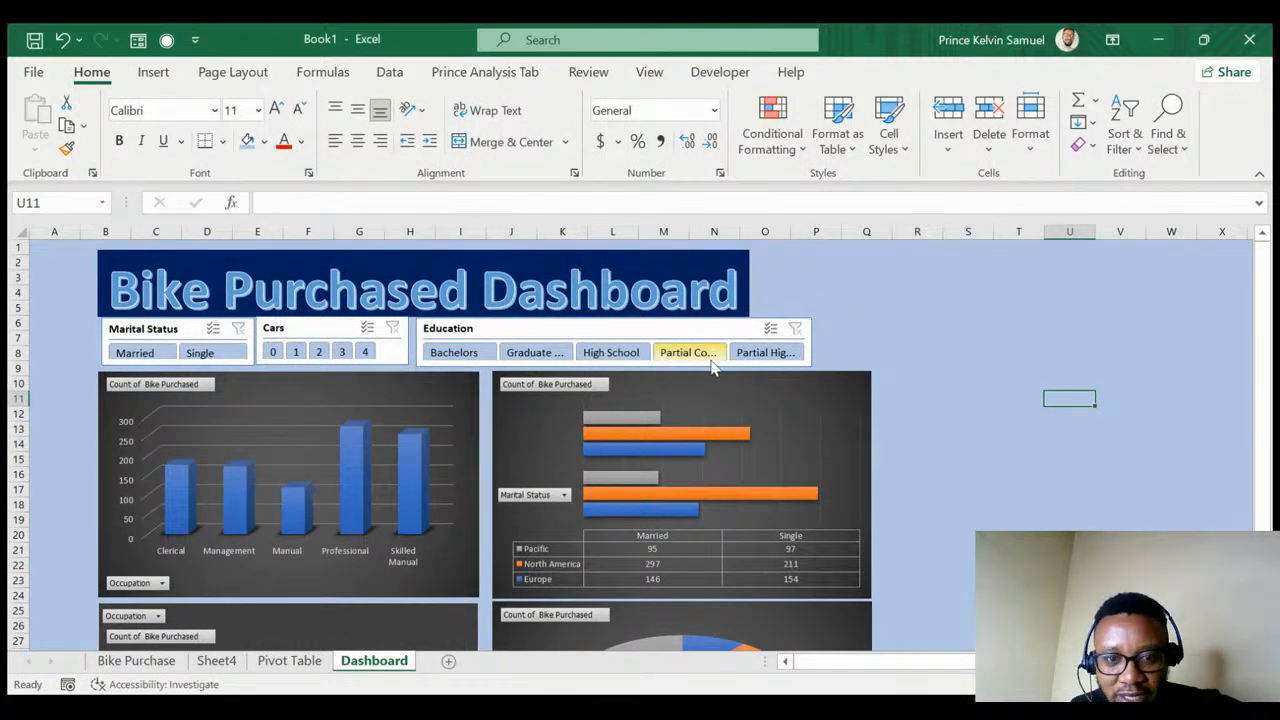
click(672, 334)
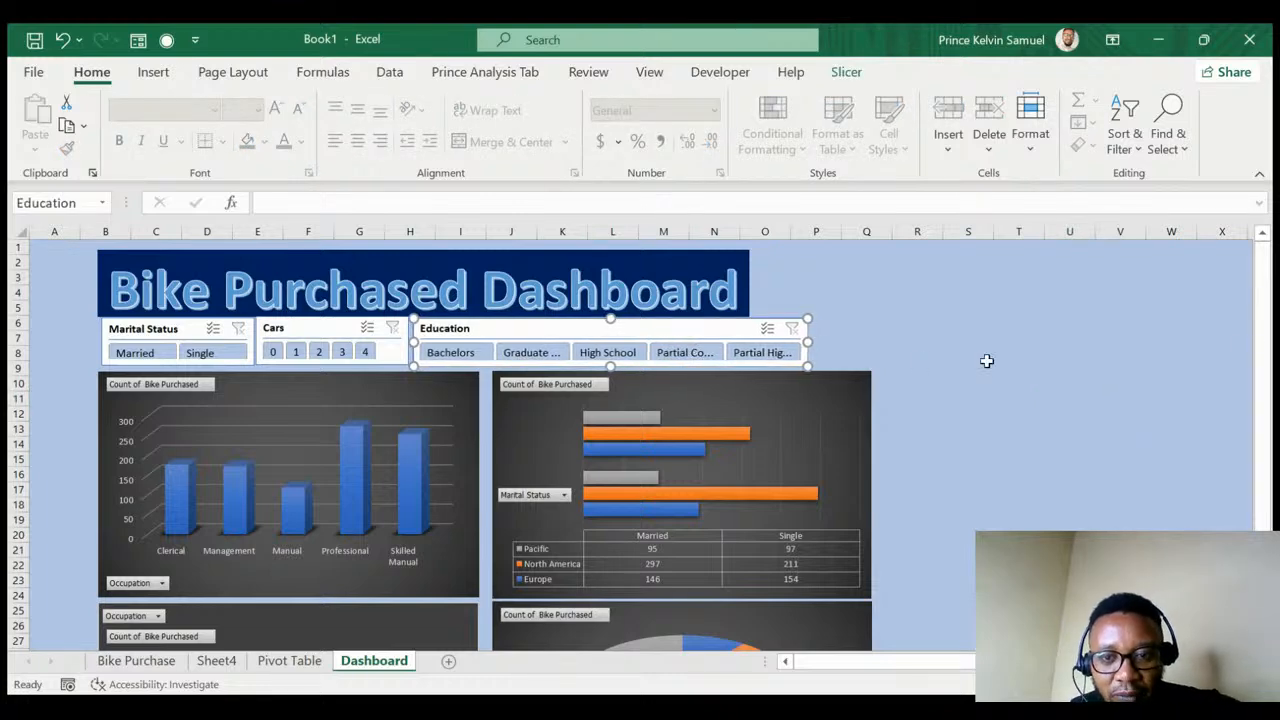
click(1244, 352)
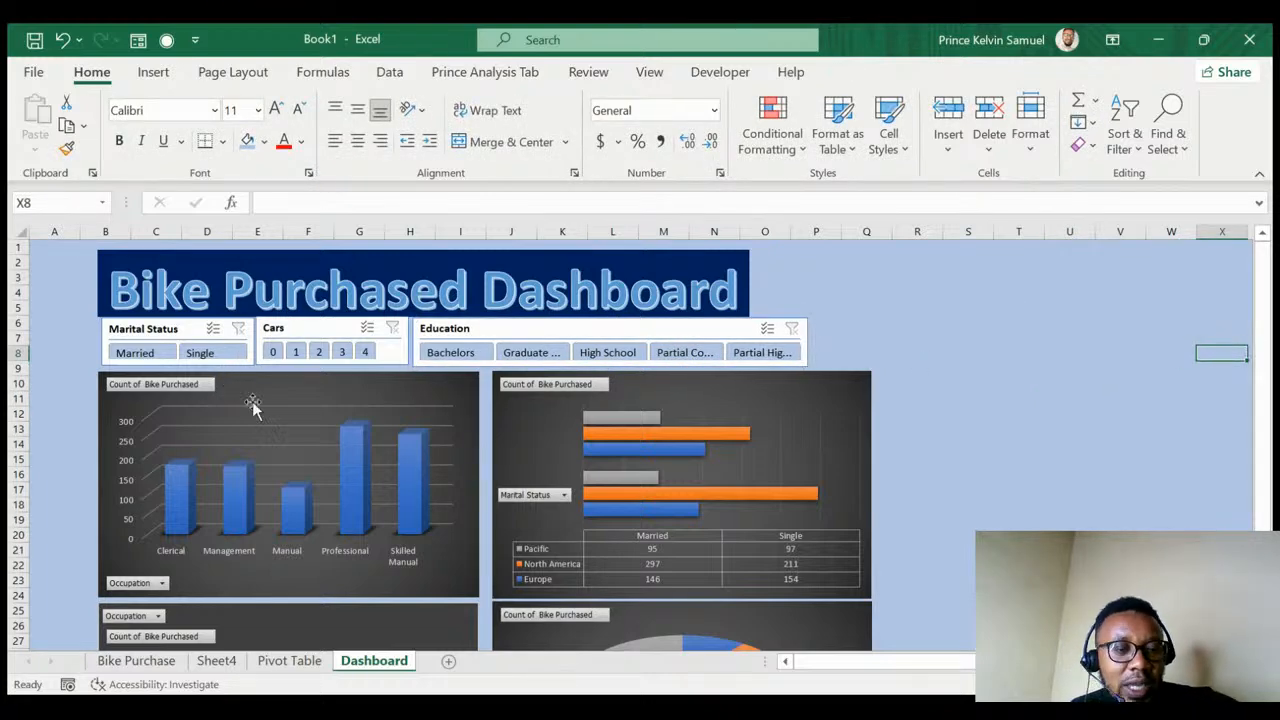
click(142, 367)
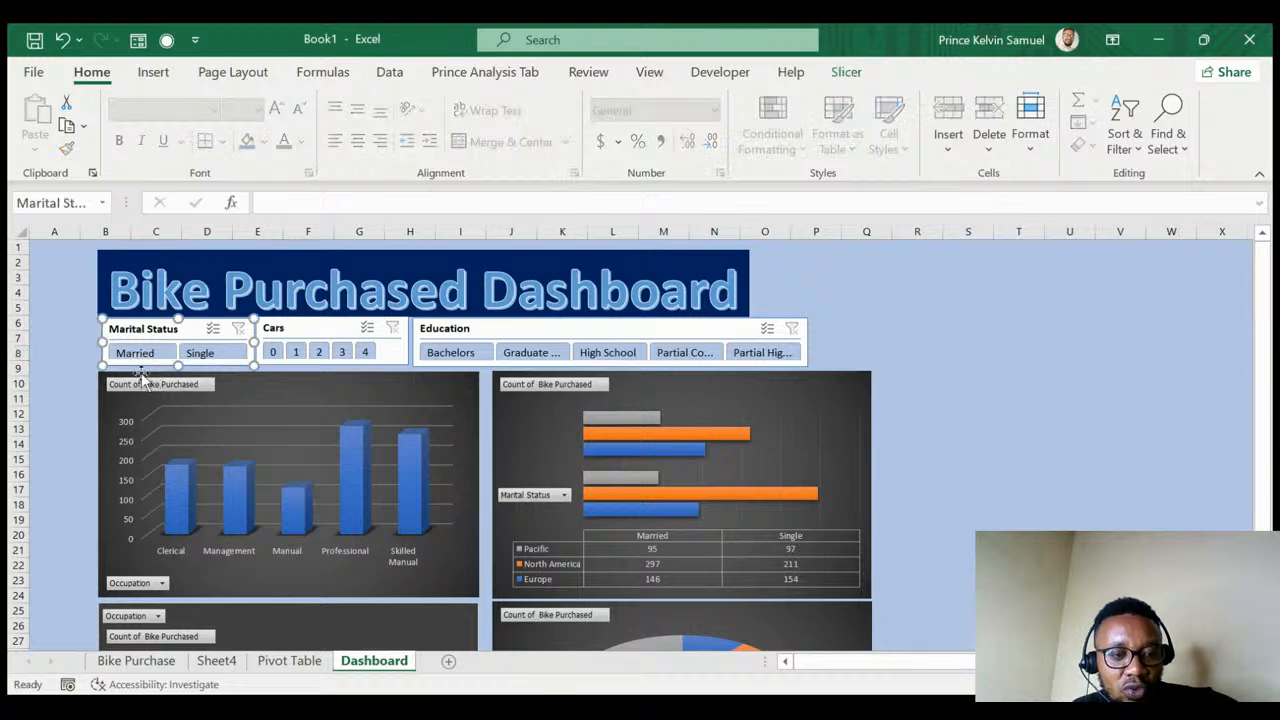
click(200, 355)
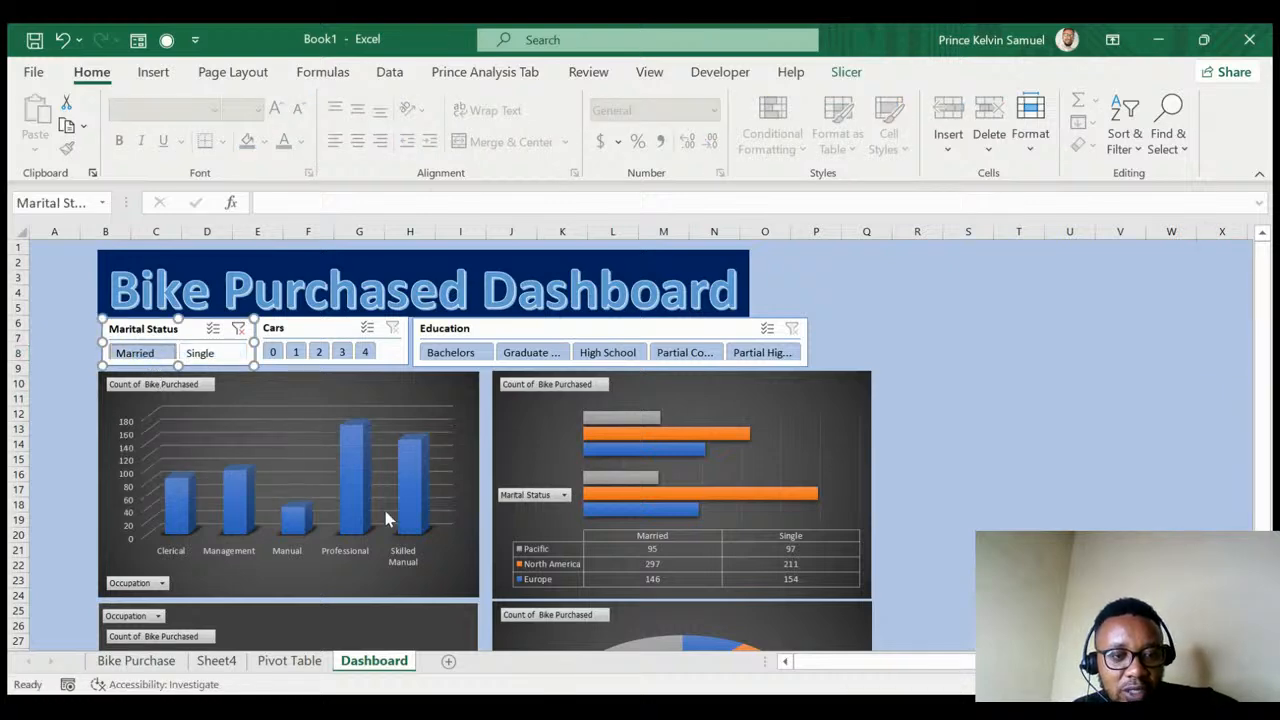
click(203, 358)
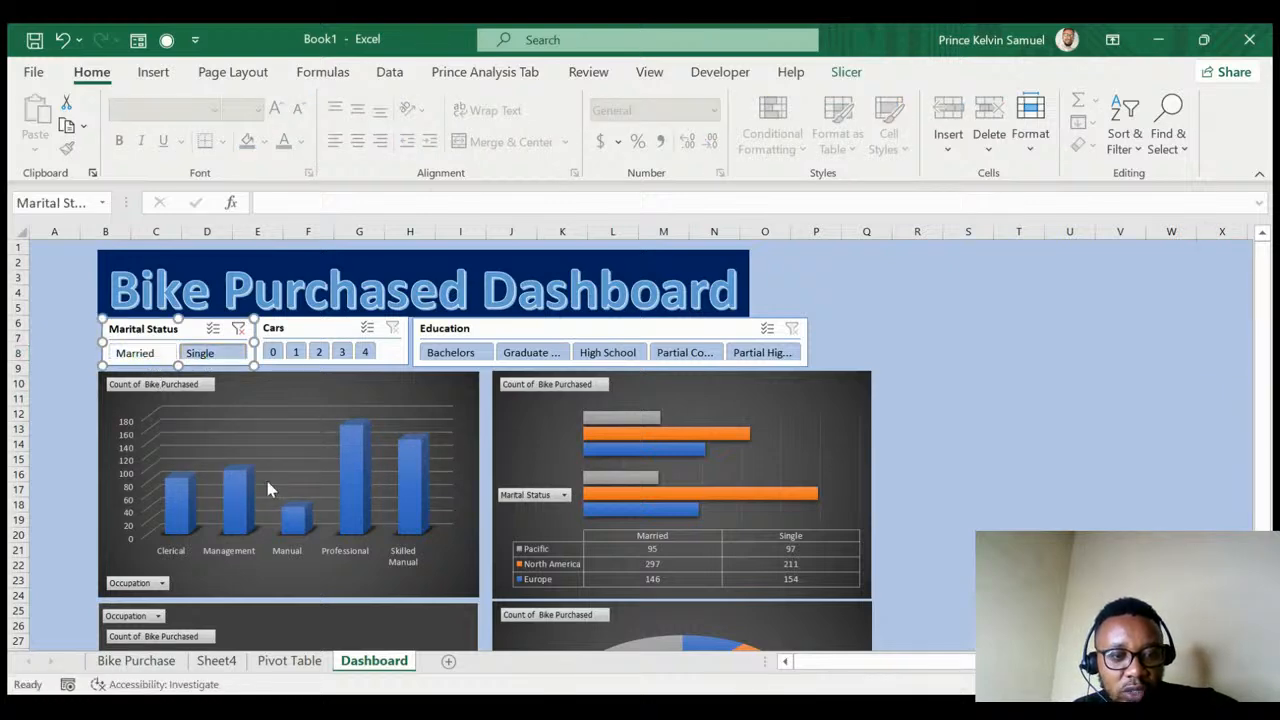
click(296, 355)
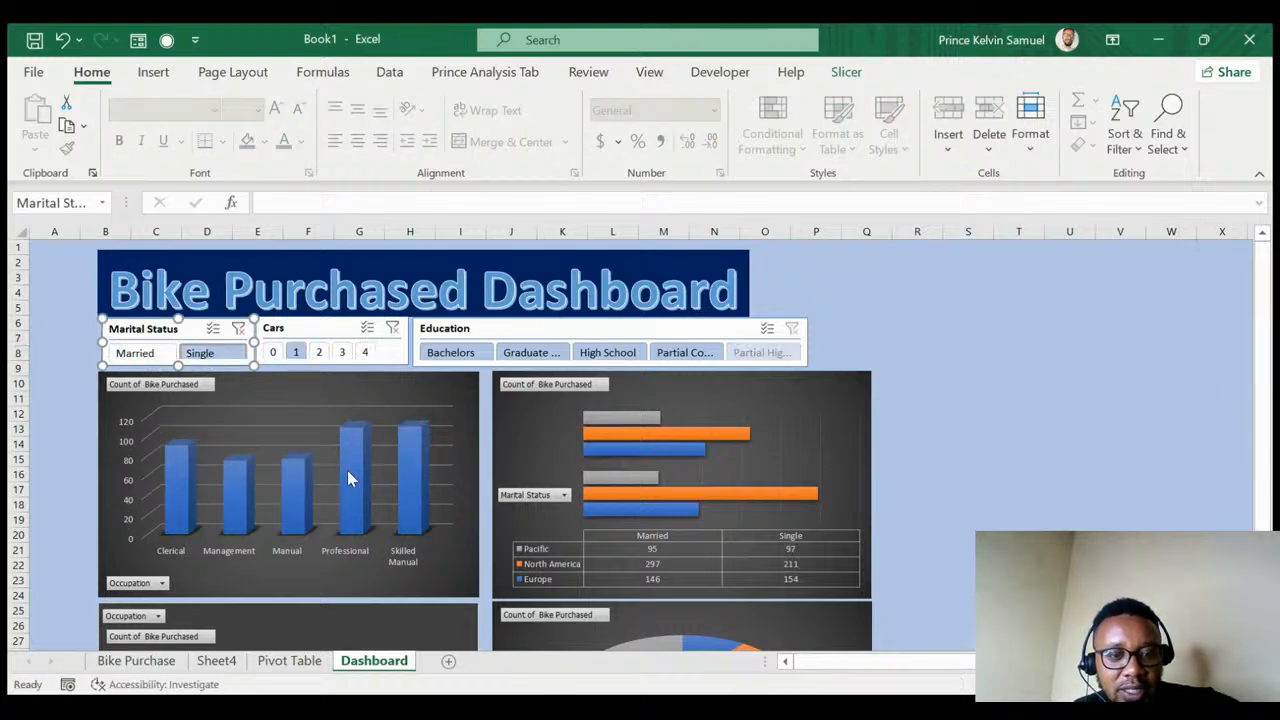
click(240, 330)
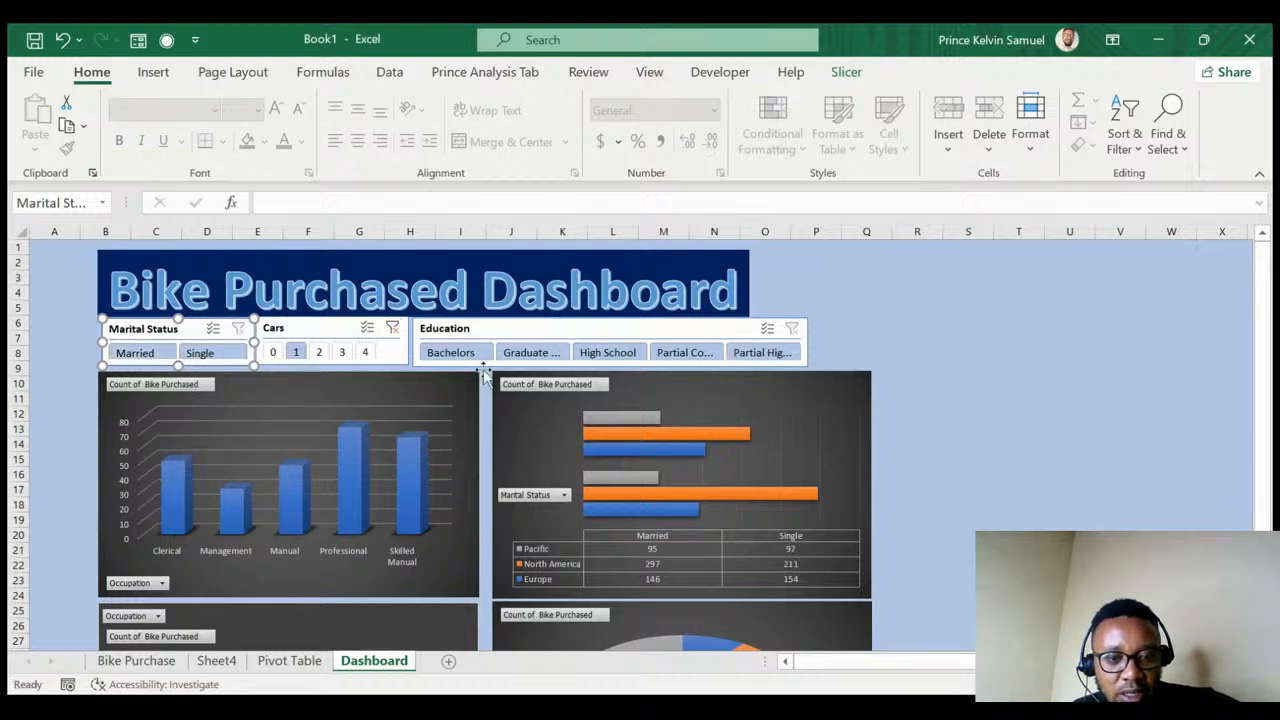
click(531, 352)
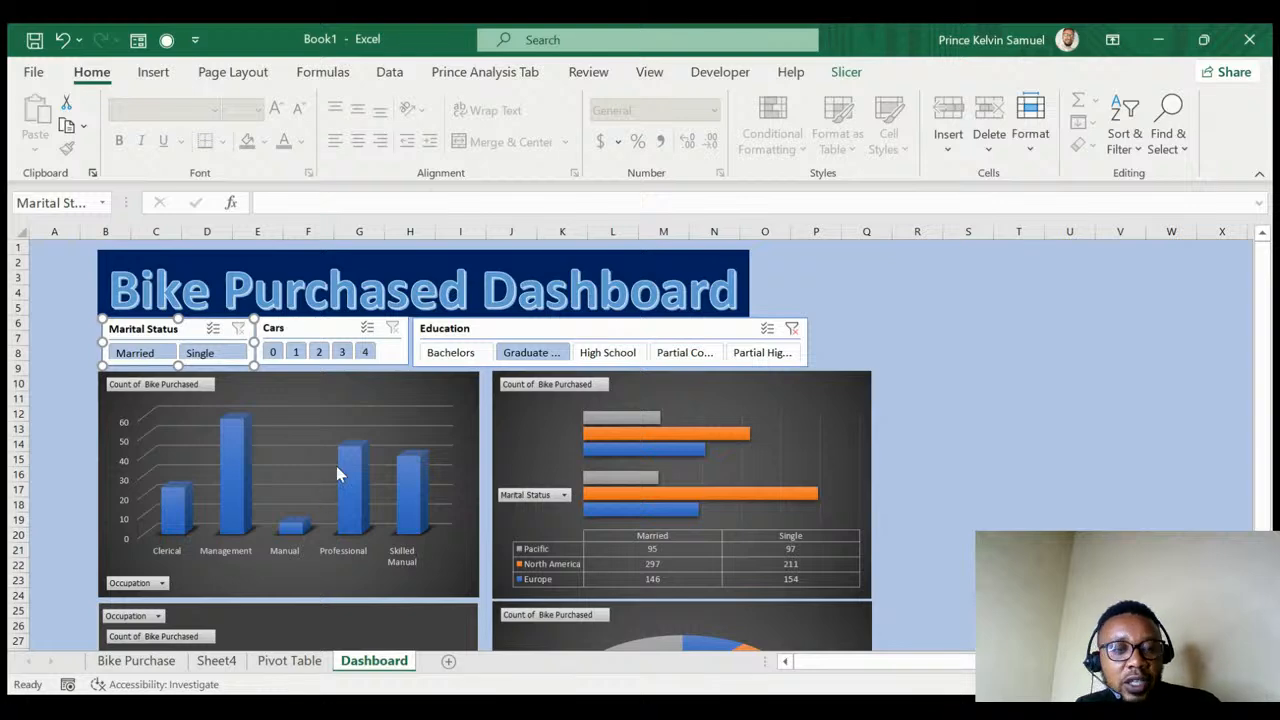
click(791, 328)
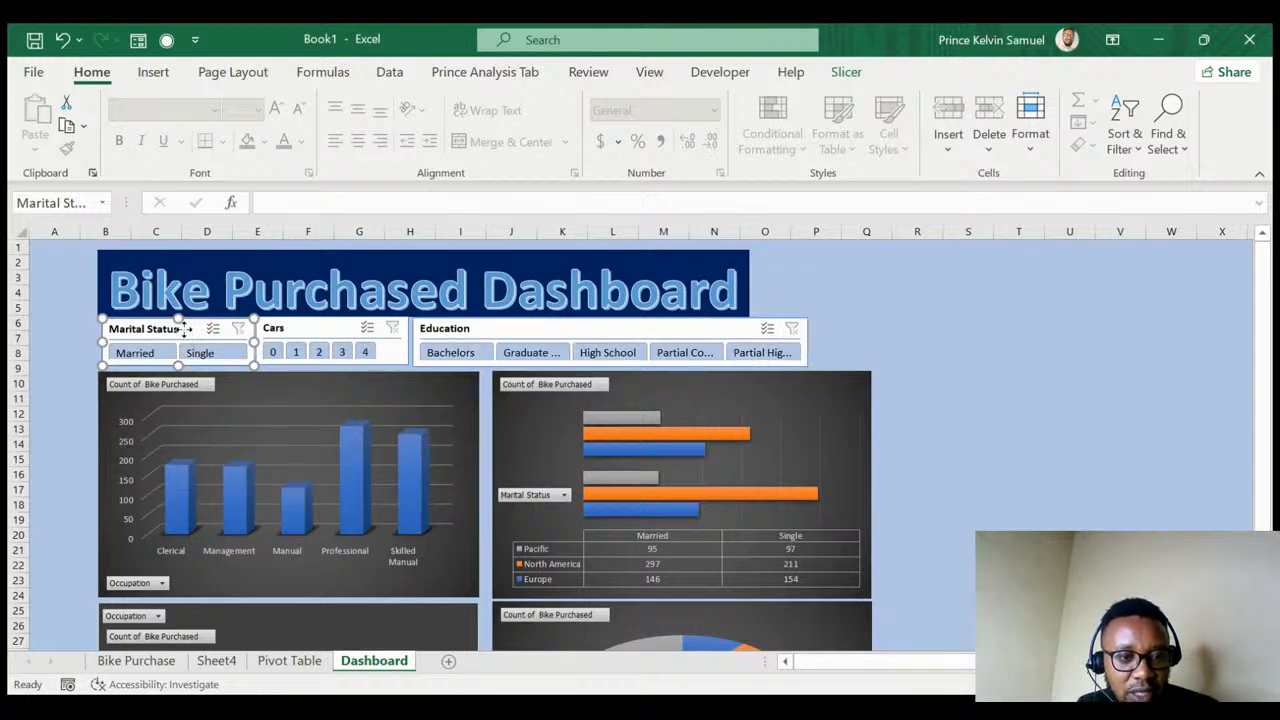
- Connect the Marital Status slicer to all pivot tables and test the Married filter
click(846, 73)
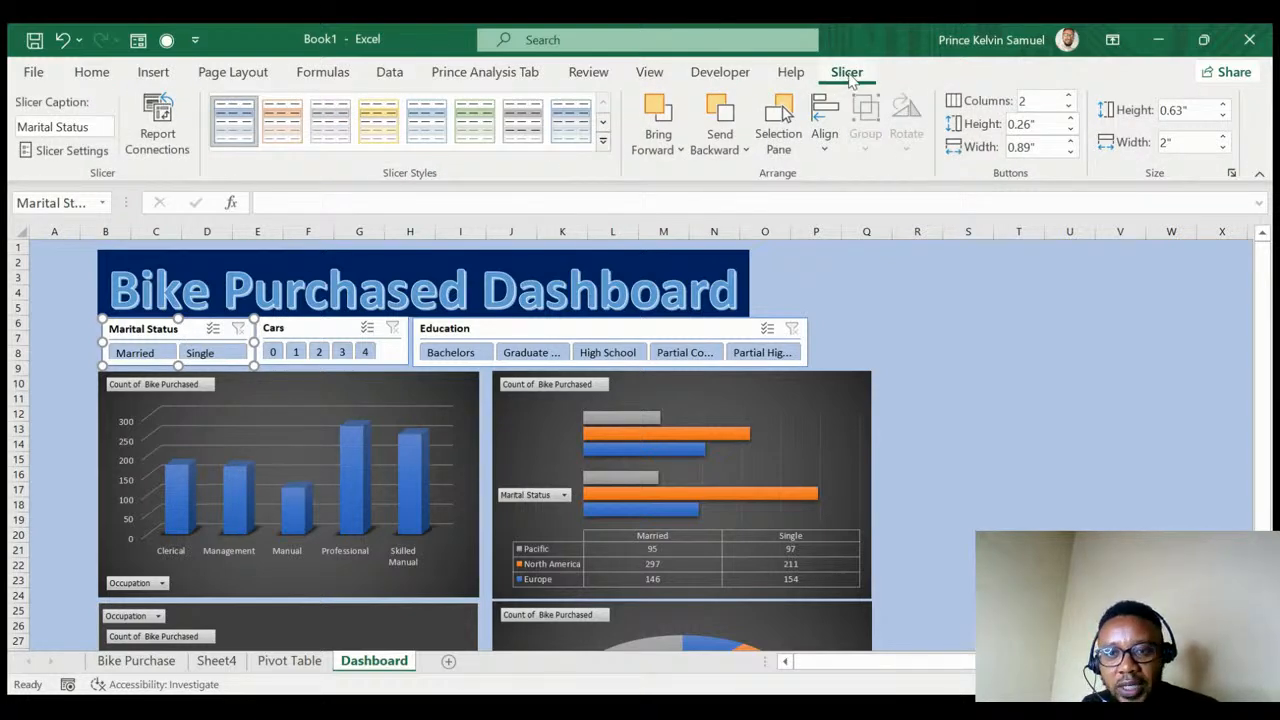
click(160, 138)
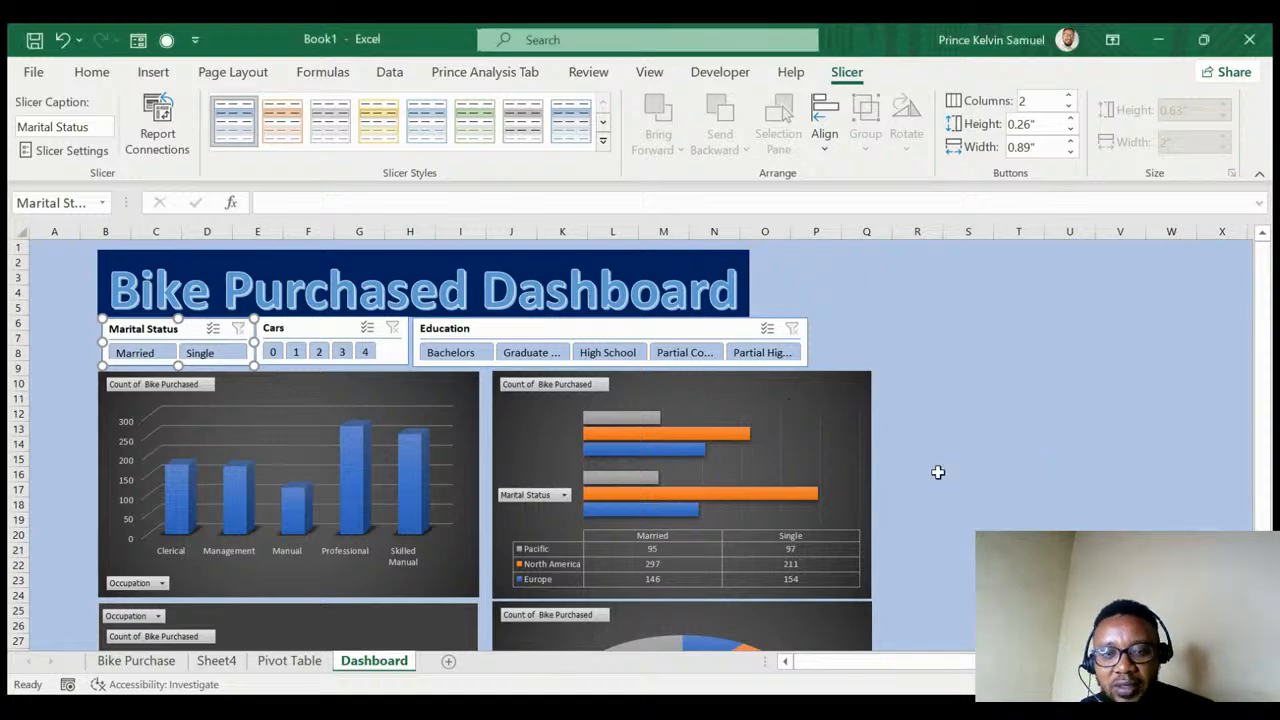
click(137, 356)
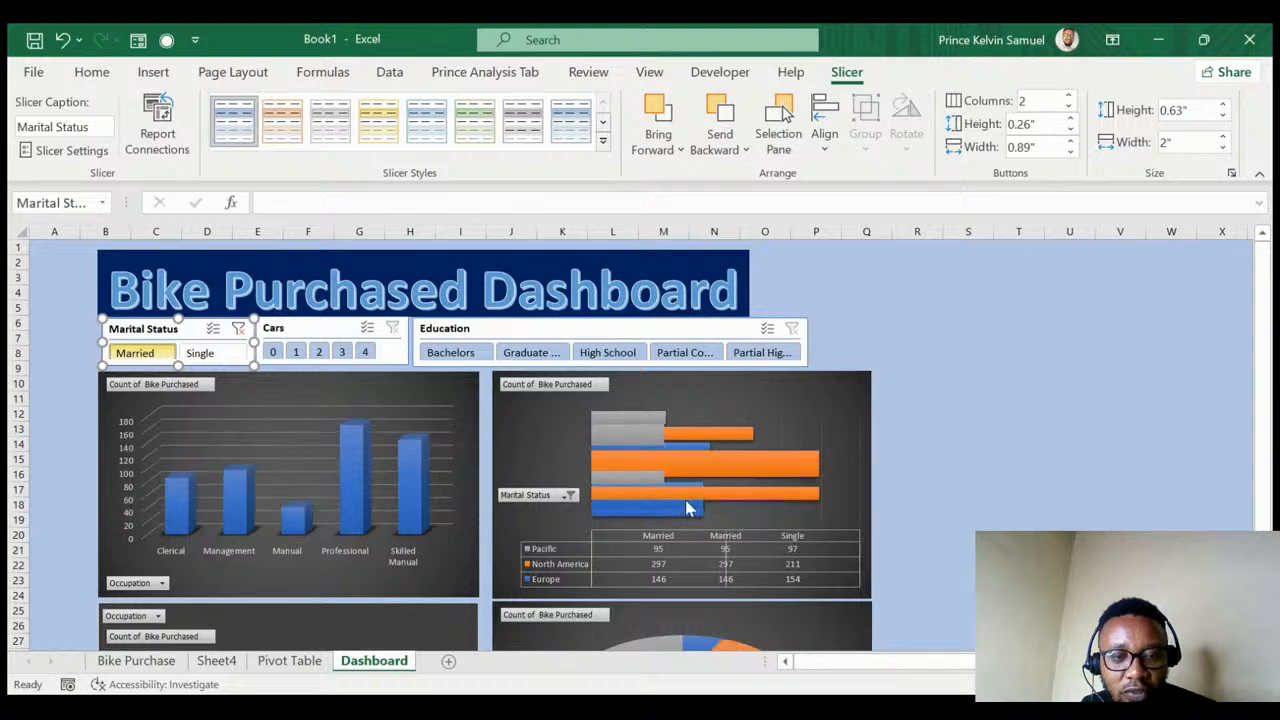
click(1020, 436)
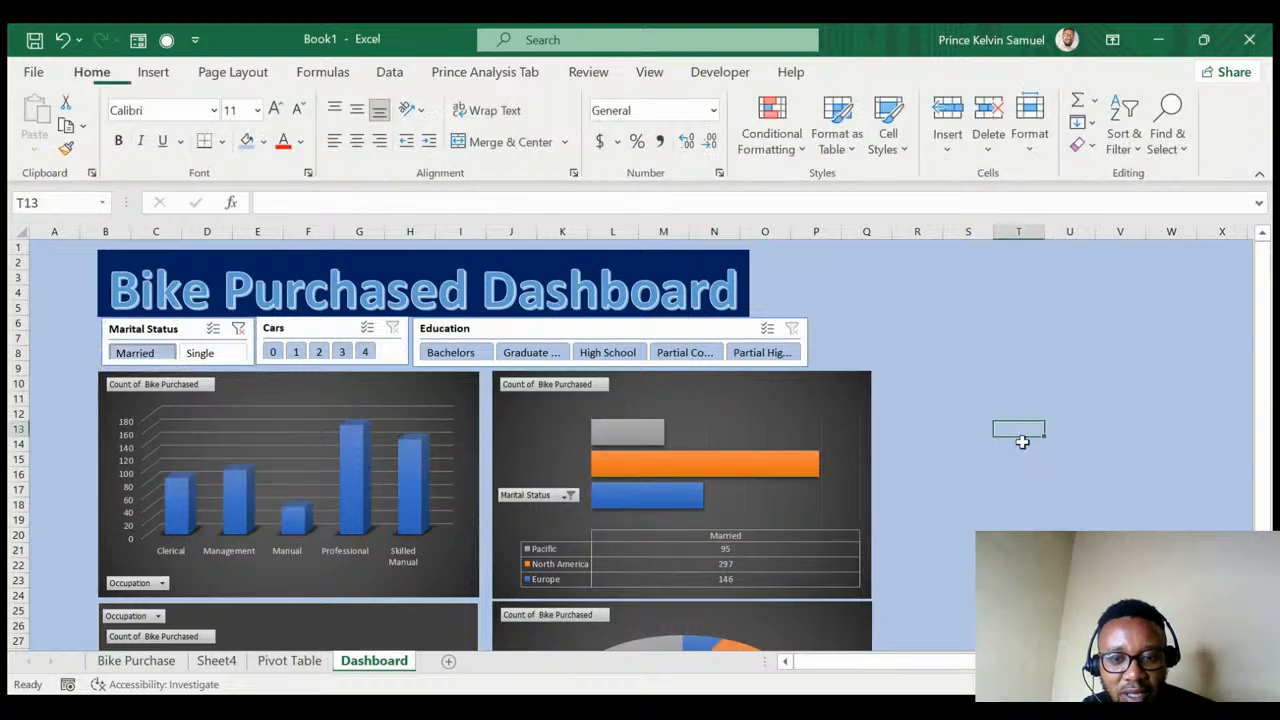
scroll(1022, 444, down, 4)
scroll(1022, 446, down, 1)
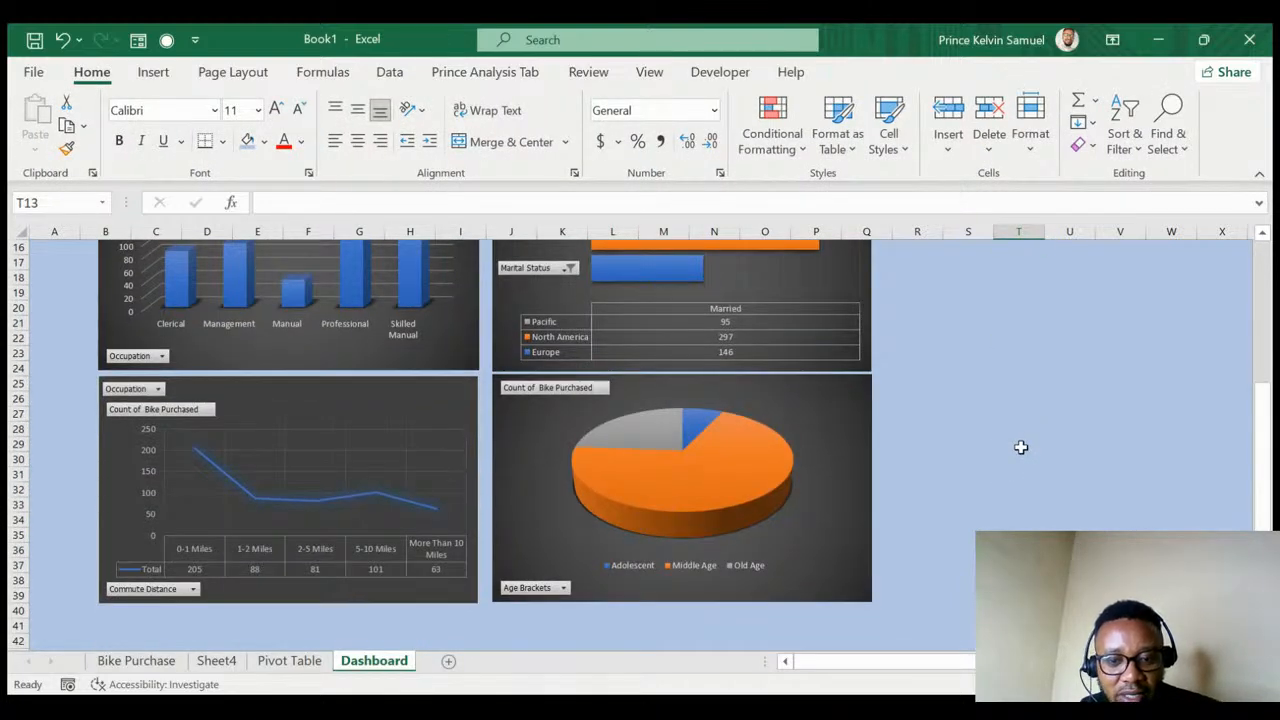
scroll(1020, 446, up, 5)
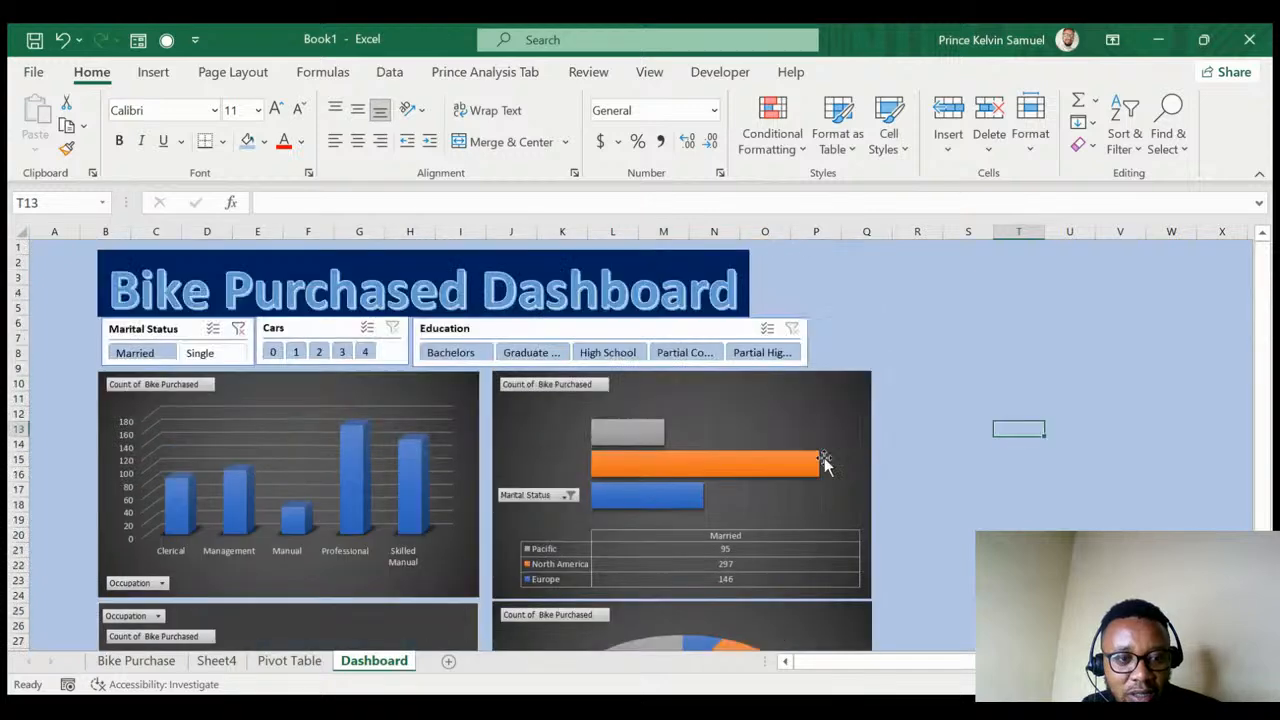
- Test the Single filter on the dashboard, then clear the Marital Status filter
click(201, 363)
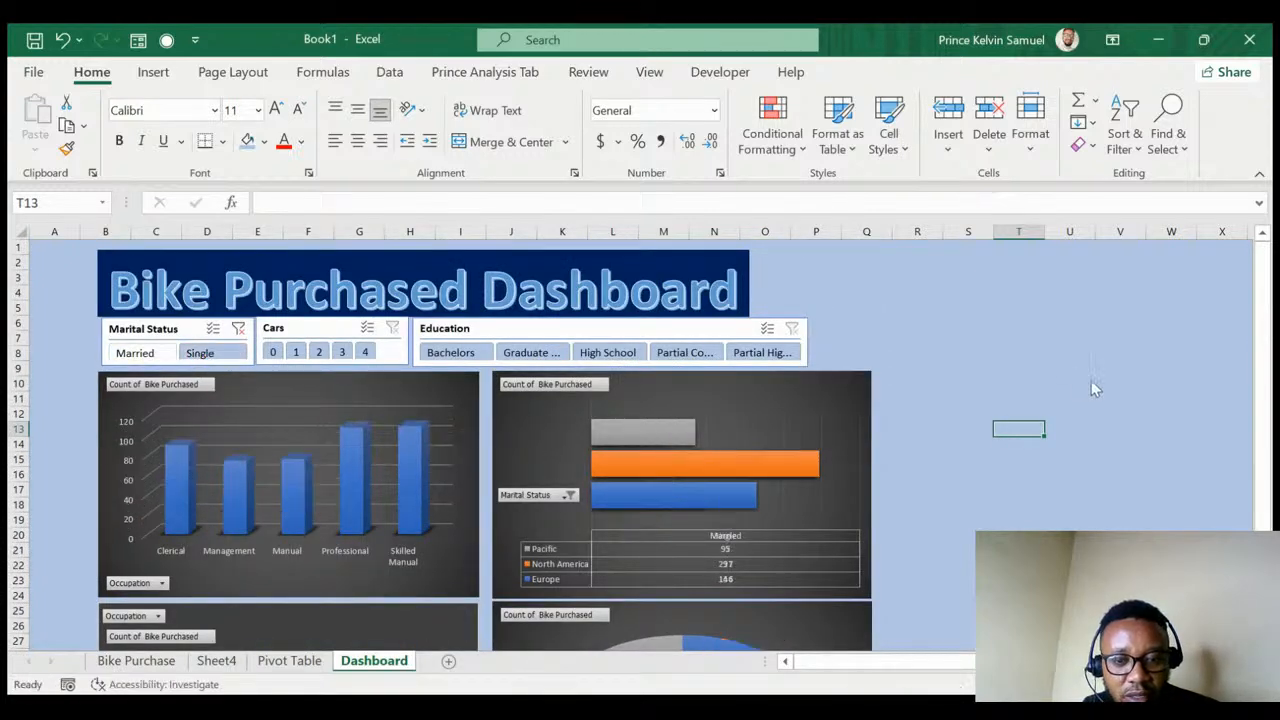
scroll(1092, 395, down, 5)
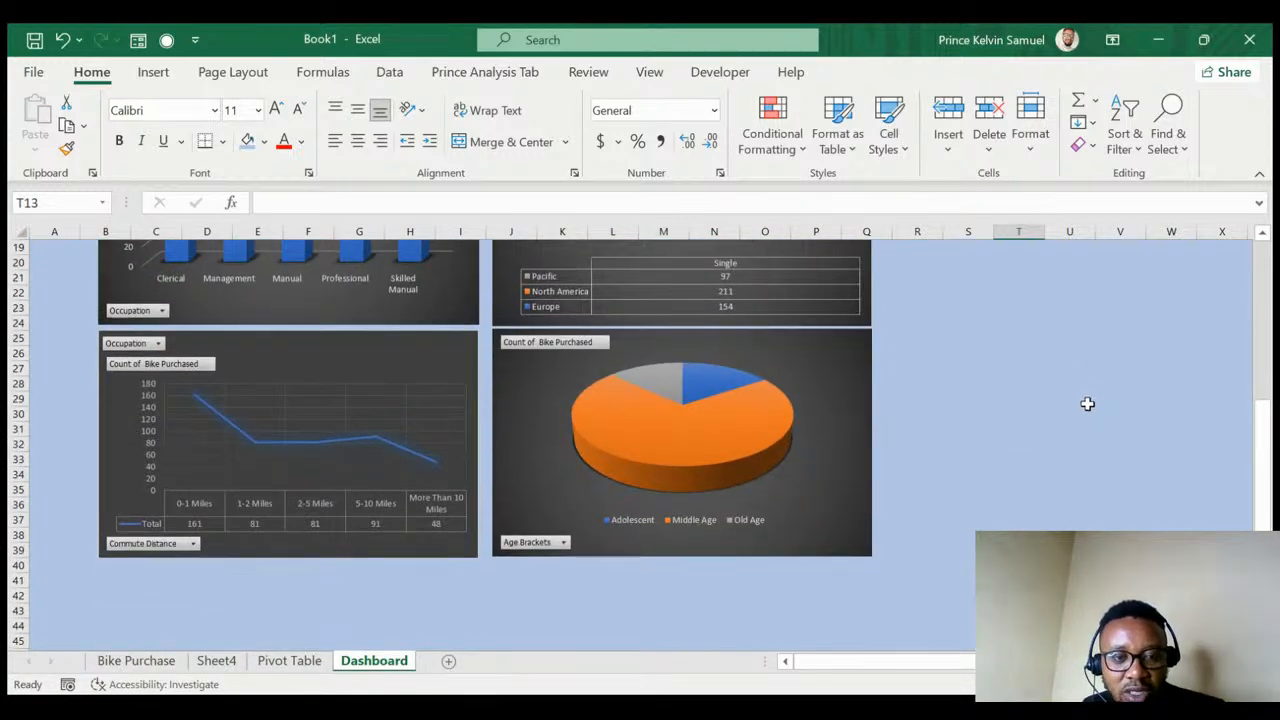
scroll(997, 402, up, 4)
scroll(997, 402, up, 3)
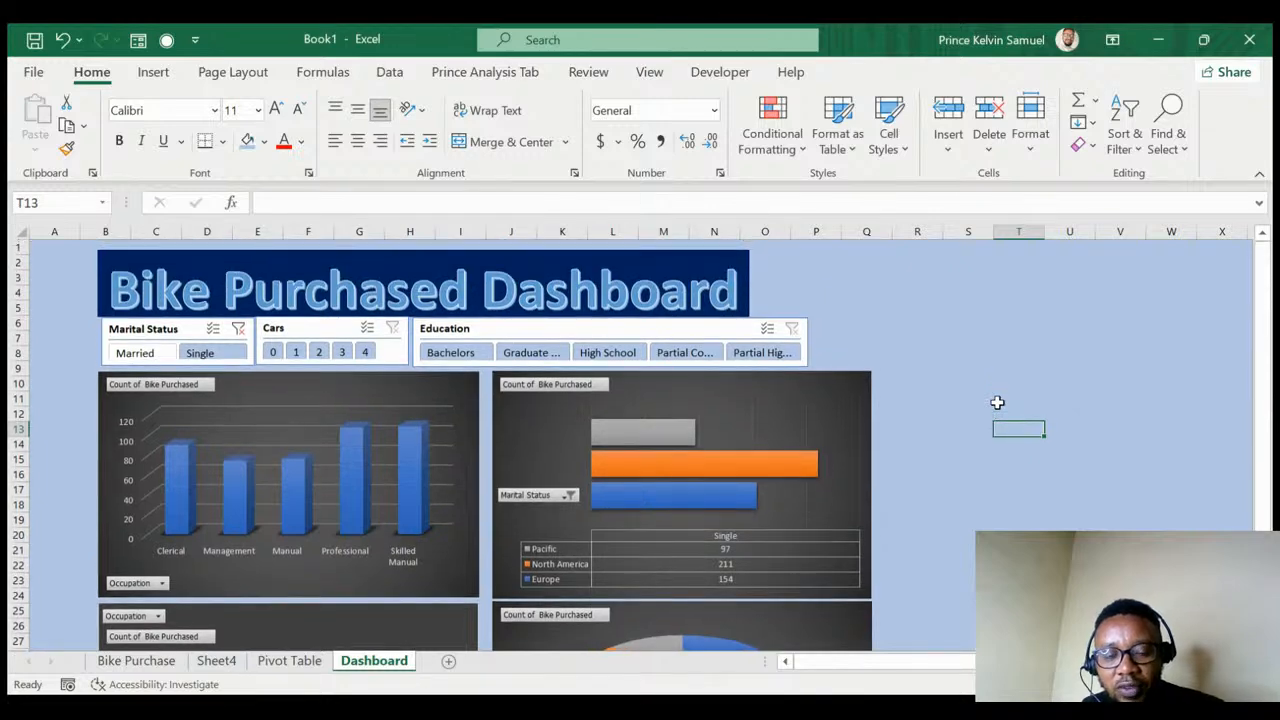
click(239, 330)
click(313, 333)
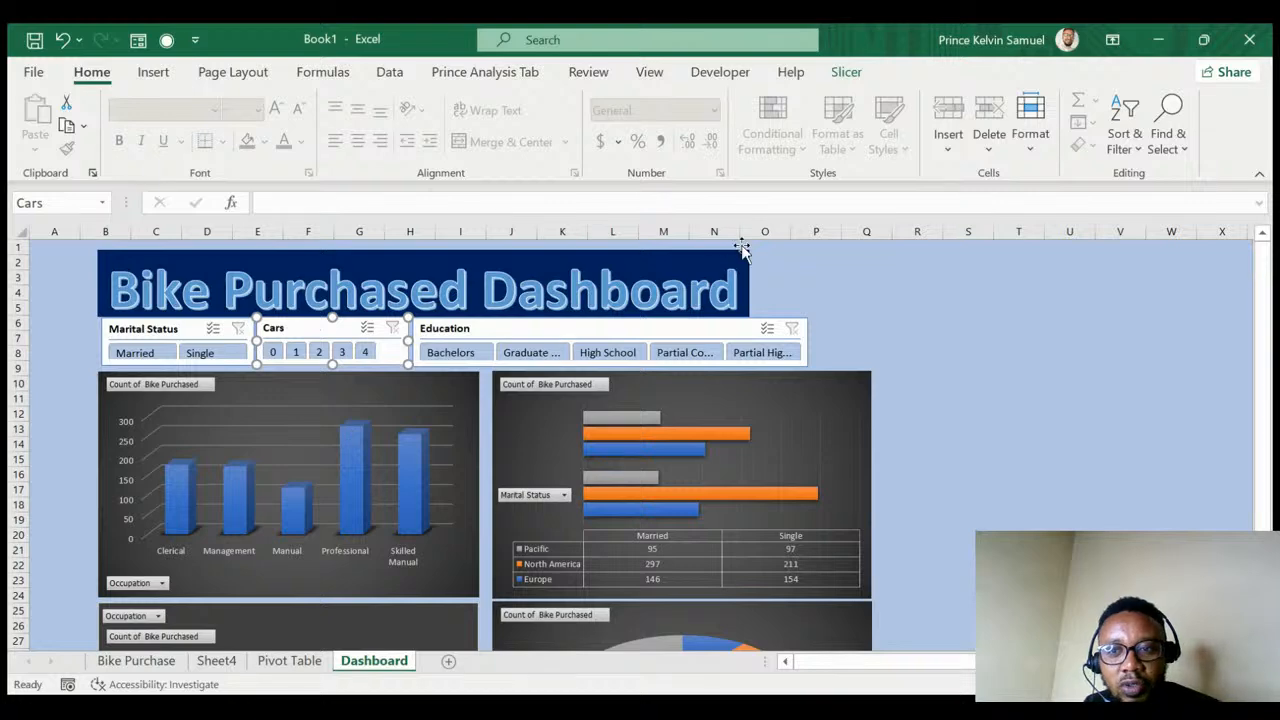
- Link the Cars slicer to all four charts, test the 0-cars filter, then clear it
click(845, 72)
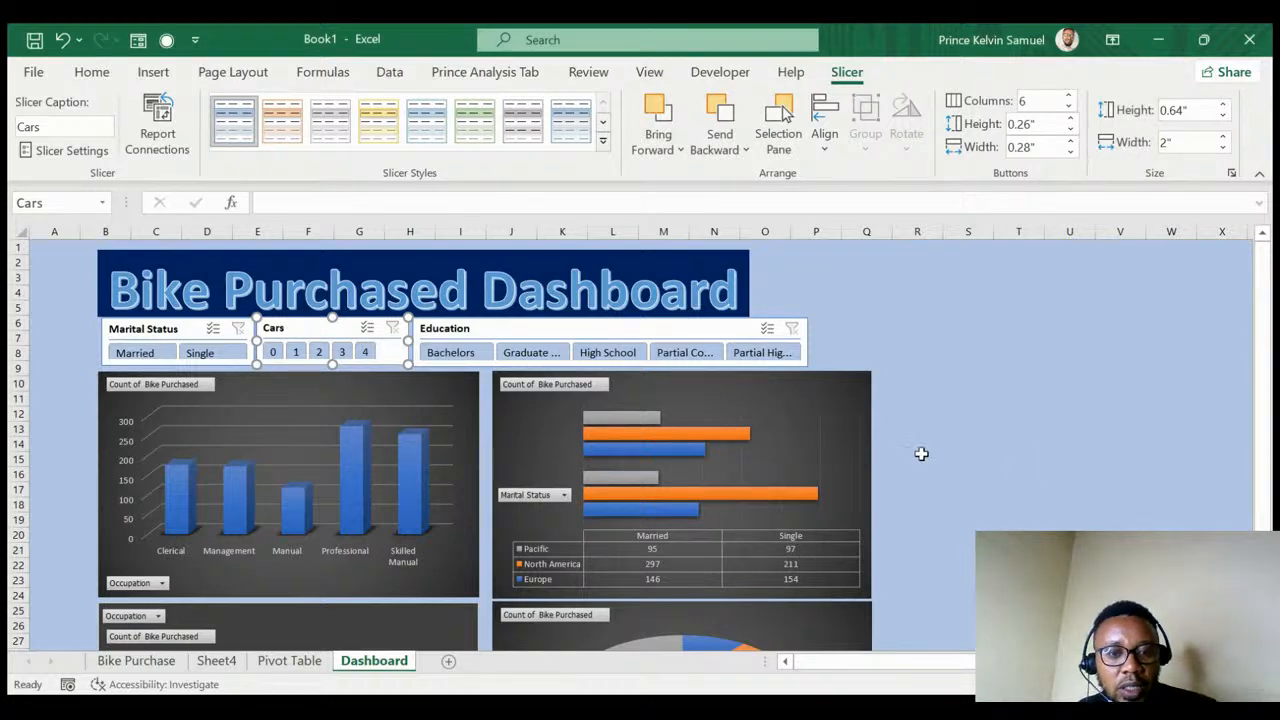
click(272, 350)
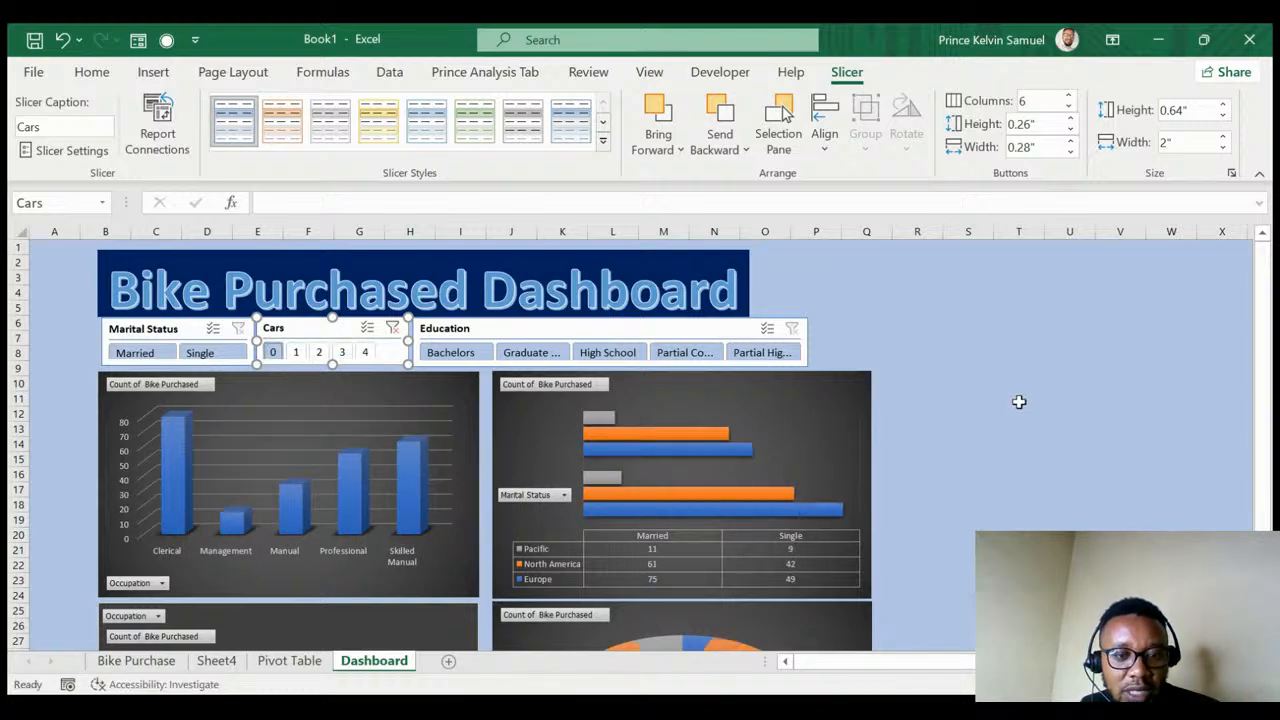
click(1033, 430)
scroll(1017, 444, down, 7)
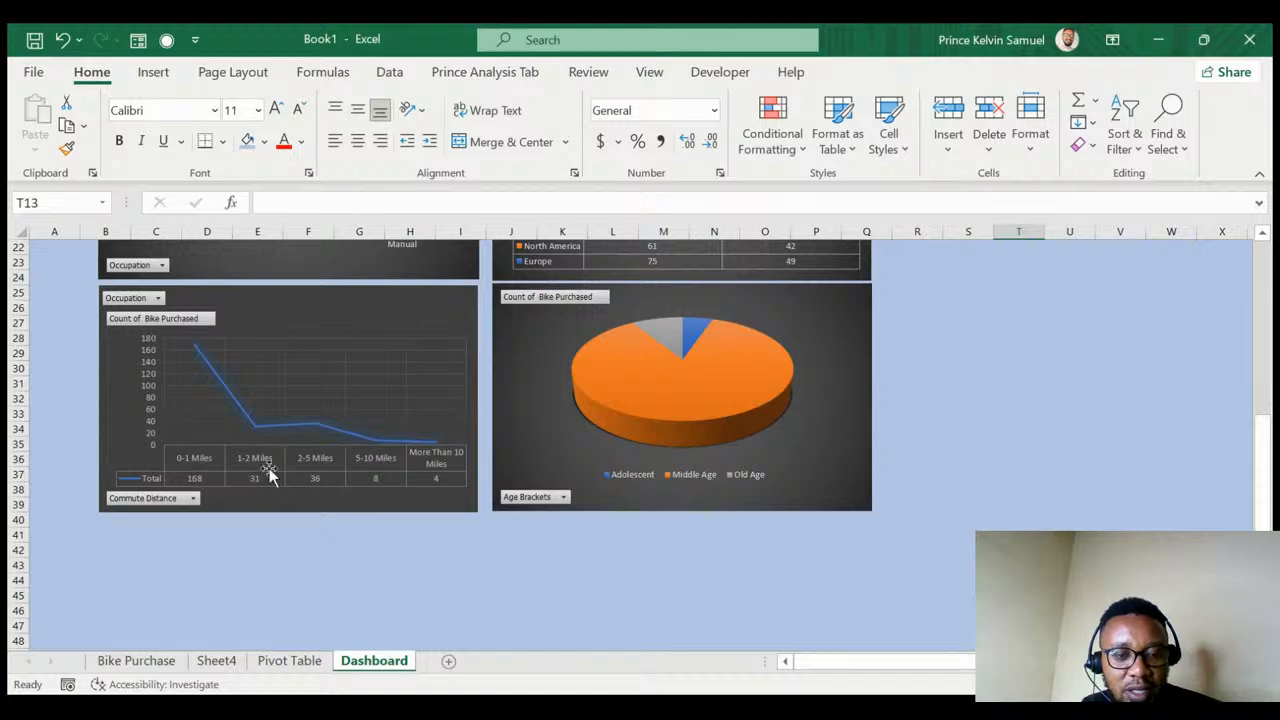
scroll(245, 445, up, 3)
scroll(271, 461, up, 4)
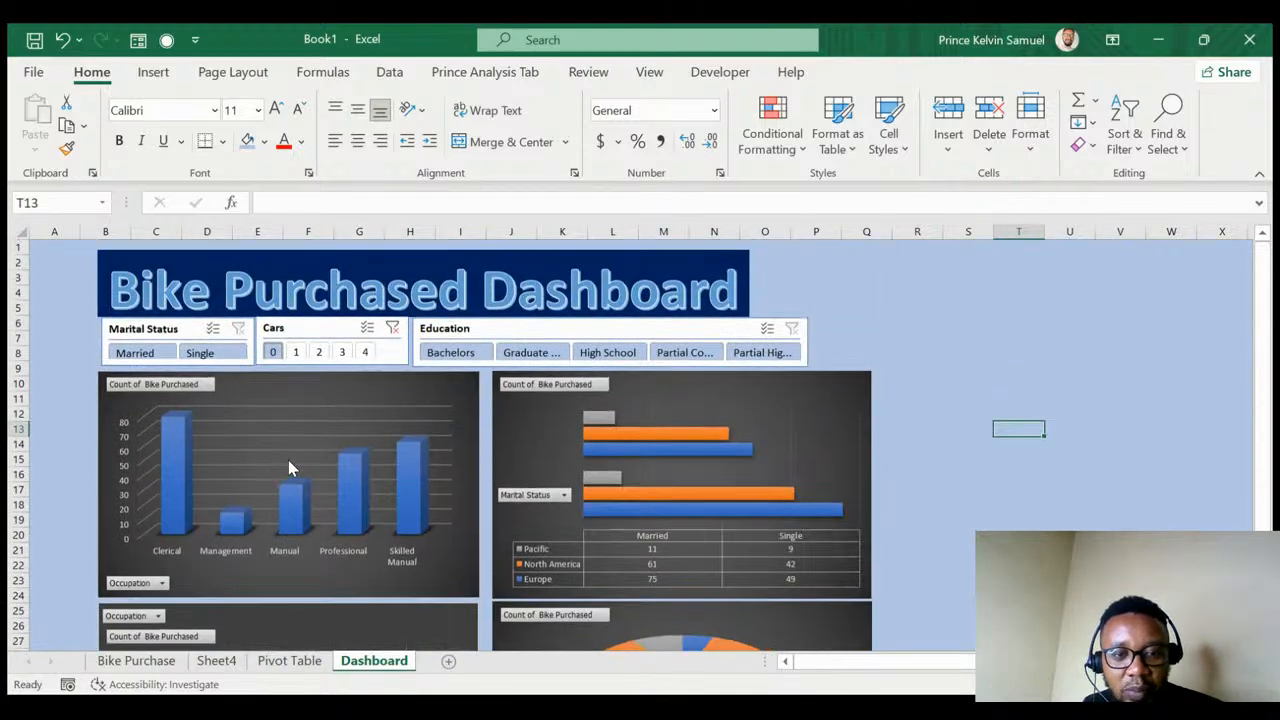
click(393, 329)
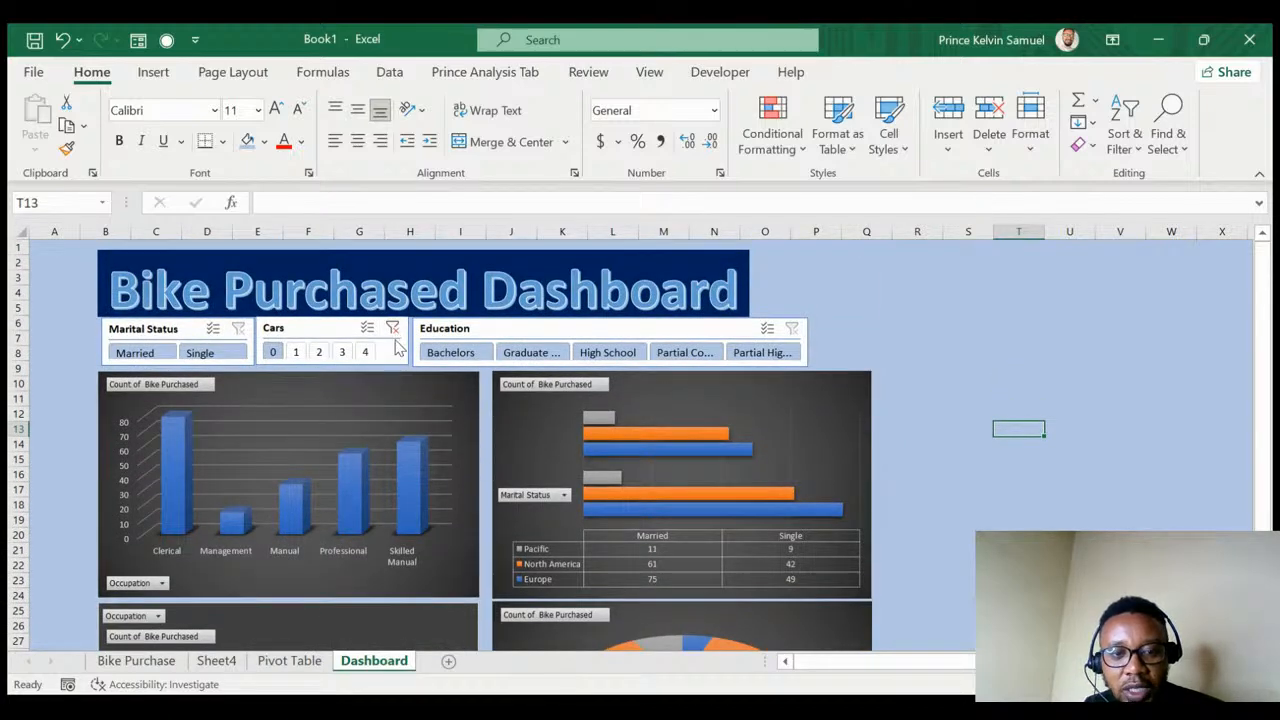
click(518, 331)
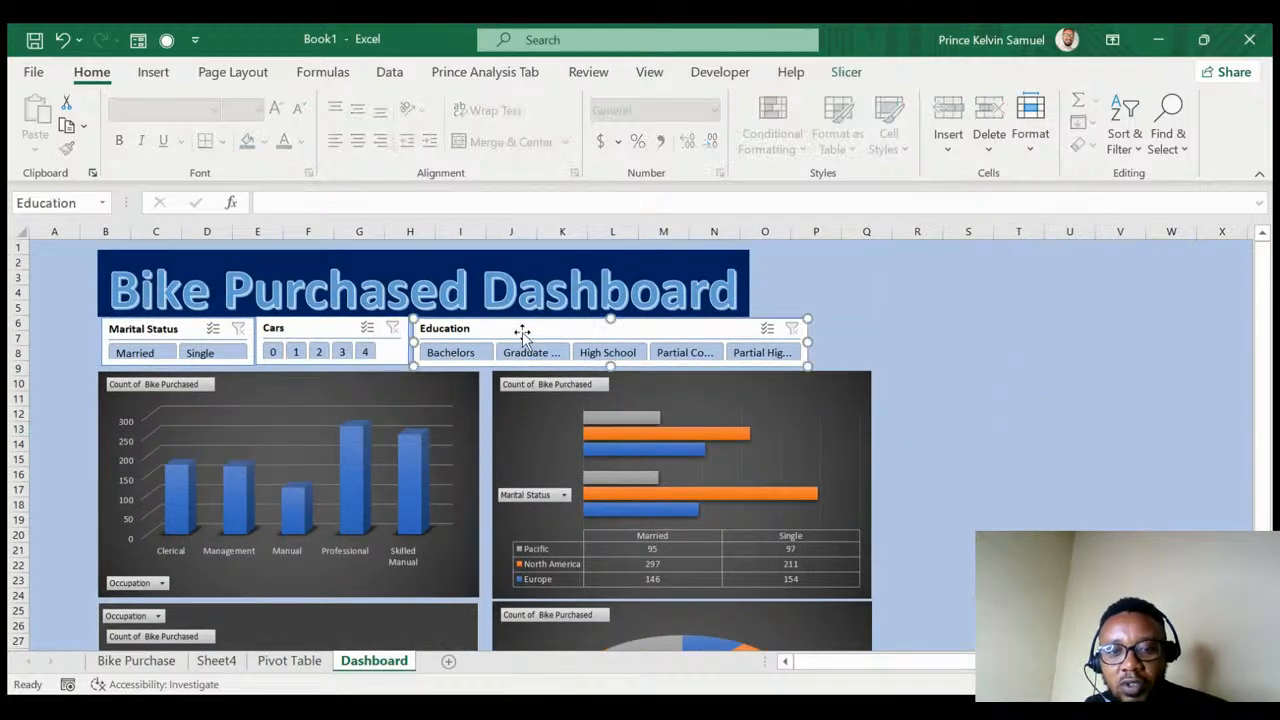
- Connect the Education slicer to all the dashboard's pivot tables through Report Connections
click(846, 74)
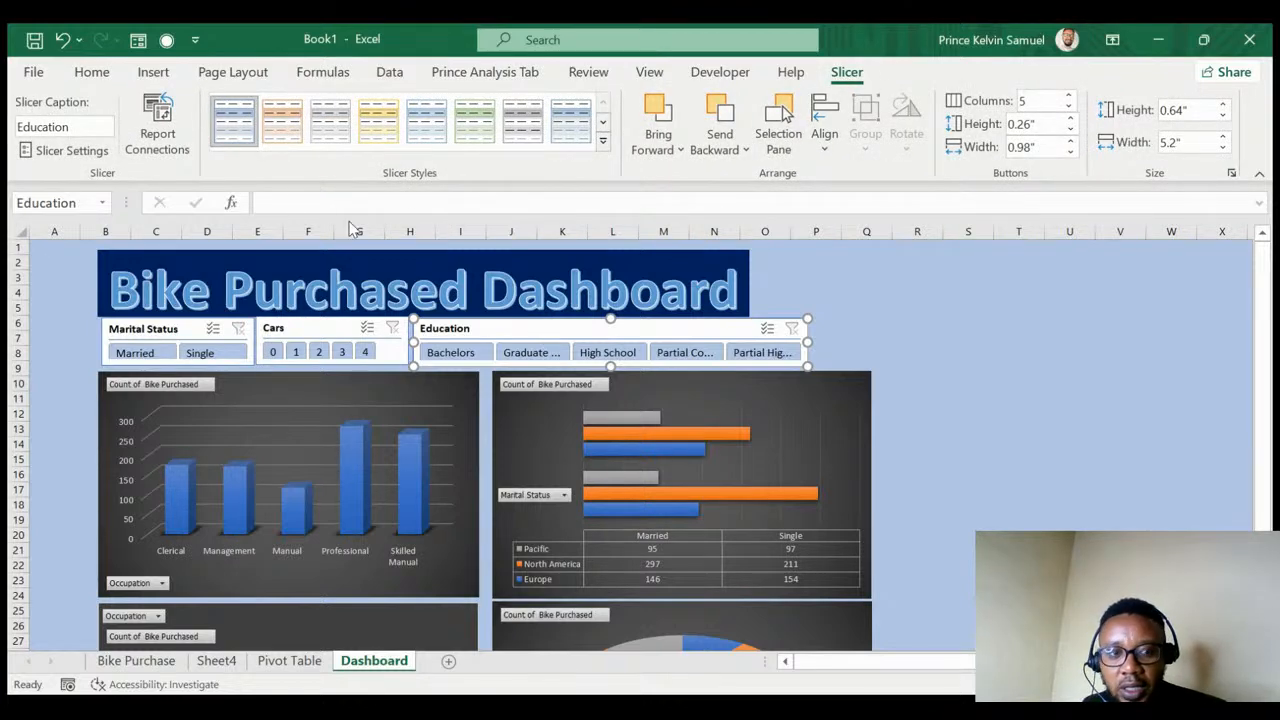
click(150, 128)
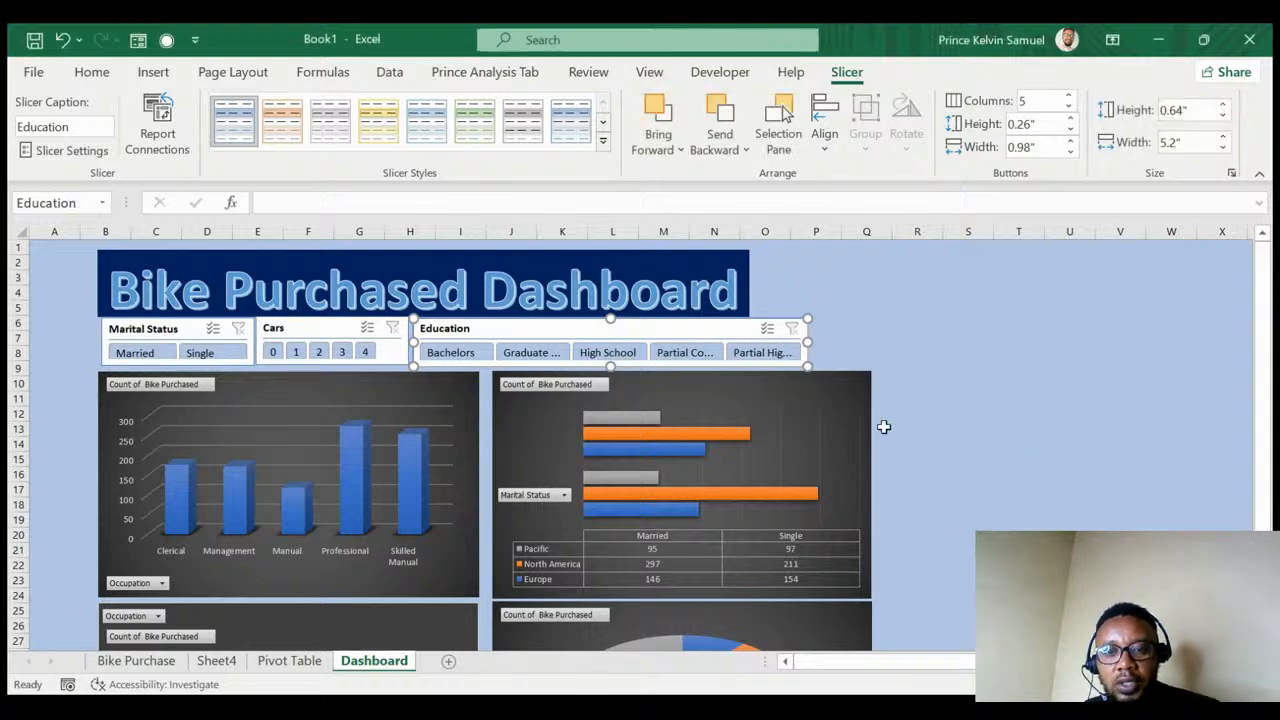
click(957, 338)
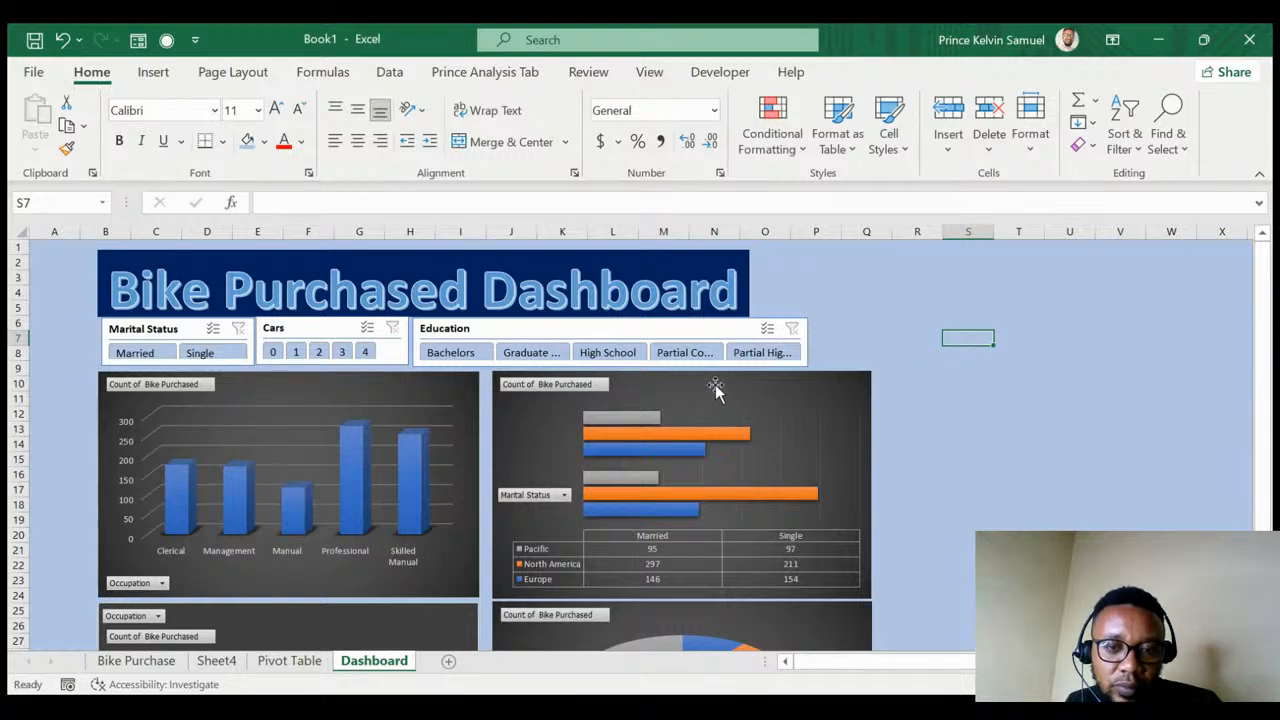
scroll(722, 395, down, 5)
scroll(722, 395, up, 4)
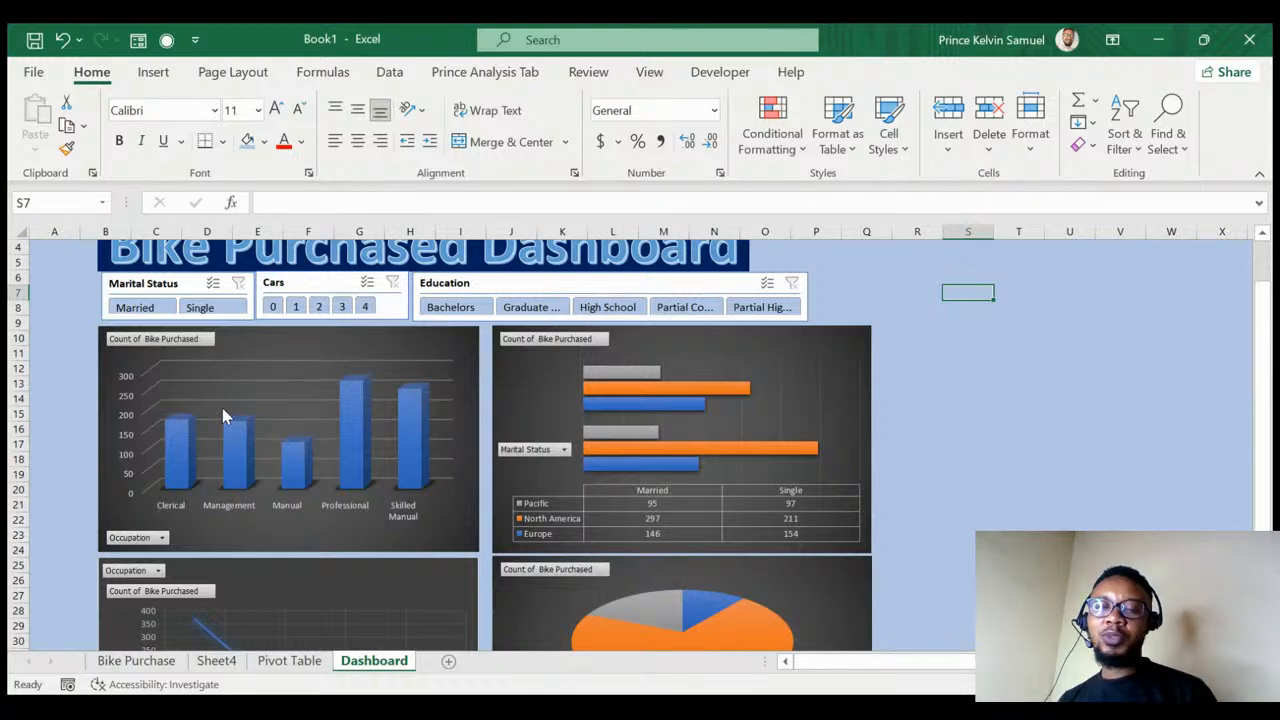
scroll(150, 396, up, 1)
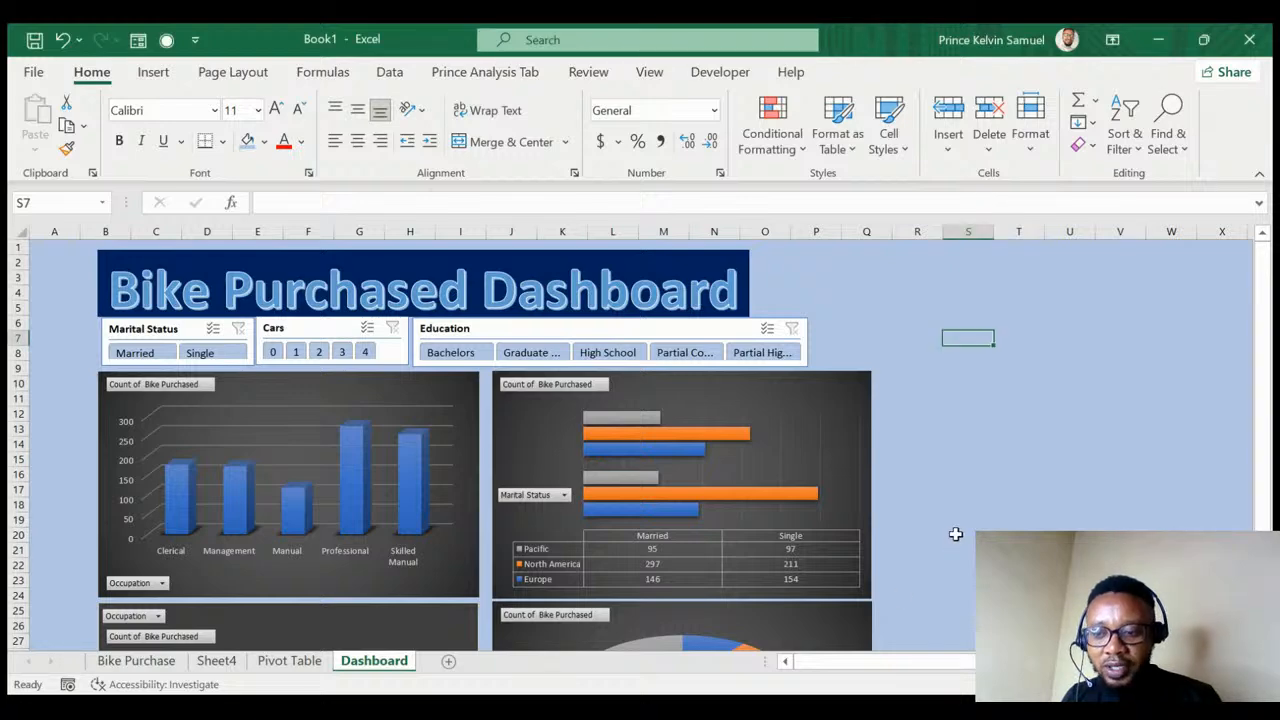
scroll(955, 534, down, 1)
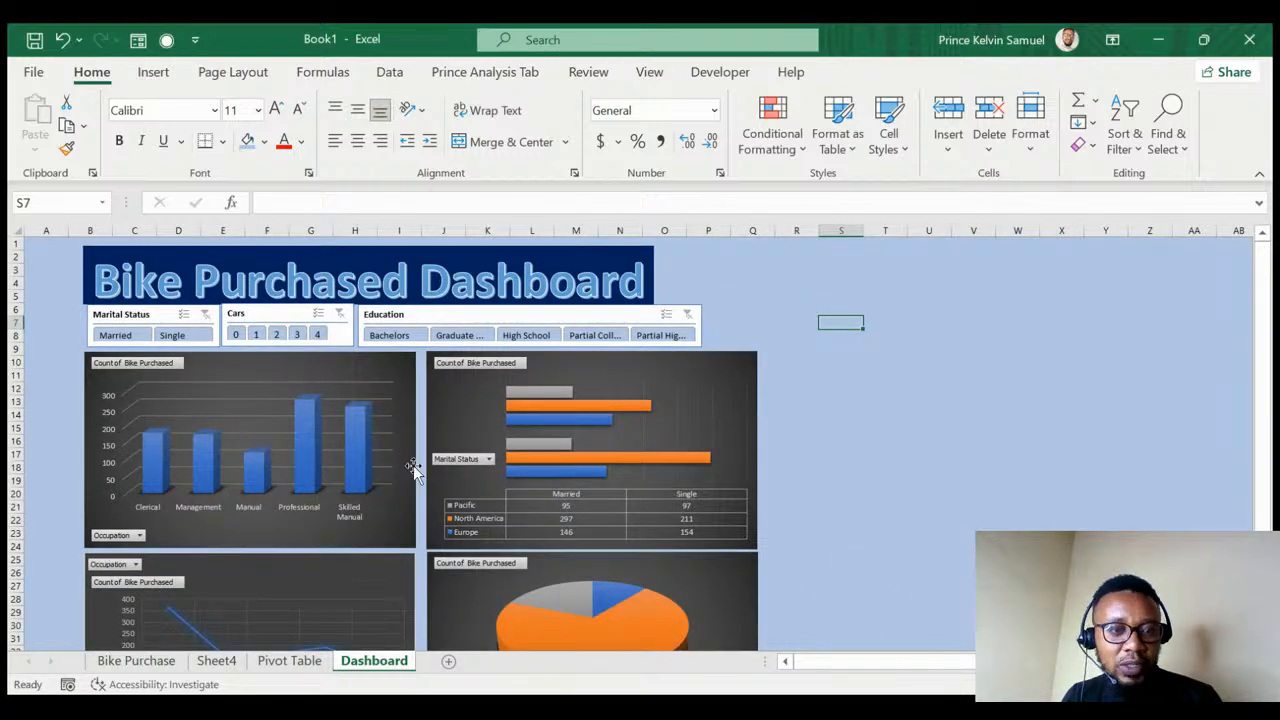